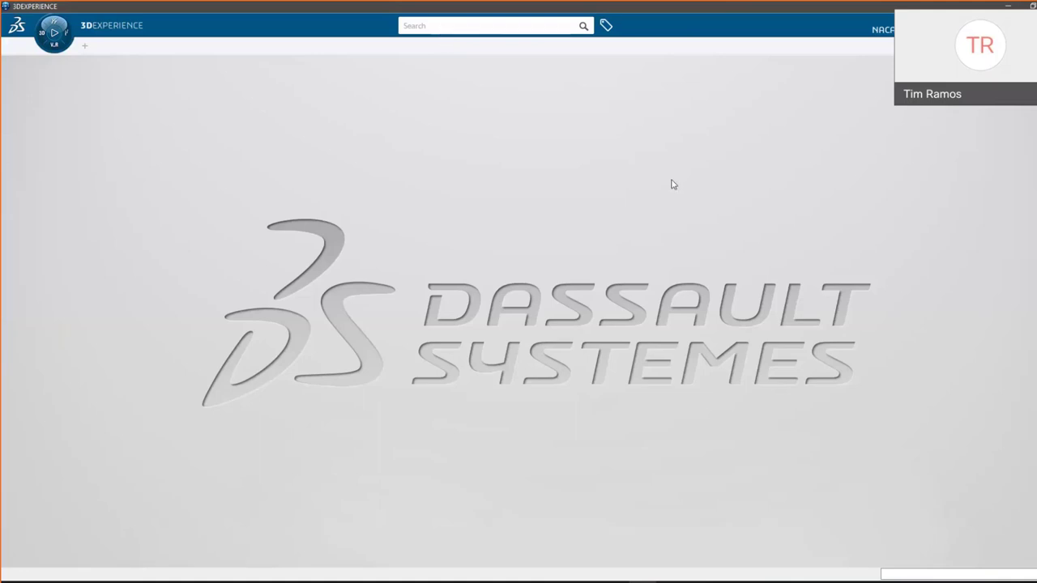
Step: Search the database for "front fork" by reusing the recent search term
click(463, 29)
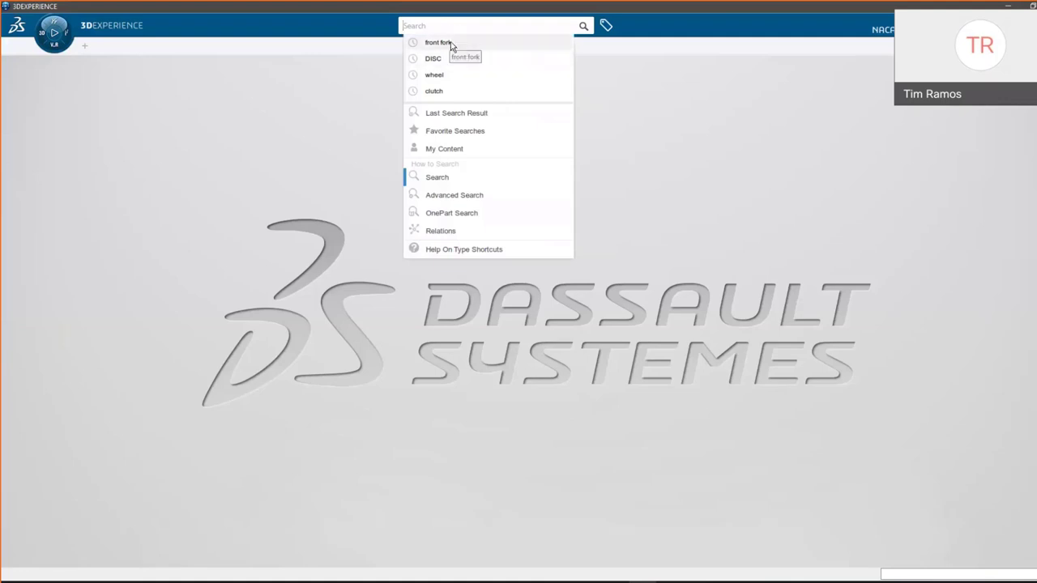
click(442, 46)
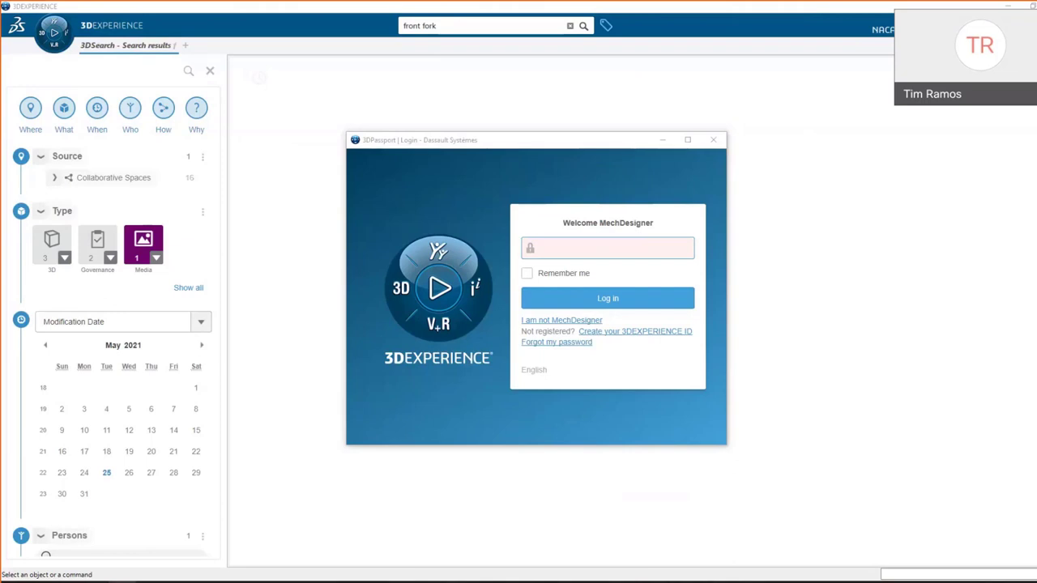
key(alt+Tab)
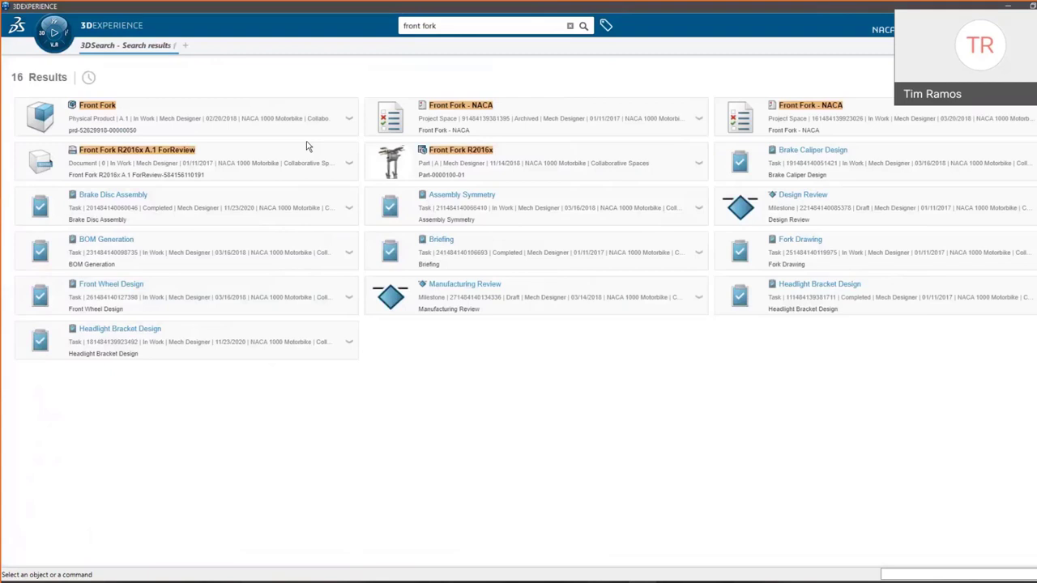
Step: Explore the Front Fork physical product from the search results with Product Finder
click(171, 129)
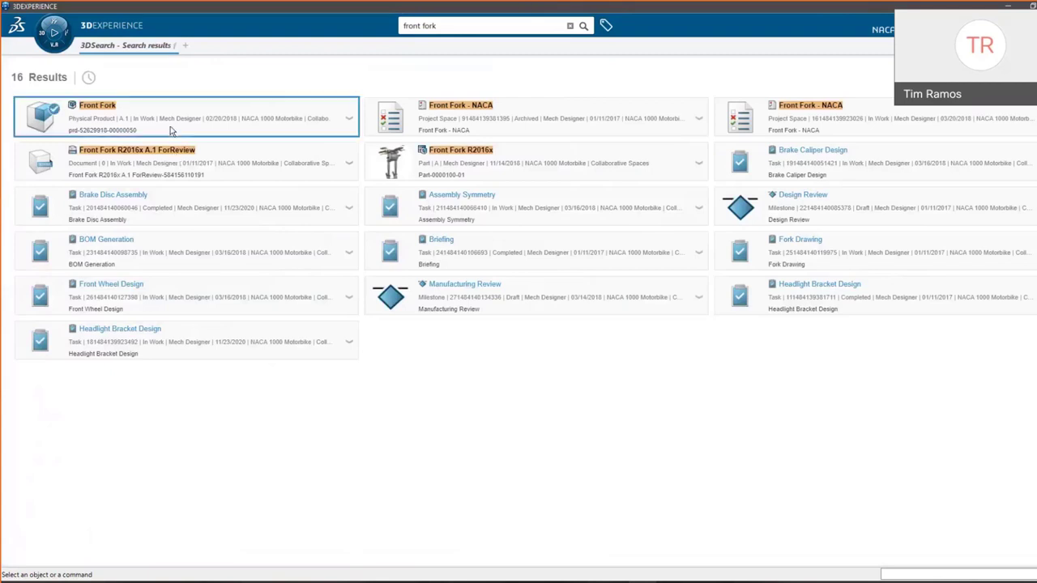
right_click(171, 129)
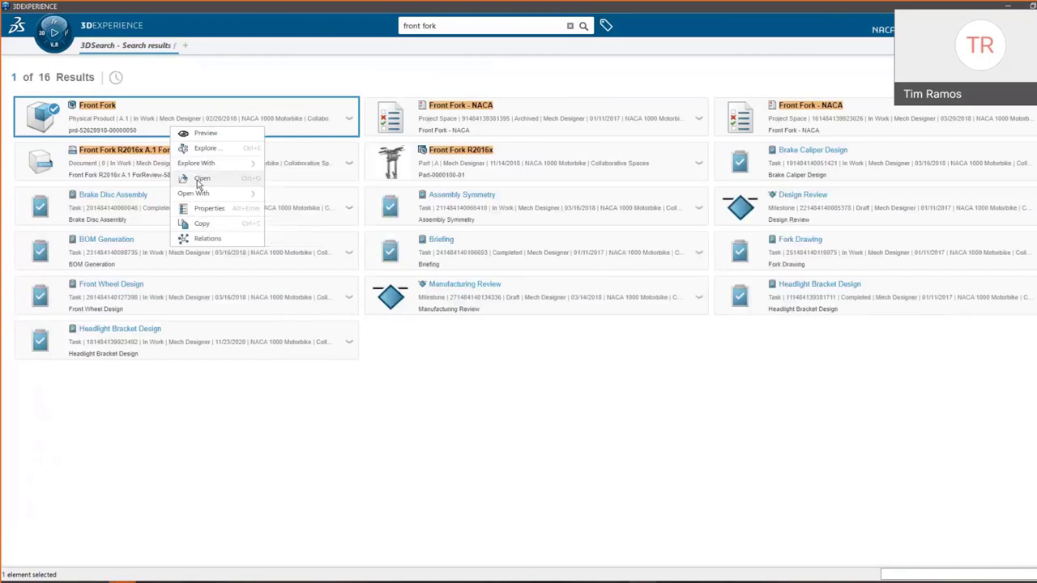
mouse_move(201, 166)
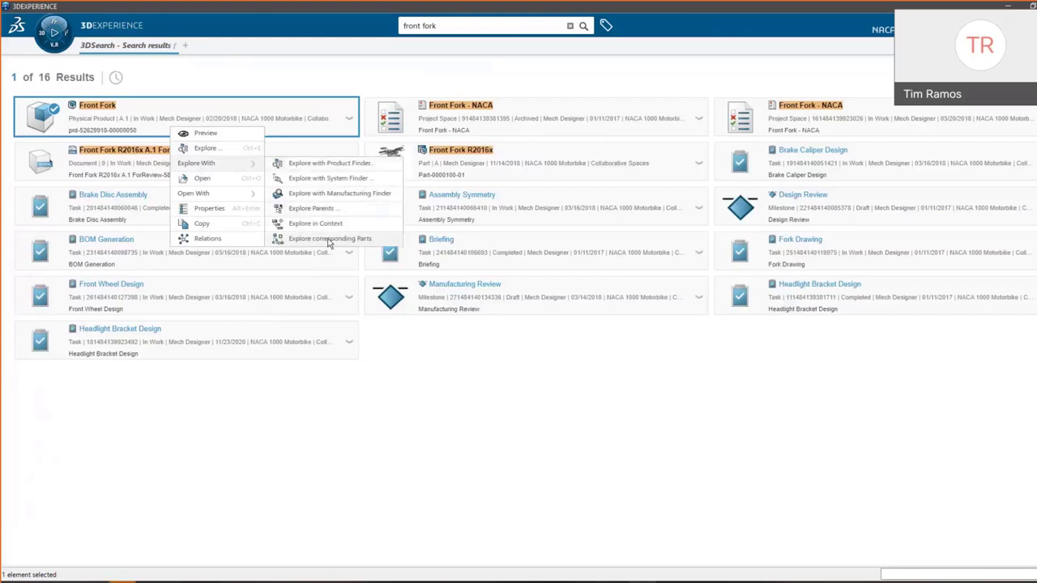
click(312, 167)
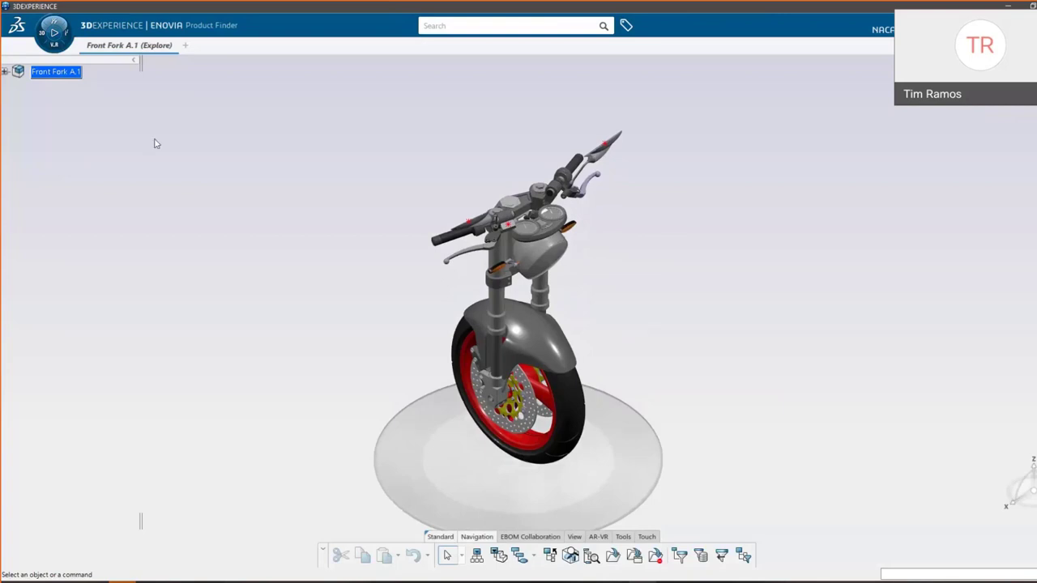
Step: Expand the Front Fork A.1 structure and spread its components out across the turntable
click(4, 73)
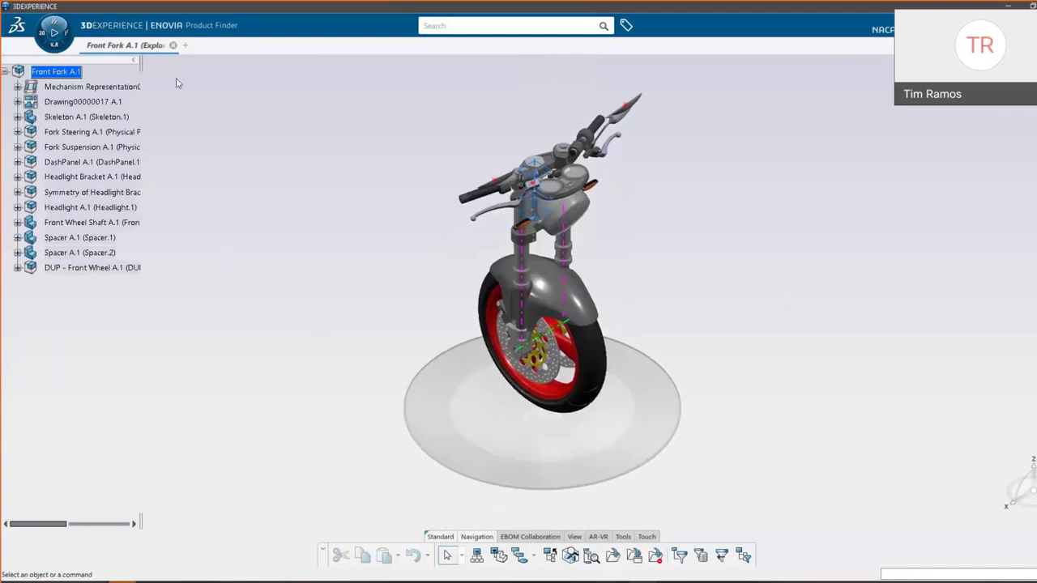
click(580, 539)
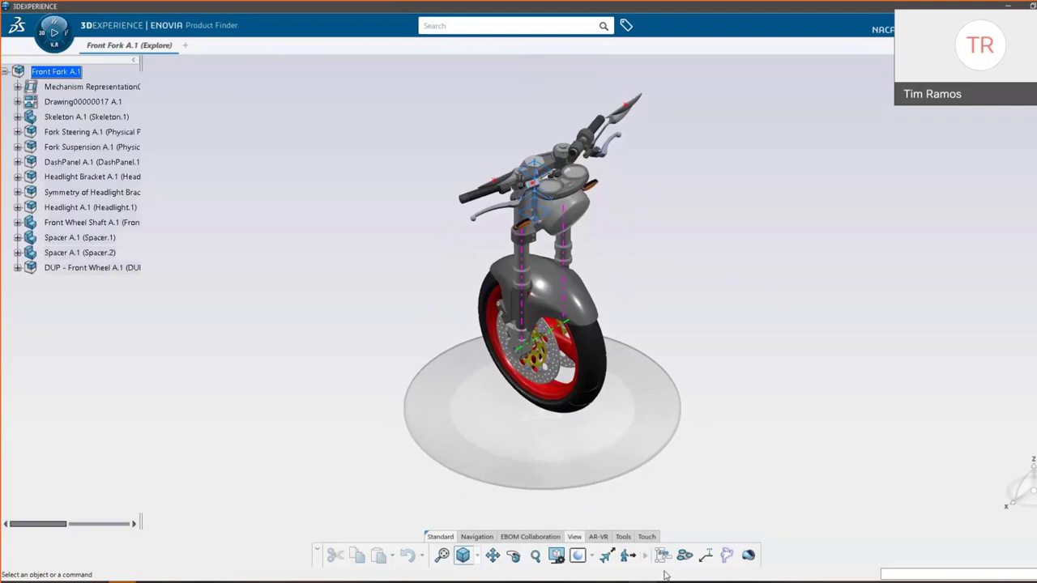
click(687, 557)
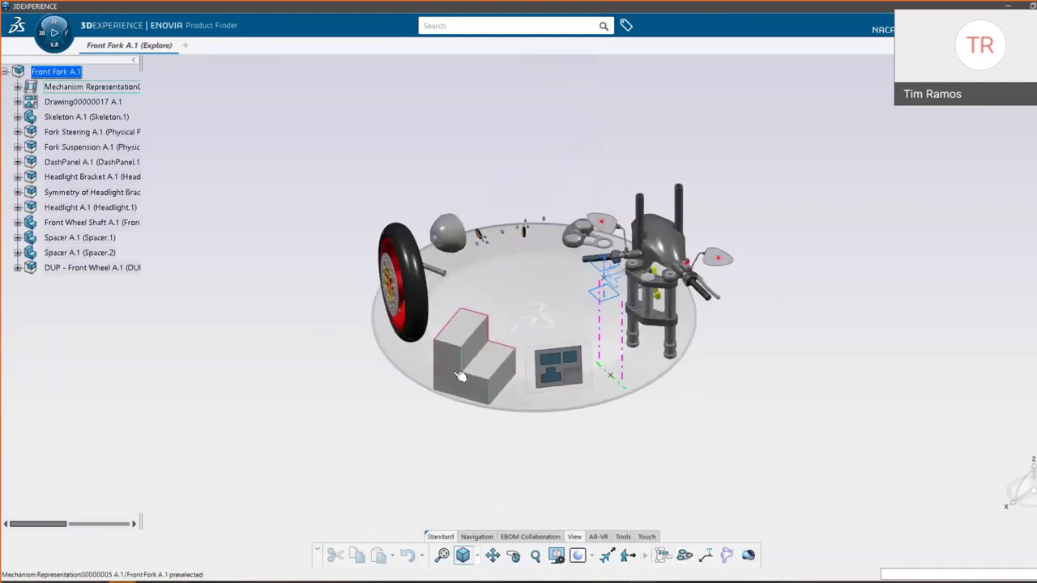
middle_drag(386, 370, 523, 405)
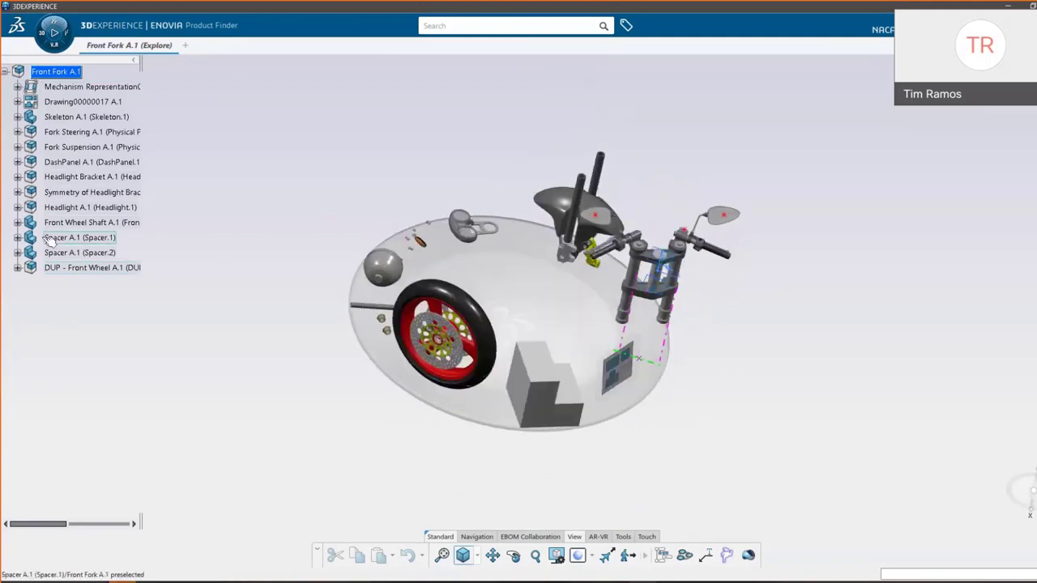
middle_drag(597, 300, 534, 274)
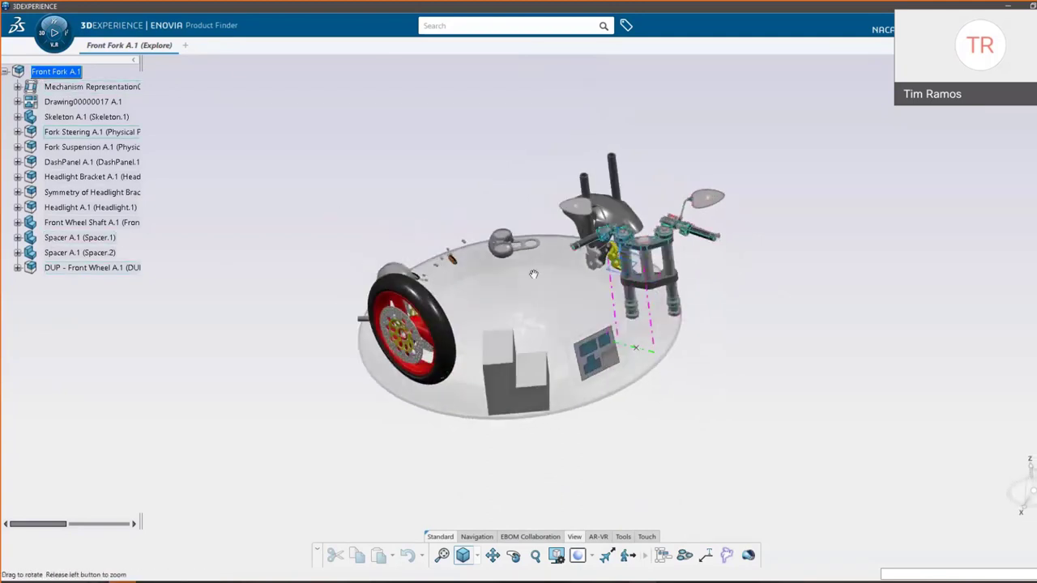
Step: Expand the Headlight Bracket and the Fork Suspension, down to the left Brake Caliper, to lay out their components
click(18, 177)
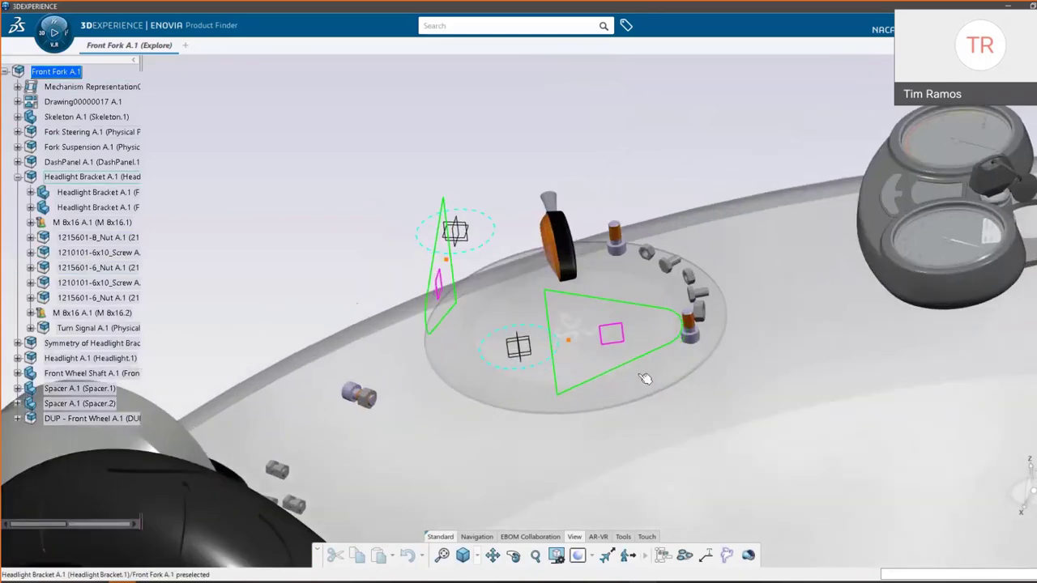
click(680, 333)
middle_drag(680, 332, 656, 437)
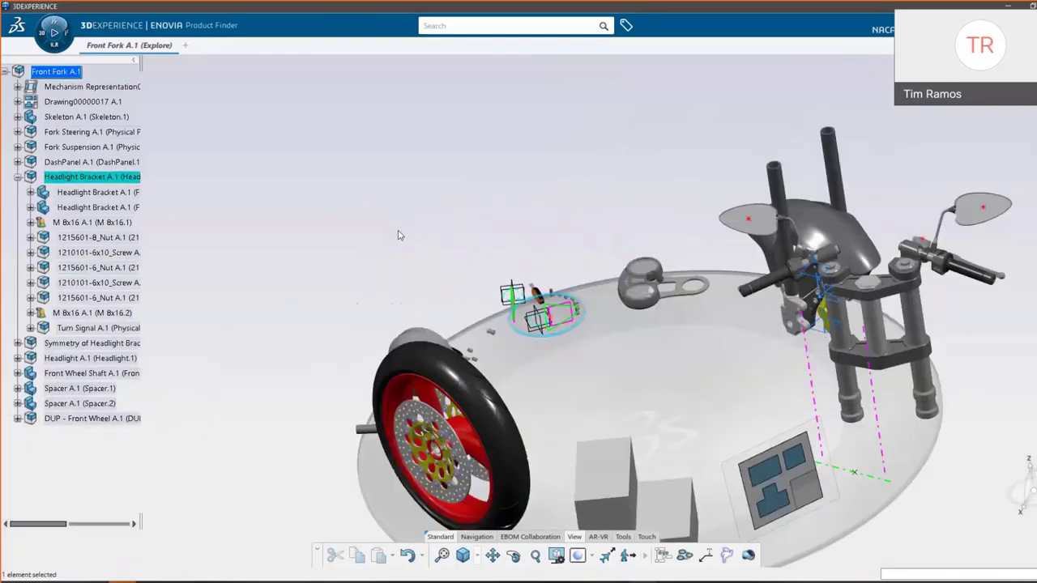
click(41, 149)
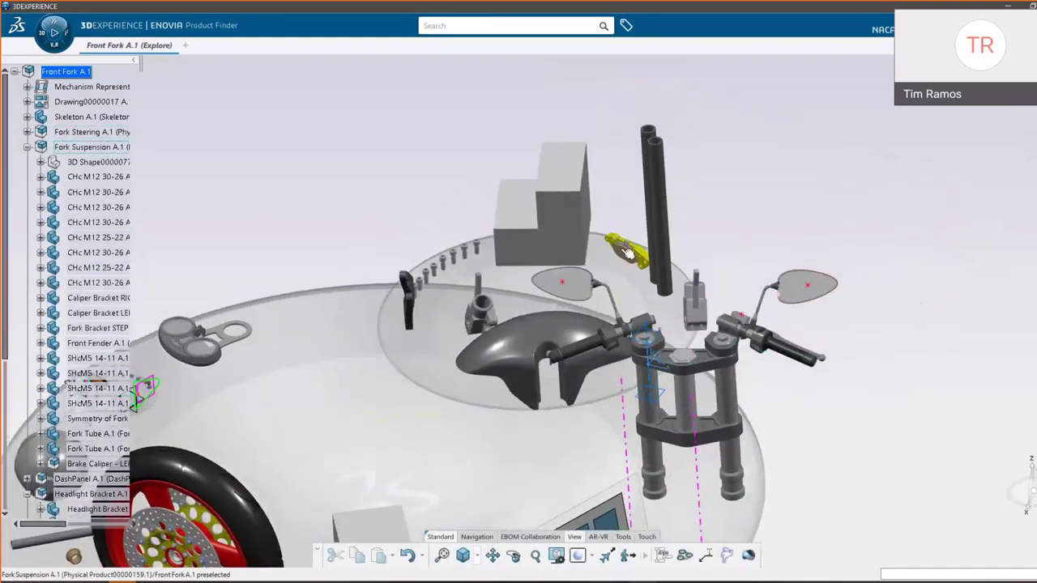
click(626, 253)
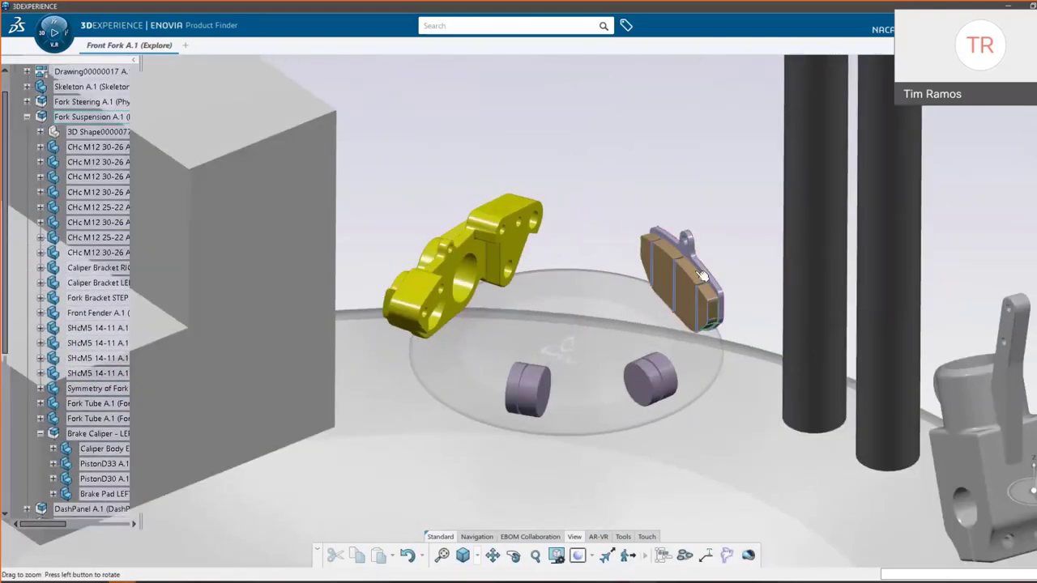
Step: Open the Brake Pad LEFT from the spread-out caliper for design and expand the Fork Suspension in the resulting structure
click(693, 271)
right_click(695, 273)
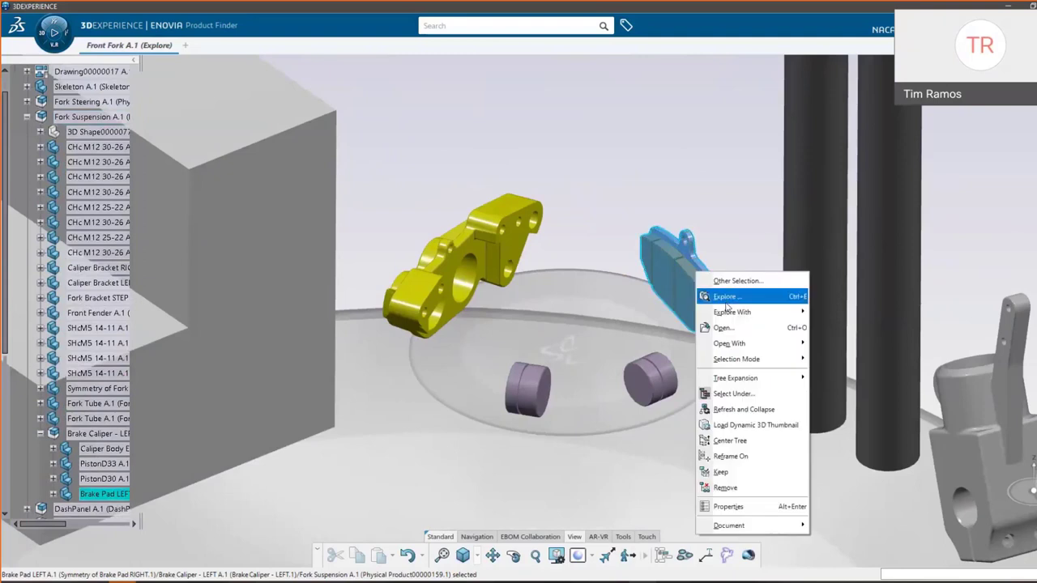
click(734, 326)
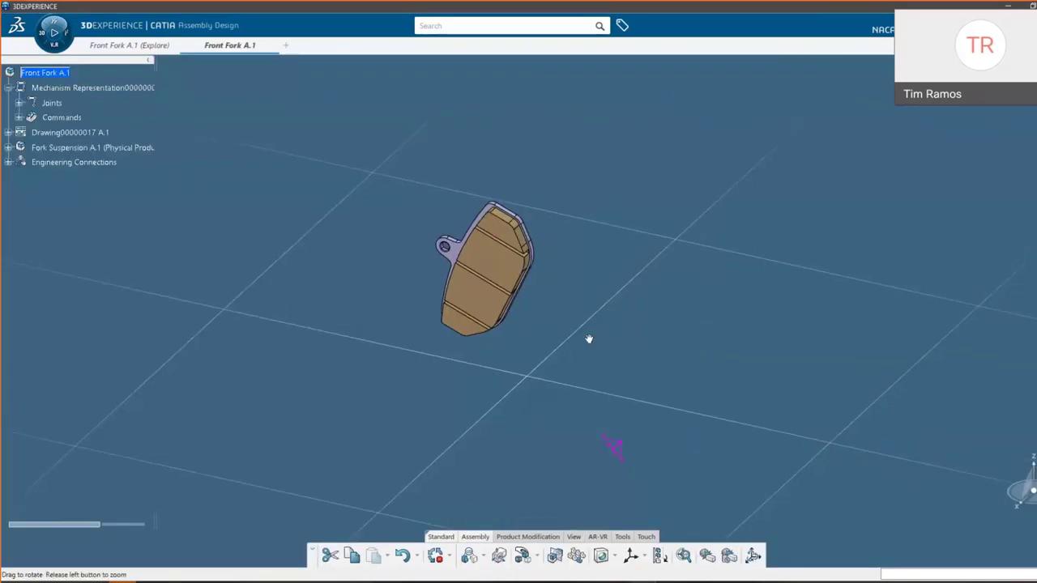
middle_drag(589, 338, 444, 224)
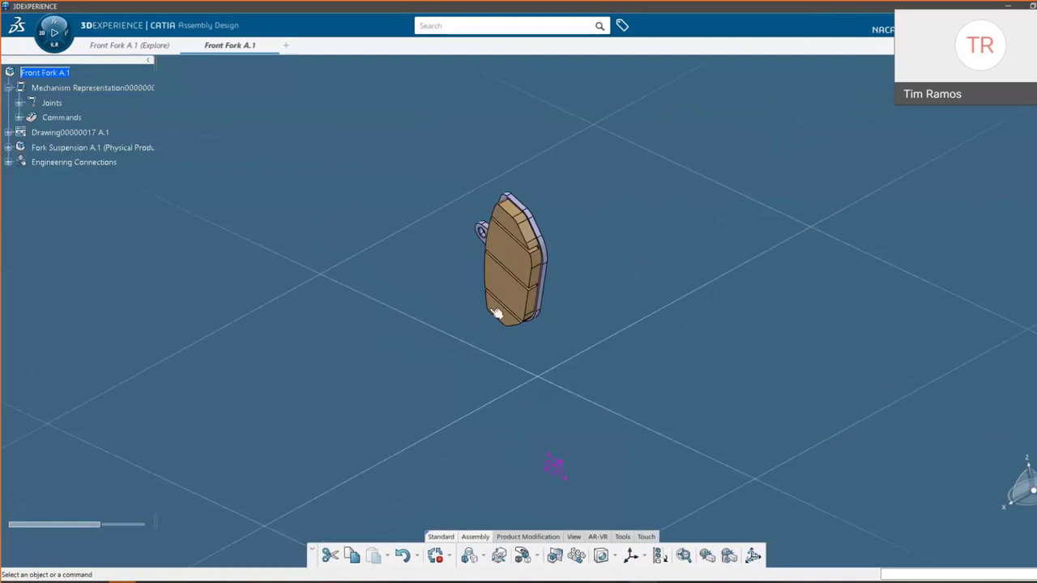
click(8, 148)
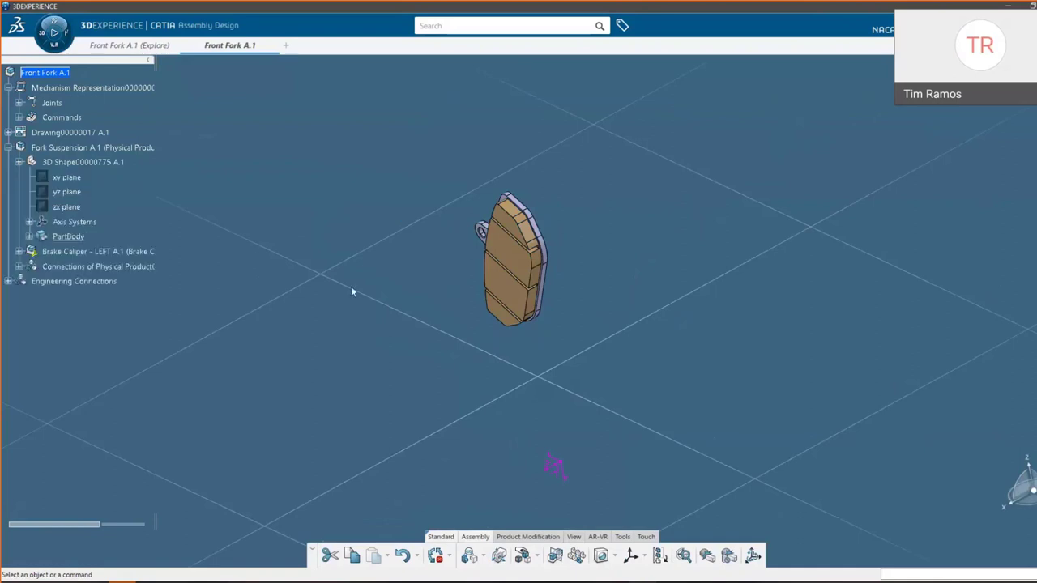
Step: Return to the Front Fork exploration and open the complete Brake Caliper - LEFT subassembly for design
click(130, 44)
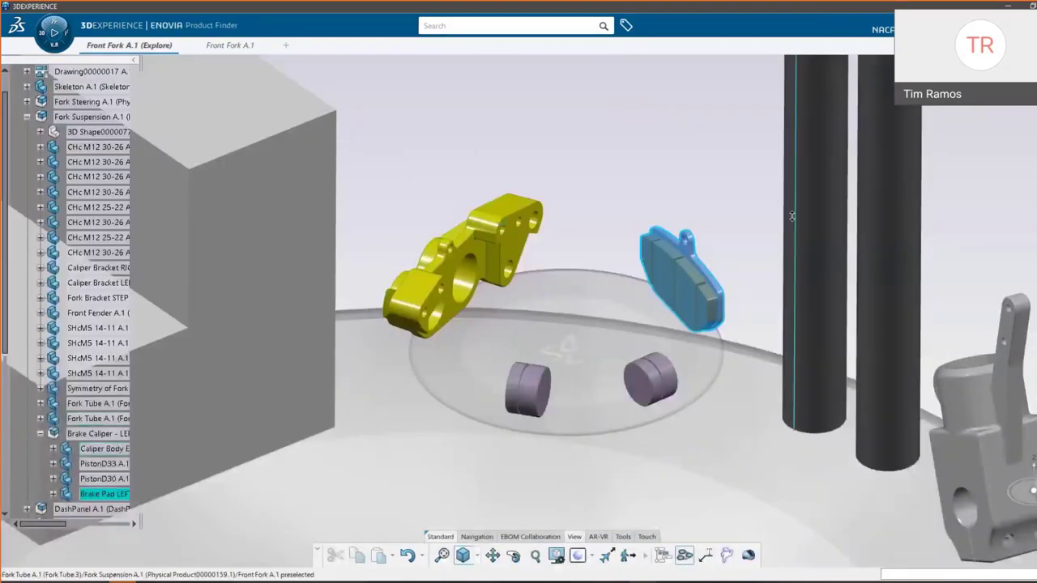
ctrl+middle_drag(791, 216, 782, 324)
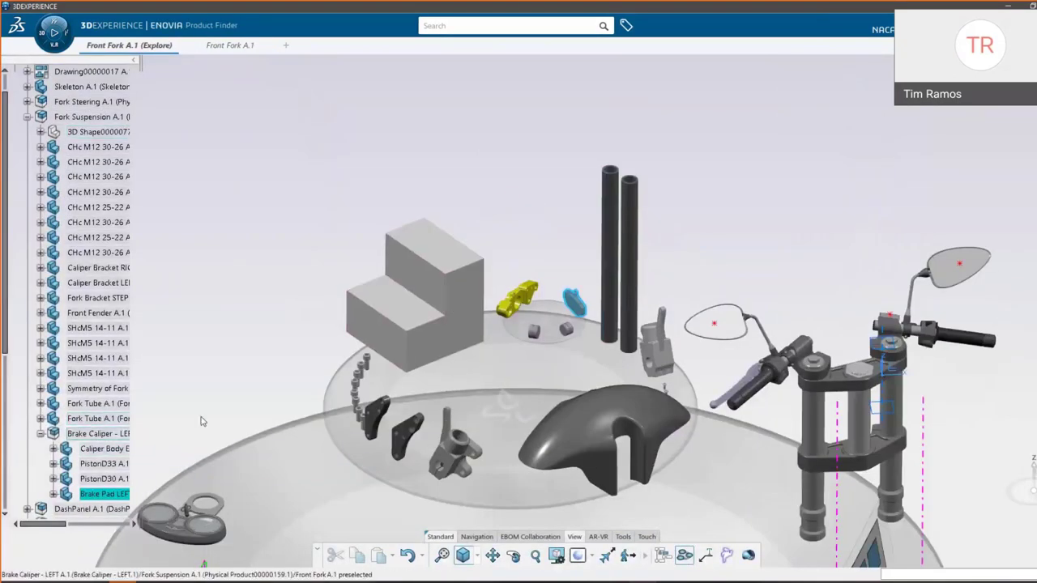
right_click(107, 437)
click(163, 234)
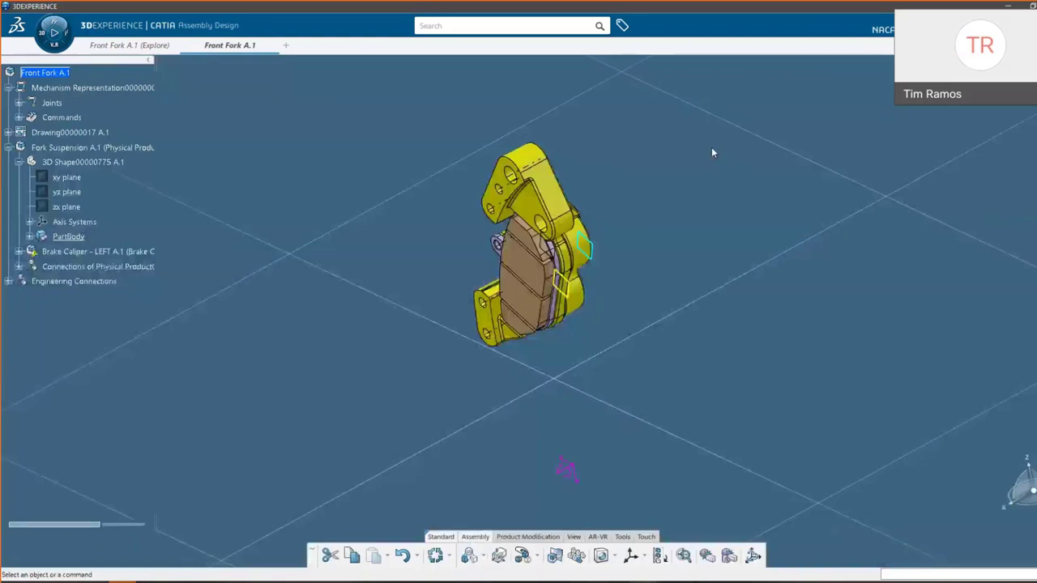
middle_drag(424, 226, 551, 345)
Step: Collapse the Fork Suspension in the Front Fork exploration and open the entire Front Fork A.1 assembly for design
click(117, 47)
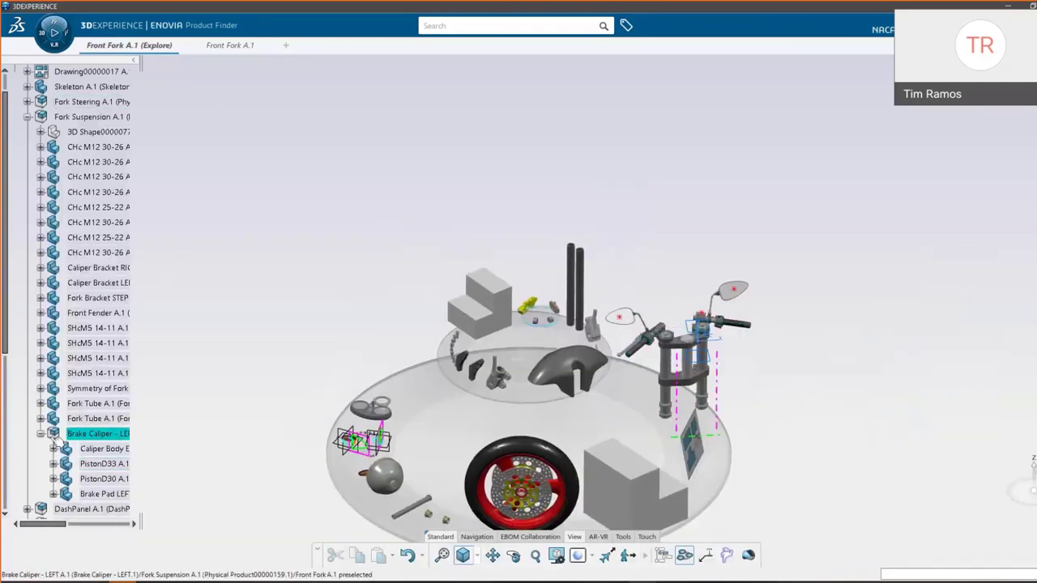
scroll(32, 162, up, 1)
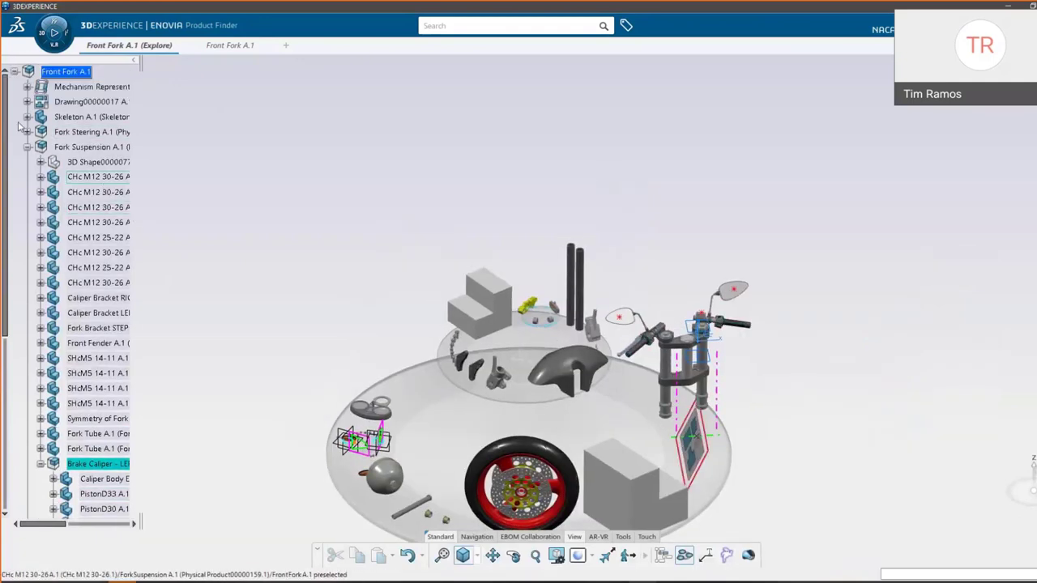
click(27, 146)
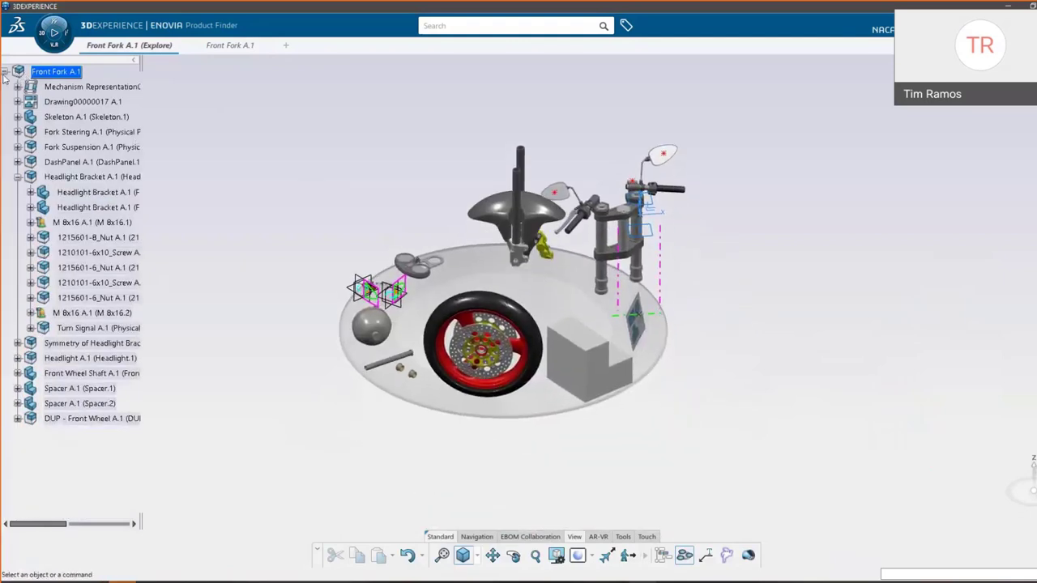
right_click(58, 73)
click(83, 113)
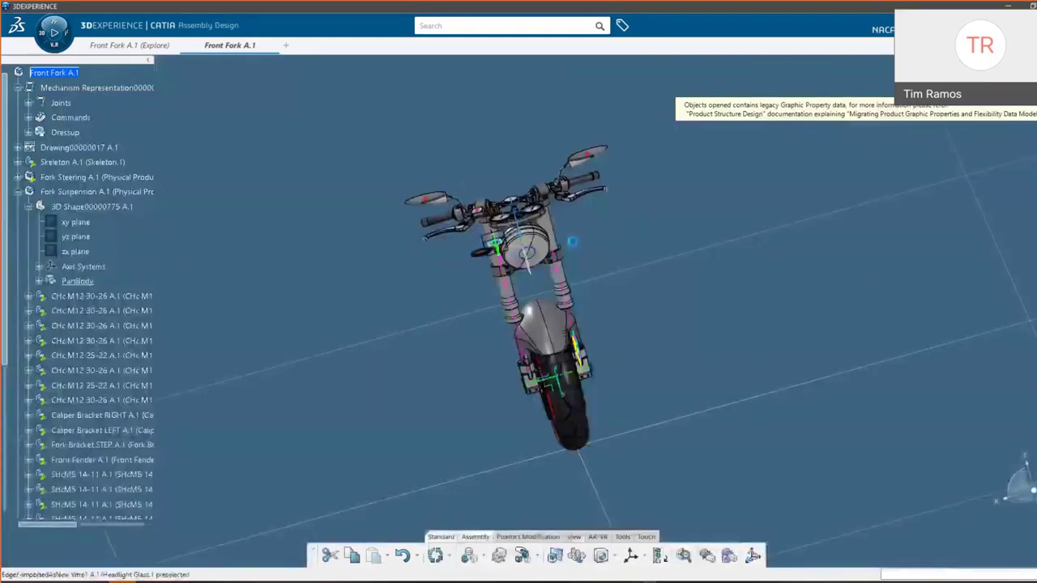
middle_drag(572, 240, 592, 377)
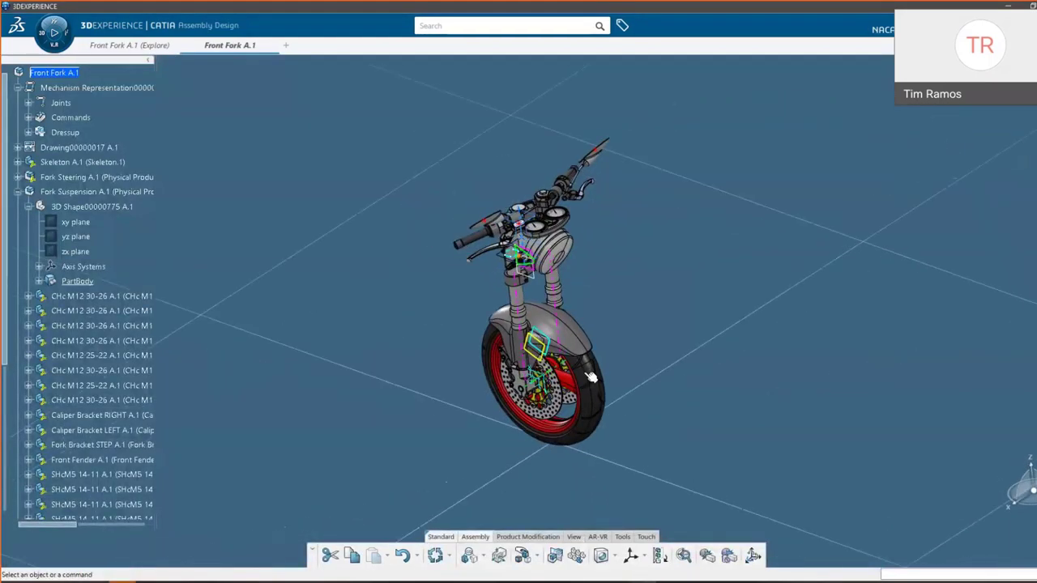
Step: Center the tree on the front fender selected in the model and expand its -M81Front Fender A.1 shape
scroll(592, 376, up, 3)
right_click(616, 366)
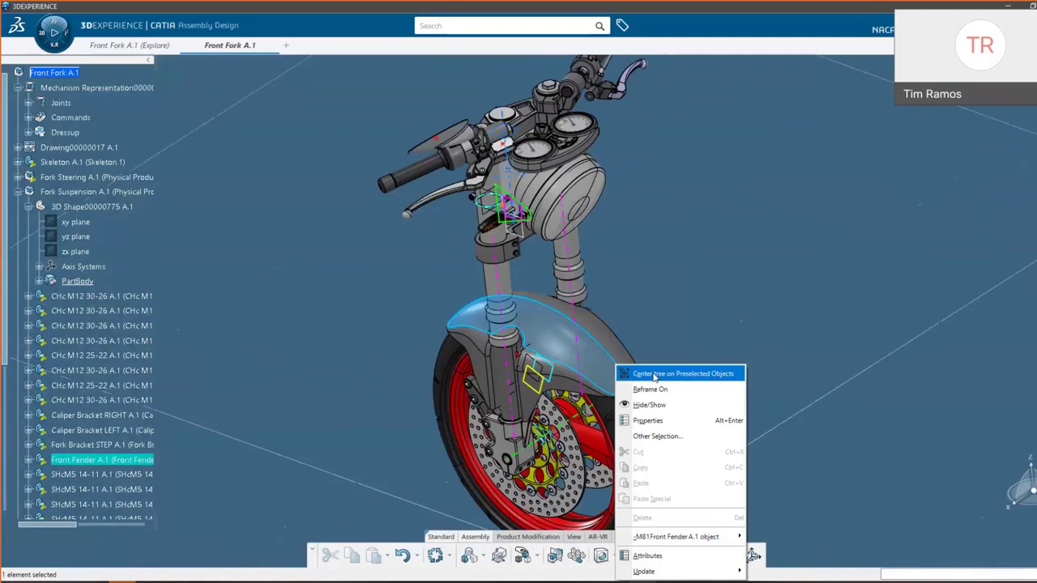
click(654, 375)
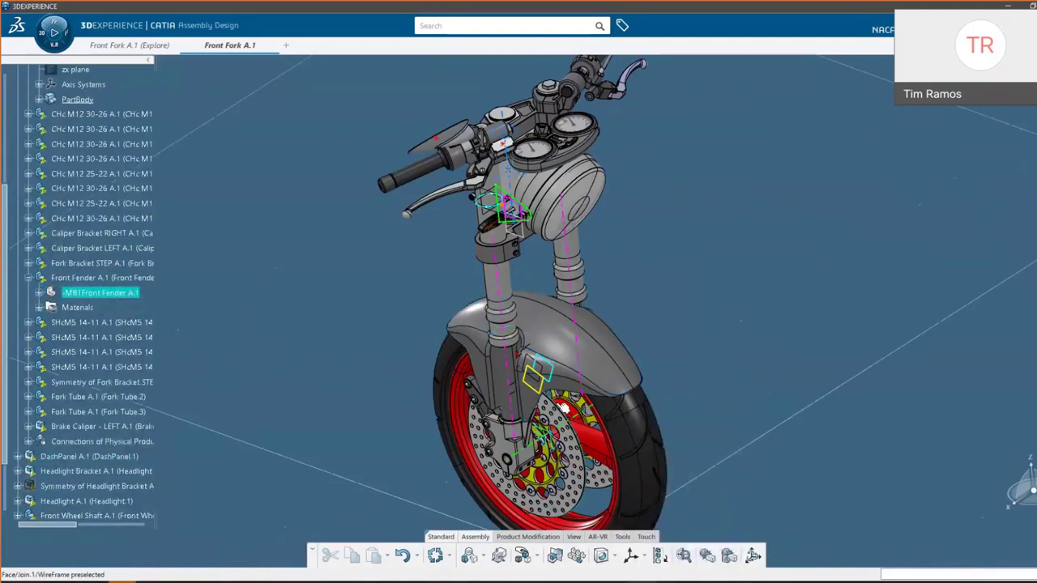
middle_drag(565, 408, 555, 344)
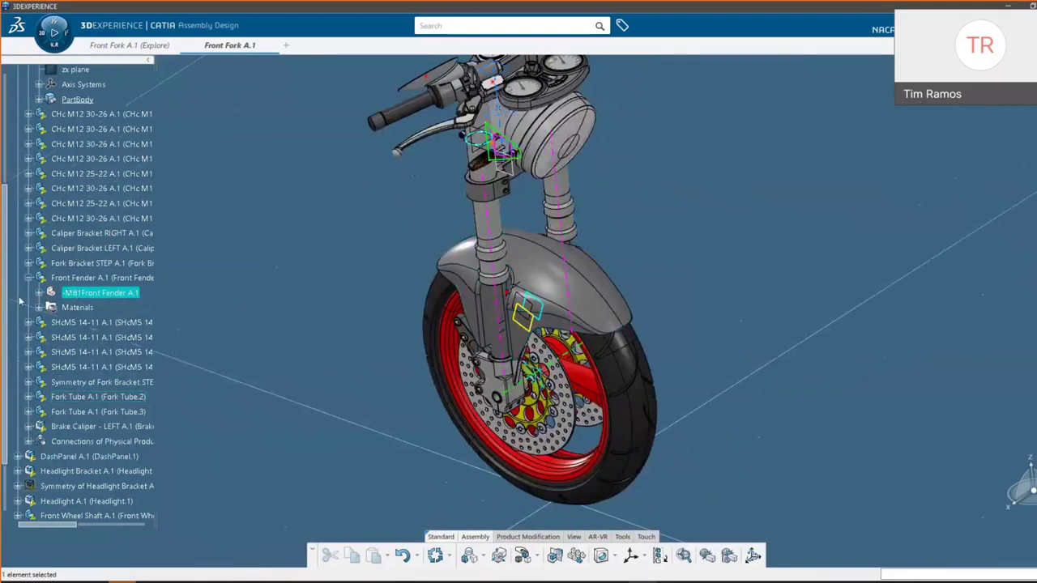
click(39, 292)
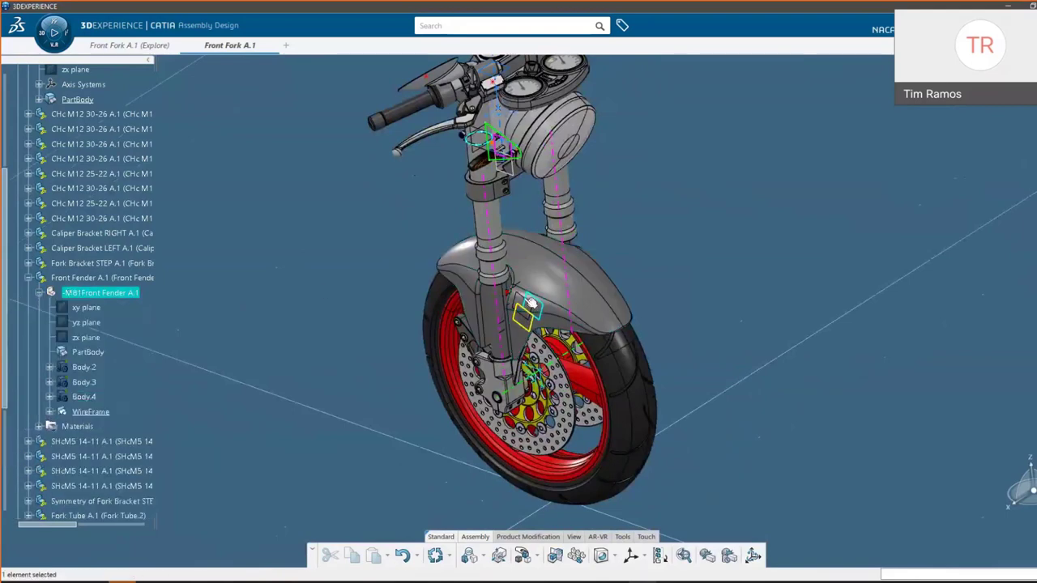
Step: Center the tree on the Clutch Master Cylinder A.1 mounted on the handlebar opposite the brake lever
mouse_move(486, 364)
ctrl+middle_down()
mouse_move(478, 454)
mouse_move(477, 378)
ctrl+middle_up()
middle_drag(677, 329, 665, 491)
middle_drag(524, 403, 500, 331)
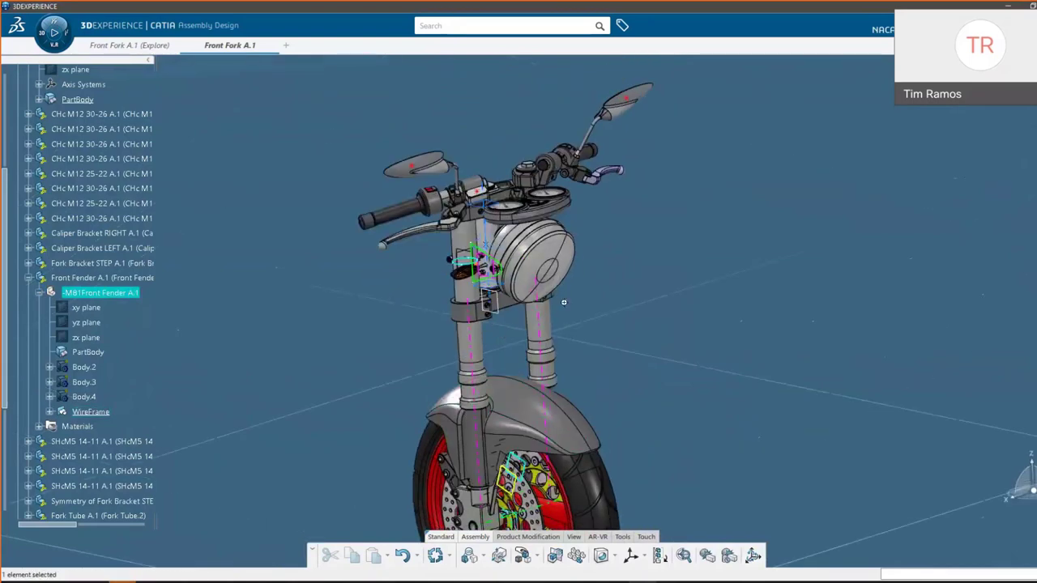
middle_drag(564, 302, 612, 207)
right_click(613, 171)
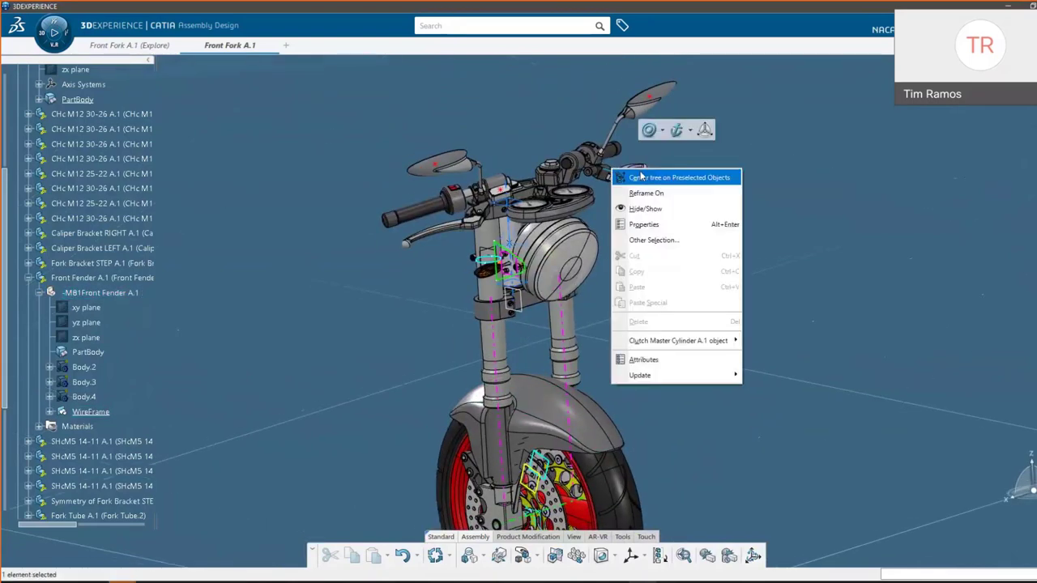
click(640, 177)
Step: Hide the Symmetry of Handle and Wing Mirror Set and collapse its node in the tree
click(73, 233)
right_click(83, 232)
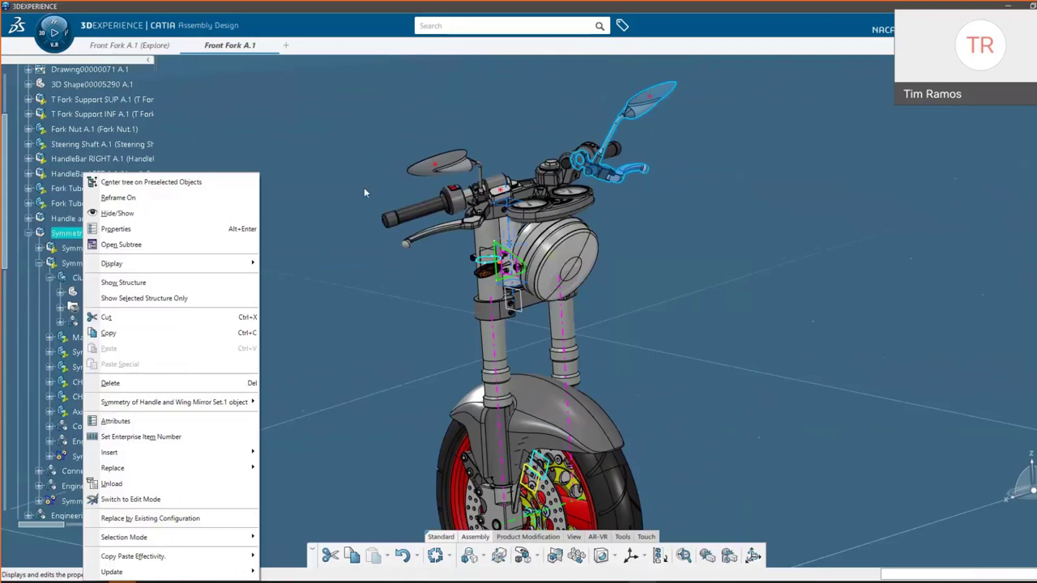
click(156, 214)
click(29, 233)
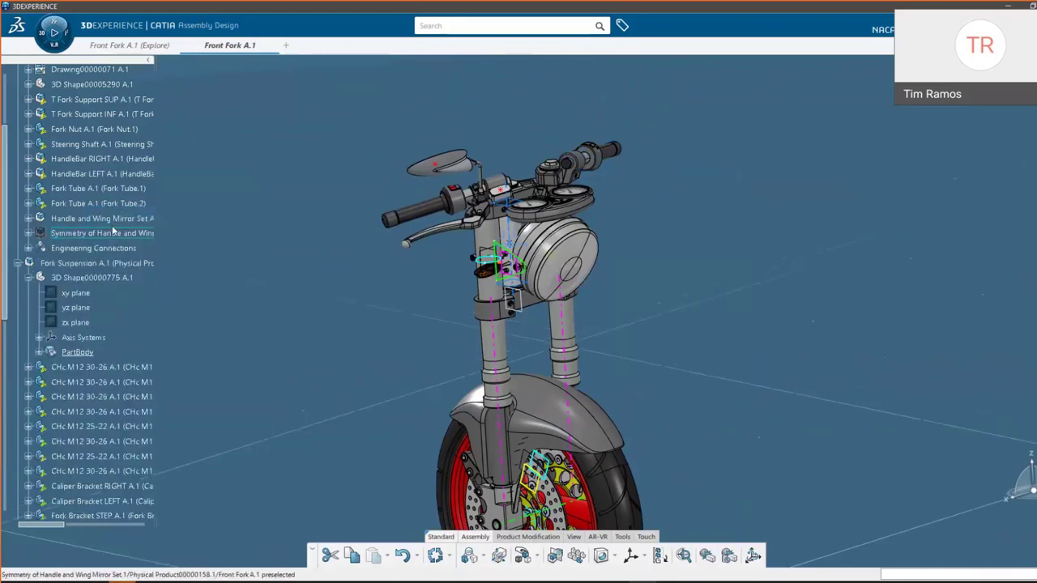
Step: Start an assembly symmetry in Front Fork A.1 with the whole Handle and Wing Mirror Set as the original product
scroll(114, 231, up, 4)
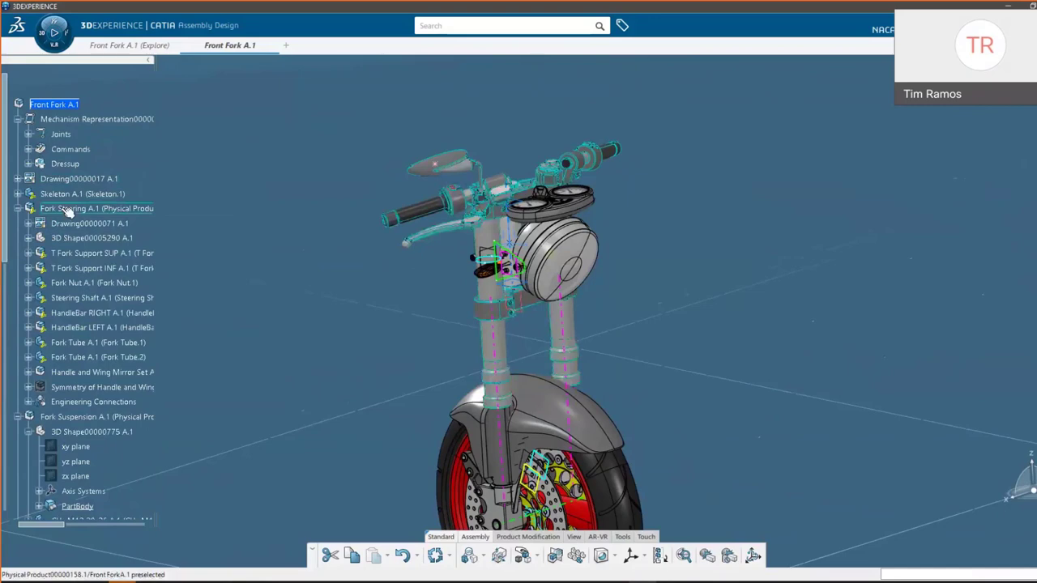
click(68, 210)
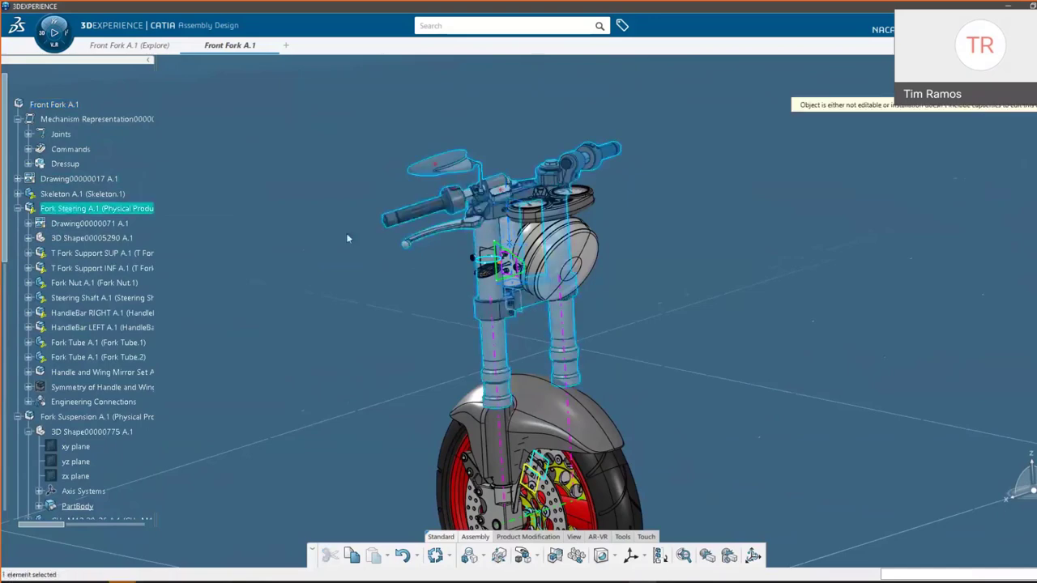
click(54, 105)
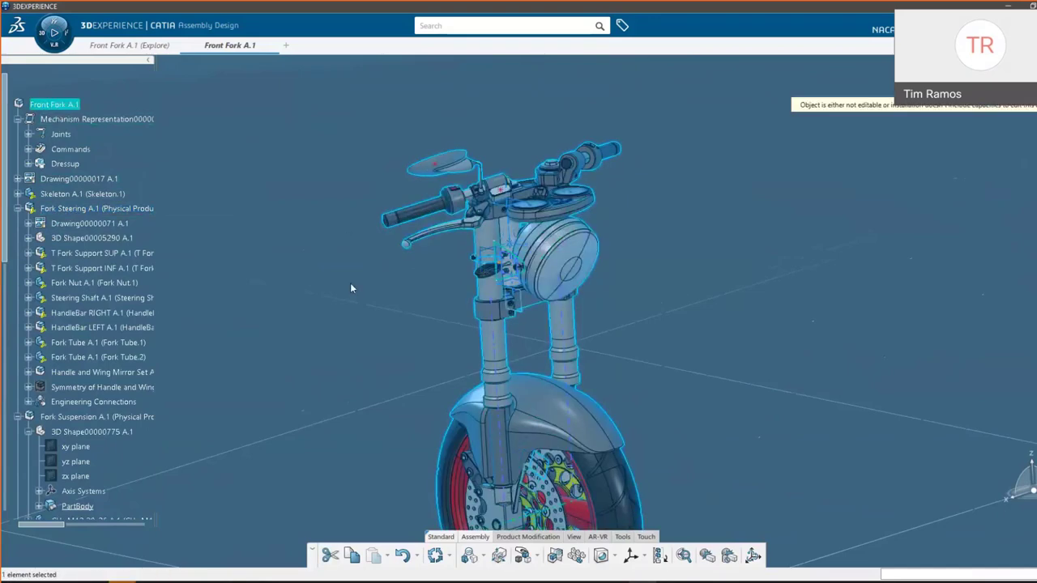
click(554, 555)
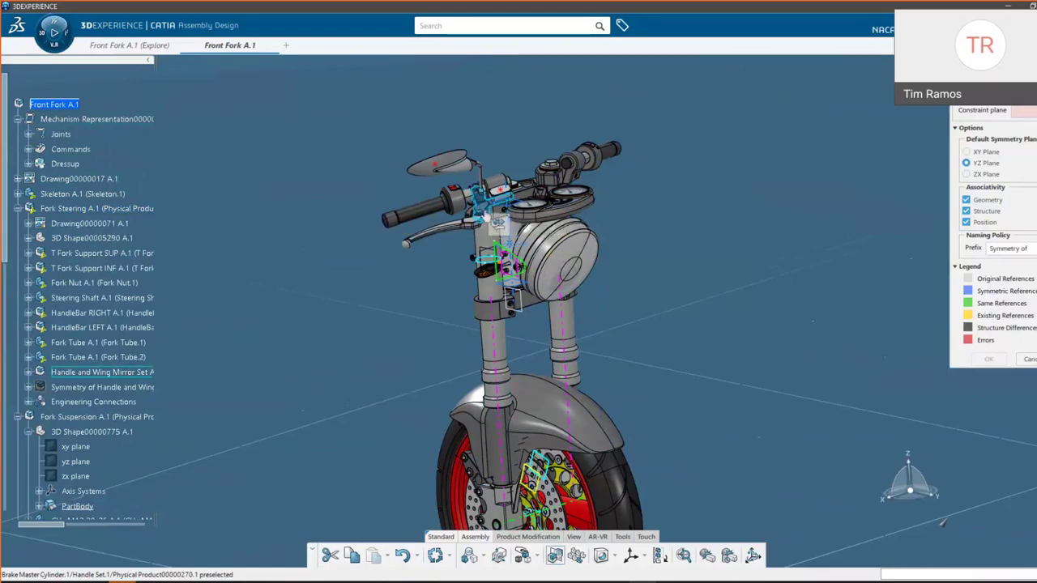
click(486, 213)
click(486, 214)
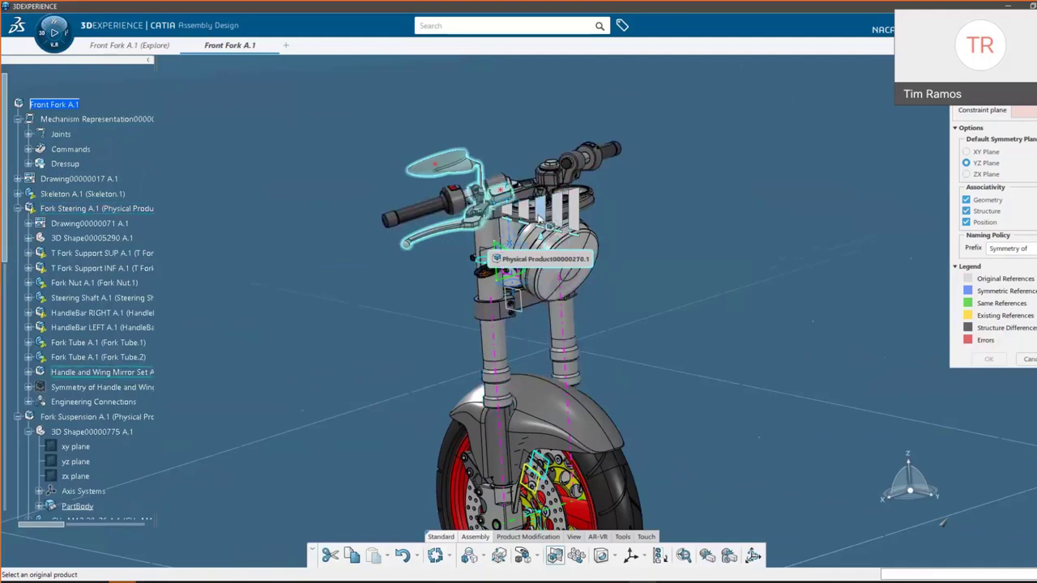
click(538, 217)
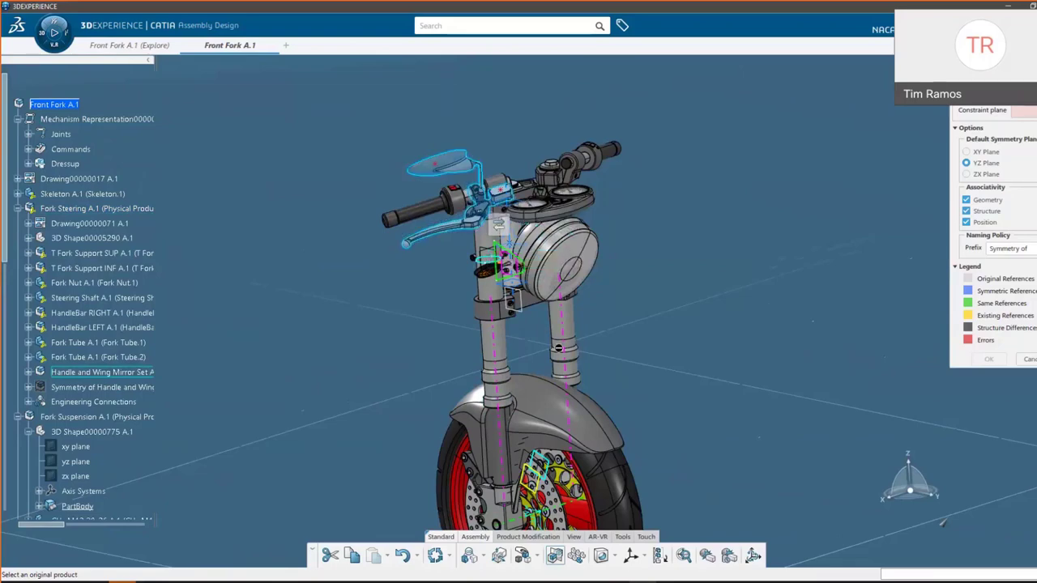
Step: Choose the yz plane of the Fork Steering's 3D Shape00005290 A.1 as the symmetry's constraint plane
middle_drag(557, 313, 528, 254)
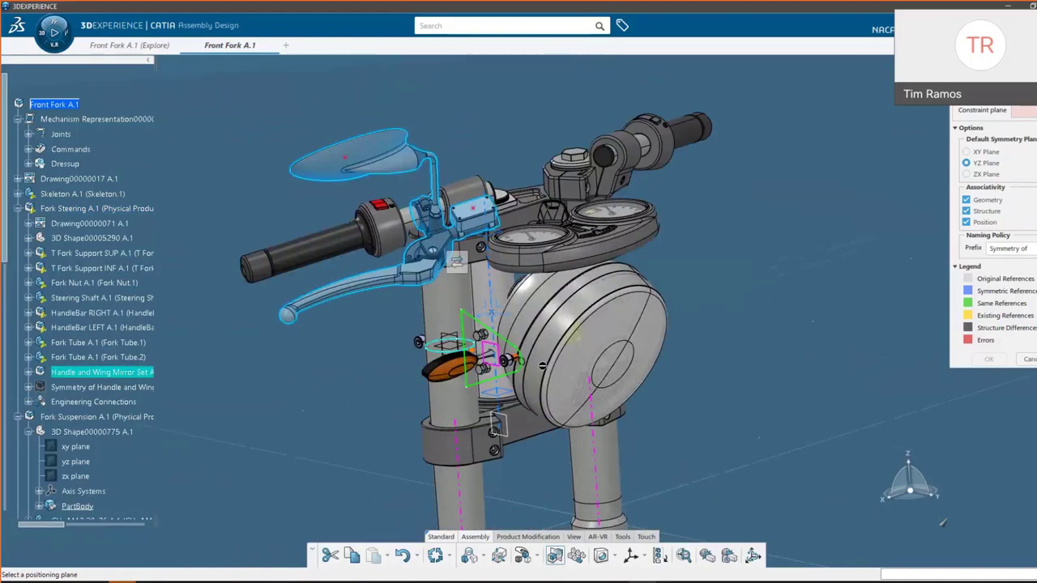
middle_drag(503, 445, 500, 429)
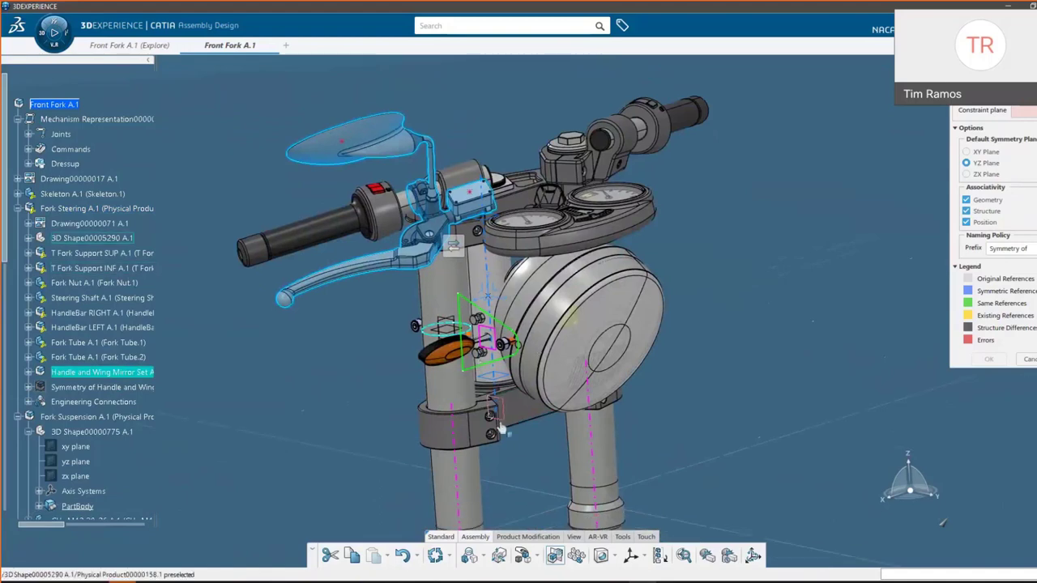
click(499, 425)
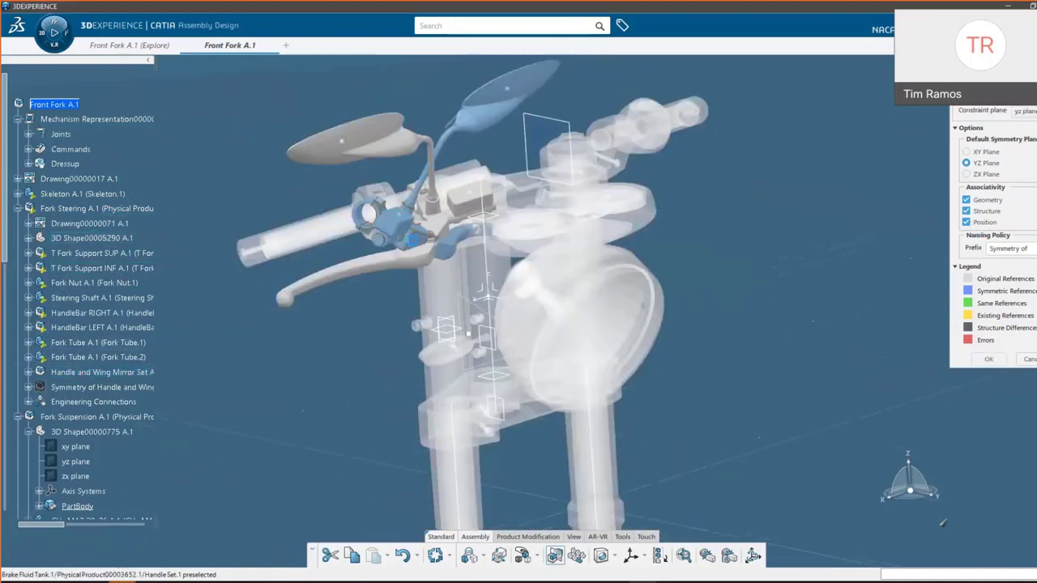
Step: Exclude the mirrored brake fluid tank from the operation with the No symmetry option
middle_drag(641, 128, 572, 306)
middle_drag(622, 400, 662, 252)
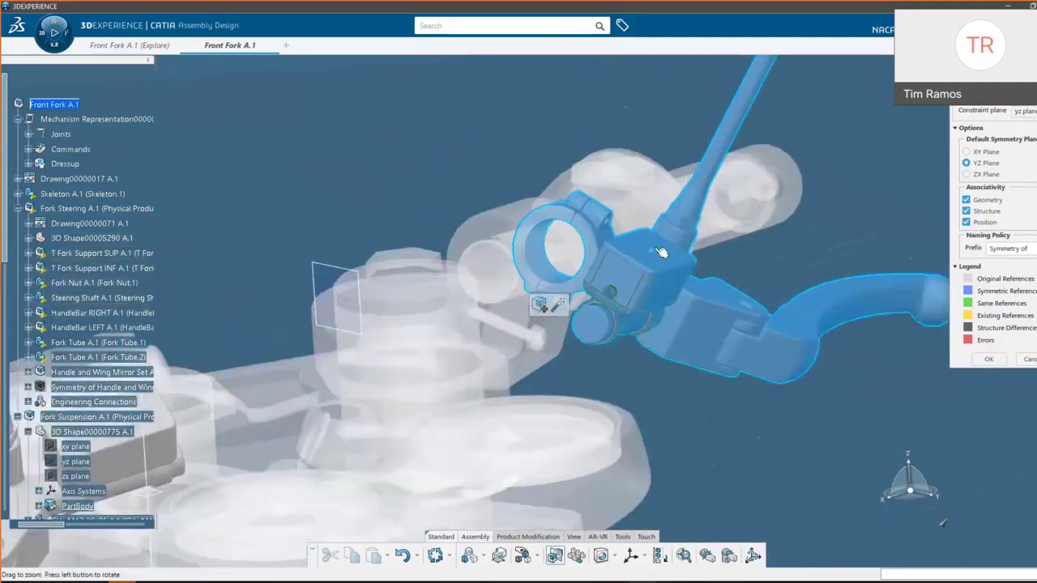
scroll(573, 334, down, 5)
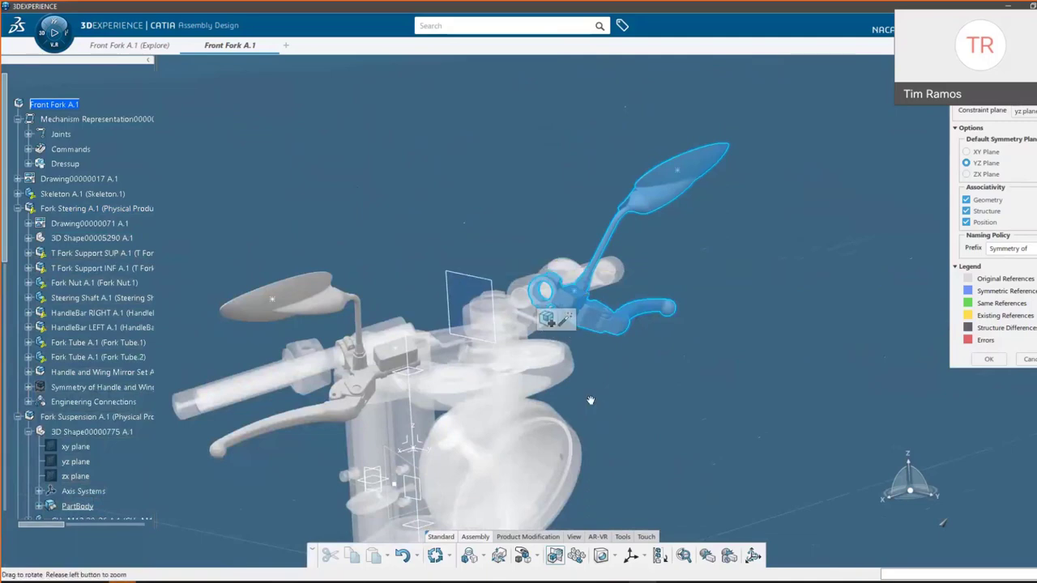
scroll(573, 334, up, 3)
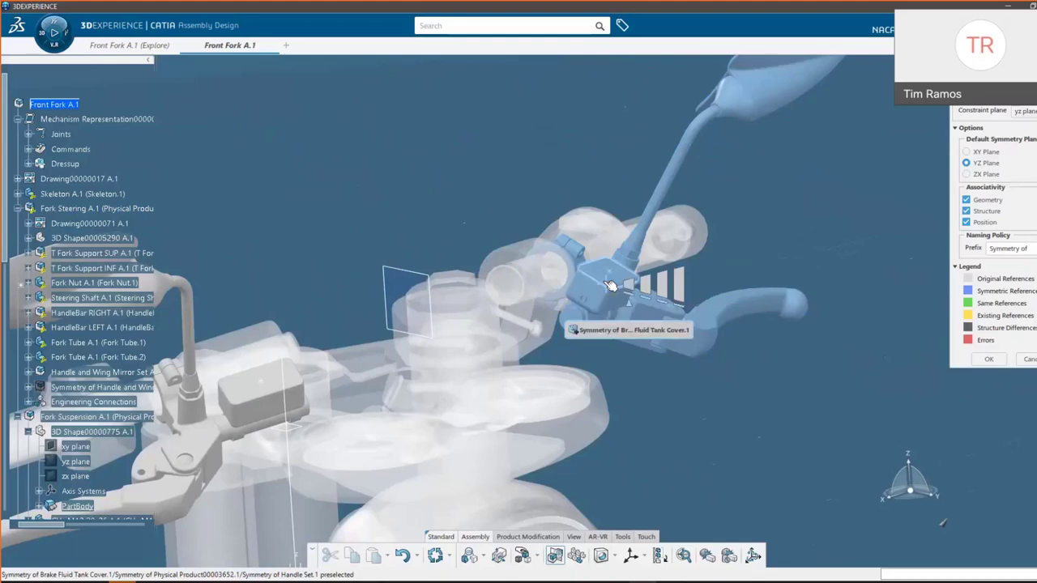
click(638, 293)
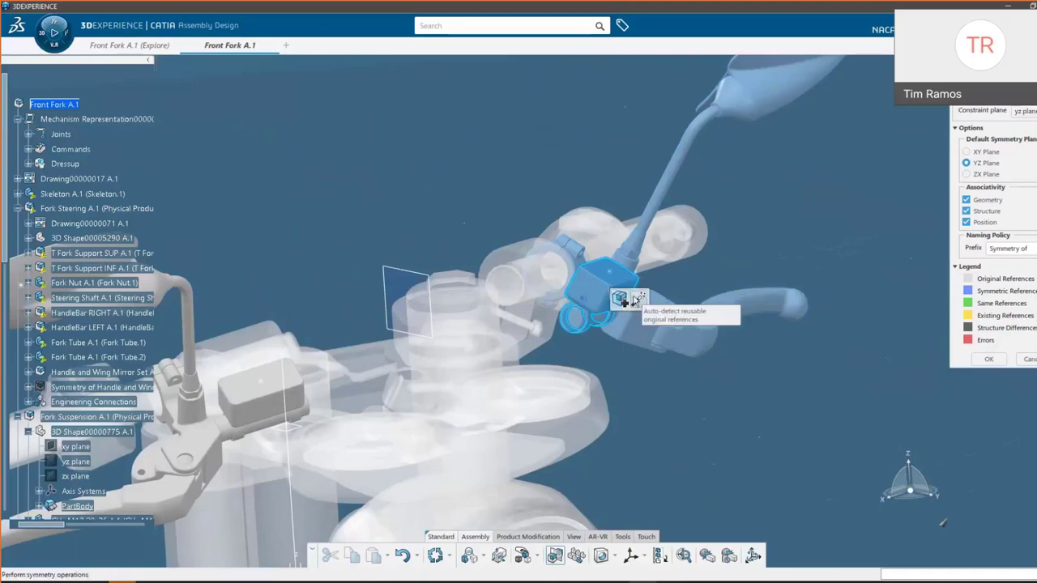
mouse_move(624, 299)
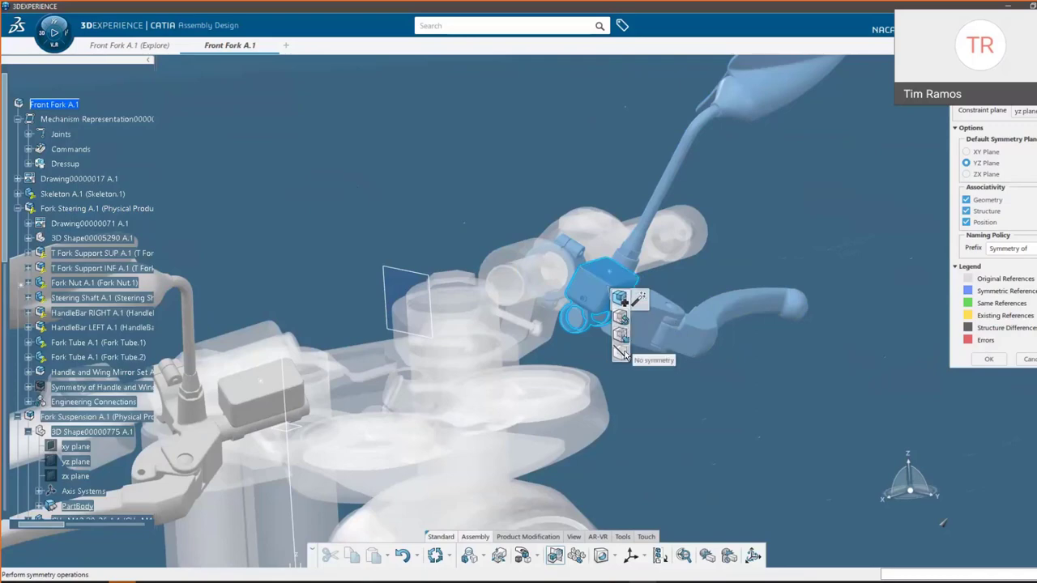
click(621, 299)
Step: Set the mirrored pivot pin of the brake lever to use the Same reference as the original
middle_drag(689, 324, 583, 321)
ctrl+middle_drag(518, 314, 484, 304)
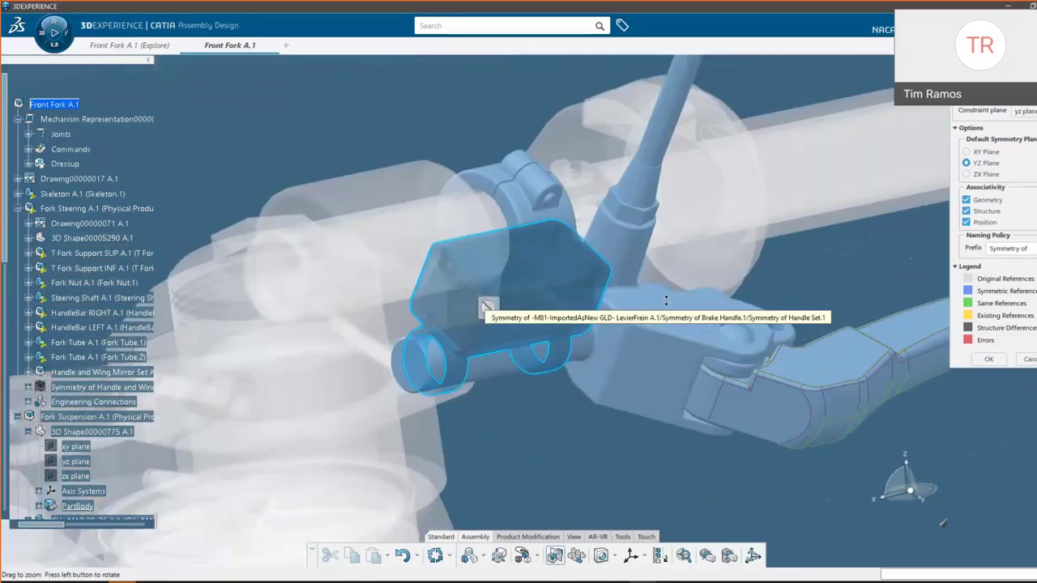
mouse_move(745, 365)
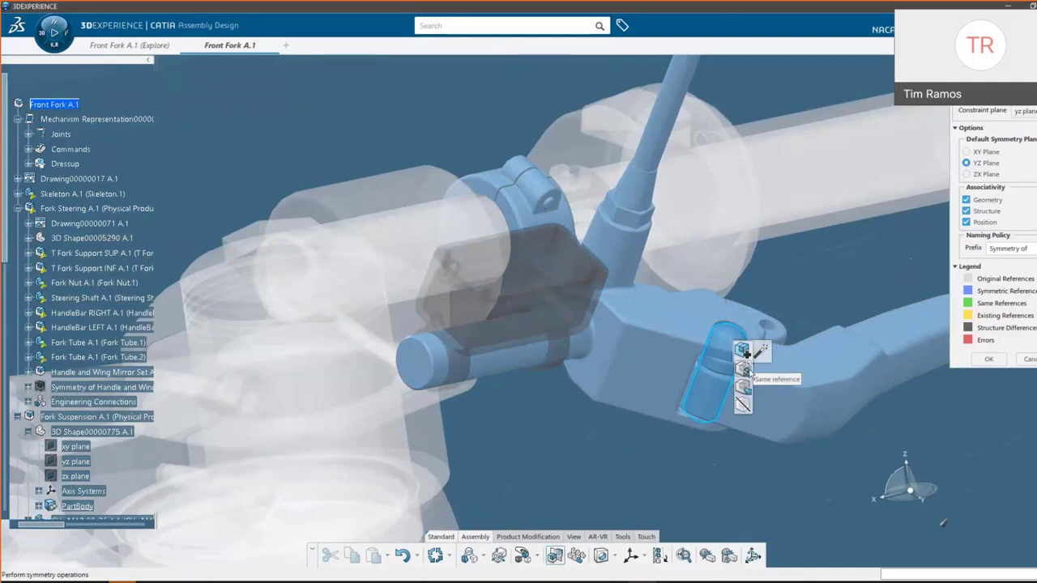
click(746, 370)
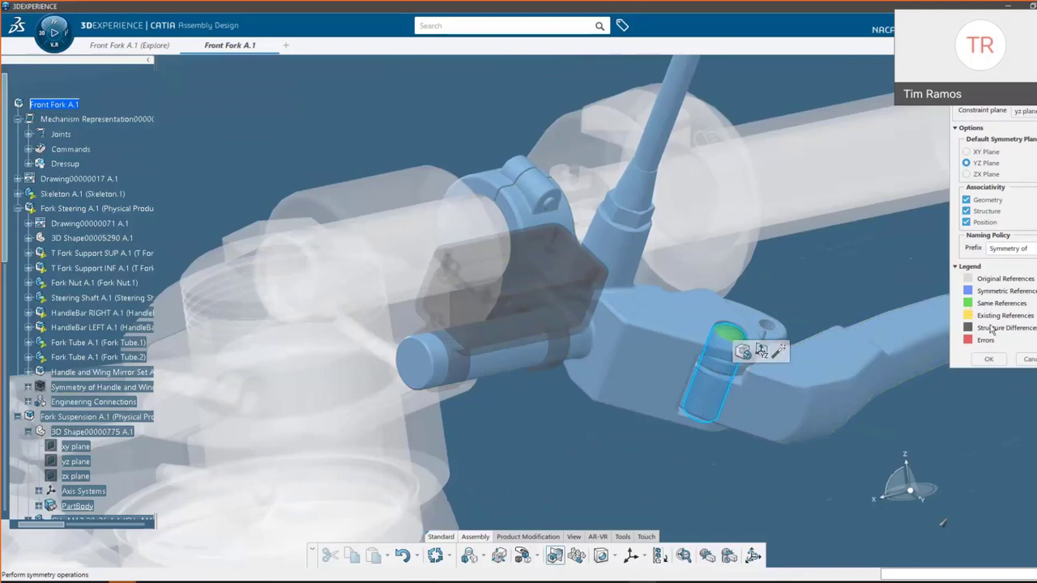
Step: Set both mirrored screws of the master cylinder clamp to Same reference
ctrl+middle_drag(424, 254, 544, 326)
scroll(544, 326, up, 3)
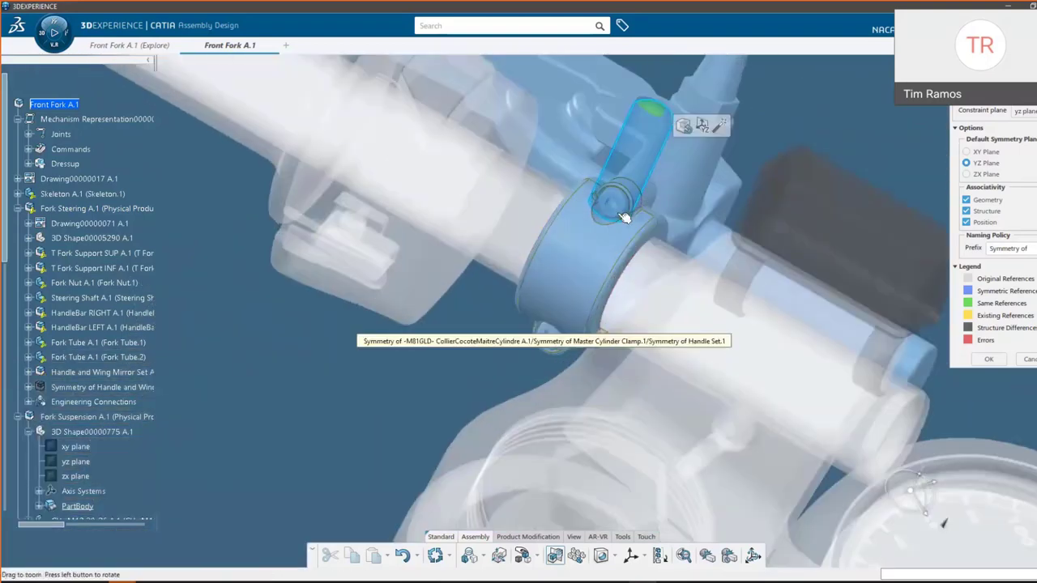
mouse_move(634, 225)
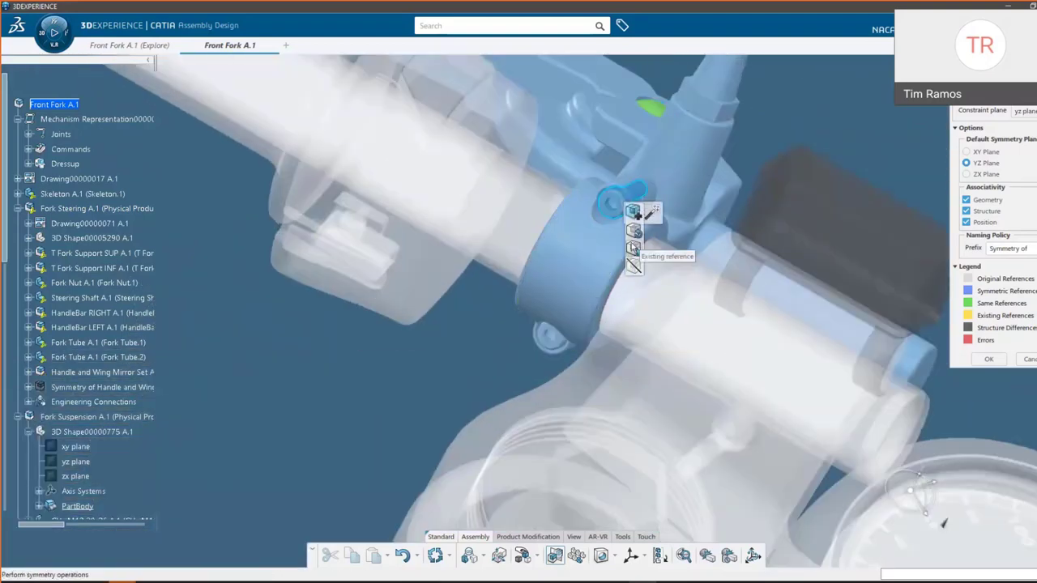
click(548, 335)
mouse_move(556, 349)
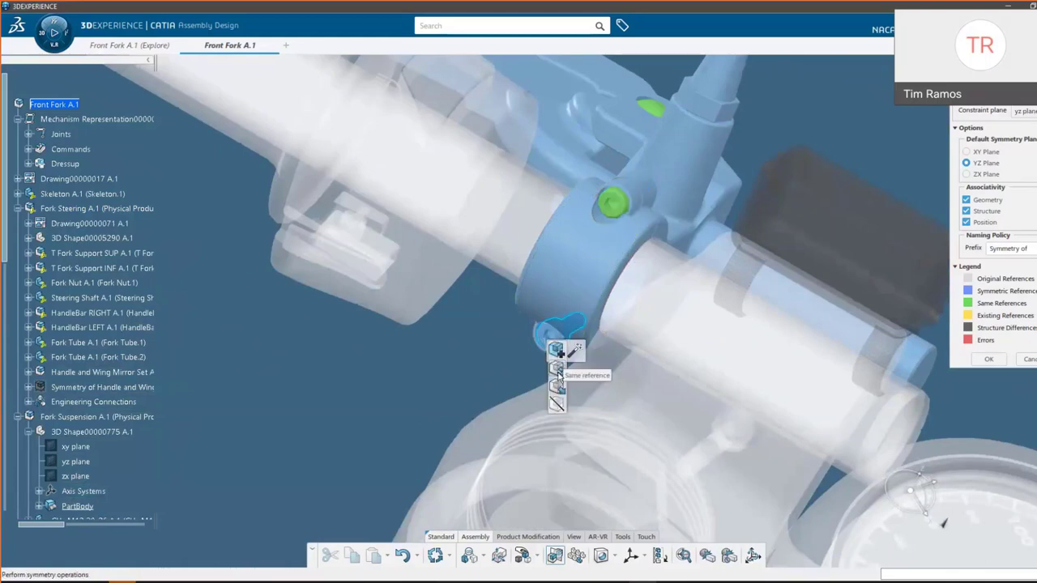
click(557, 369)
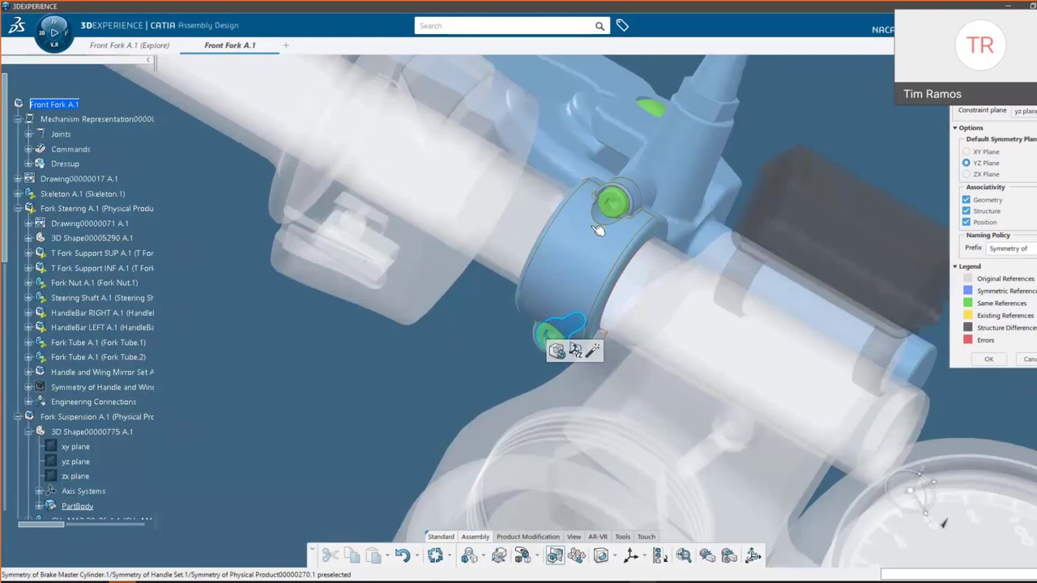
Step: Set the mirrored Master Cylinder Clamp itself to Same reference
click(598, 231)
mouse_move(604, 239)
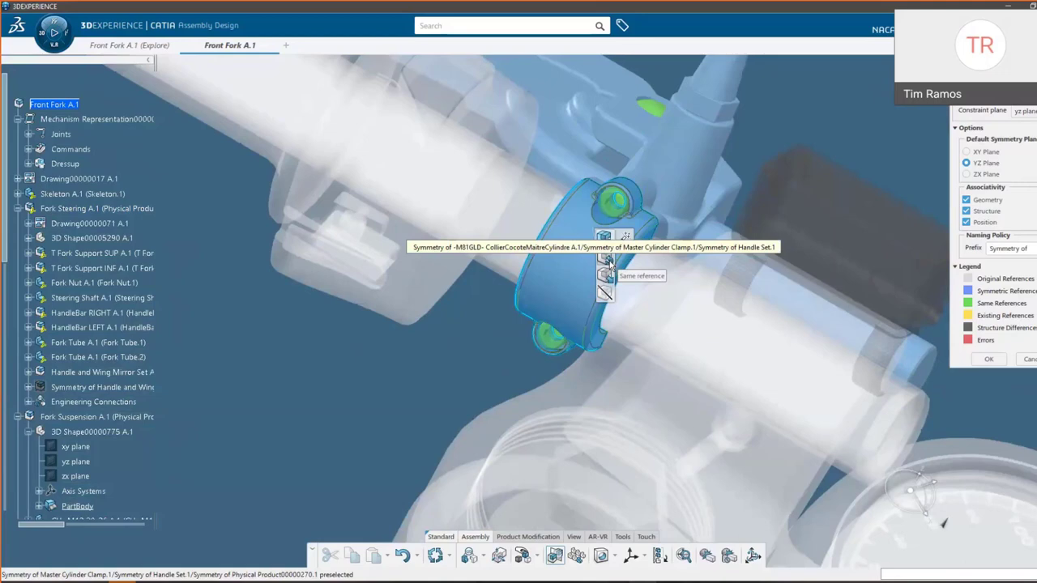
click(608, 261)
click(623, 239)
click(624, 225)
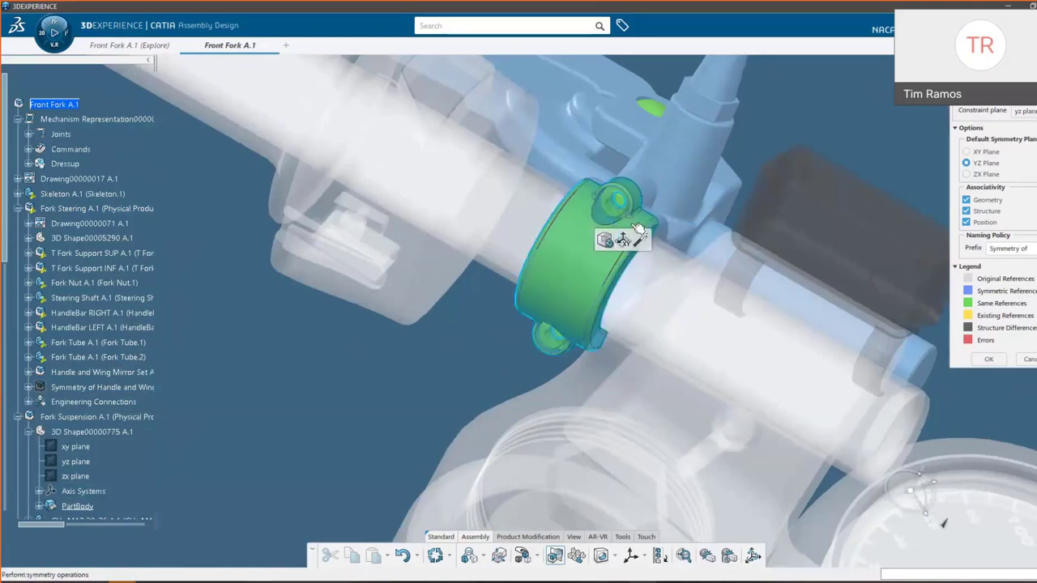
ctrl+middle_drag(827, 252, 798, 349)
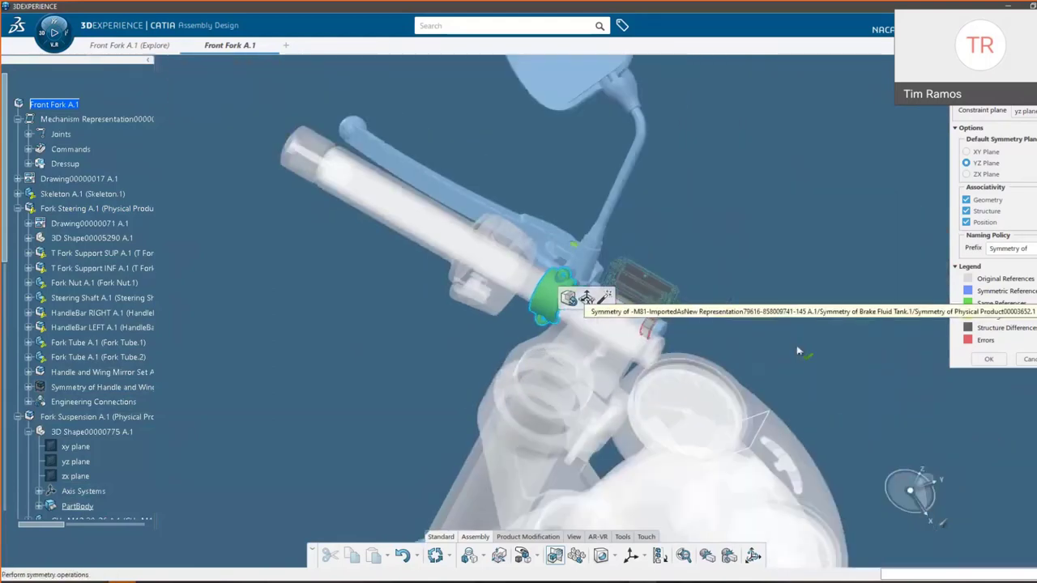
click(586, 298)
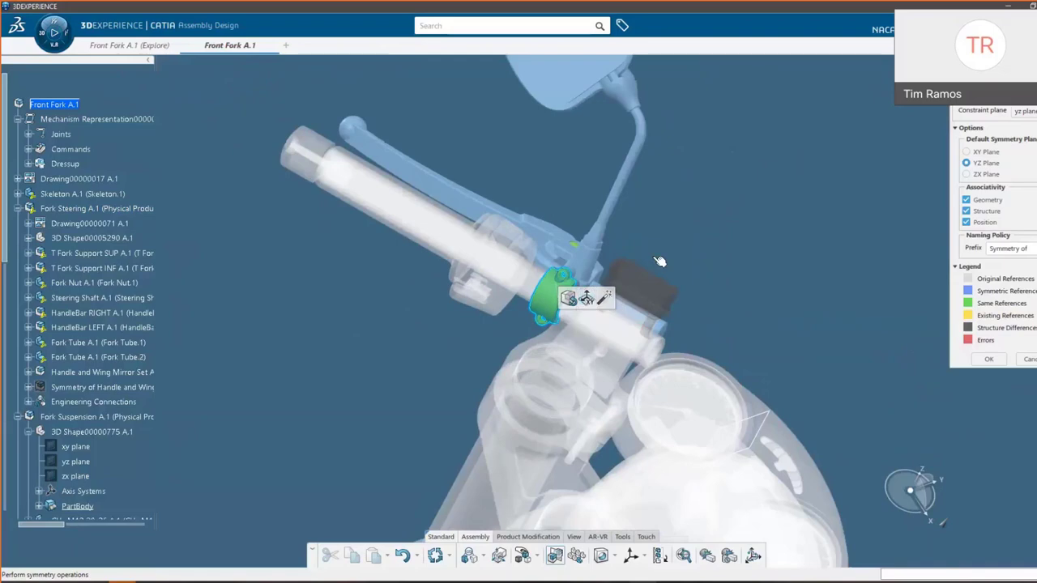
Step: Replace the mirrored Brake Master Cylinder with an Existing reference, searching for "clutch" and choosing Clutch Master Cylinder
middle_drag(630, 240, 598, 197)
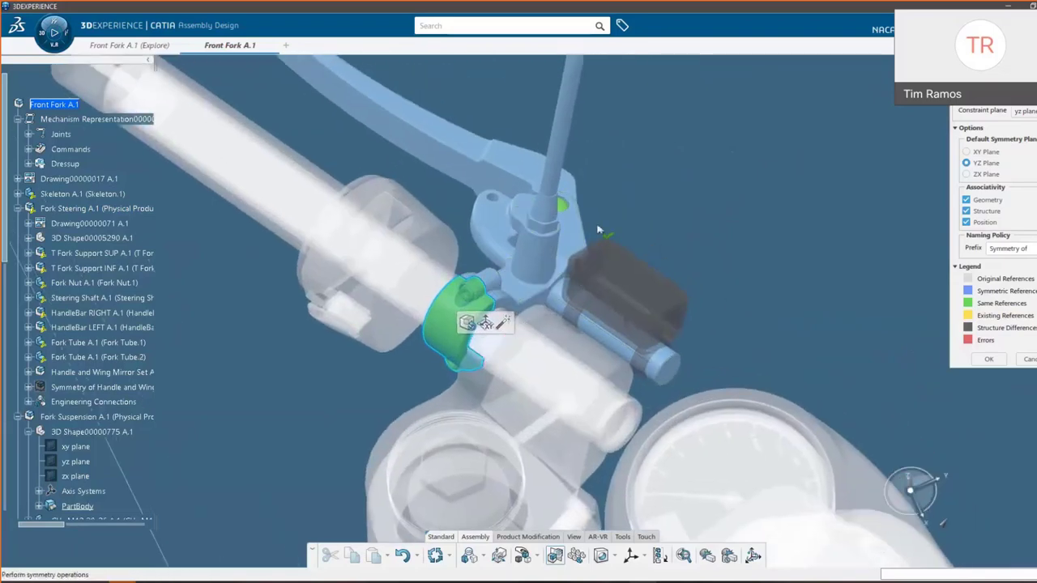
click(552, 253)
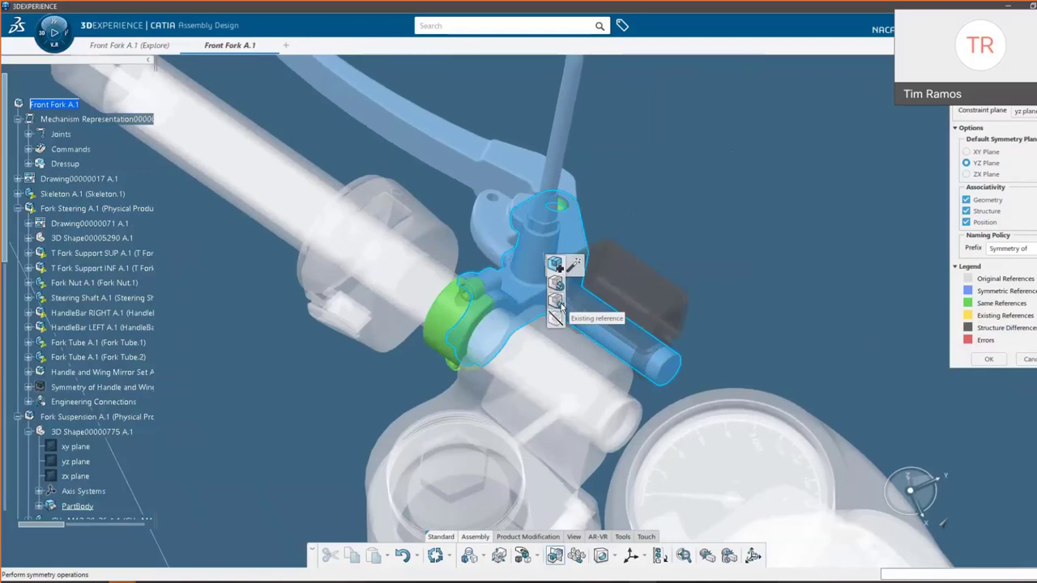
click(562, 305)
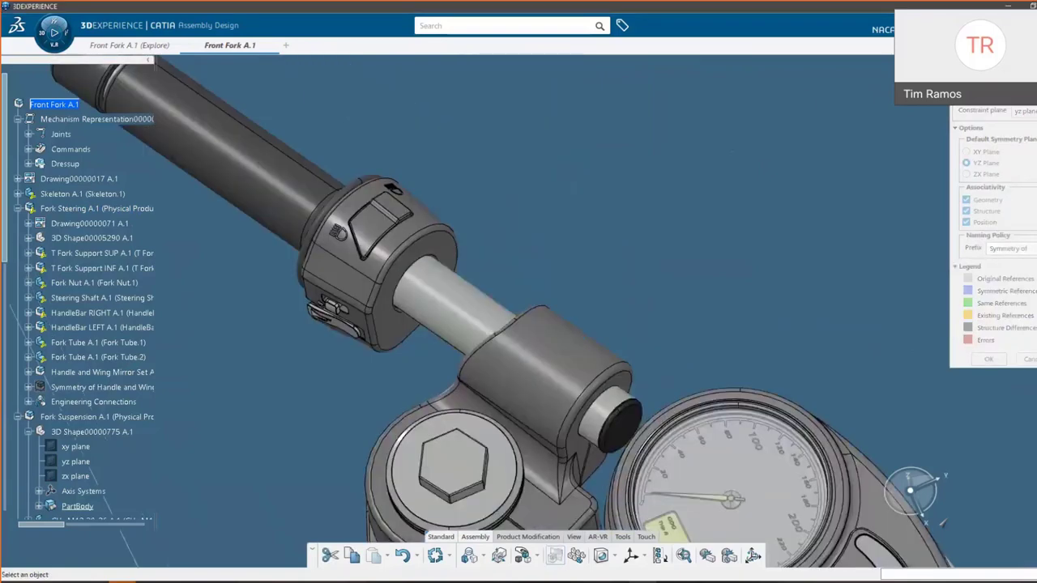
click(444, 31)
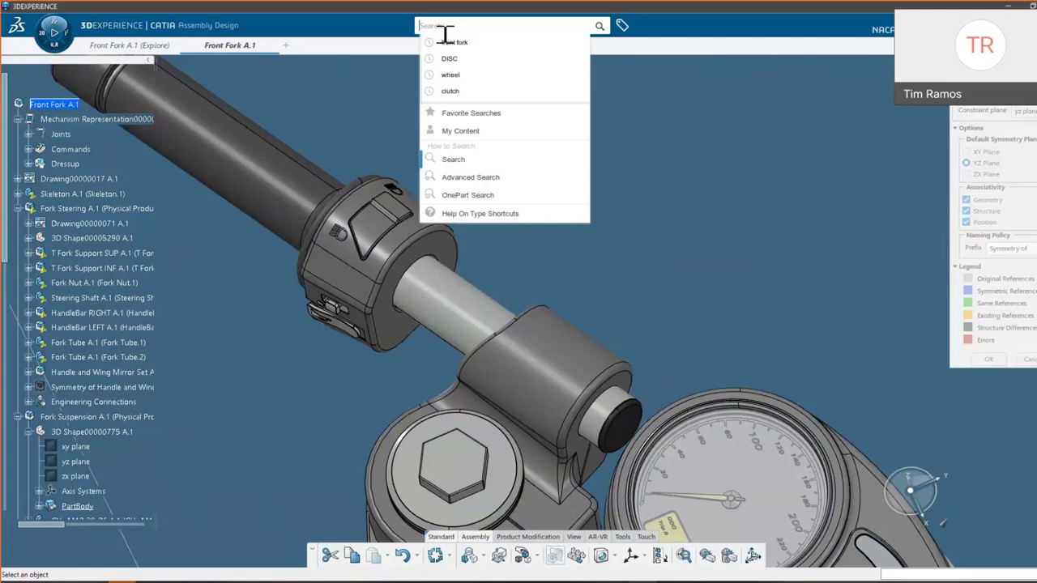
click(500, 96)
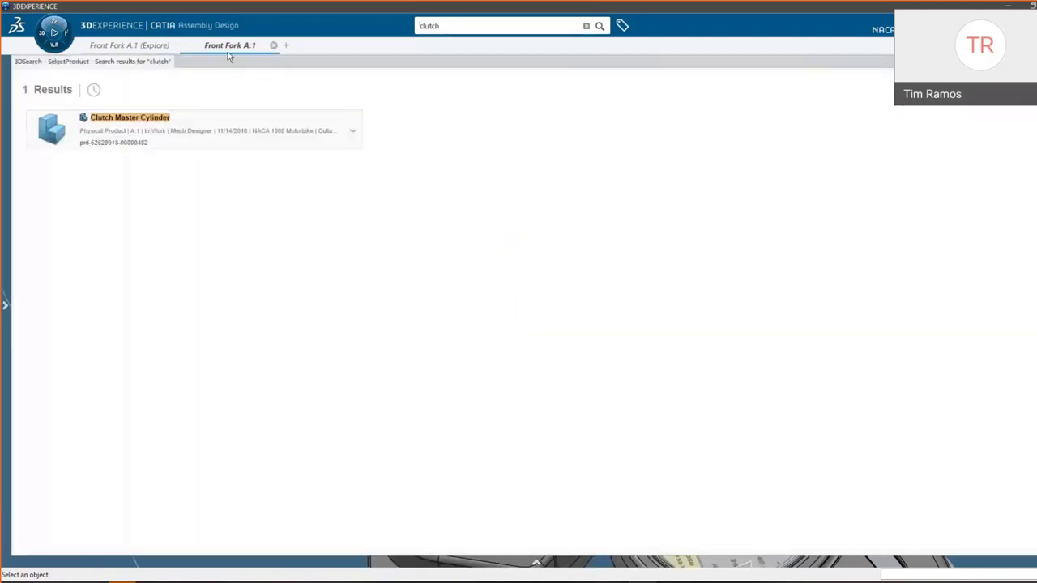
click(213, 137)
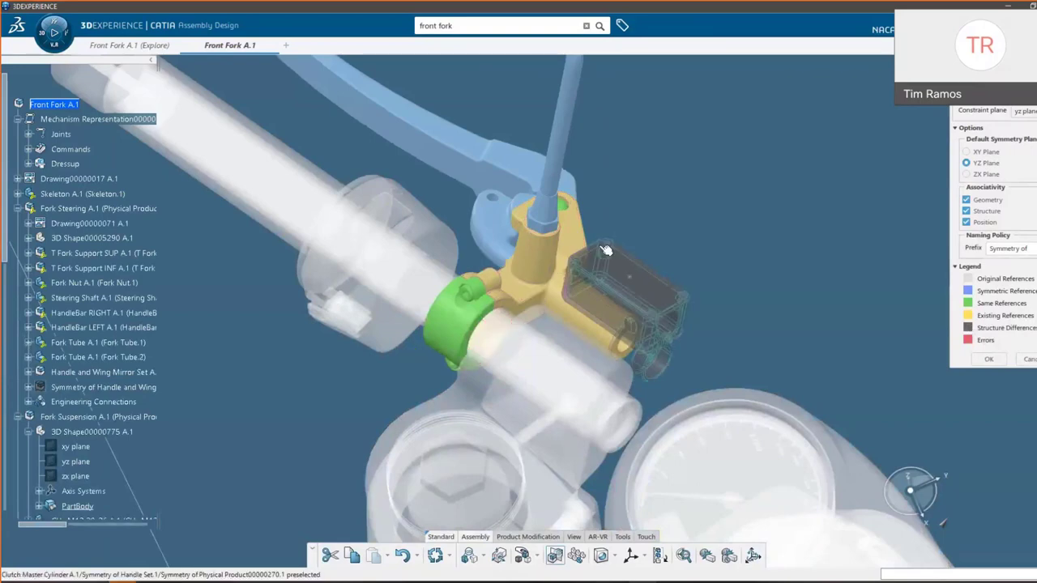
Step: Accept the symmetry definition to generate the mirrored Handle and Wing Mirror Set on the opposite handlebar
ctrl+middle_drag(565, 234, 739, 239)
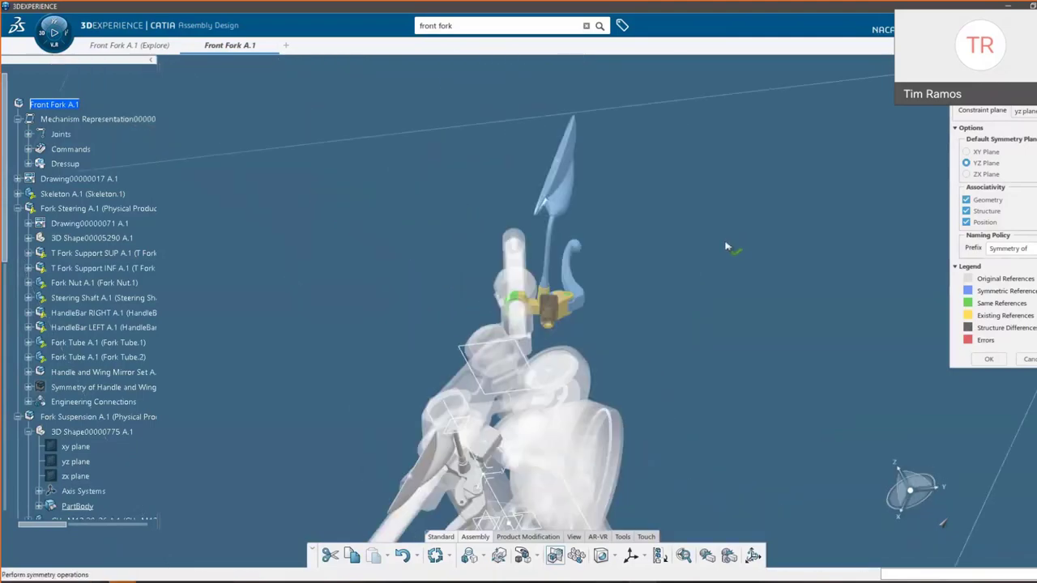
click(727, 247)
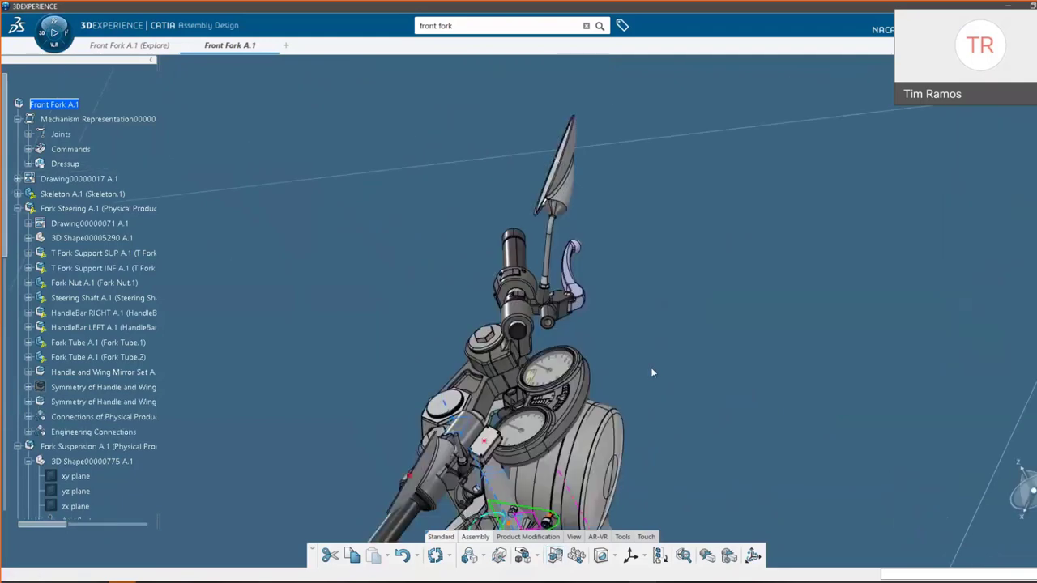
middle_drag(632, 428, 567, 352)
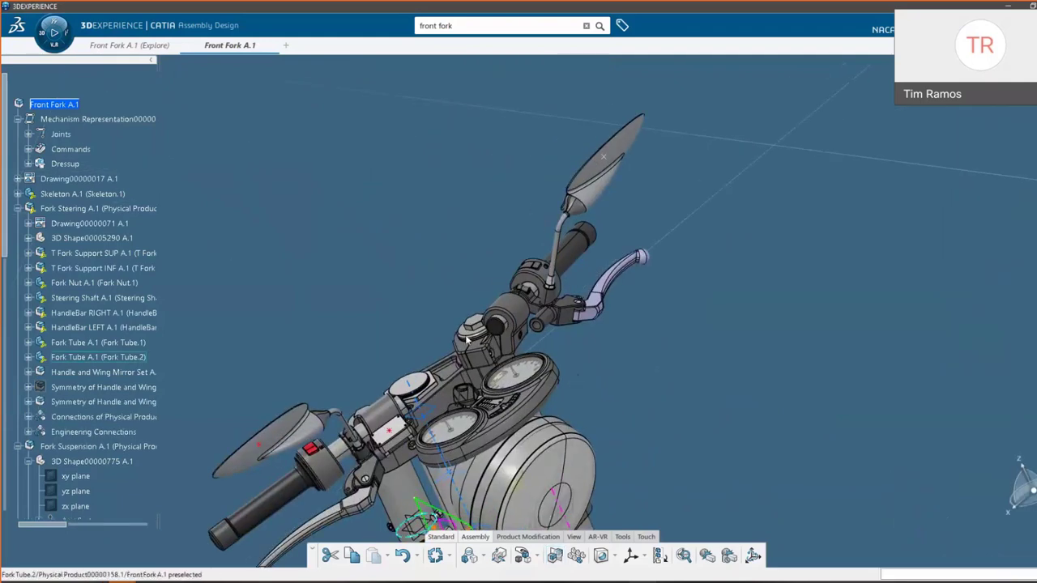
Step: Locate the mirrored wing mirror's geometry in the tree and highlight the symmetry feature that drives it
right_click(616, 154)
click(648, 158)
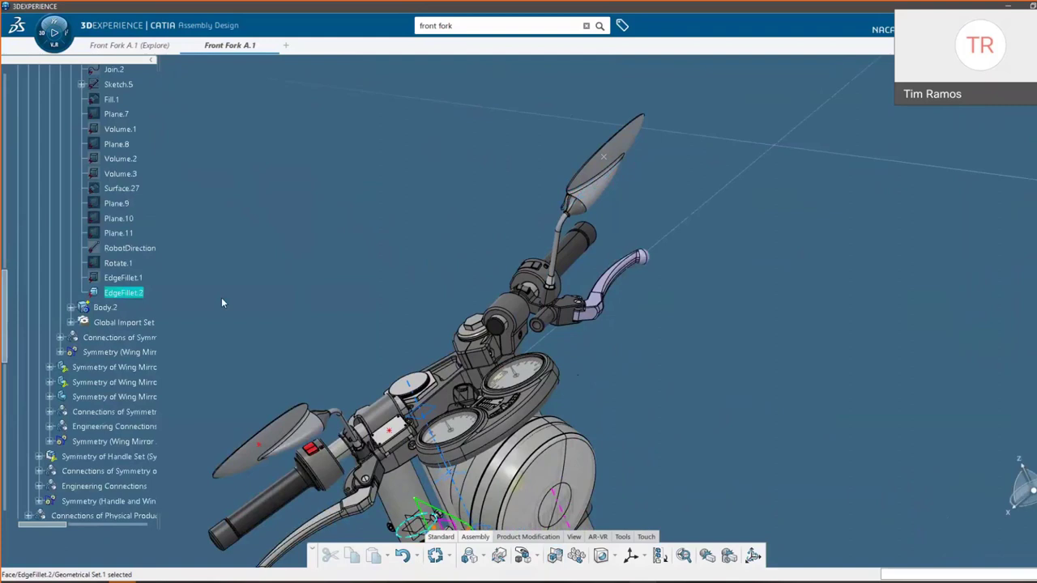
click(120, 353)
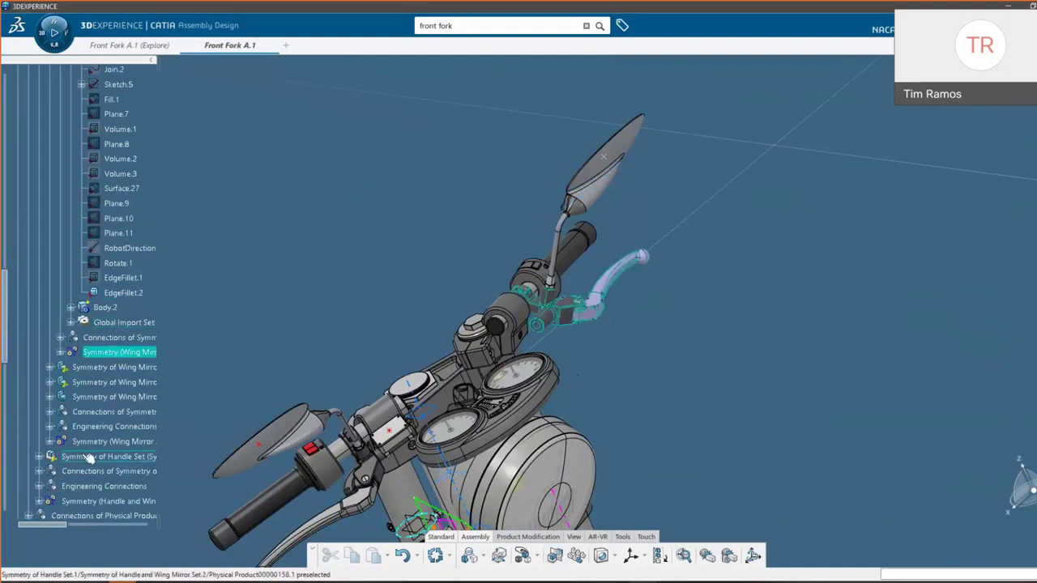
click(182, 440)
scroll(103, 346, up, 3)
scroll(104, 346, up, 10)
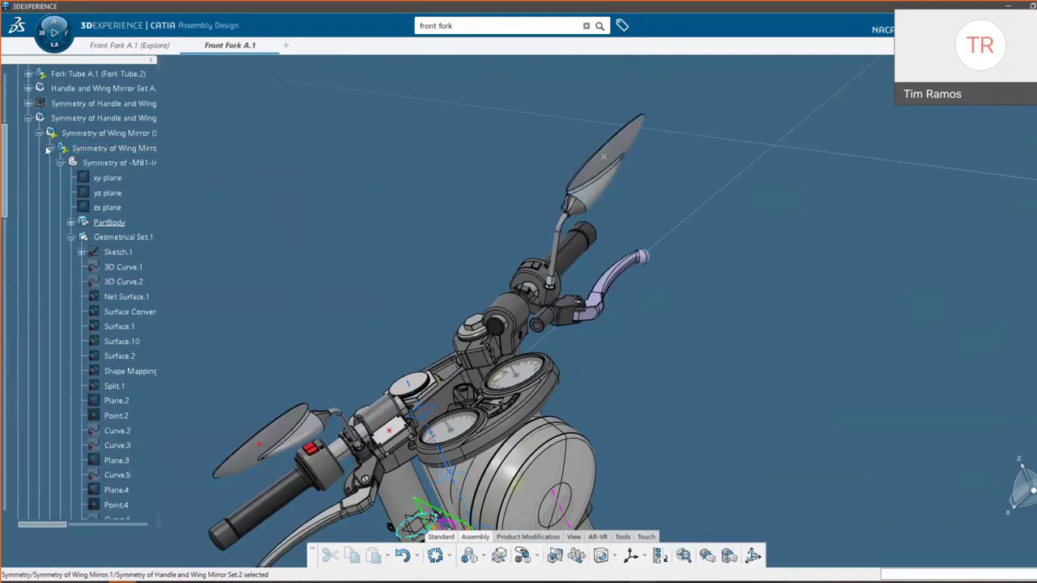
Step: Collapse the mirrored wing mirror branches while highlighting the mirrored mirror, the whole mirrored set and its controlling Symmetry feature
click(49, 148)
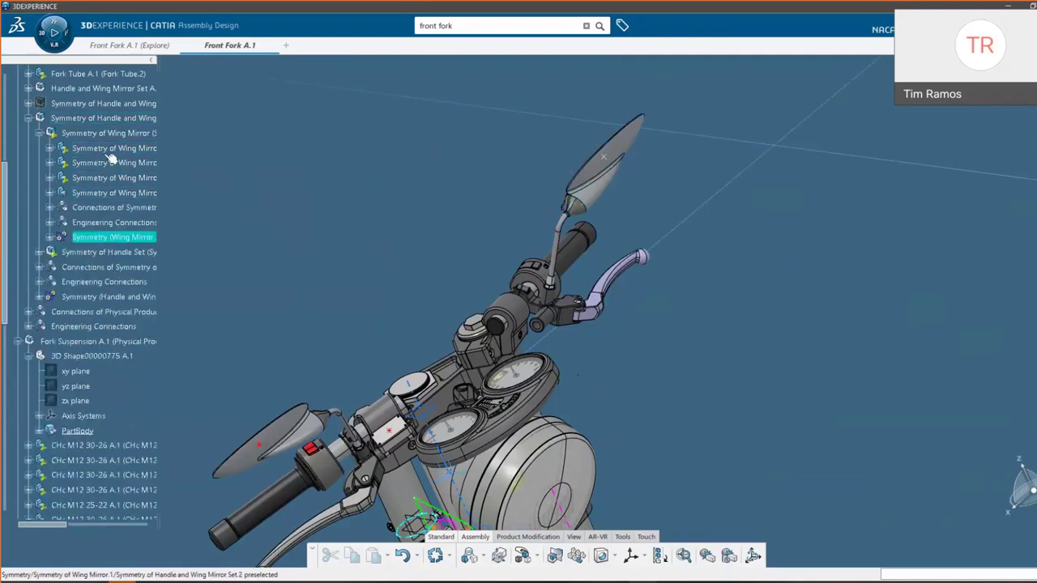
click(109, 133)
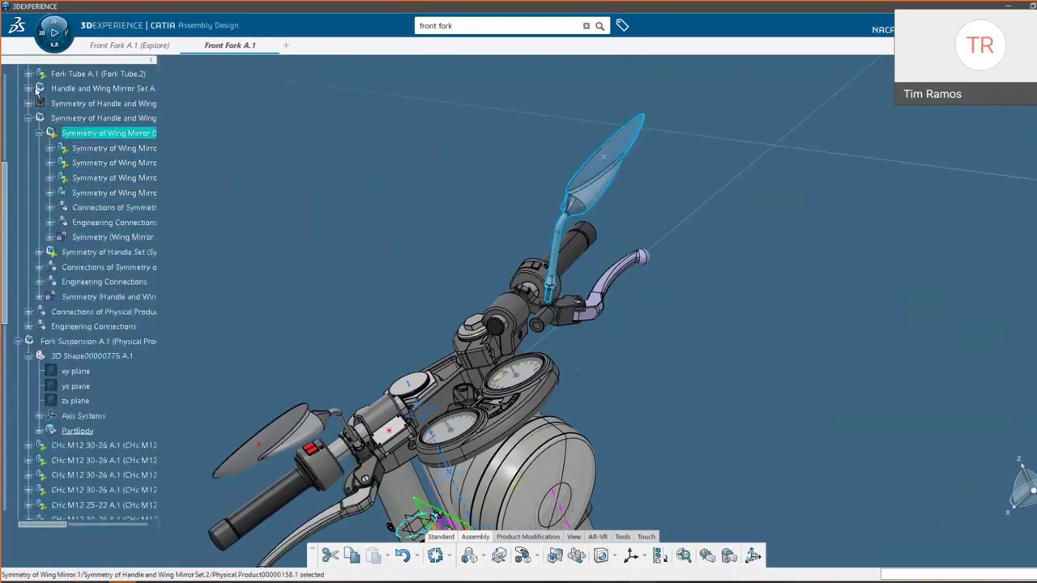
click(104, 117)
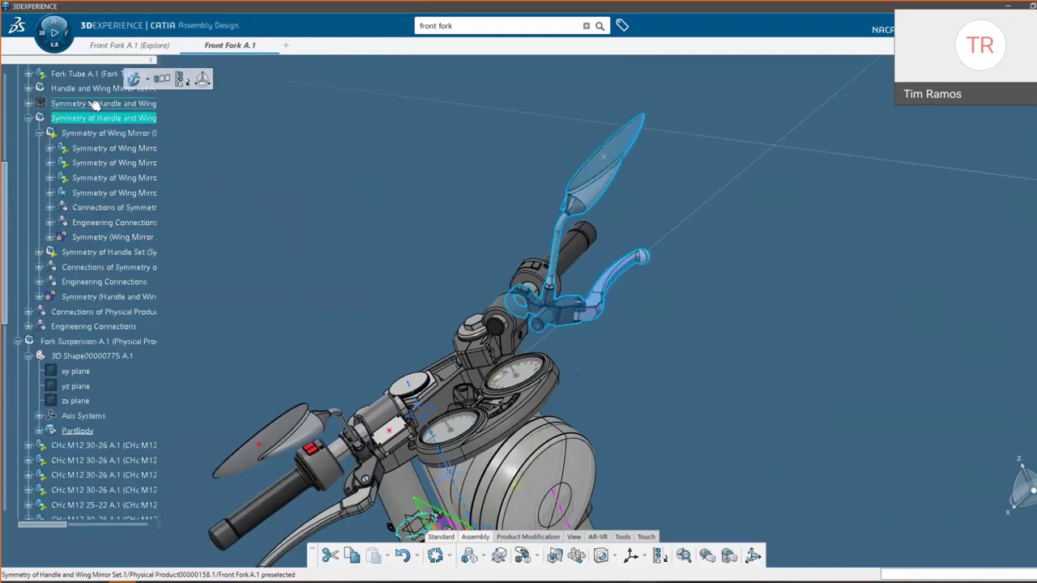
click(83, 296)
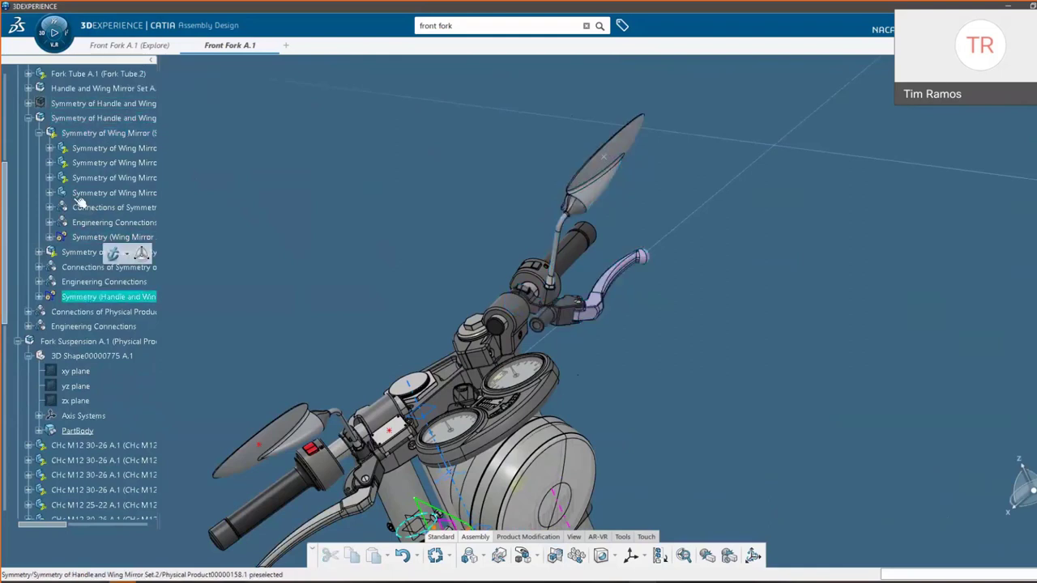
click(39, 133)
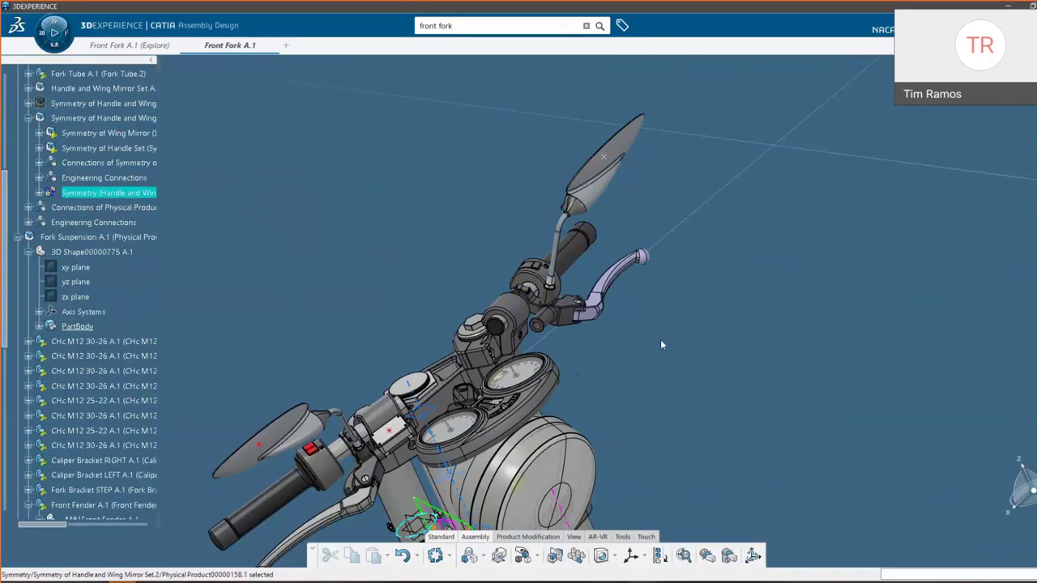
Step: Locate the front tire's parent assembly in the tree and hide the DUP - Front Wheel
middle_drag(718, 310, 671, 377)
click(673, 378)
right_click(687, 395)
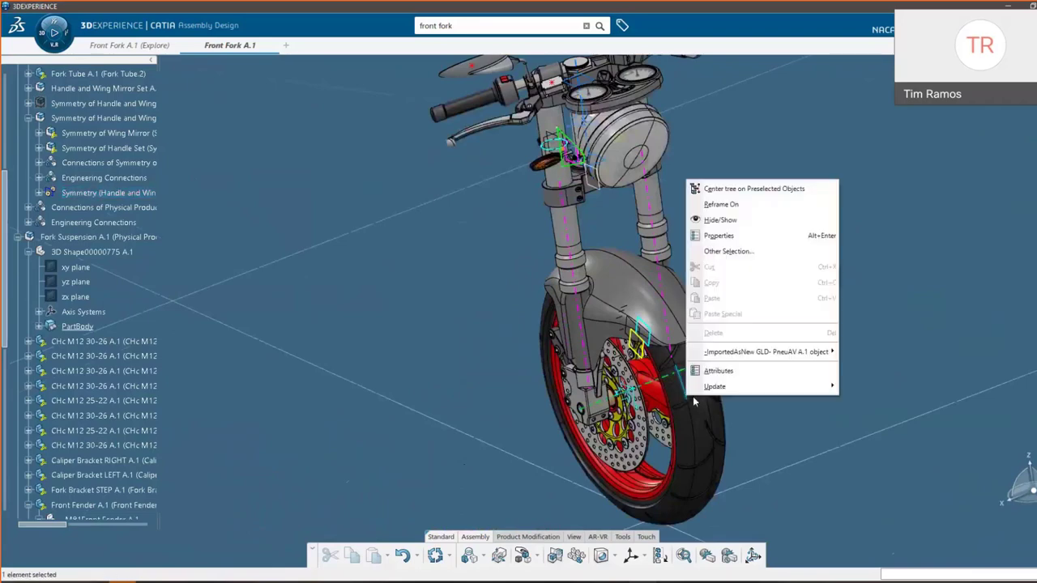
click(751, 189)
right_click(85, 264)
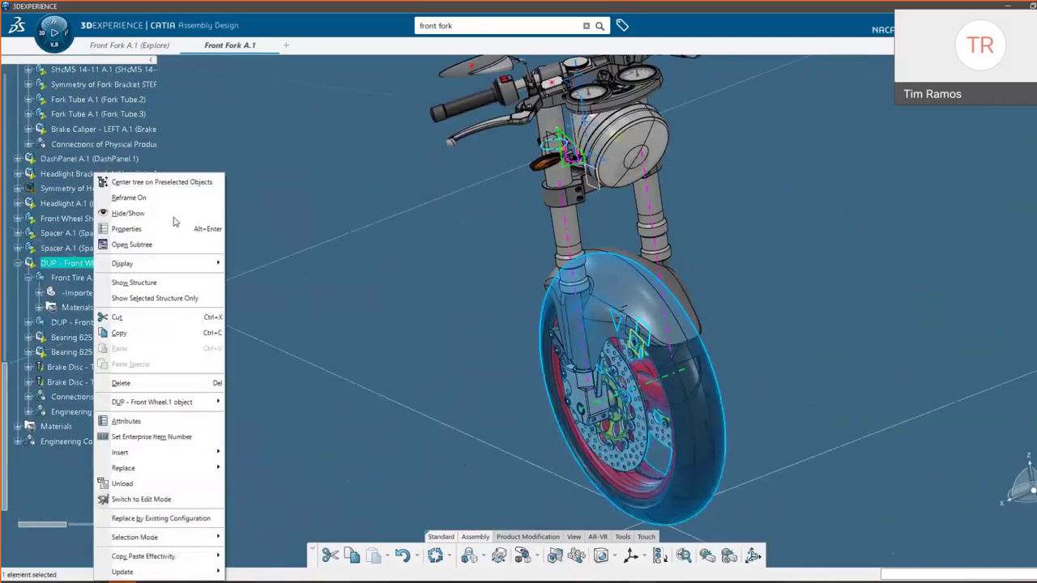
click(173, 219)
Step: Locate the yellow Caliper Body EXT of the left brake caliper in the tree and expand its 3D shape
middle_drag(625, 367, 576, 207)
right_click(581, 202)
click(620, 208)
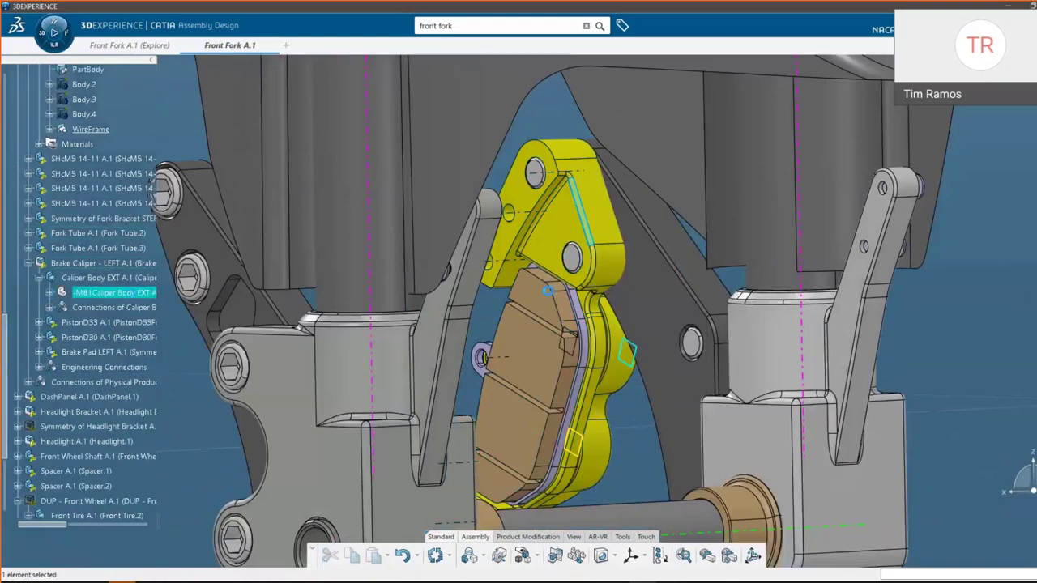
click(50, 292)
Step: Locate the CHc M12 25-22 bolt in the caliper body's lower mounting hole and hide it
right_click(576, 255)
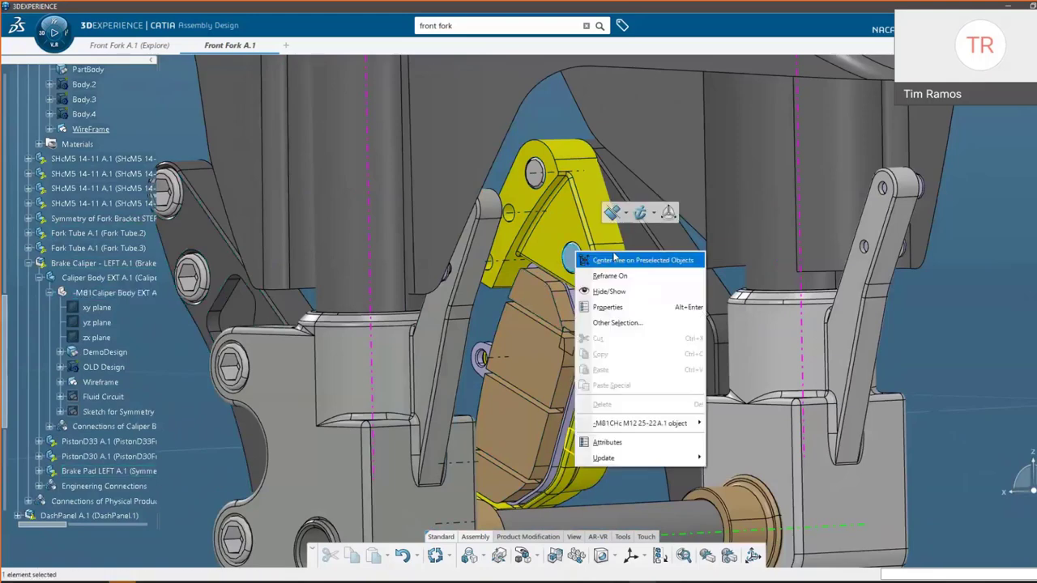
key(Return)
right_click(97, 282)
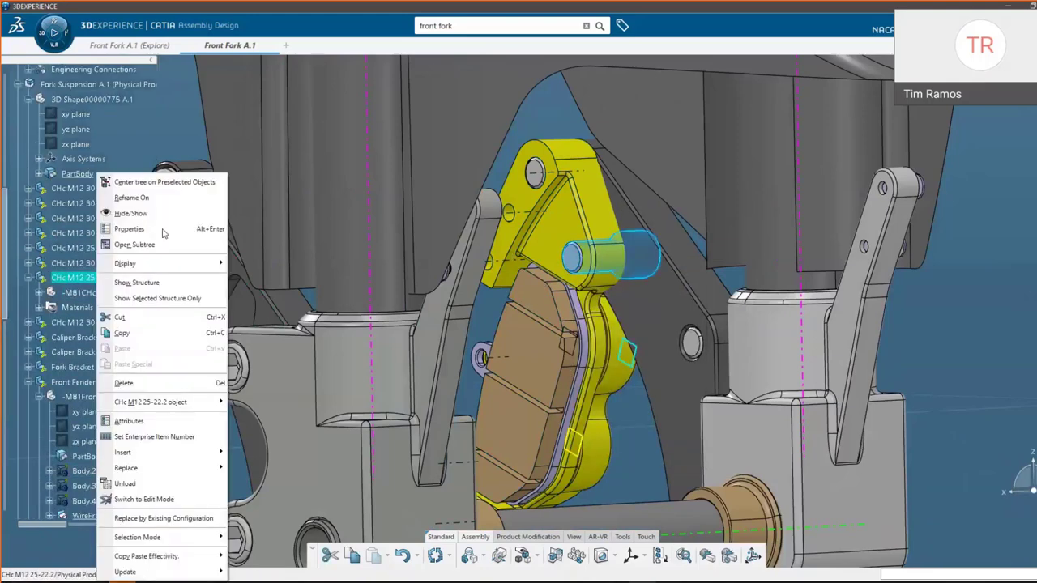
click(127, 198)
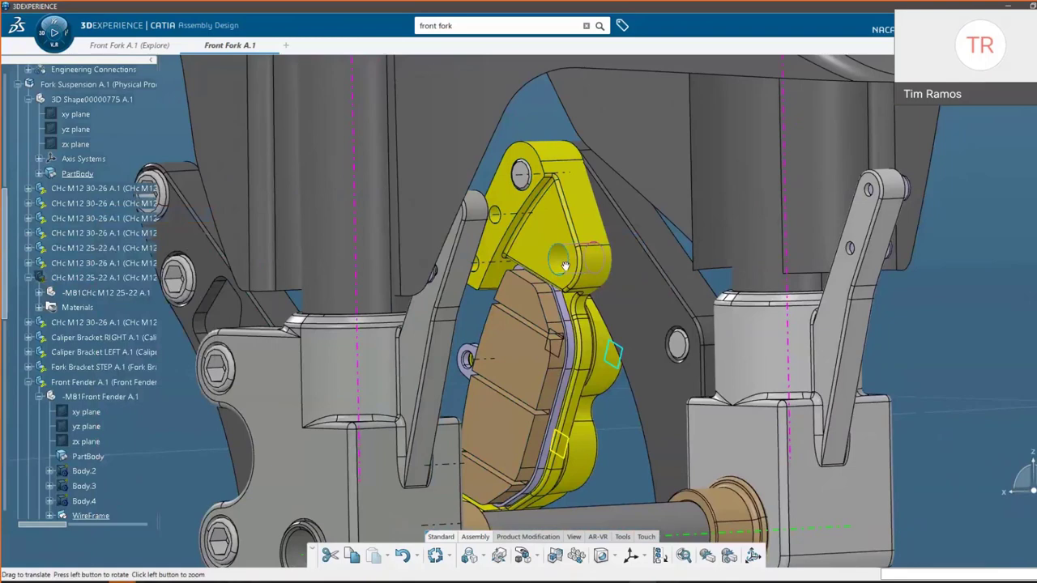
Step: Shorten the spacing of the two-instance Hole.6 rectangular pattern on the caliper body by several increments
click(572, 267)
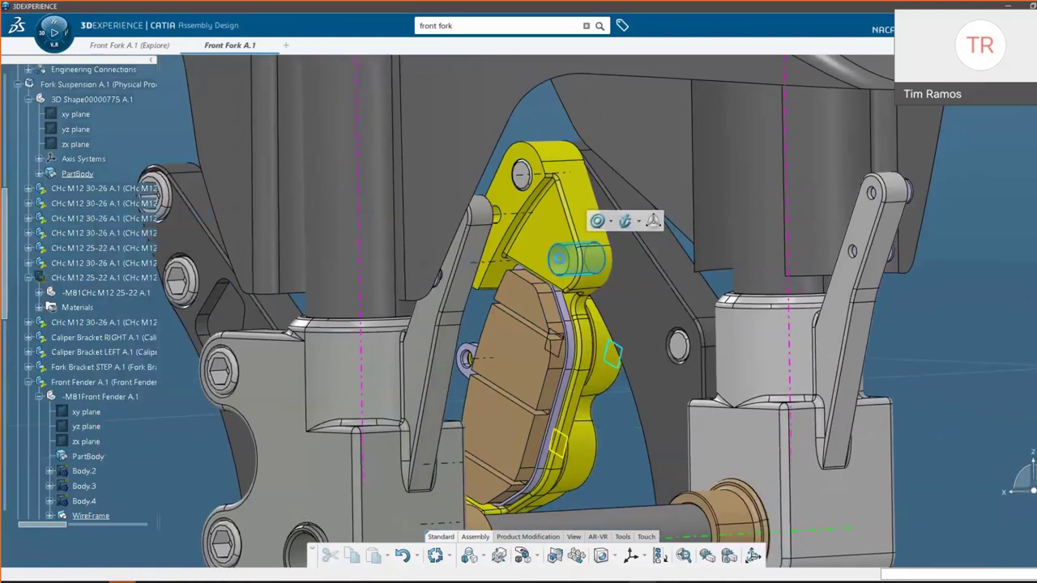
click(557, 260)
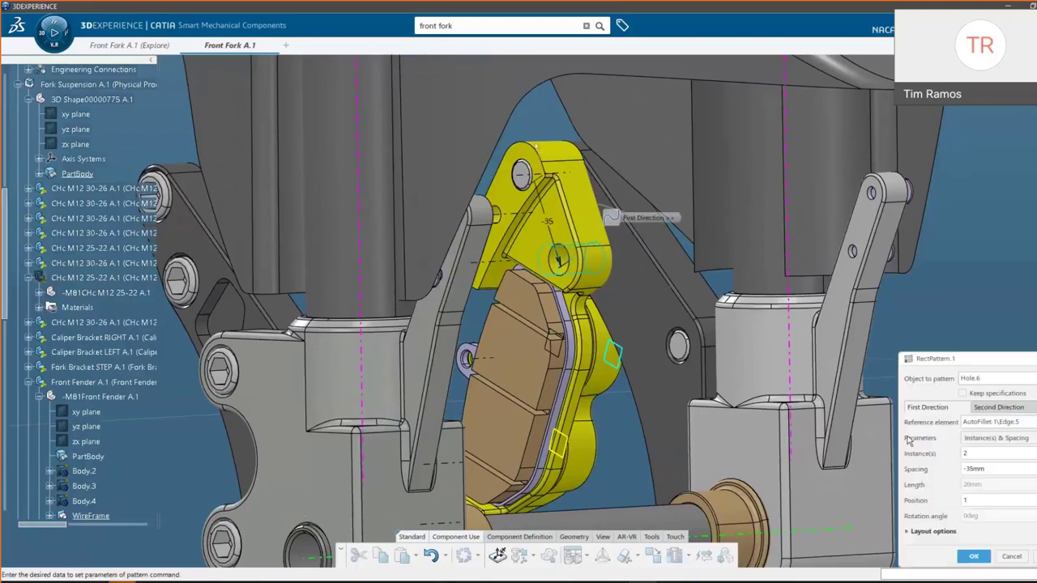
drag(966, 359, 833, 231)
drag(843, 285, 761, 190)
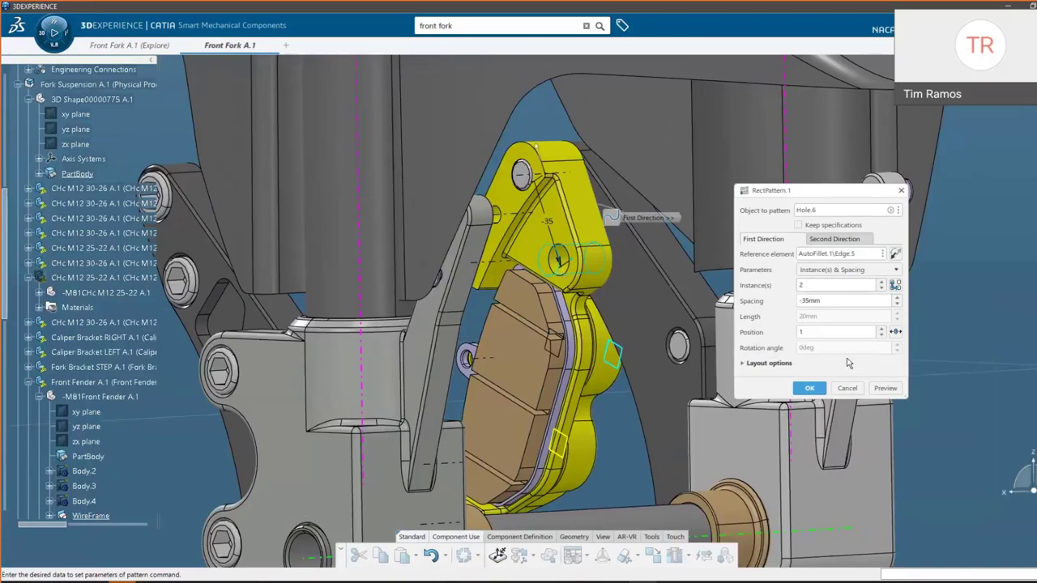
click(896, 298)
click(897, 298)
click(897, 298)
click(897, 297)
click(809, 389)
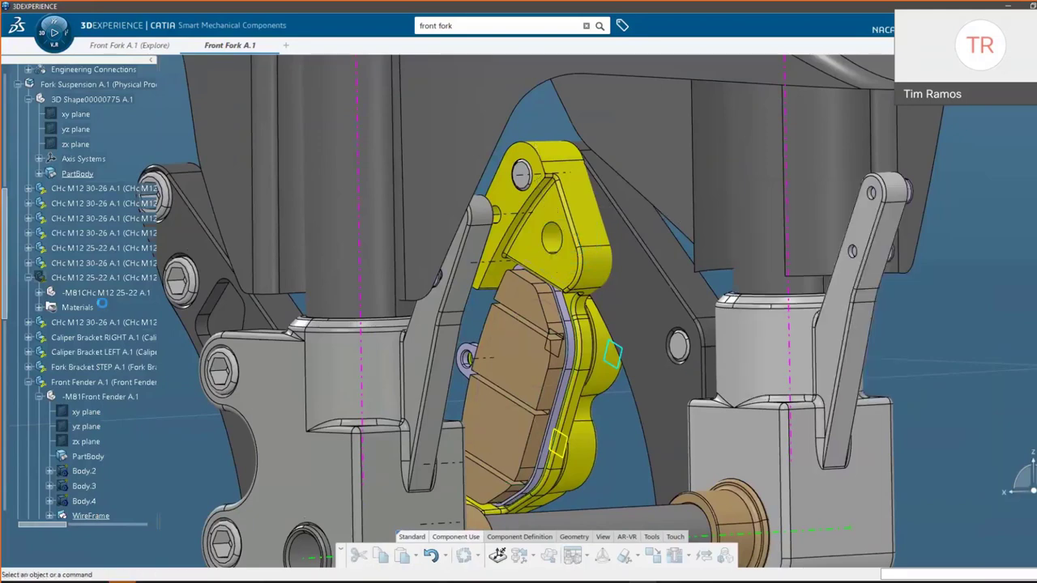
Step: Show the CHc M12 25-22 bolt against the shifted hole, and undo both its display and the pattern spacing change
right_click(141, 277)
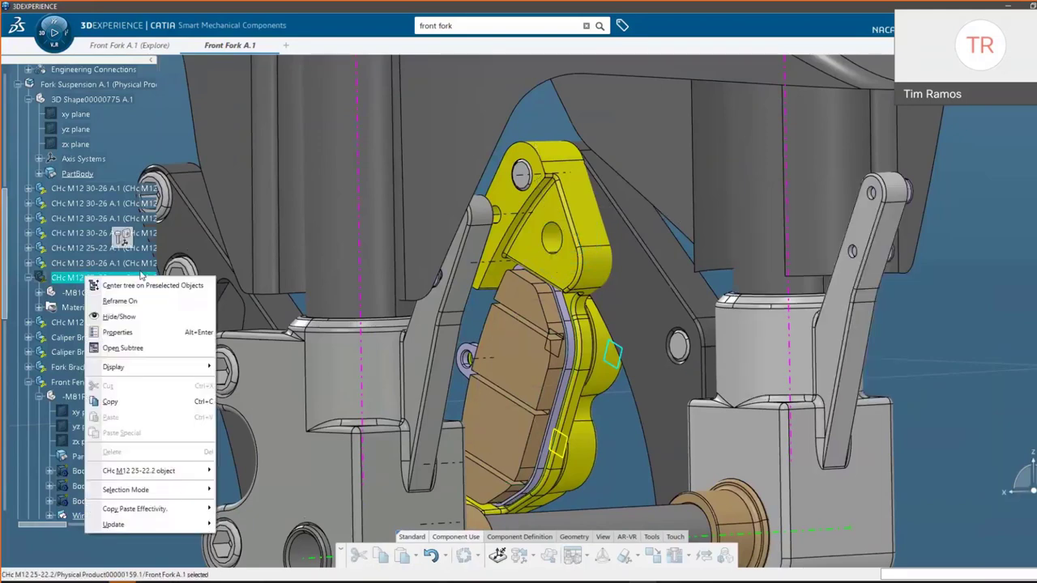
click(122, 316)
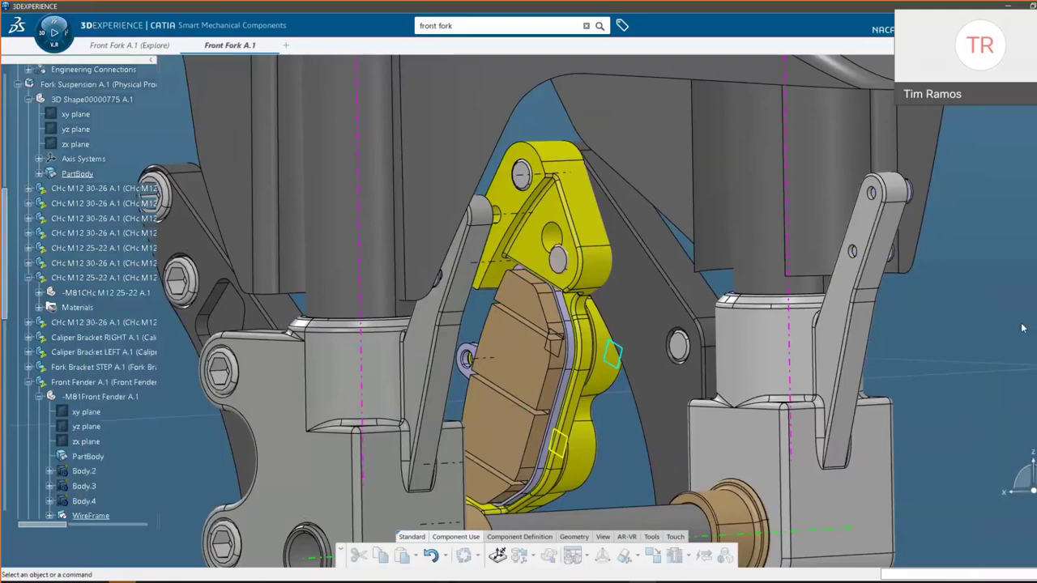
click(569, 256)
click(567, 253)
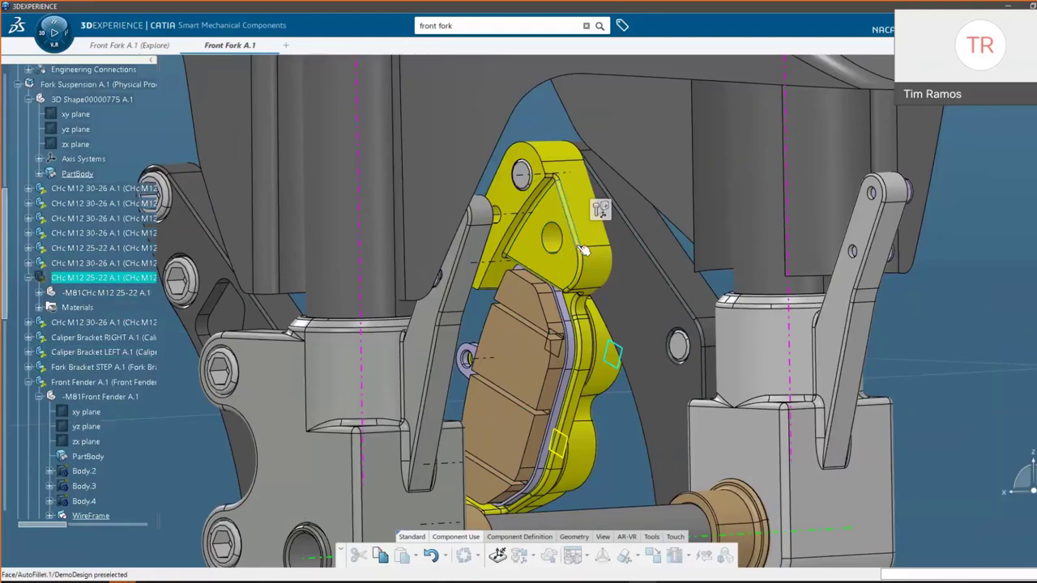
key(Escape)
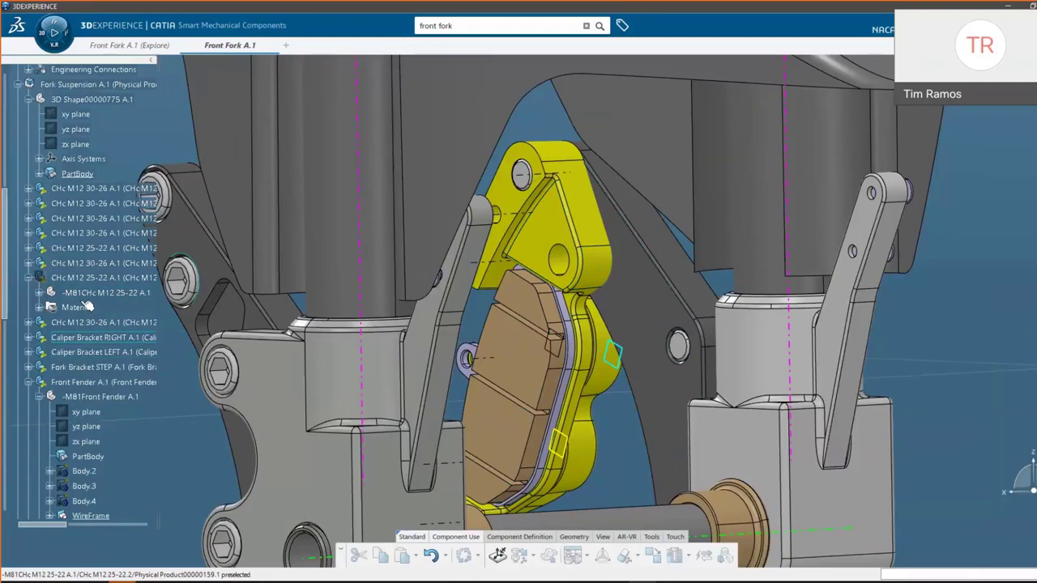
Step: Show the hidden CHc M12 25-22 bolt in the caliper's lower mounting hole again
right_click(75, 278)
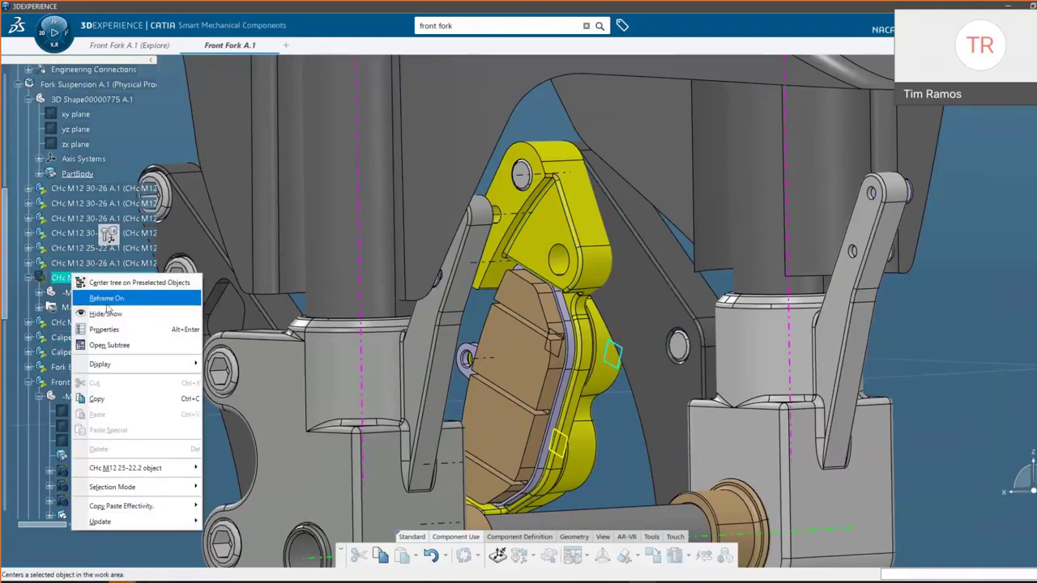
click(102, 299)
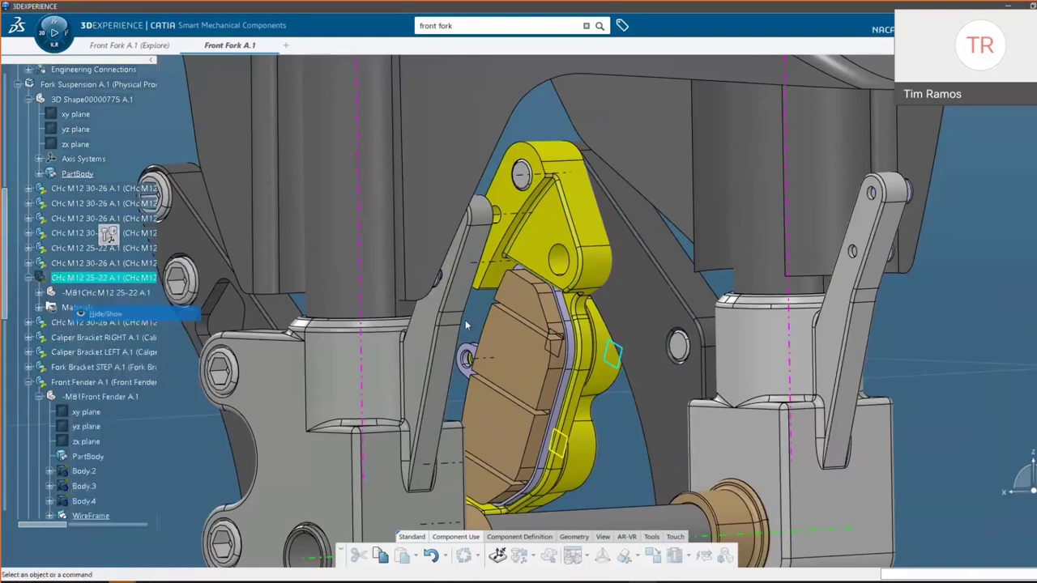
Step: Locate Caliper Body EXT under the left brake caliper, collapse its 3D shape and open the part in a new app tab
right_click(559, 220)
click(579, 227)
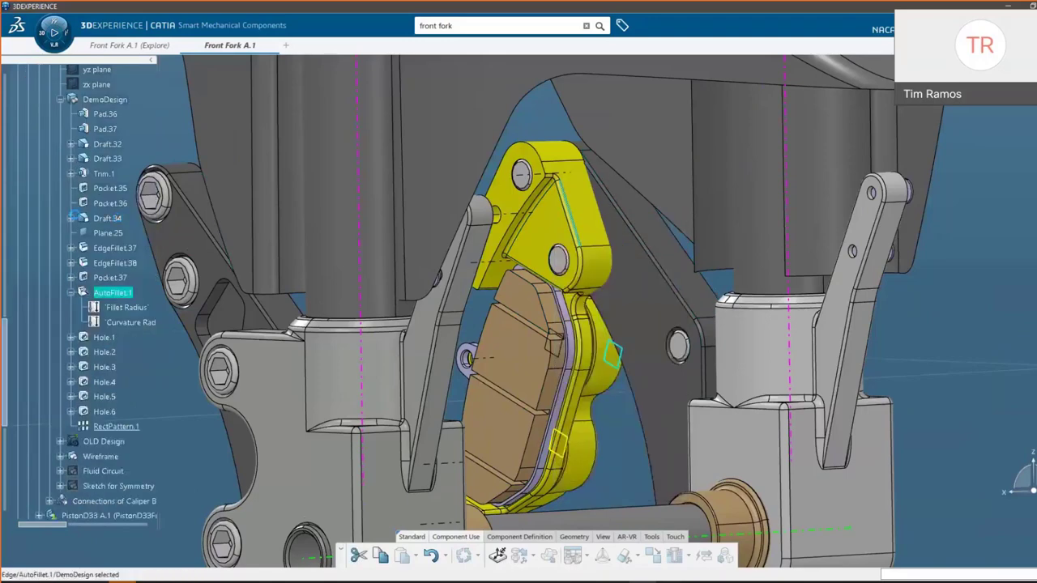
scroll(44, 192, up, 5)
click(45, 194)
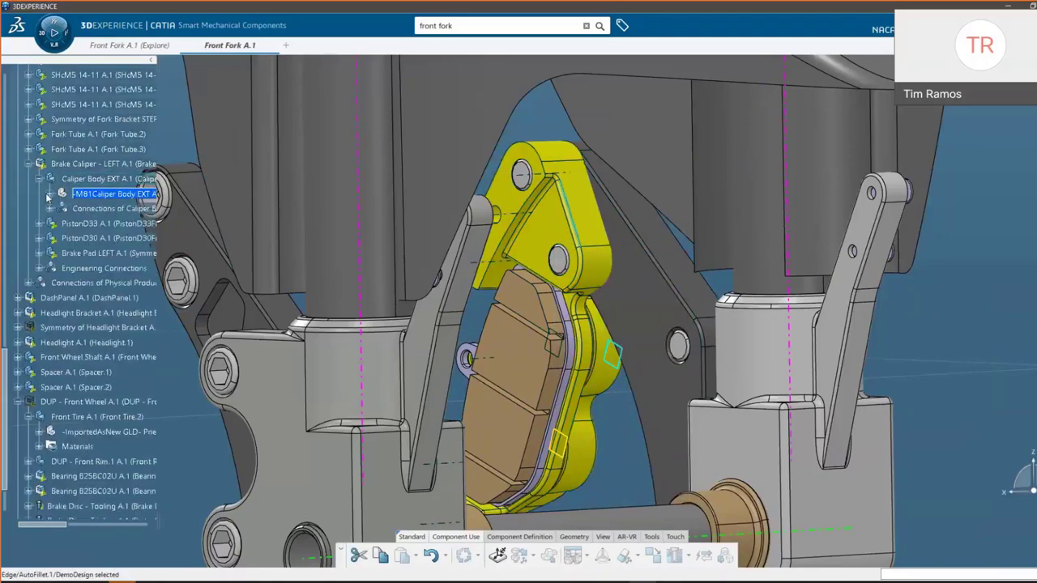
right_click(103, 179)
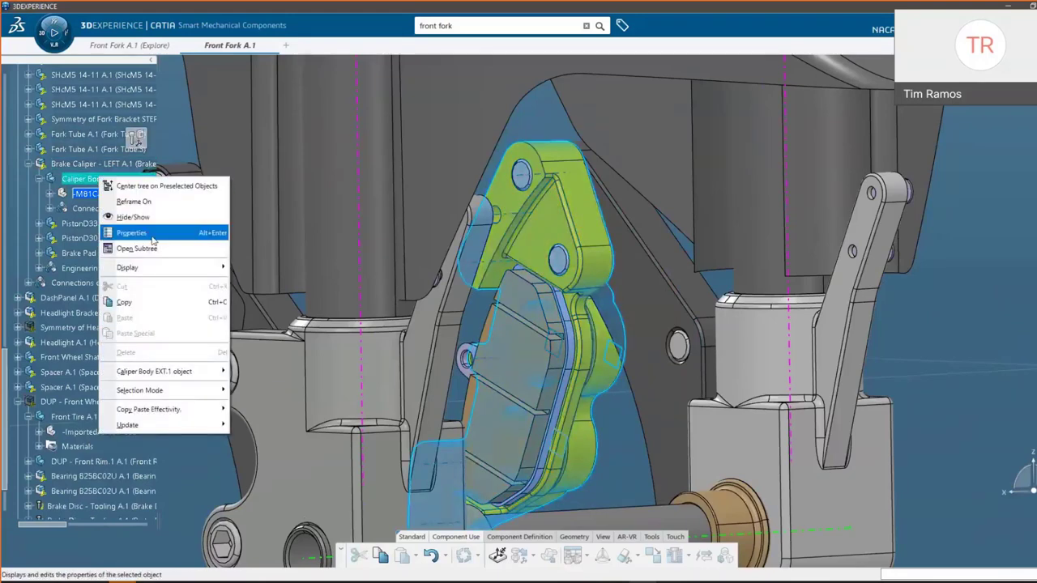
mouse_move(165, 373)
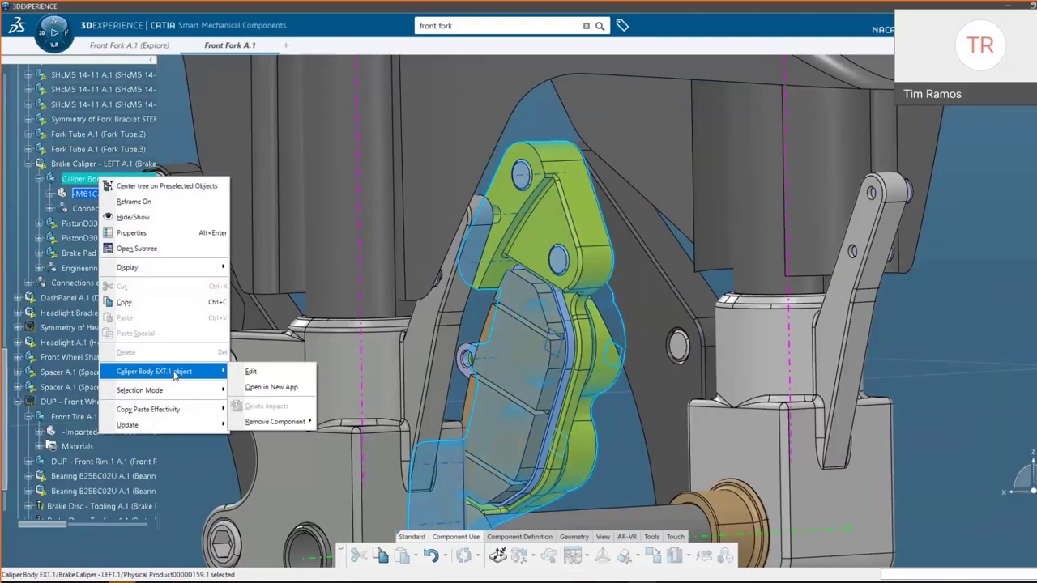
click(272, 387)
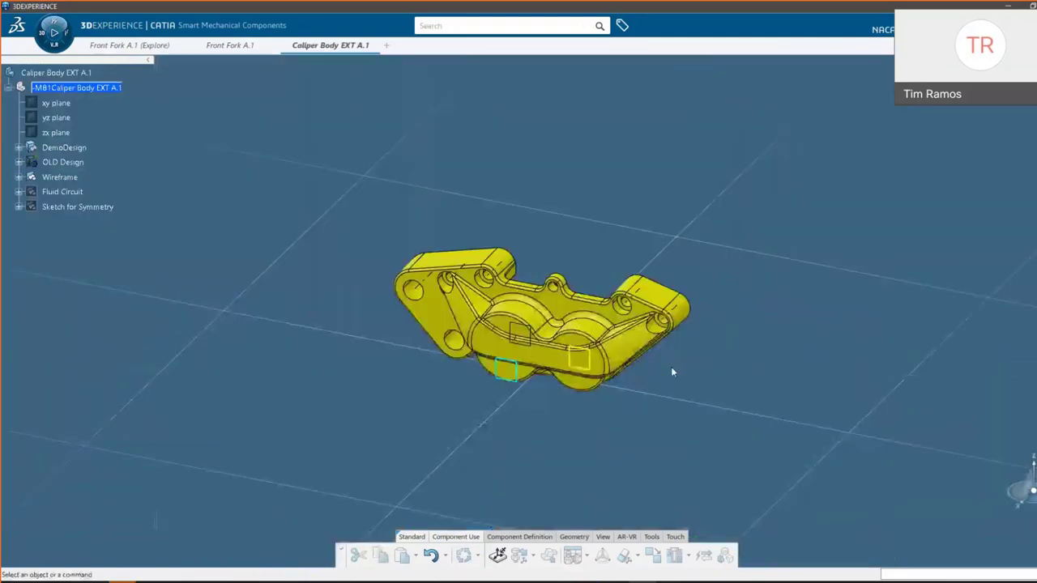
Step: Review the feature list of the DemoDesign body in the caliper part, collapse it and hide the body
middle_drag(671, 366, 689, 344)
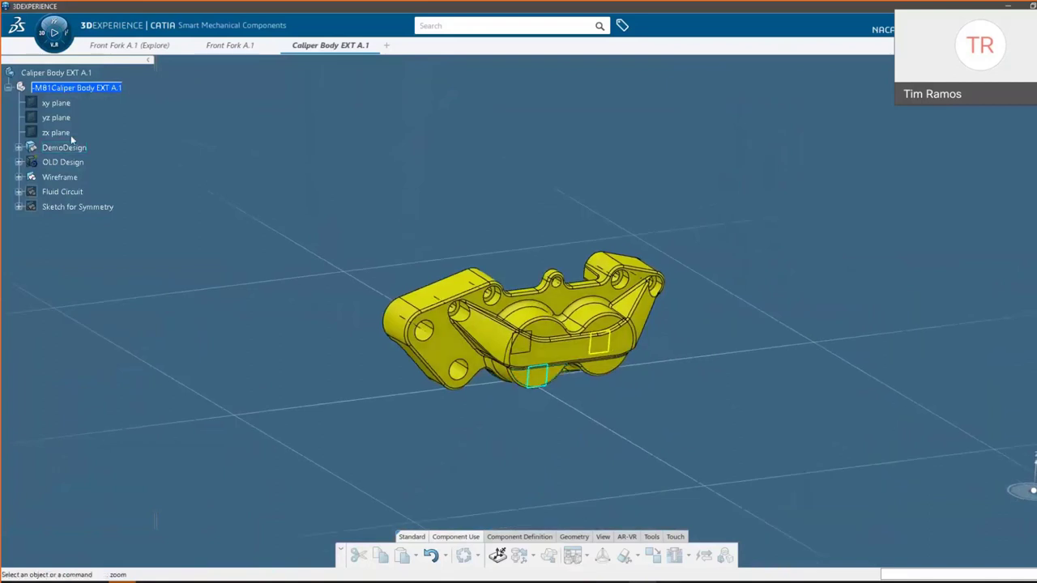
right_click(454, 301)
click(456, 305)
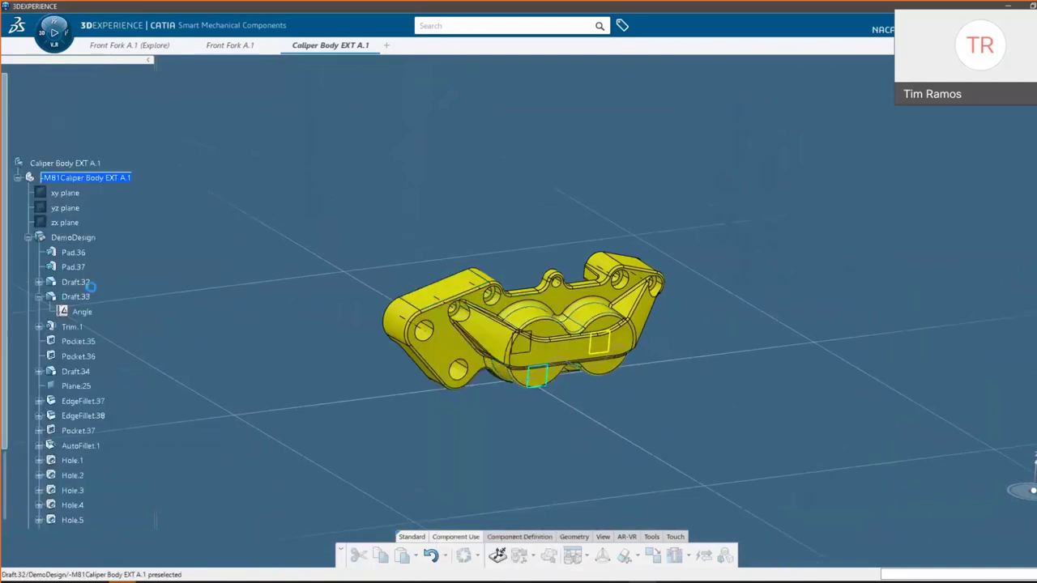
scroll(93, 243, down, 5)
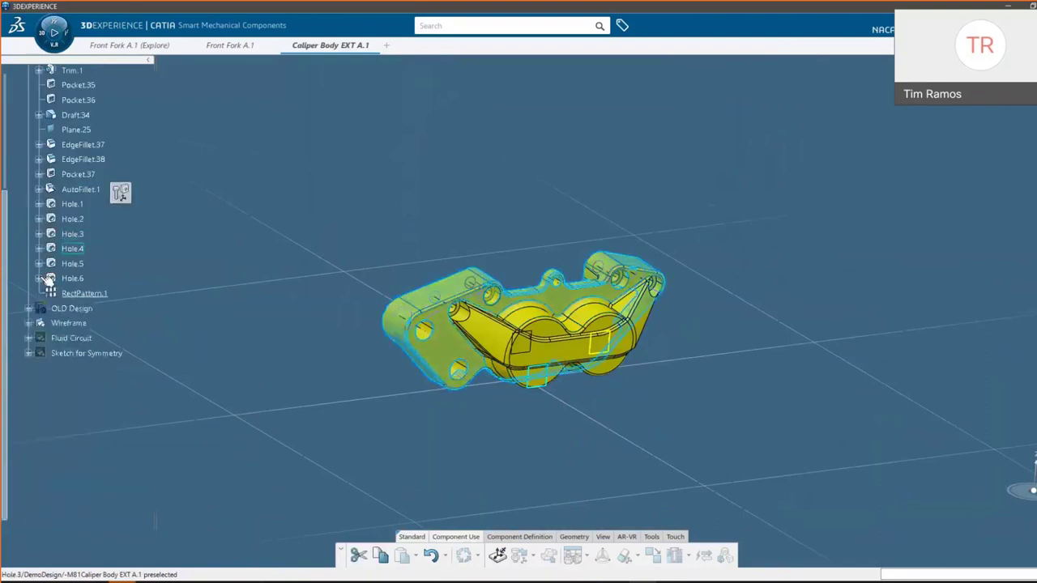
scroll(103, 284, up, 2)
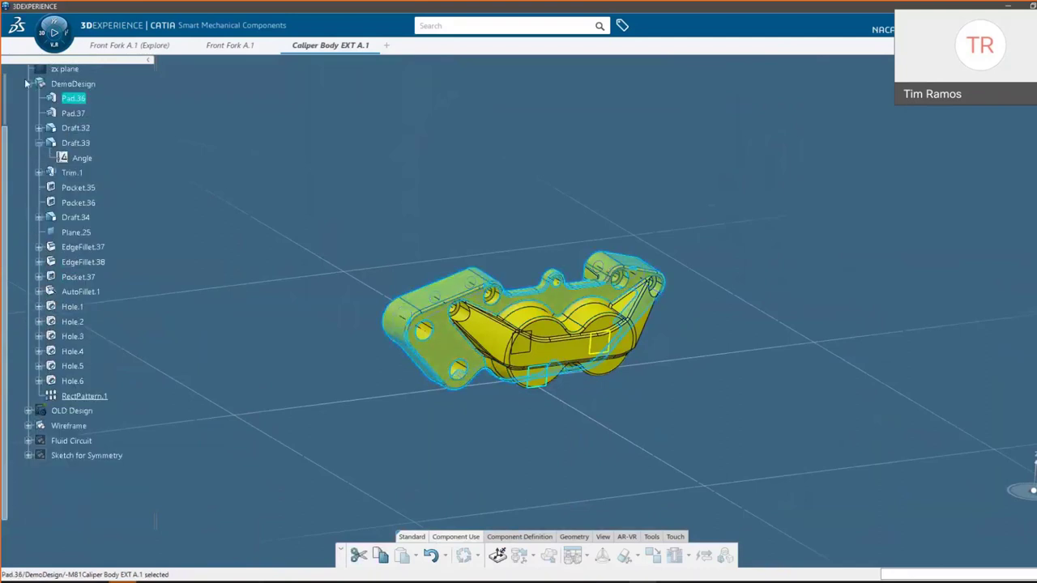
double_click(53, 84)
right_click(63, 85)
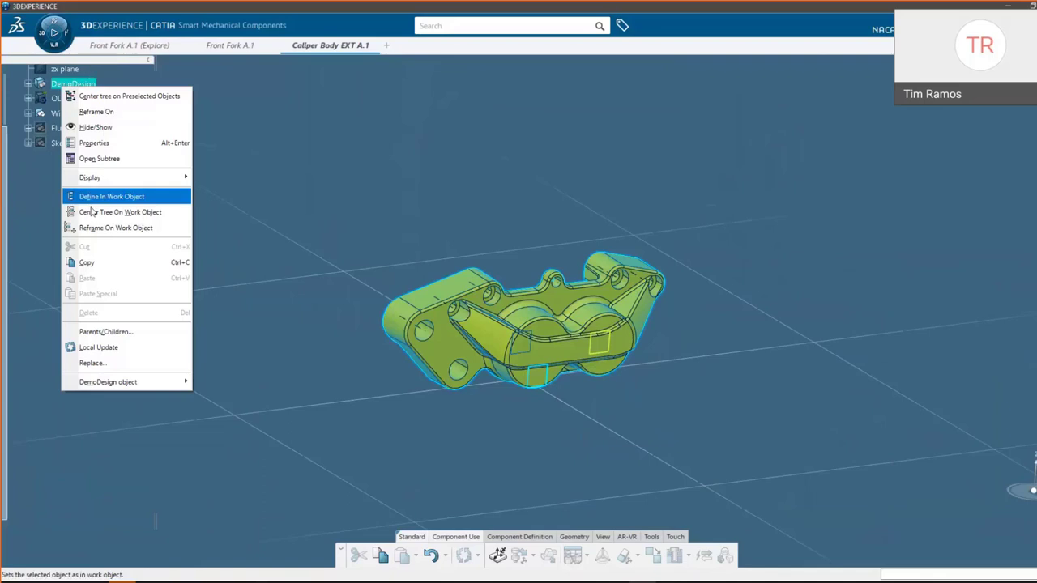
click(108, 127)
scroll(125, 143, up, 4)
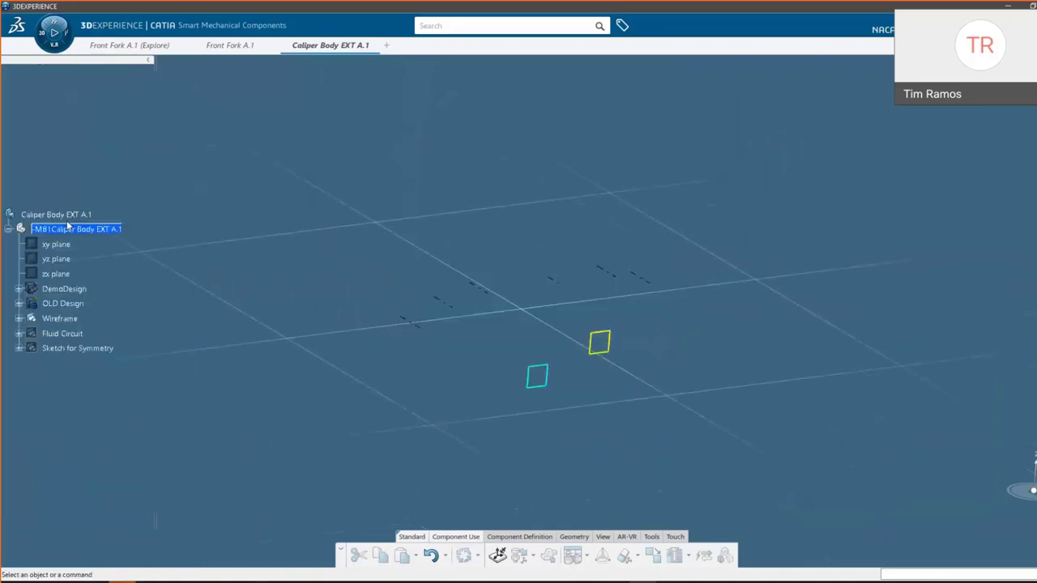
right_click(71, 233)
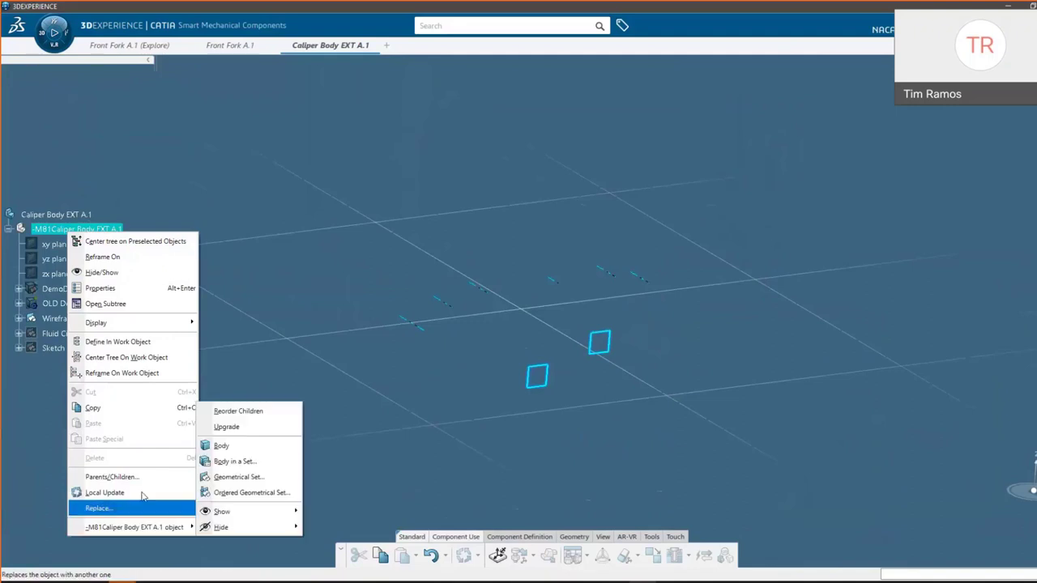
click(113, 217)
right_click(85, 233)
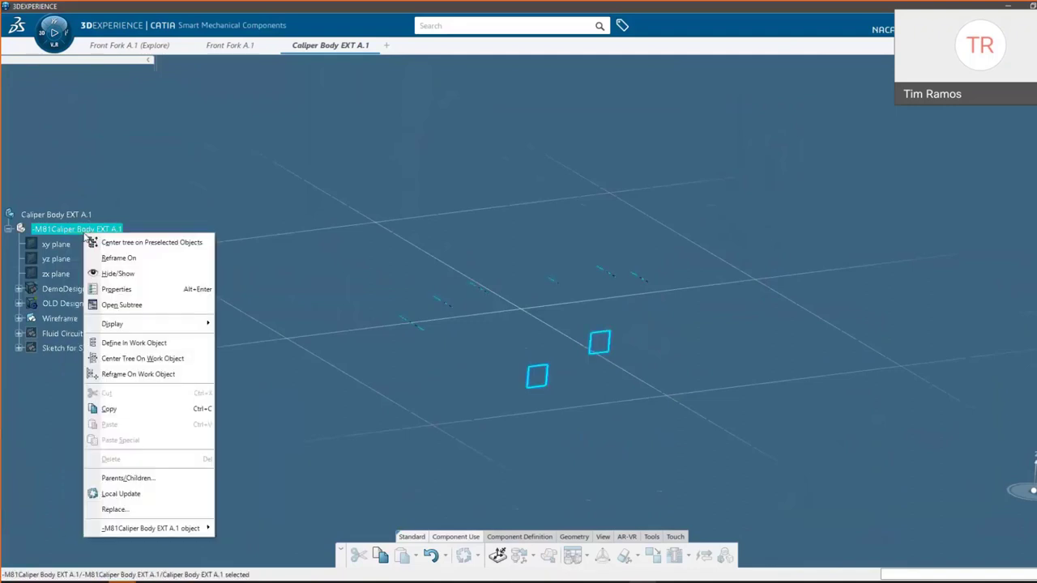
click(194, 185)
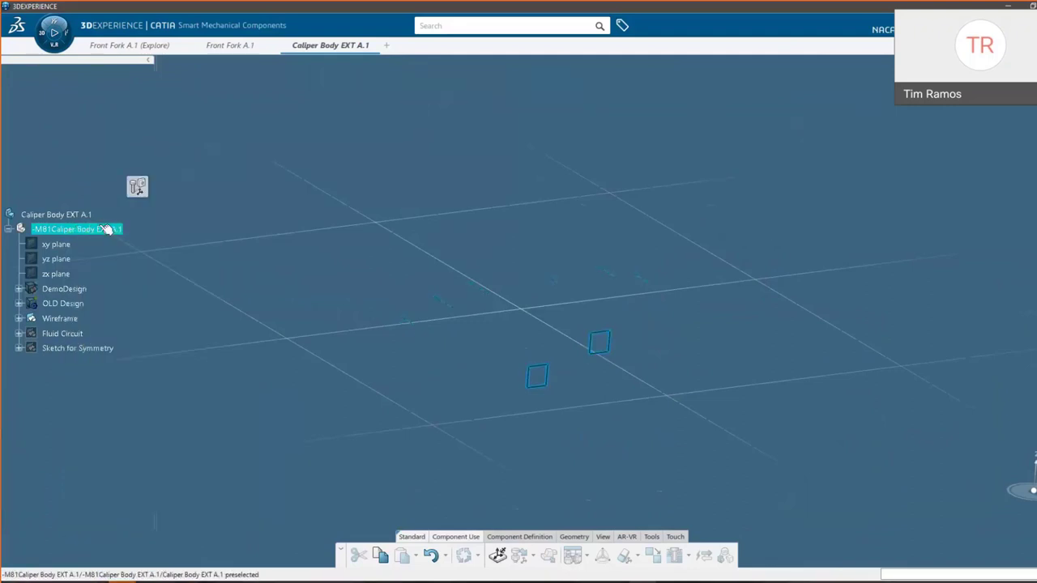
Step: Search the available apps for "pa" and switch the Caliper Body EXT part to the Part Design app
double_click(96, 230)
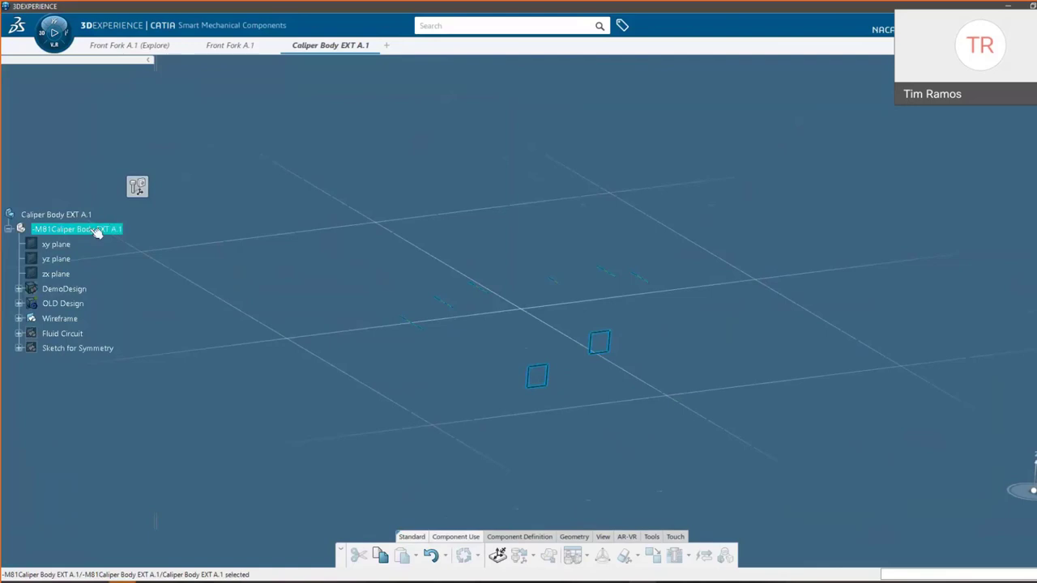
click(52, 36)
click(215, 122)
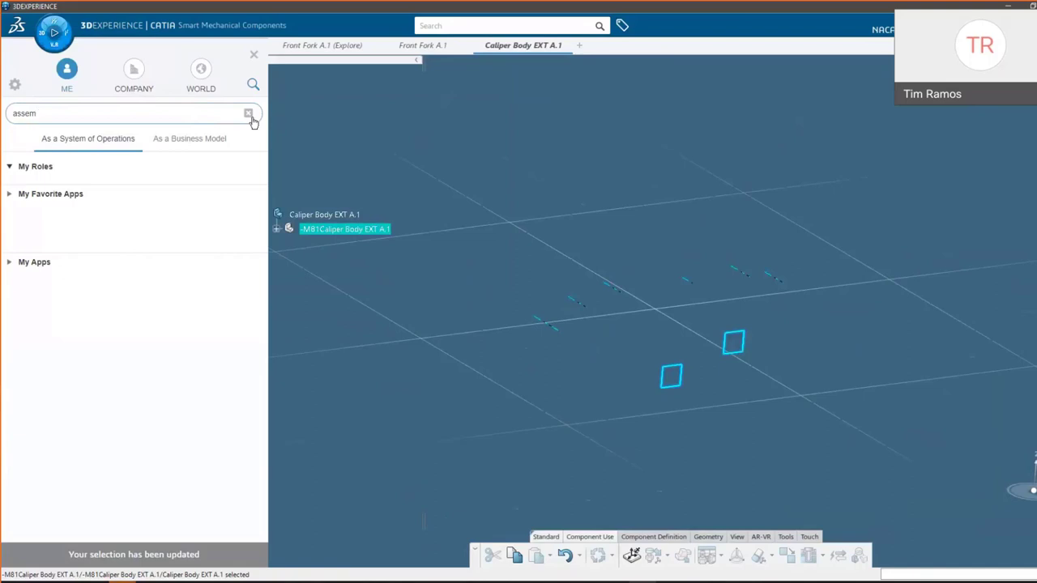
click(248, 112)
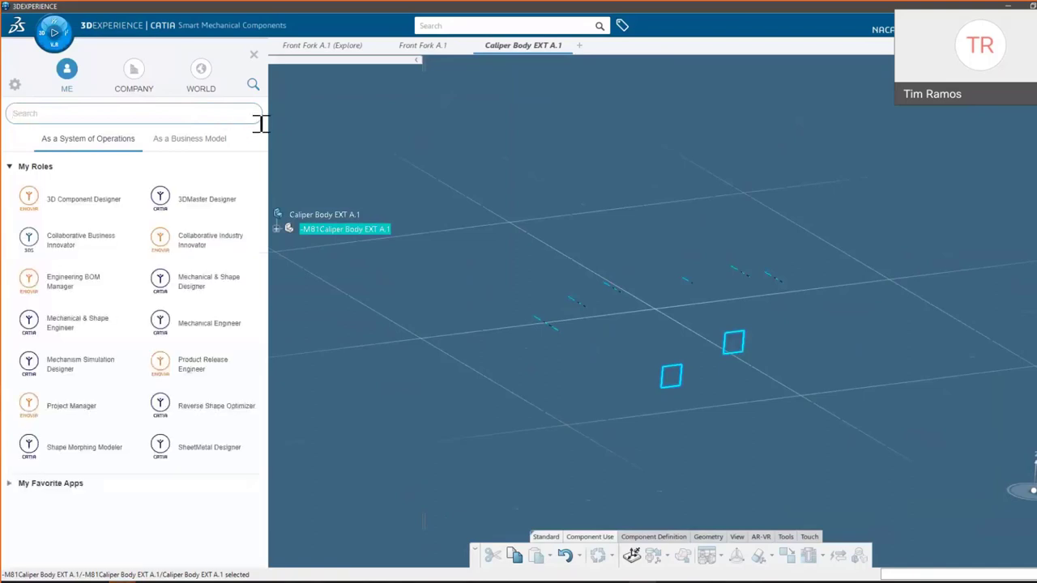
text(part)
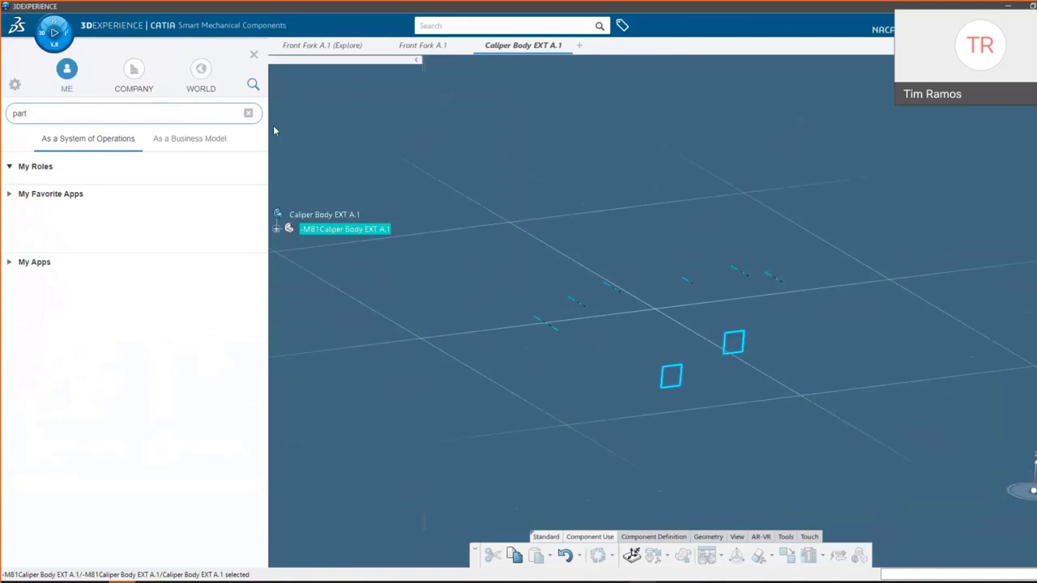
key(BackSpace)
key(BackSpace)
key(BackSpace)
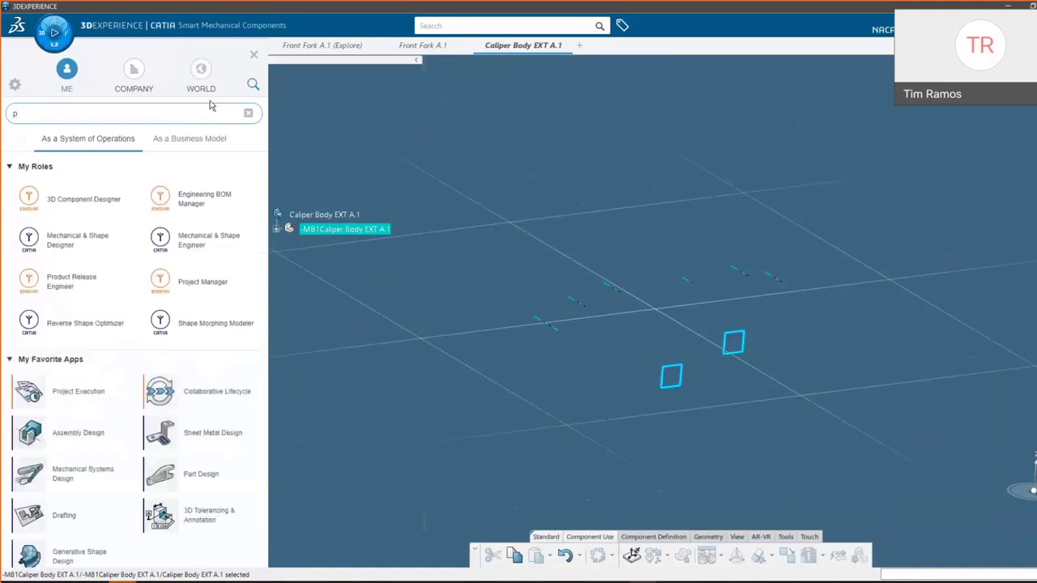
text(a)
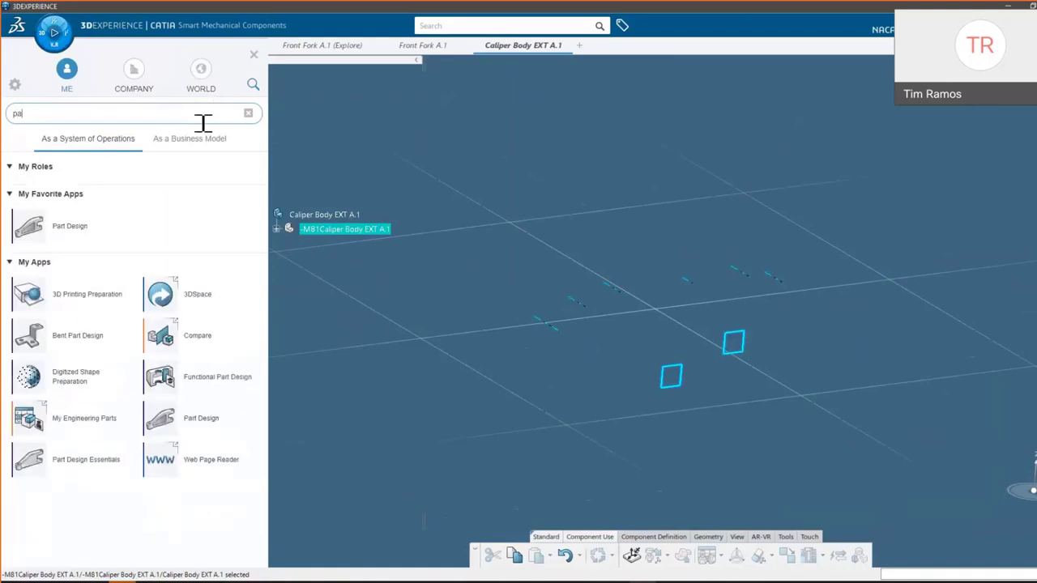
click(73, 223)
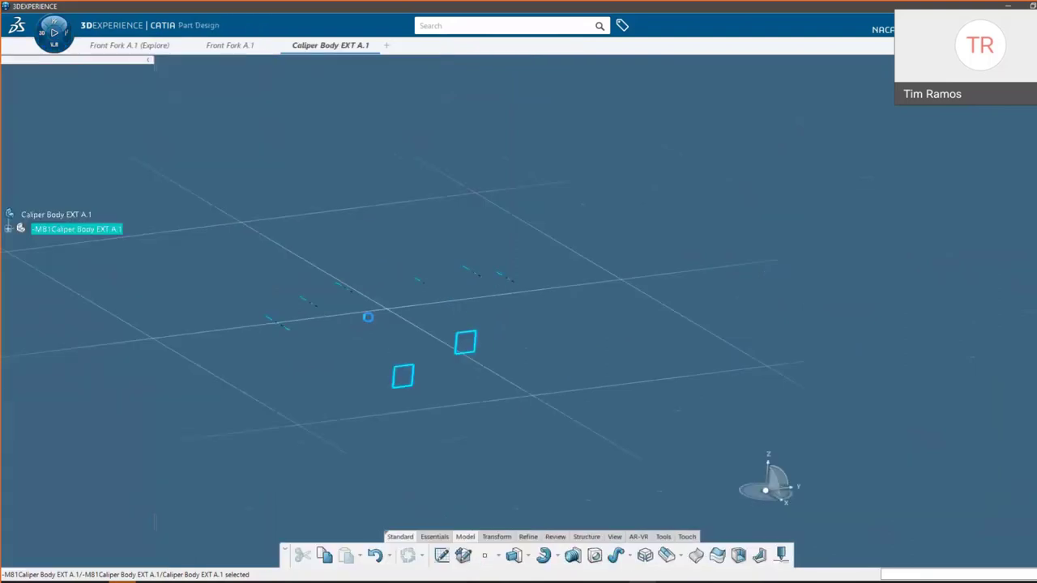
Step: Switch the display to the hidden geometry, examine the caliper's sketches and locate Sketch.24 in the tree
click(7, 230)
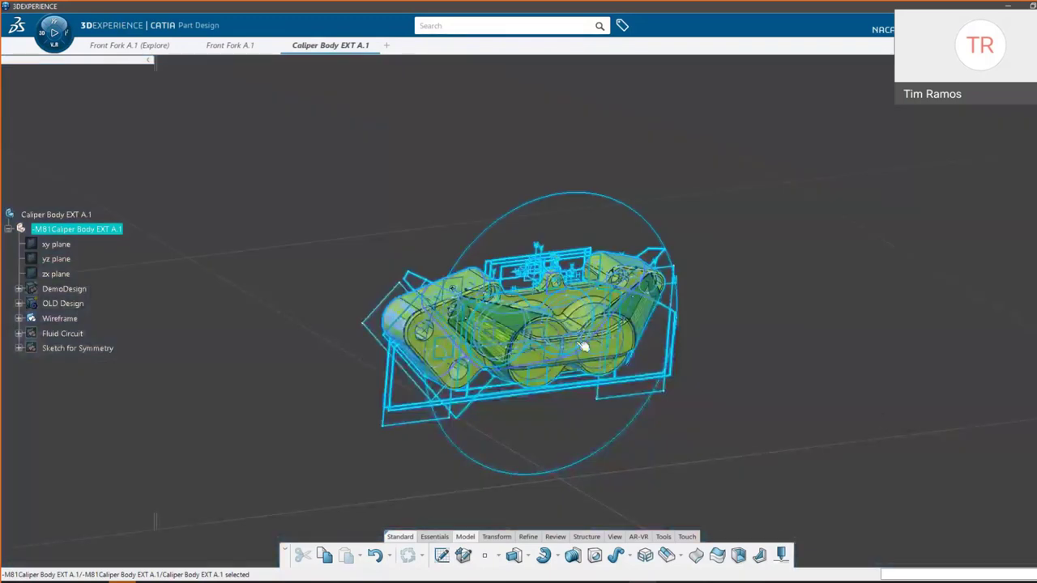
middle_drag(528, 366, 693, 374)
middle_drag(707, 364, 666, 407)
middle_drag(588, 397, 526, 301)
right_click(525, 289)
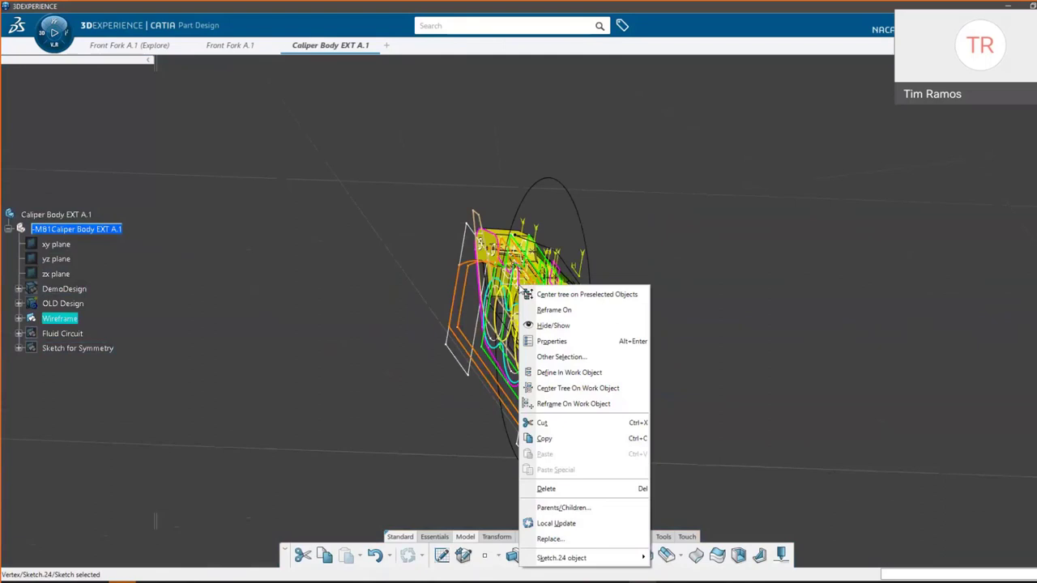
click(559, 291)
Step: Unhide all sketches from Sketch.21 to Sketch.143 in the Wireframe set and return to the visible geometry
click(73, 266)
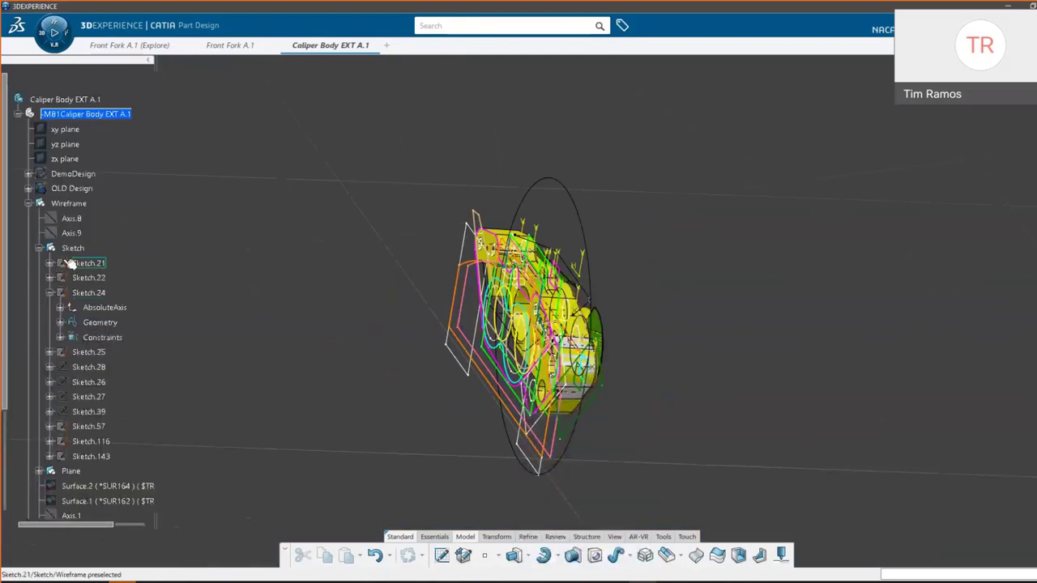
shift+click(95, 457)
right_click(96, 457)
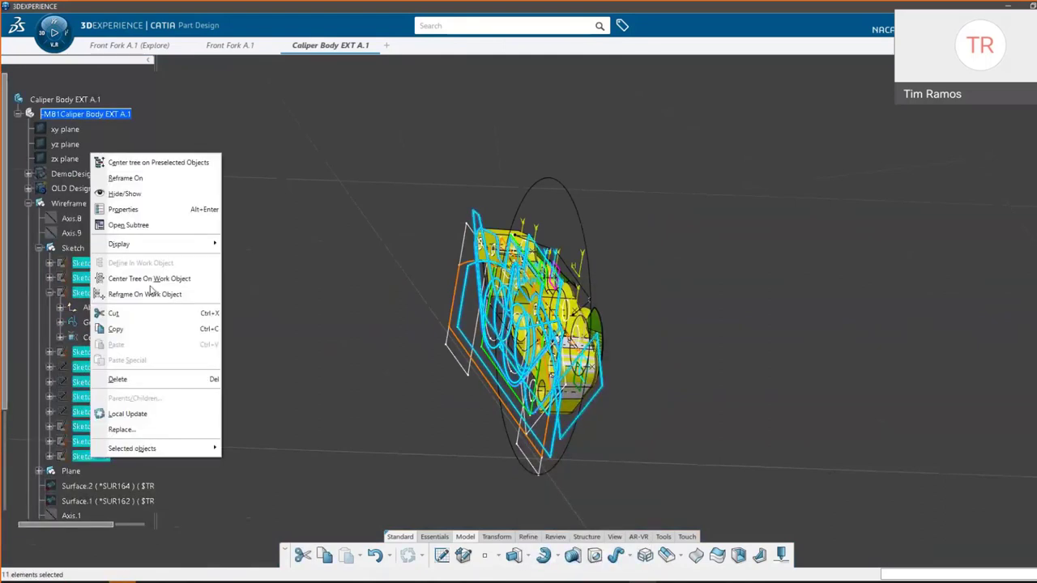
click(123, 193)
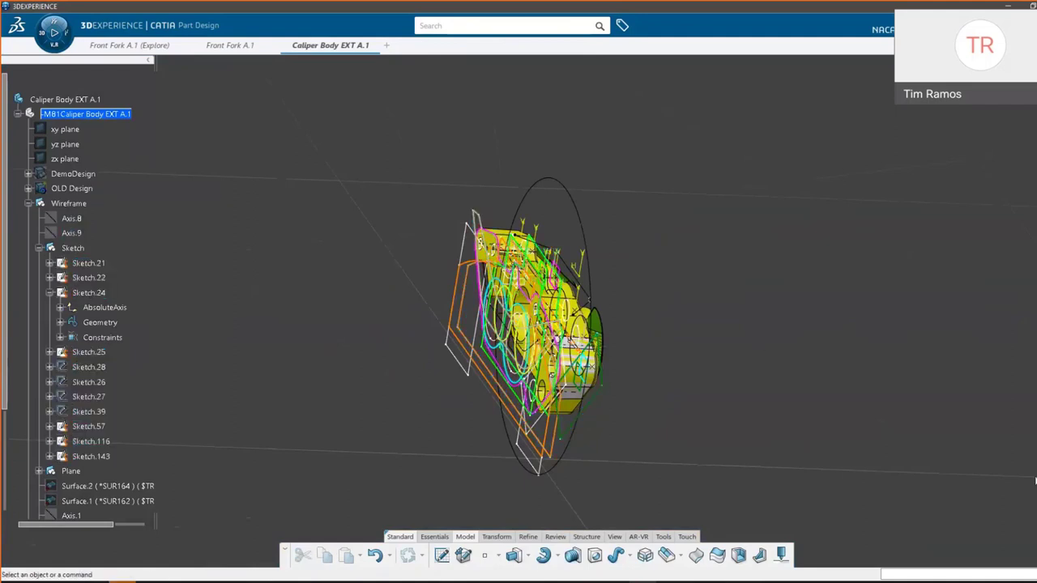
key(ctrl+space)
mouse_move(732, 343)
middle_down()
mouse_move(539, 364)
mouse_move(575, 418)
mouse_move(644, 376)
mouse_move(637, 364)
middle_up()
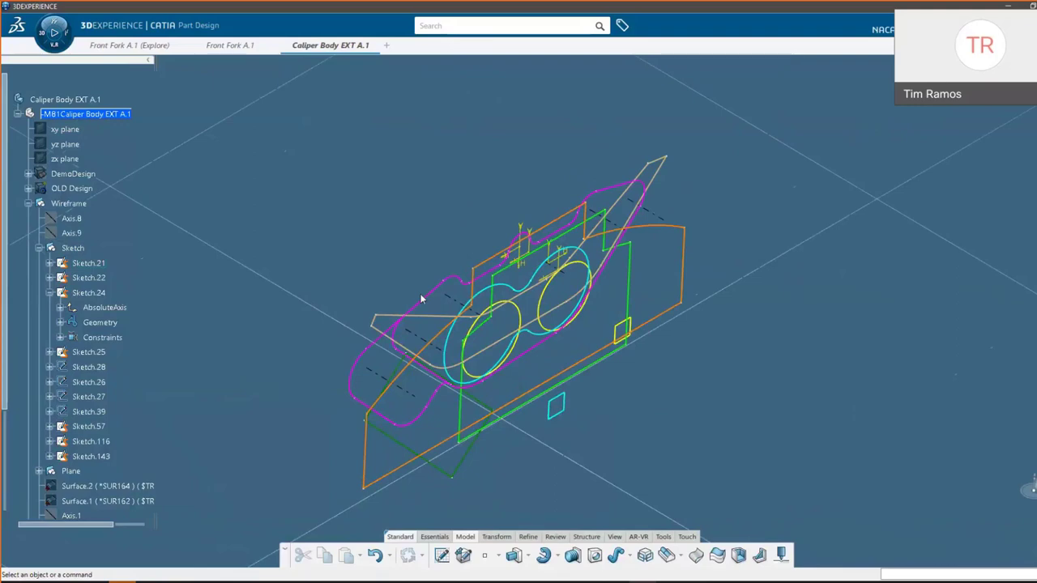
Step: Collapse the Wireframe set and insert a new body into the caliper part
click(29, 204)
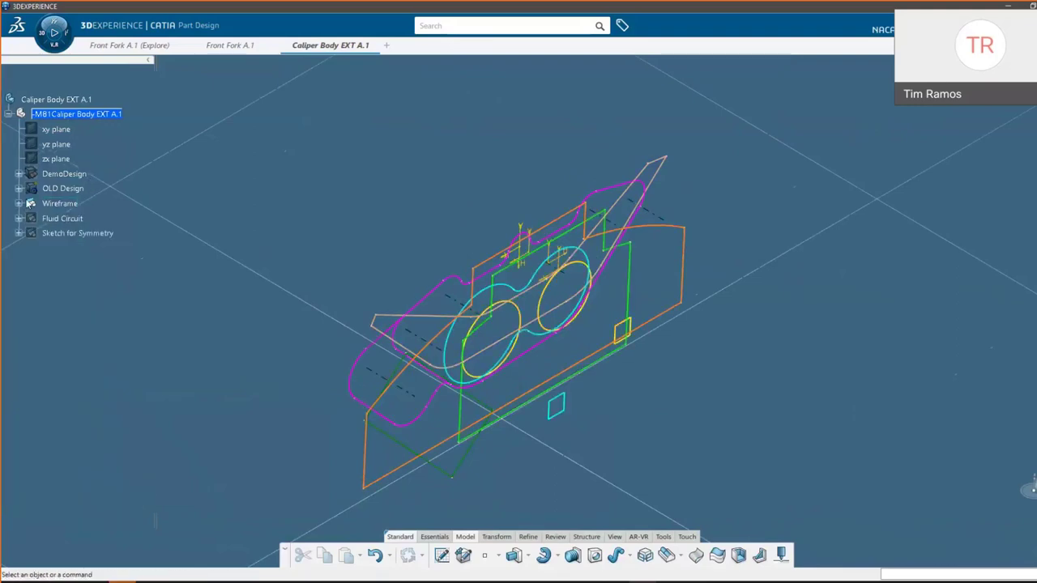
click(72, 113)
click(97, 77)
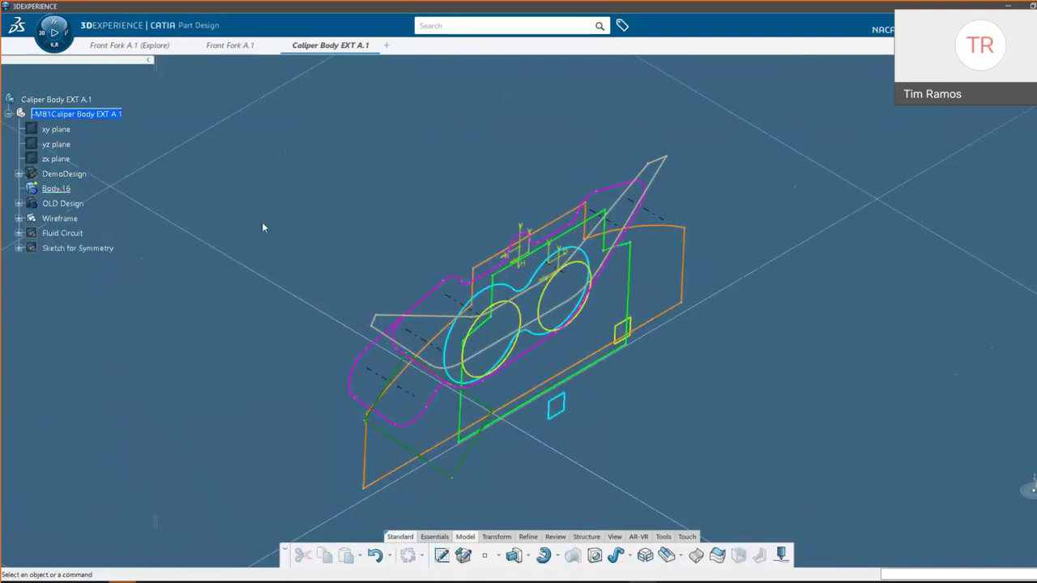
click(430, 304)
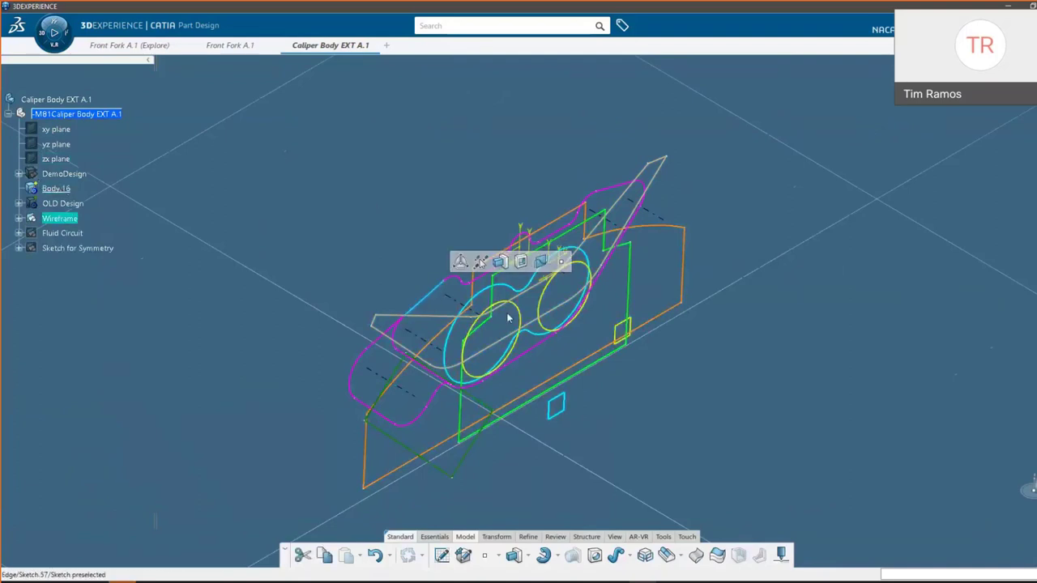
click(551, 261)
key(Escape)
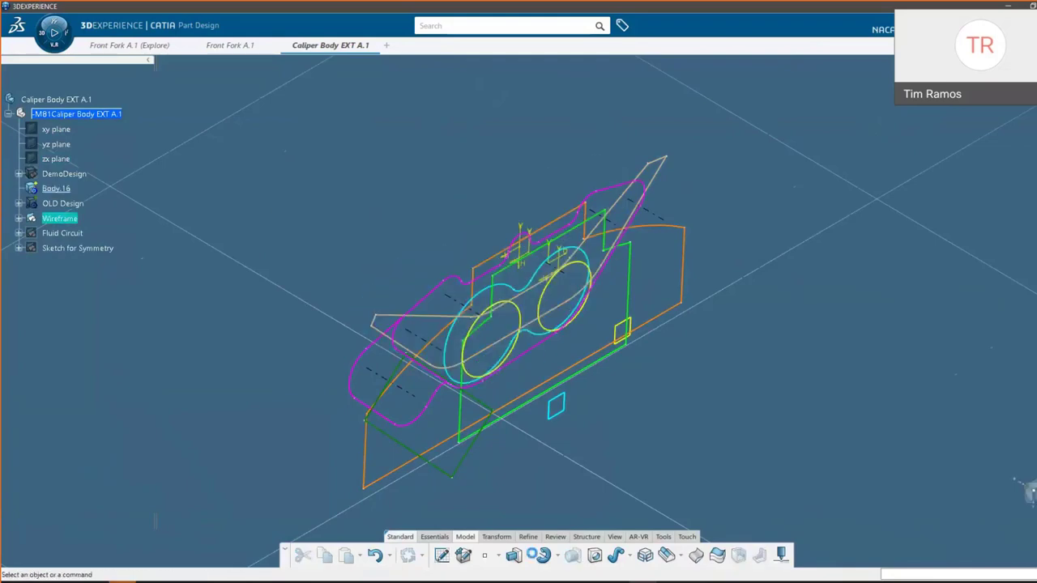
click(426, 308)
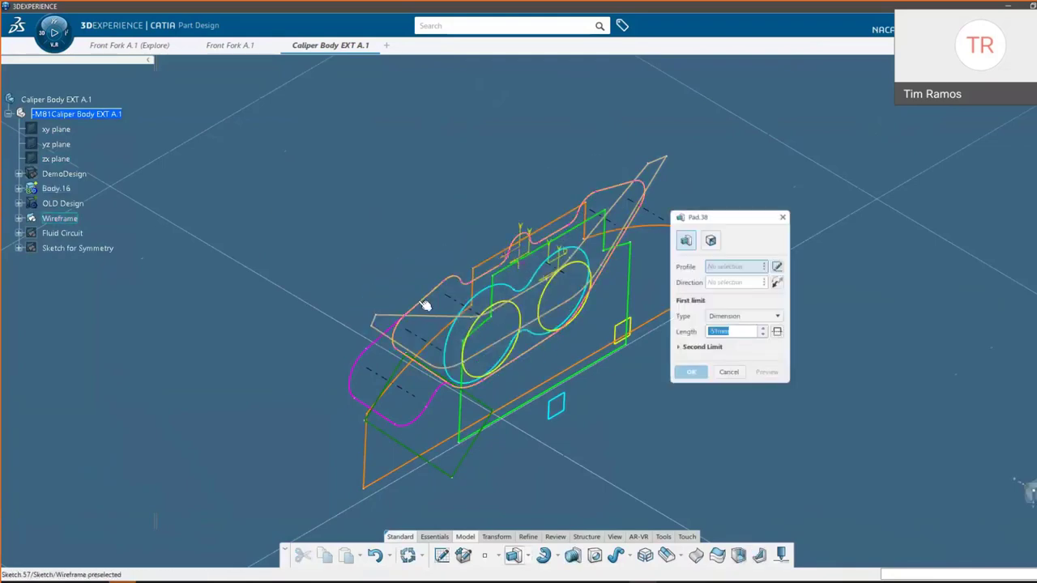
mouse_move(396, 419)
middle_down()
mouse_move(559, 367)
mouse_move(466, 340)
mouse_move(482, 348)
middle_up()
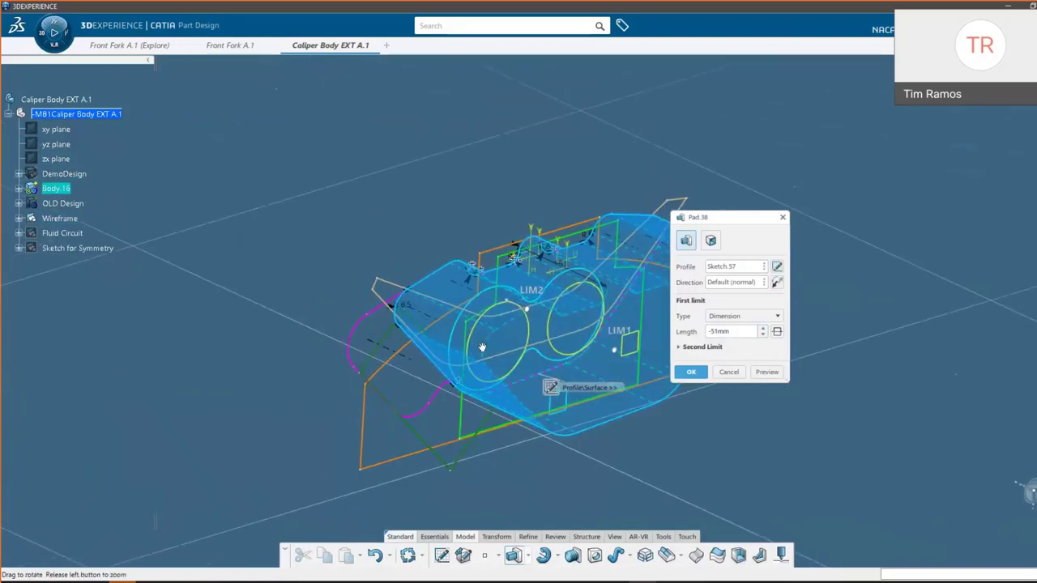
click(728, 372)
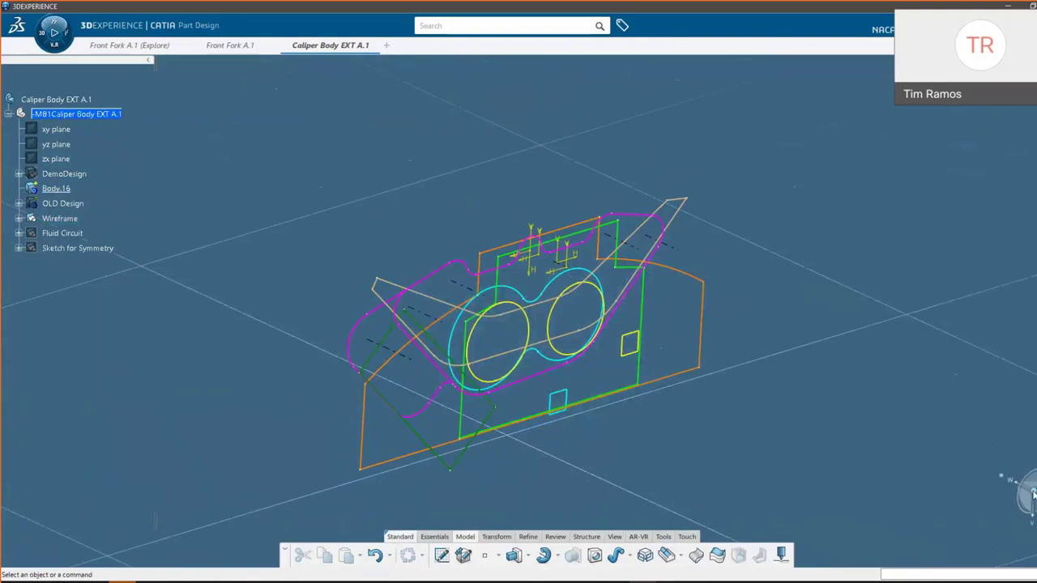
Step: Select the full caliper outline, Sketch.24, and extrude it freehand into a solid in the new body
click(375, 309)
middle_drag(364, 338, 397, 371)
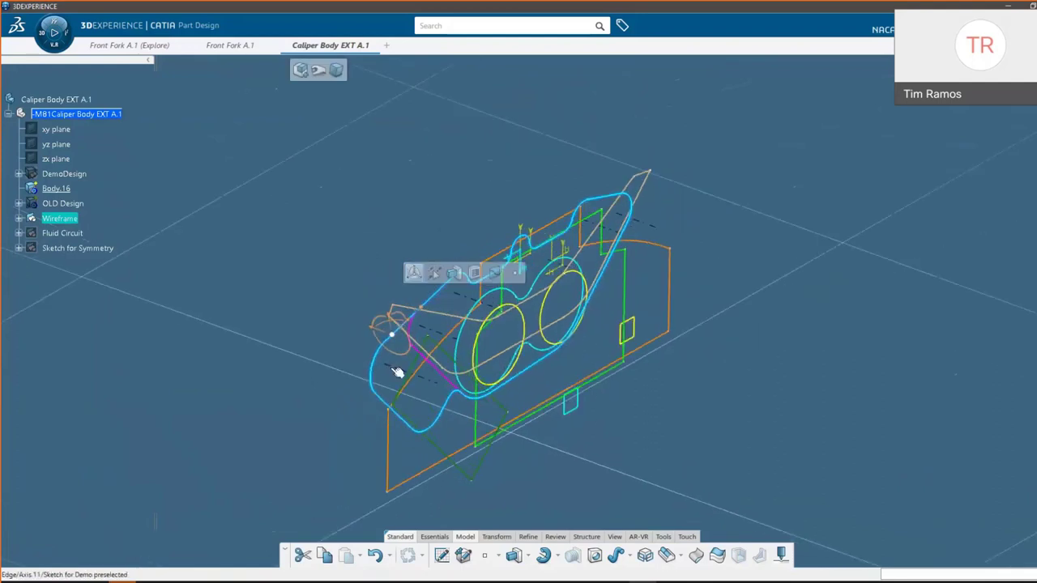
click(347, 71)
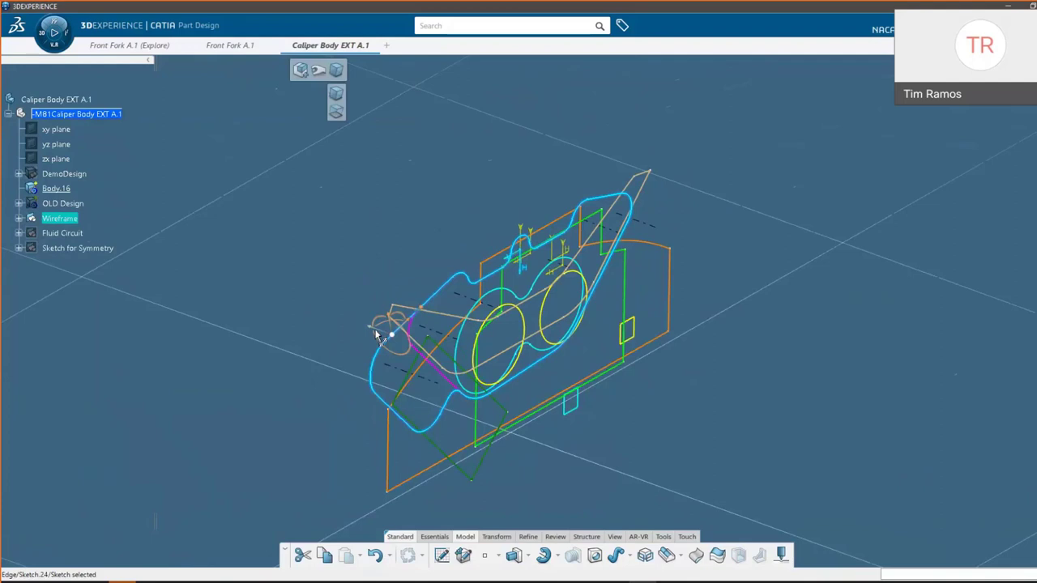
click(363, 326)
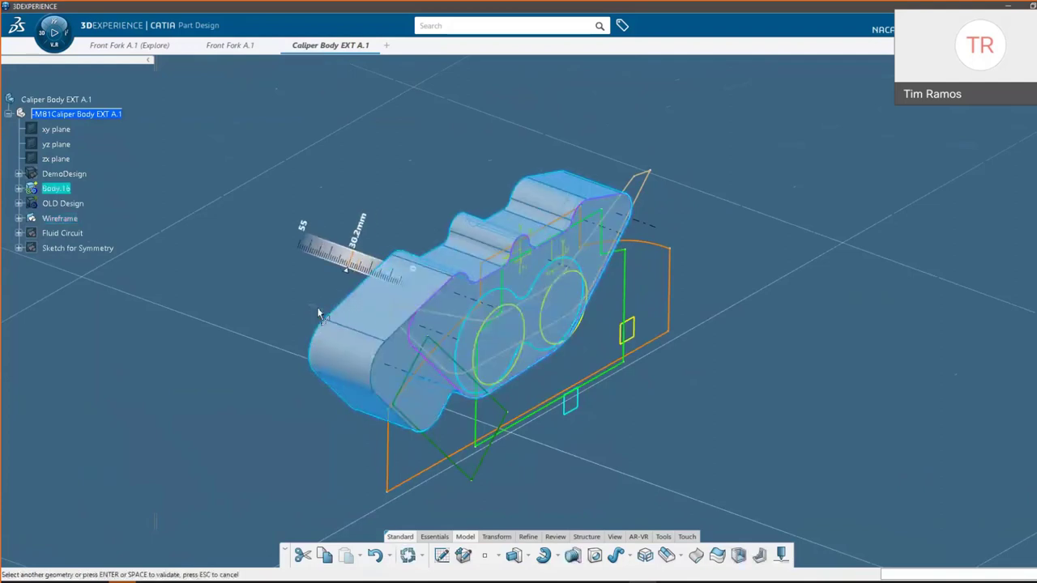
drag(381, 320, 413, 268)
Step: Adjust the thickness of the extruded caliper block freehand at its far face
middle_drag(659, 409, 562, 400)
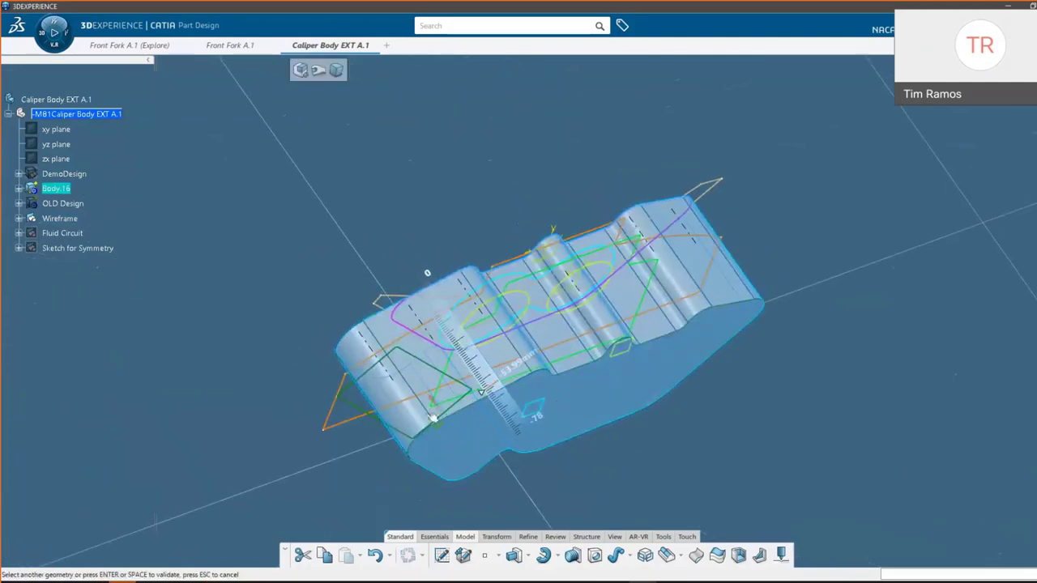
drag(437, 419, 393, 397)
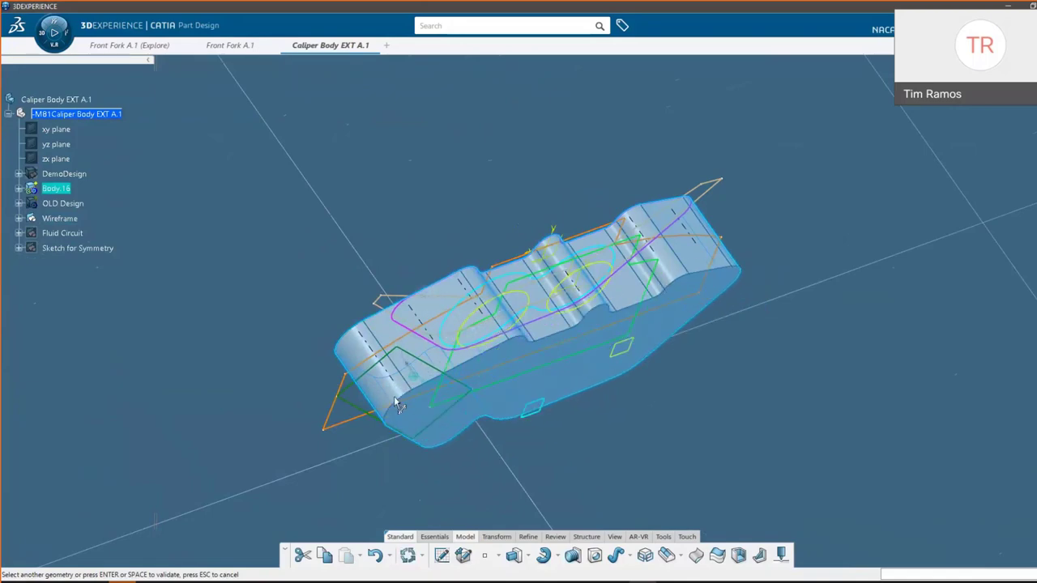
middle_drag(592, 370, 558, 453)
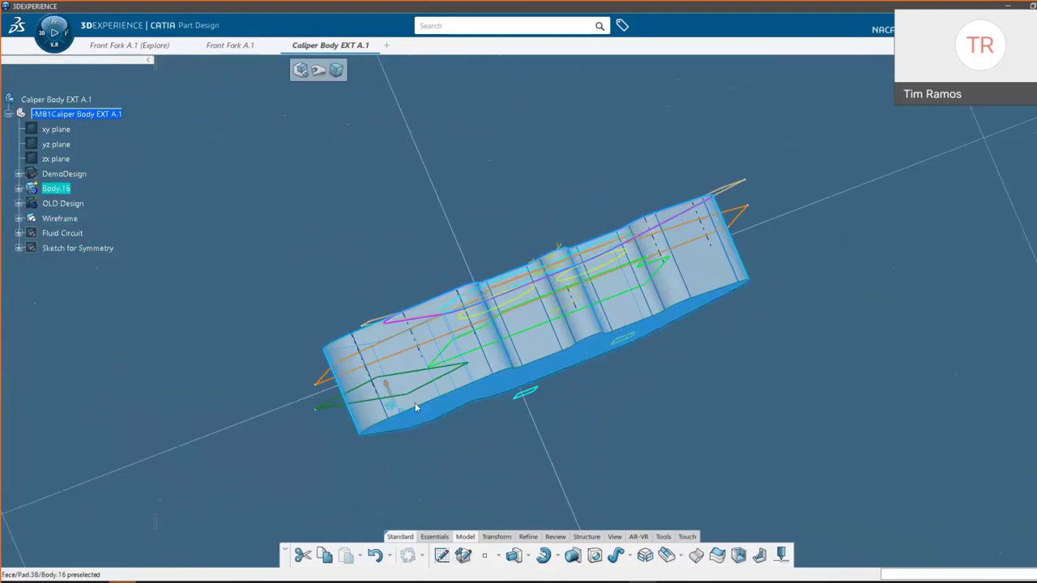
Step: Extend the caliper block's far face up to Plane.23 and review the pad's limit settings
click(390, 386)
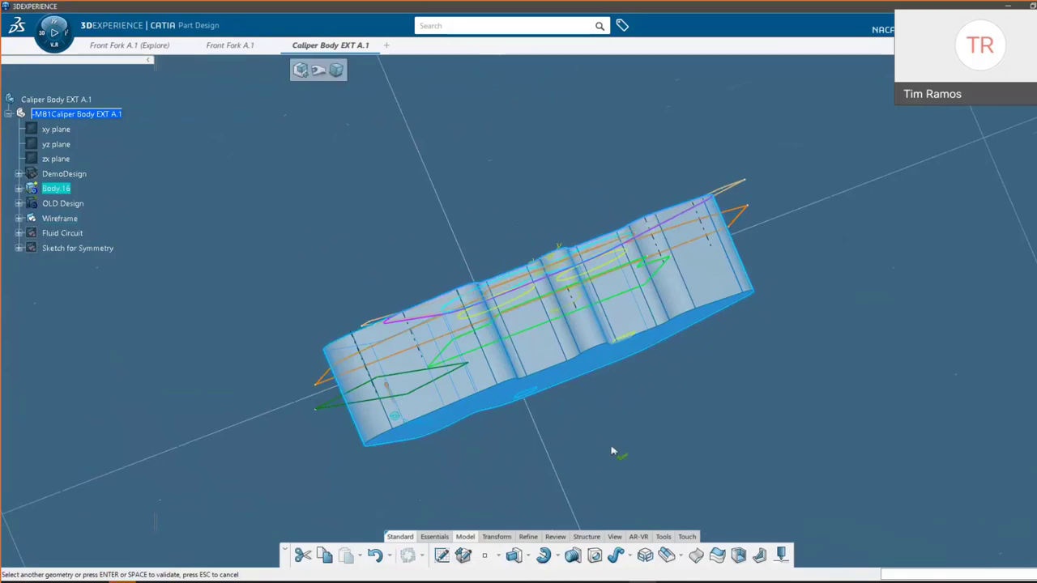
key(Return)
middle_drag(608, 417, 581, 380)
double_click(581, 379)
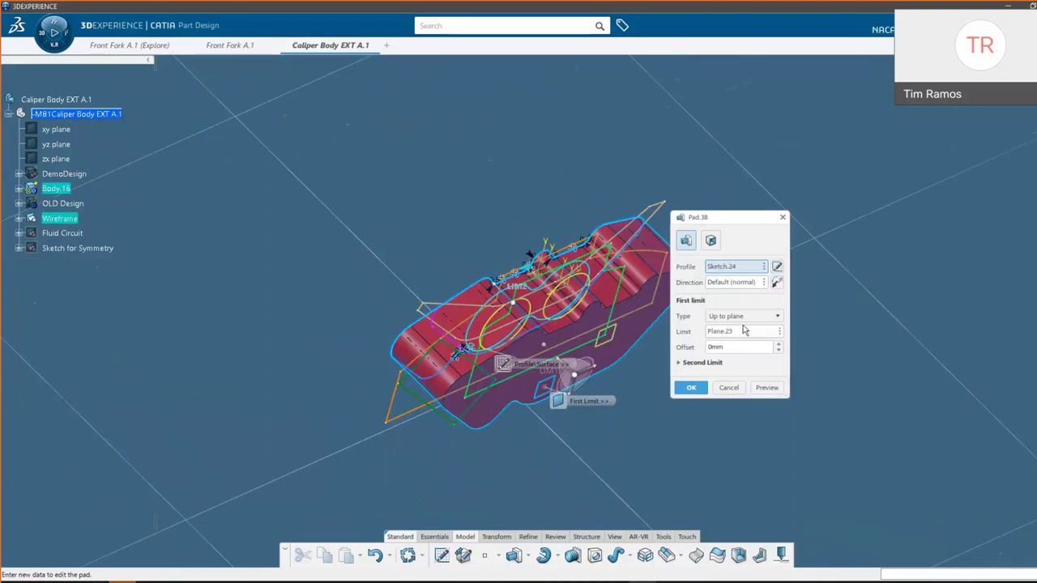
key(Return)
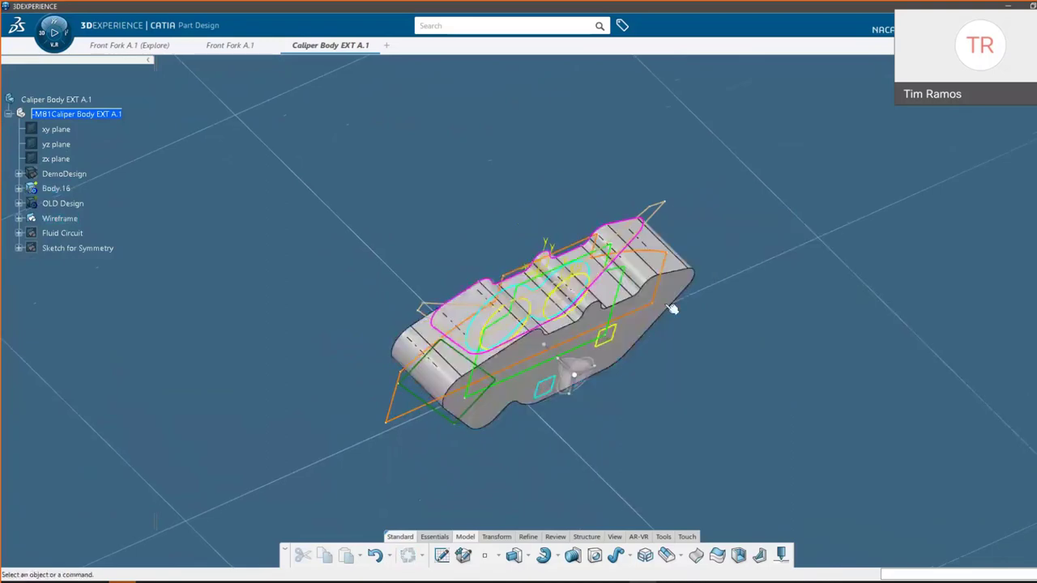
double_click(595, 354)
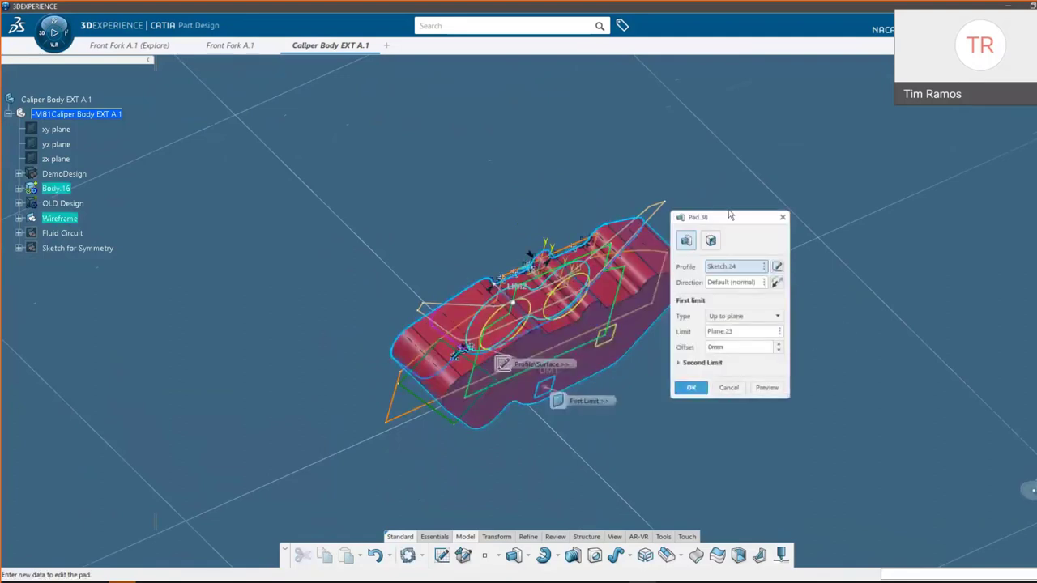
click(784, 218)
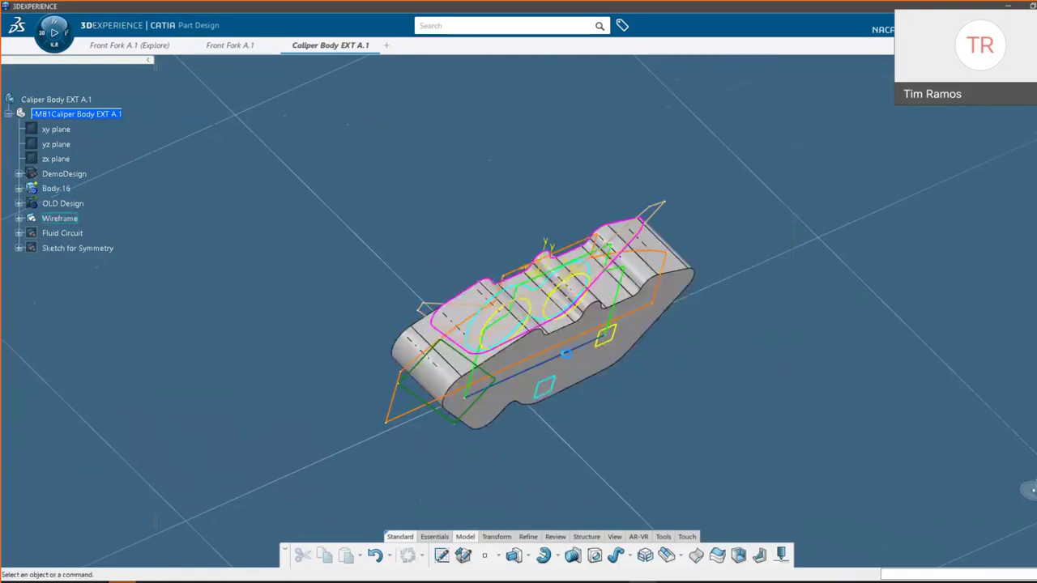
Step: Change the caliper block pad's first limit to the Dimension type with a length of -22.5 mm
click(592, 373)
double_click(592, 373)
click(749, 316)
click(724, 327)
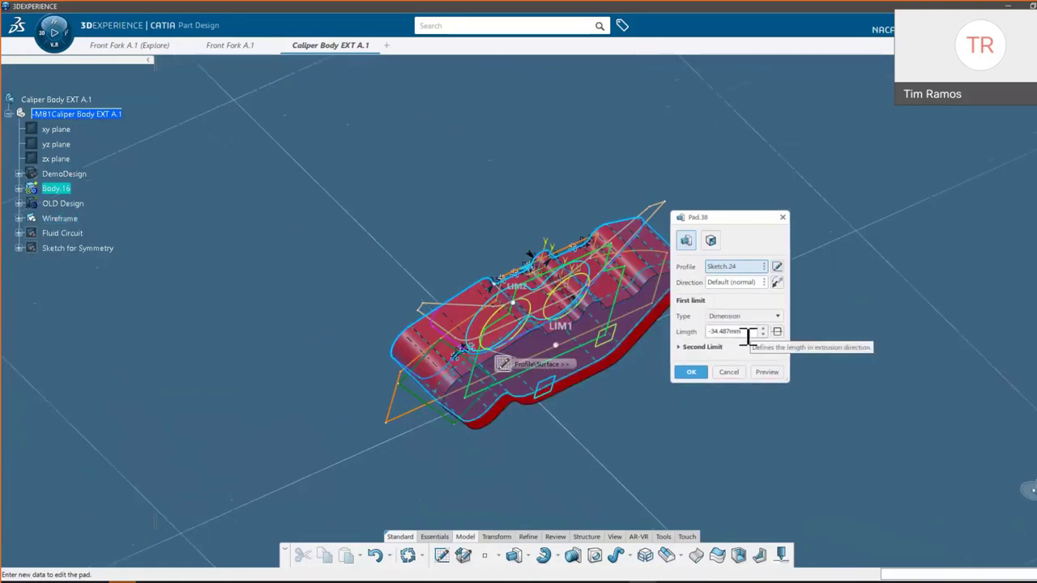
text(-22.5)
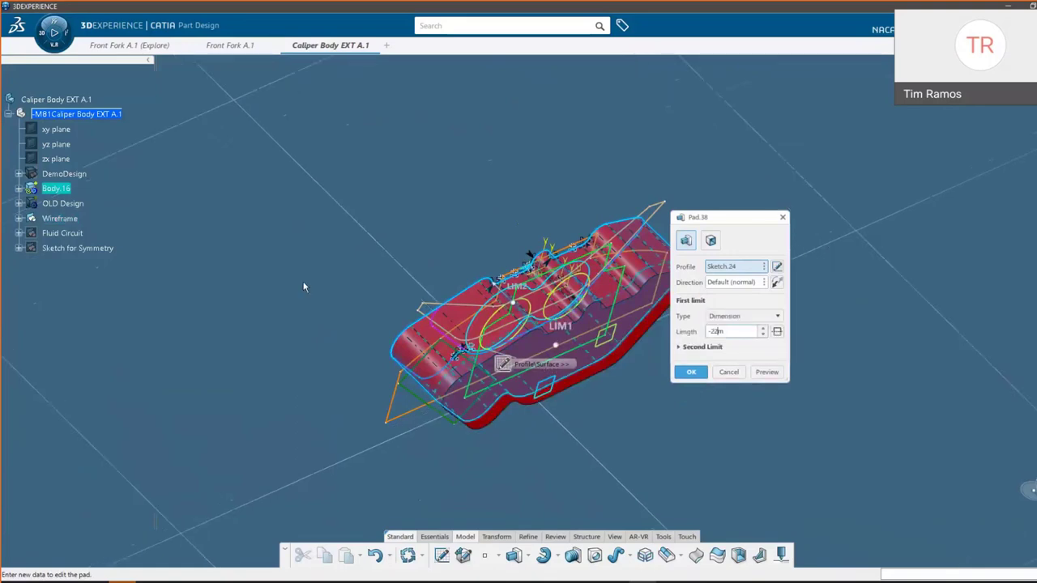
key(Return)
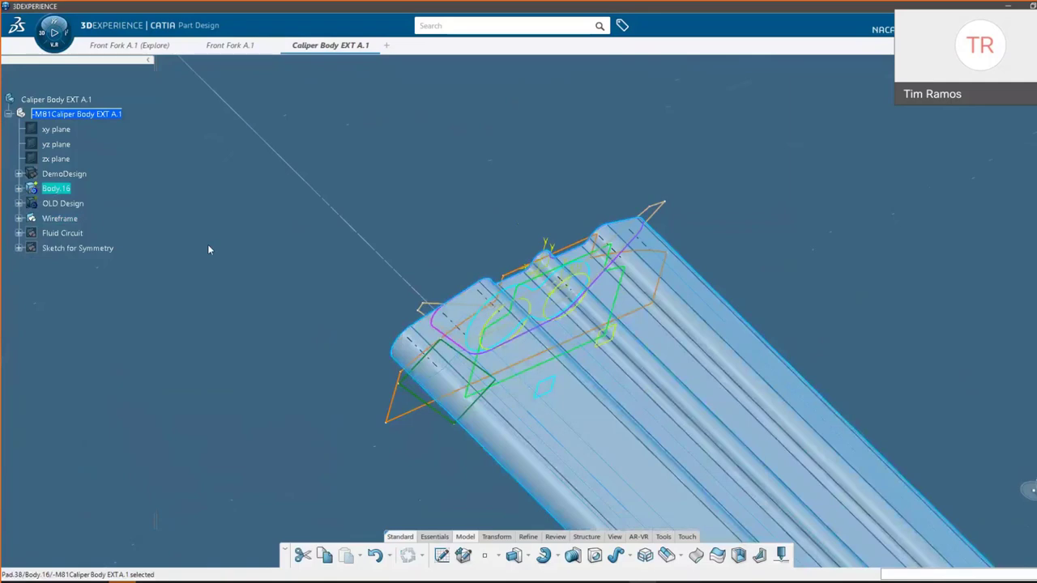
click(767, 327)
click(775, 345)
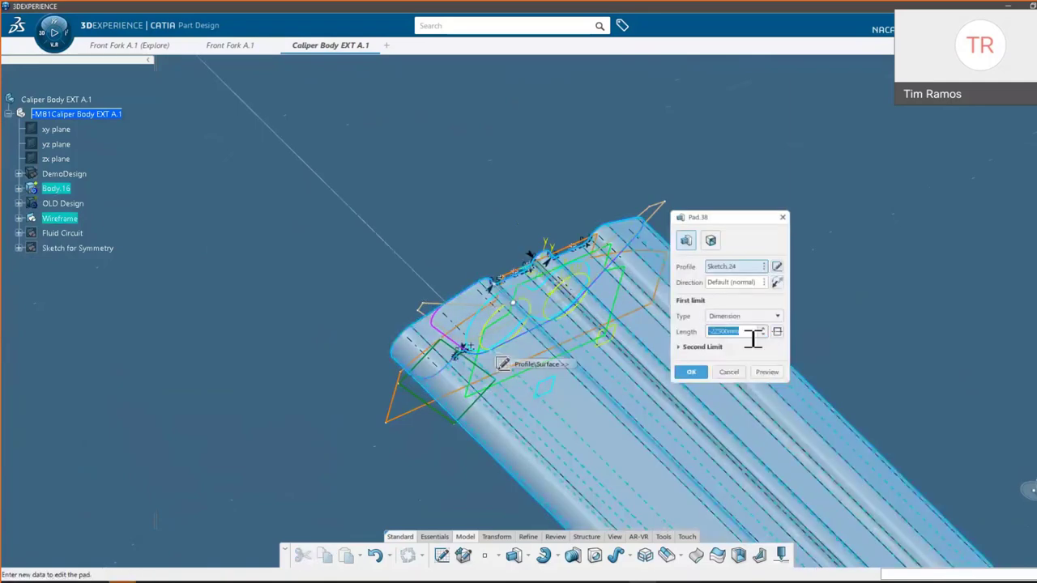
key(BackSpace)
key(BackSpace)
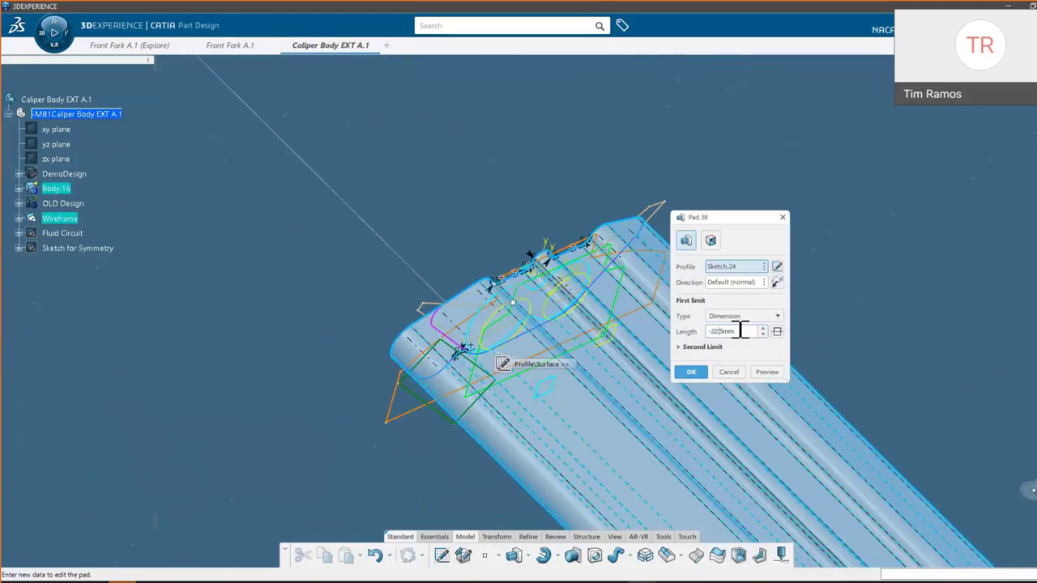
key(Return)
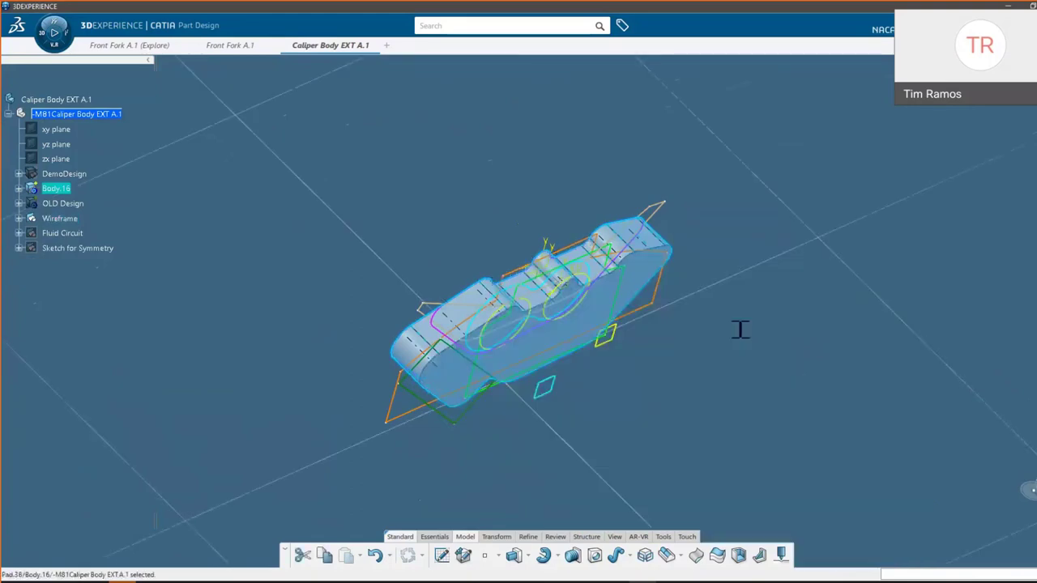
click(755, 163)
Step: Select the double-circle piston housing outline, Sketch.22, and extrude it freehand outward from the caliper block
middle_drag(732, 267, 623, 403)
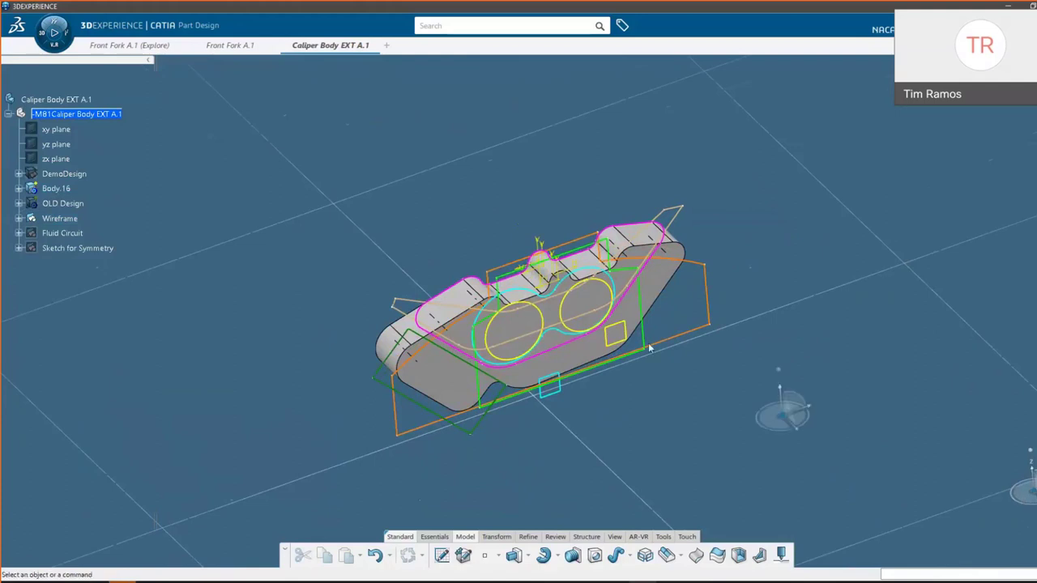
click(520, 304)
click(550, 250)
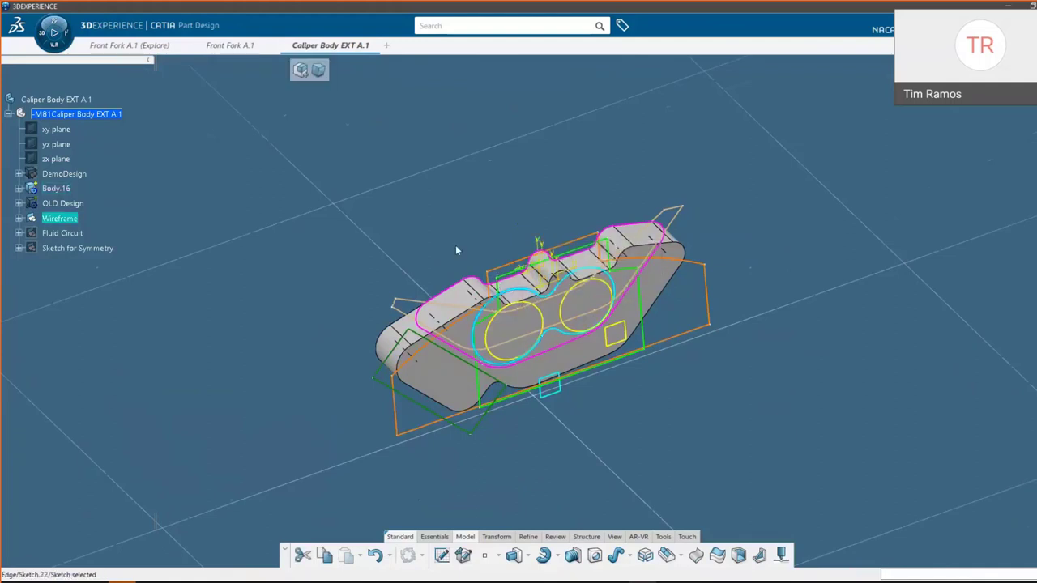
mouse_move(585, 298)
mouse_down()
mouse_move(604, 320)
mouse_move(585, 300)
mouse_up()
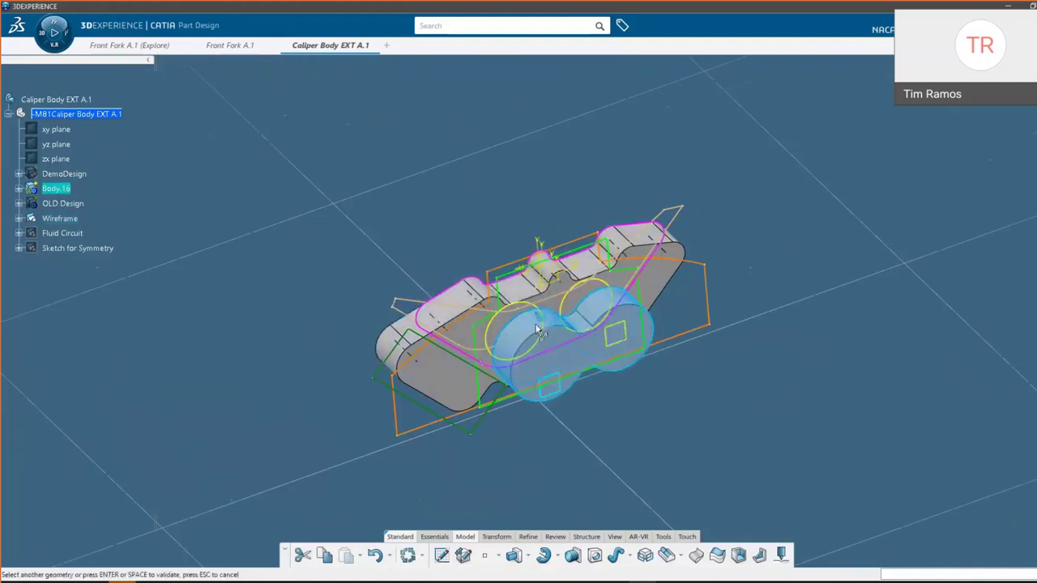
middle_drag(683, 334, 480, 413)
drag(476, 429, 471, 417)
key(Return)
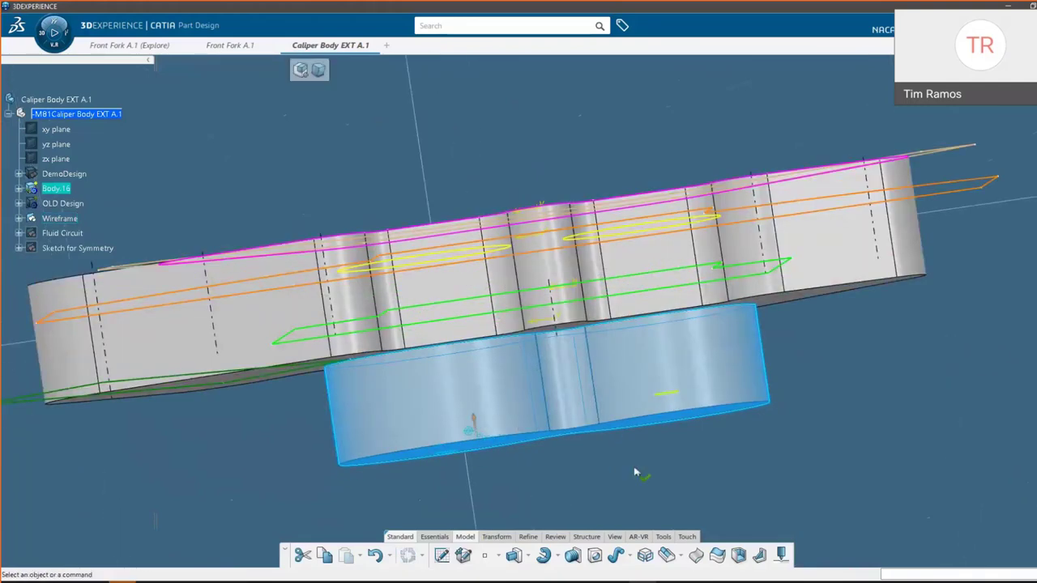
middle_drag(610, 474, 556, 348)
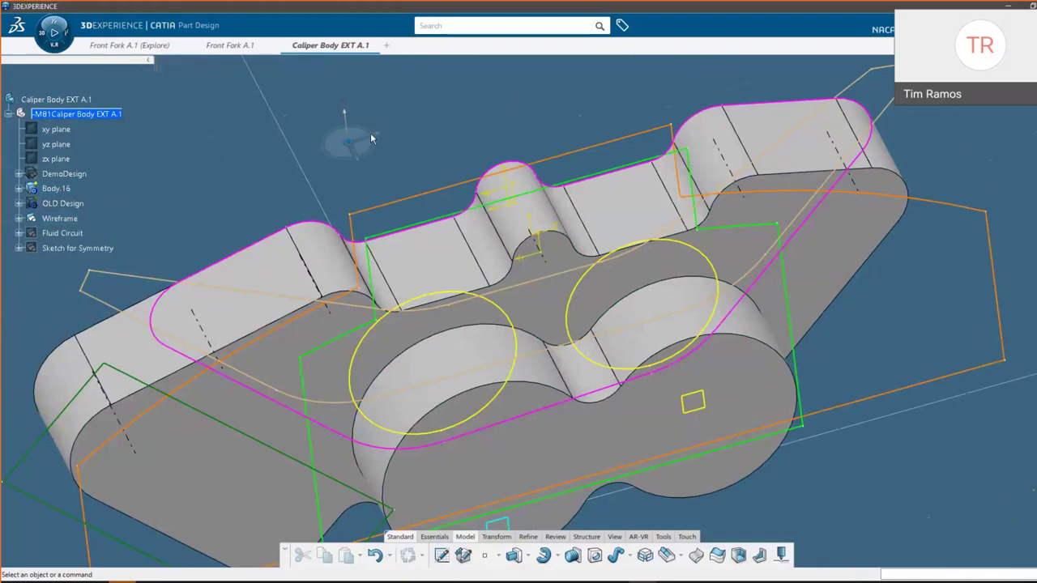
middle_drag(519, 266, 518, 324)
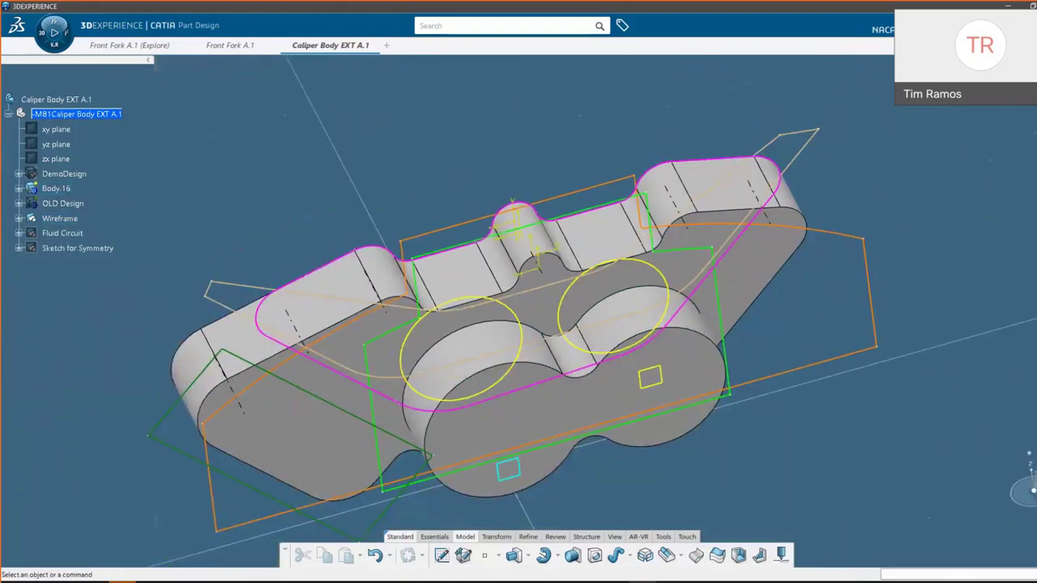
middle_drag(493, 364, 597, 308)
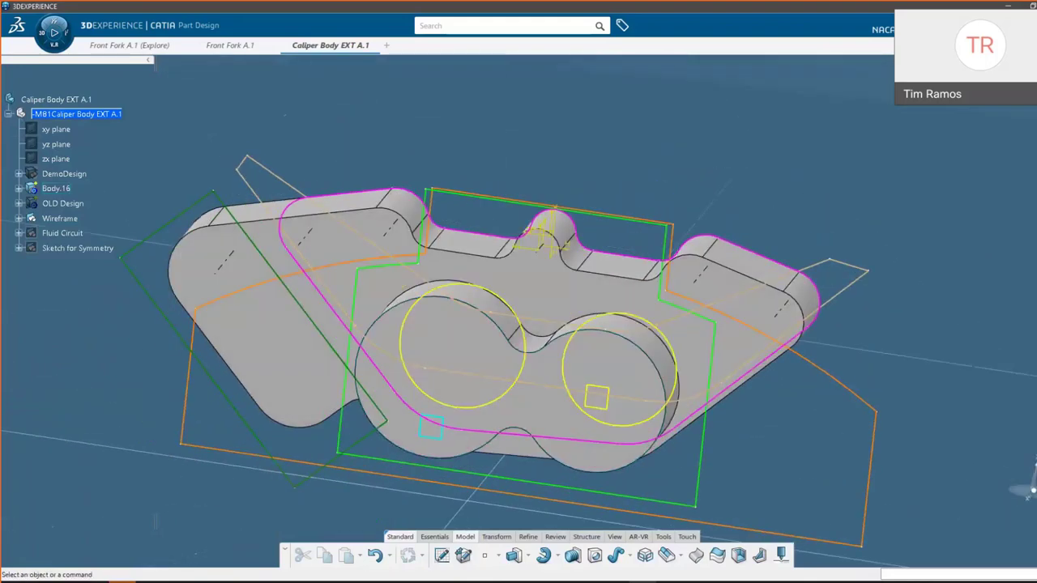
click(621, 366)
middle_drag(621, 365, 562, 352)
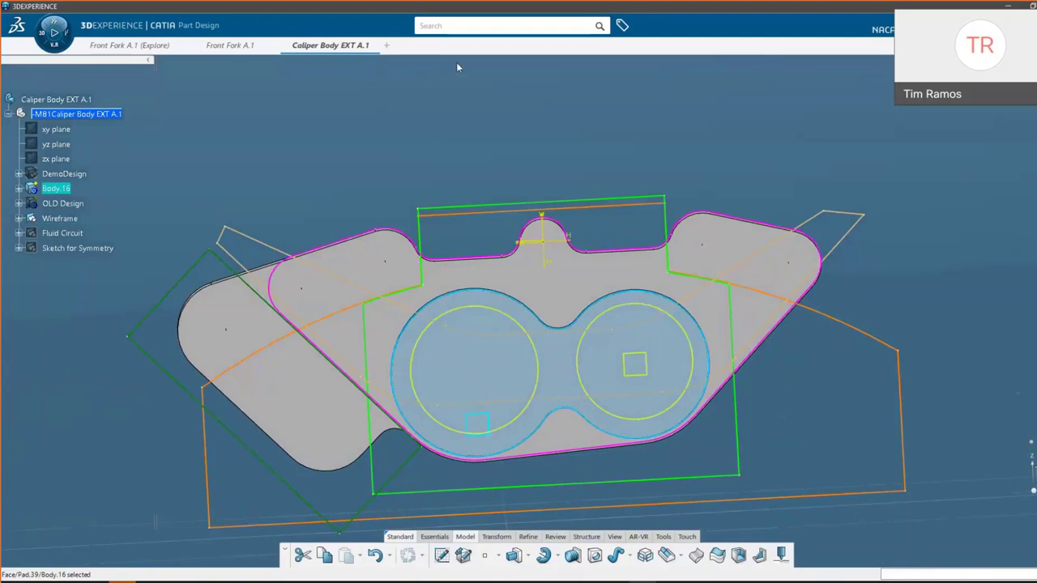
Step: Draft the piston housing's side faces by 1.5 degrees, using the adjoining block face as the neutral element
middle_drag(456, 95, 858, 307)
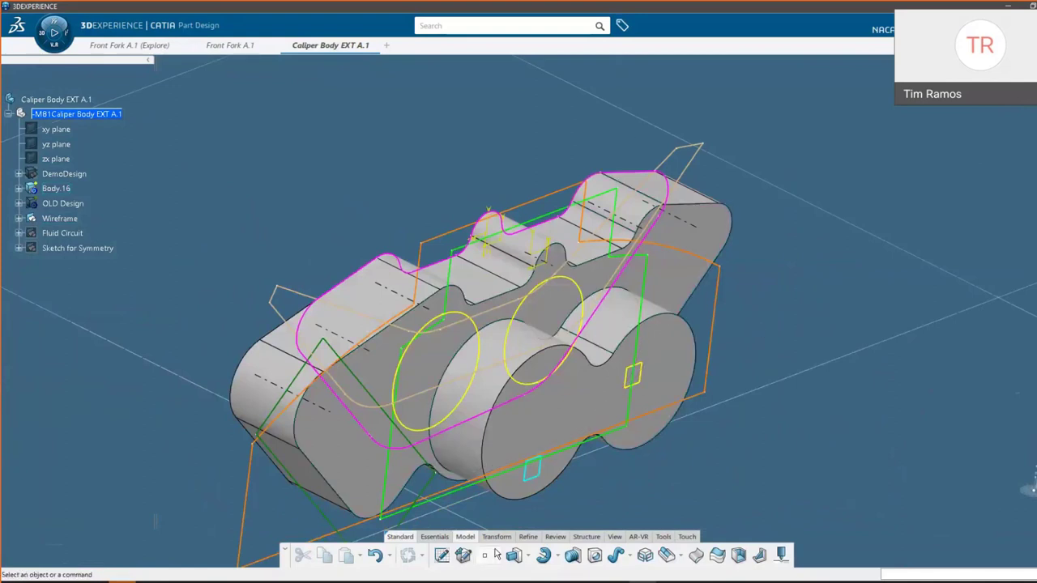
click(528, 536)
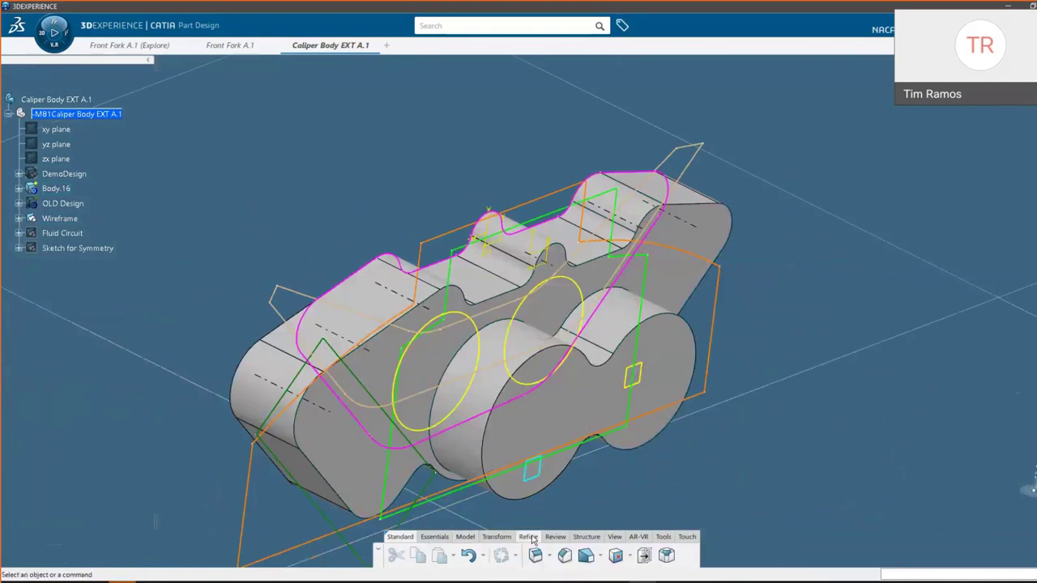
click(587, 556)
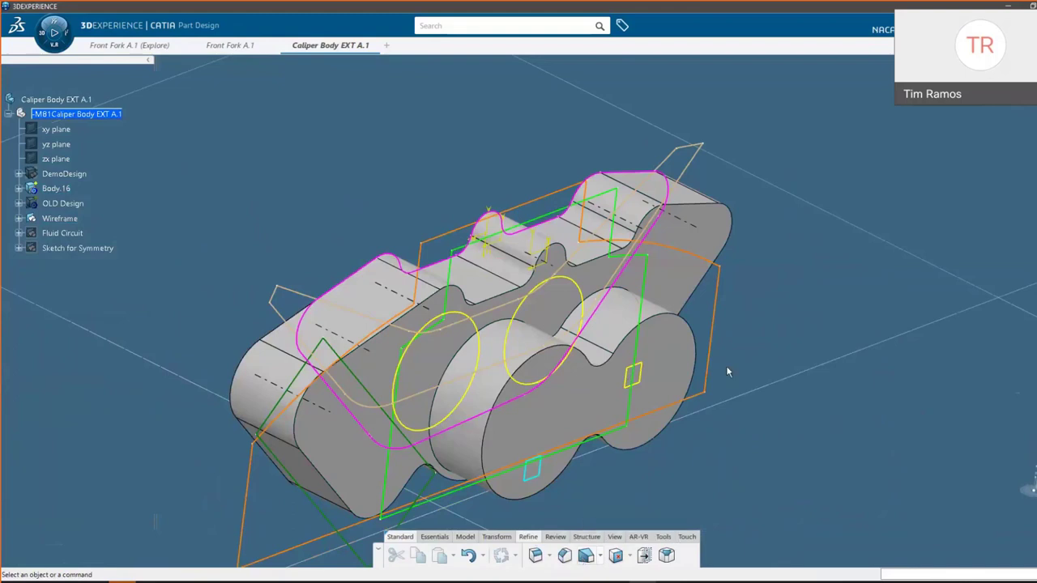
click(501, 346)
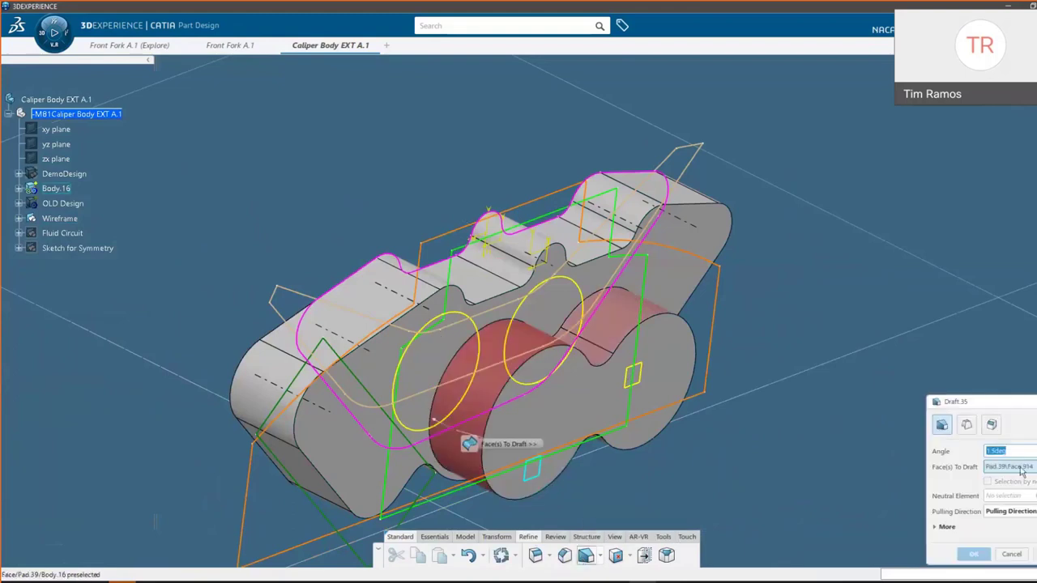
click(1007, 498)
click(459, 347)
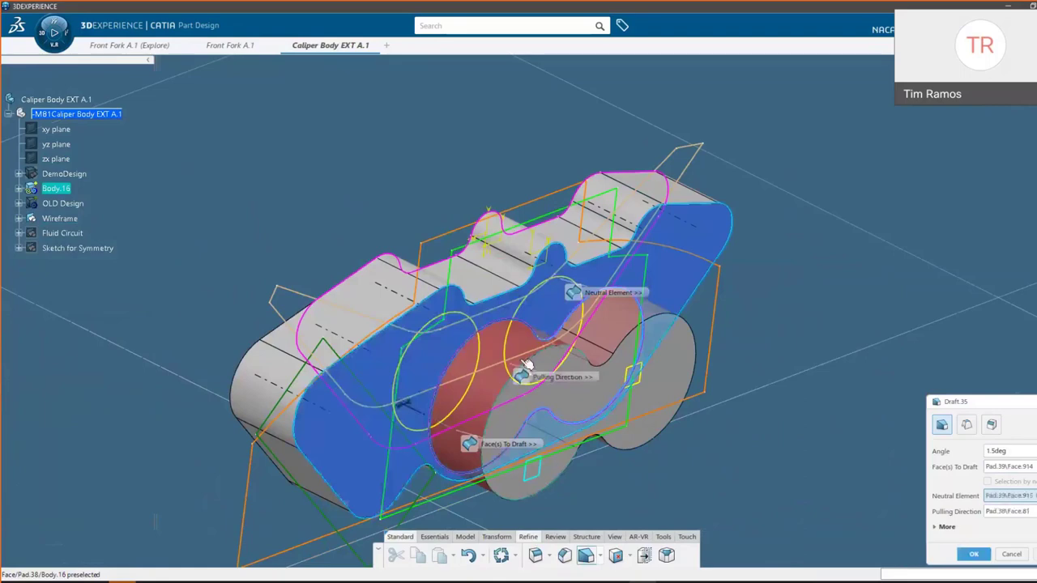
middle_drag(593, 430, 622, 245)
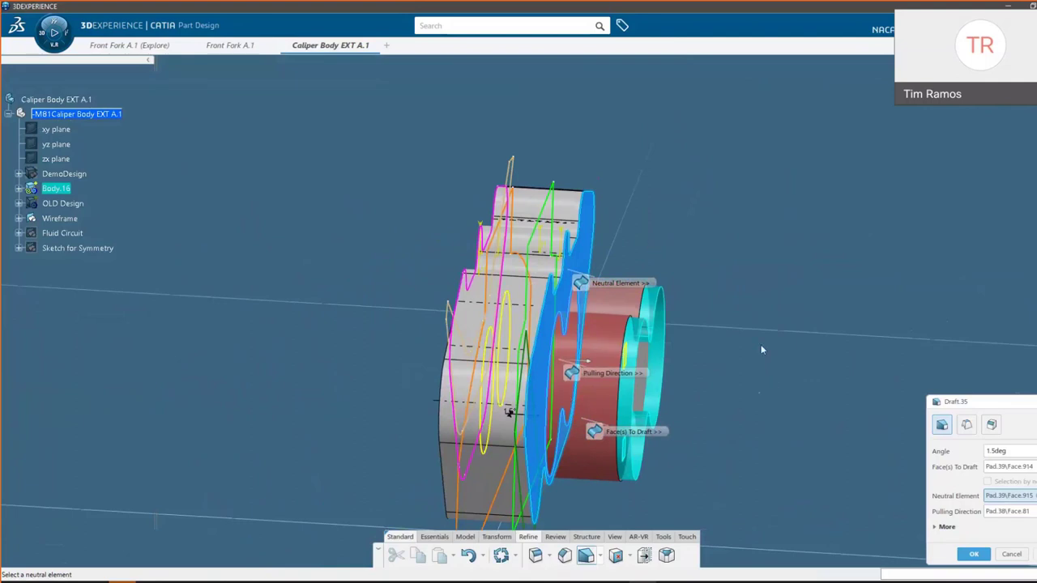
click(966, 559)
Step: Draft the caliper block's side faces by 1.5 degrees, using the flat face opposite the piston housing as the neutral element
middle_drag(796, 365, 591, 491)
click(586, 555)
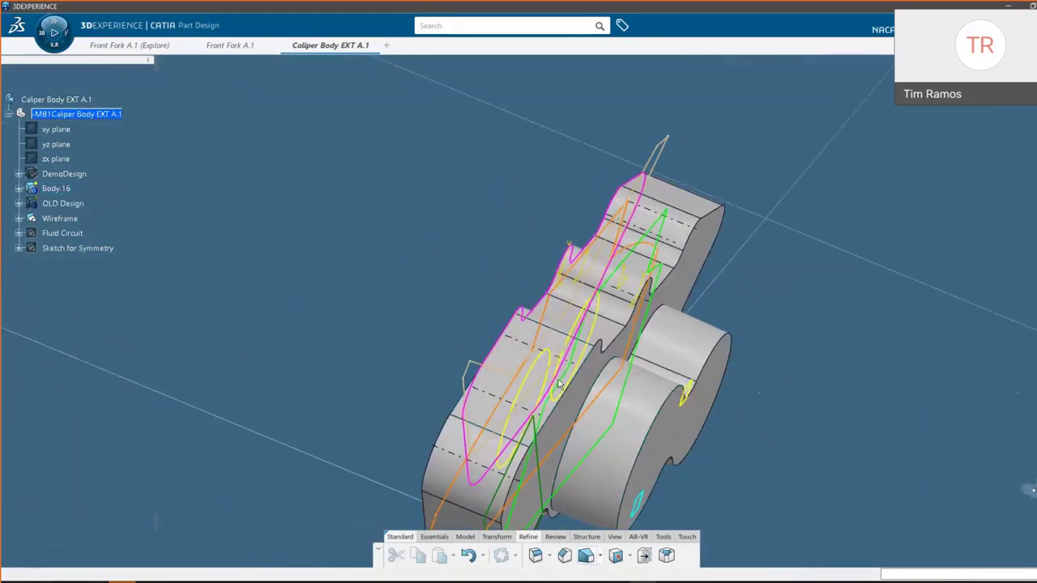
middle_drag(604, 441, 570, 324)
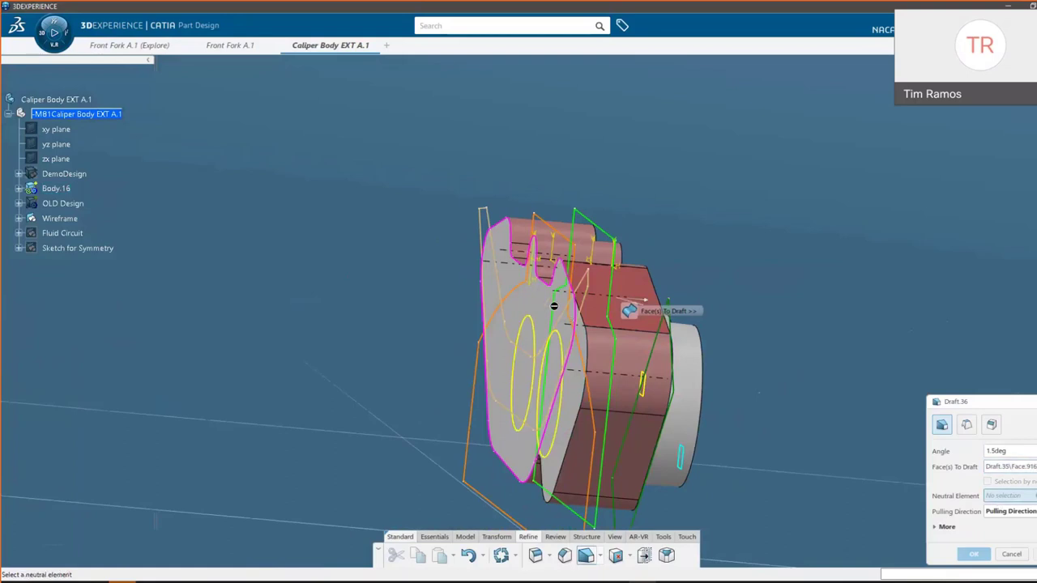
click(511, 351)
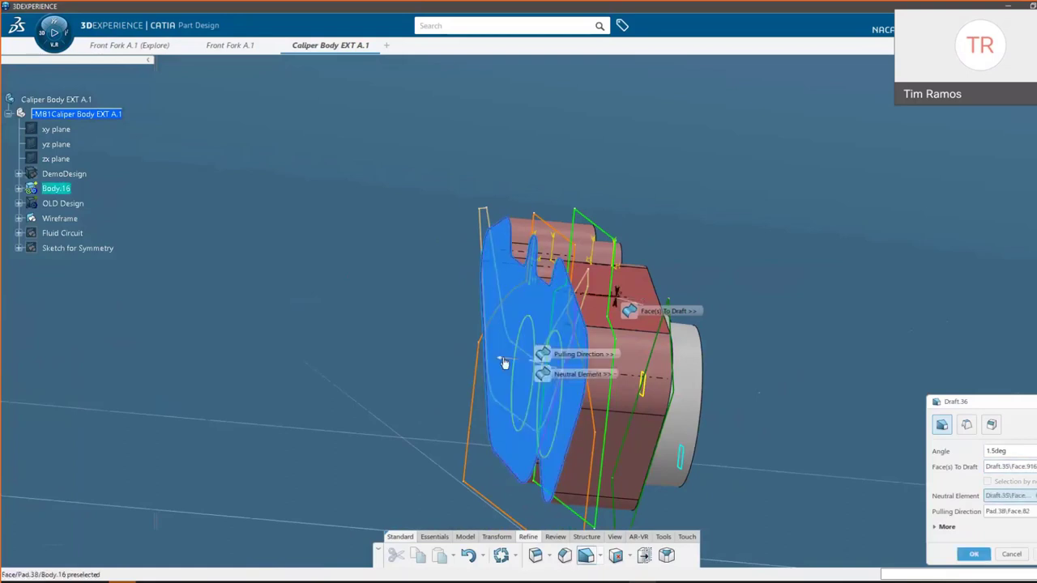
middle_drag(792, 407, 580, 257)
click(968, 558)
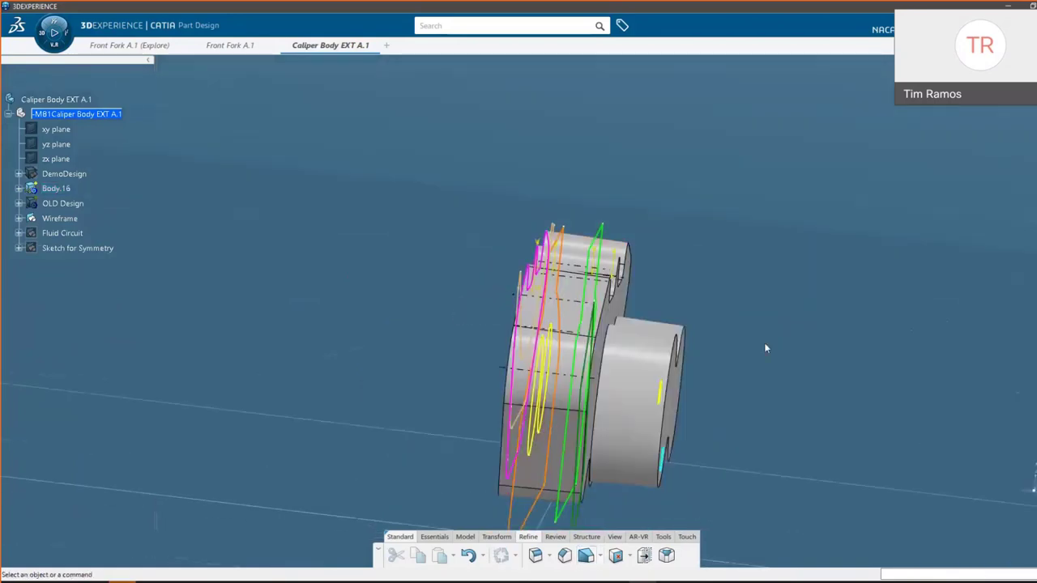
Step: Copy the BodyToTrim body from Trim.1 in DemoDesign and paste it into the Caliper Body EXT part
middle_drag(764, 342, 664, 312)
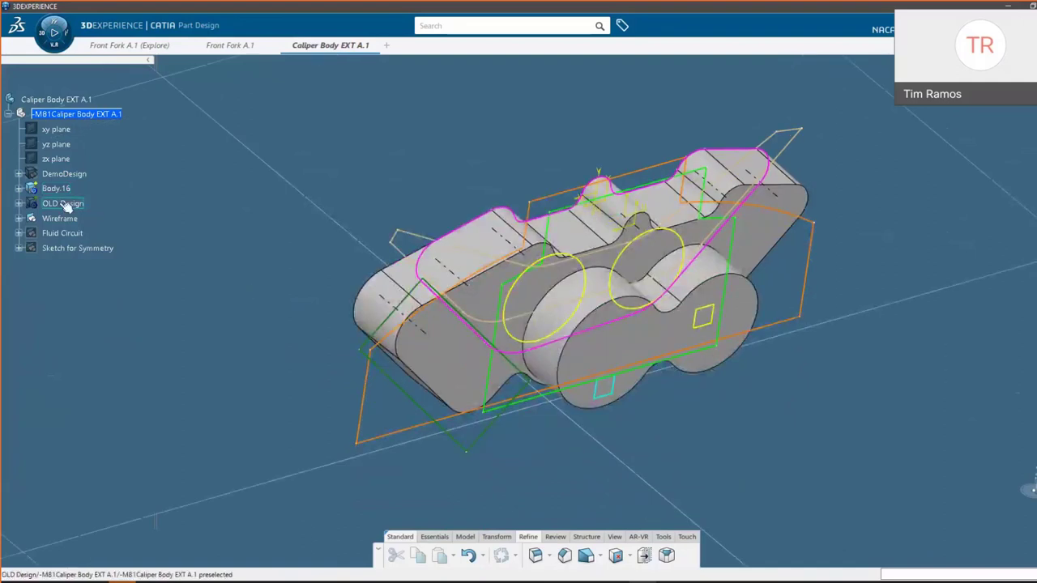
click(19, 190)
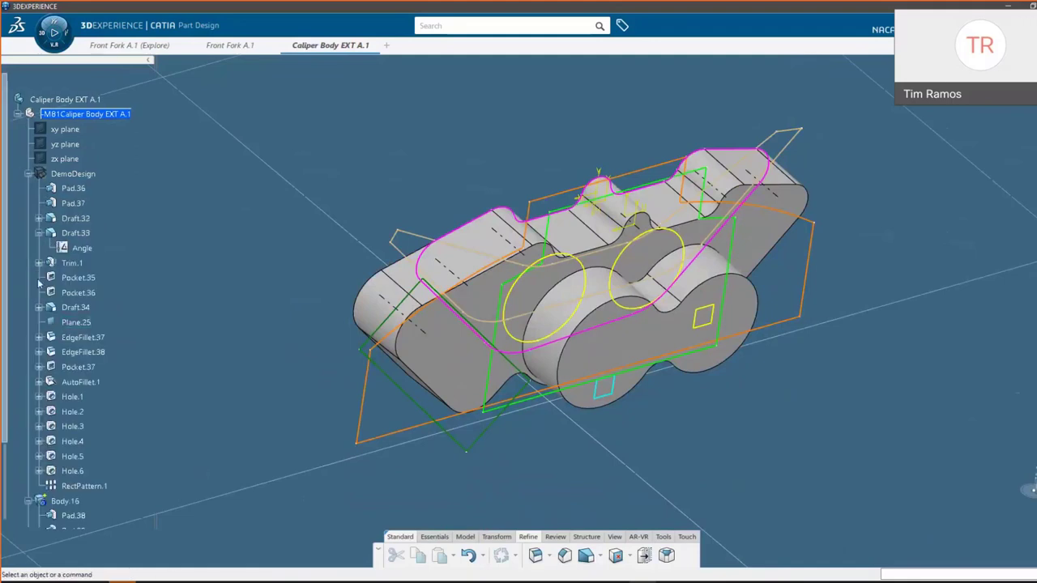
click(39, 263)
right_click(109, 279)
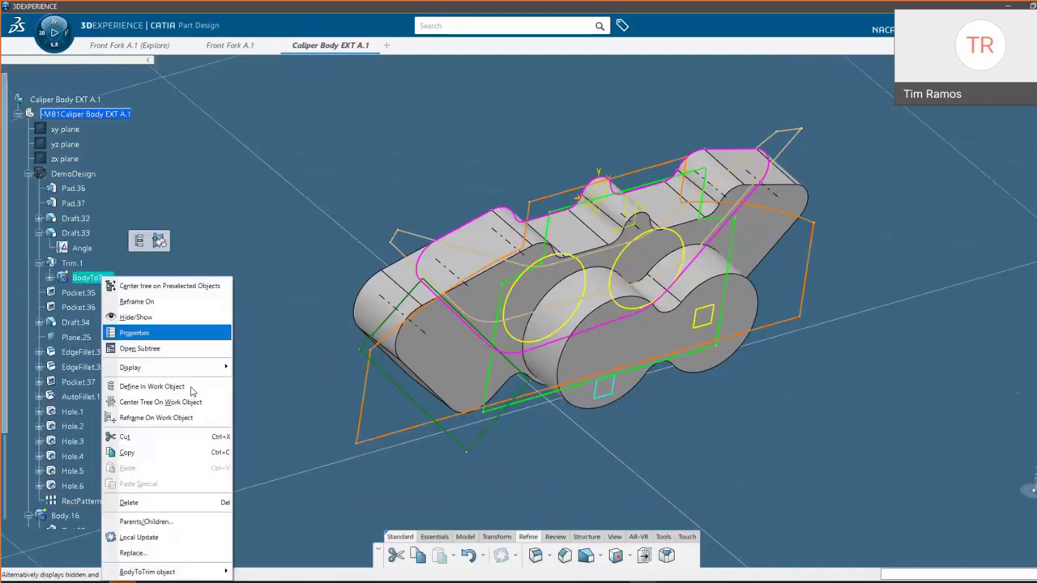
click(129, 452)
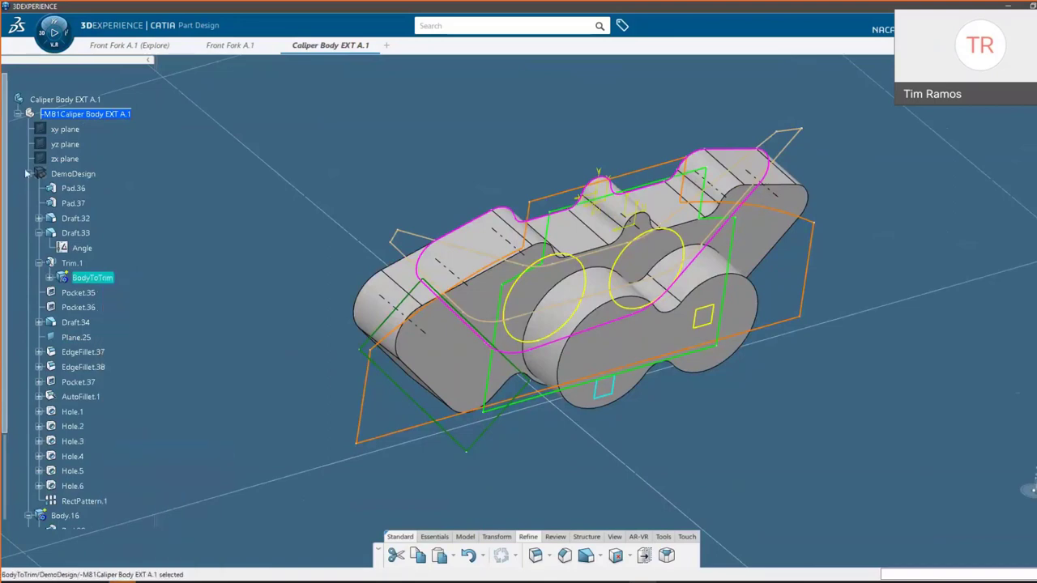
right_click(49, 114)
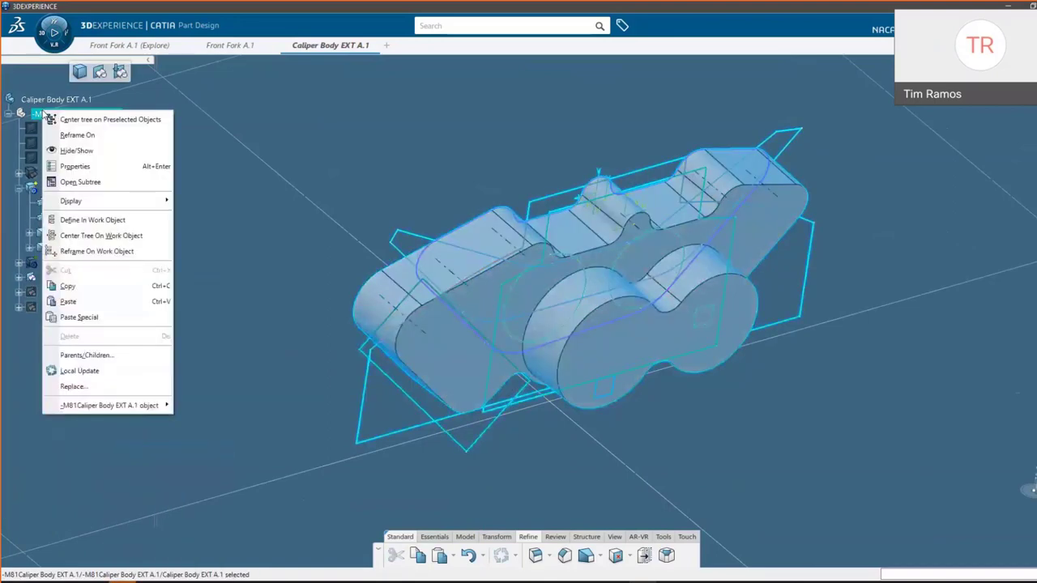
click(110, 301)
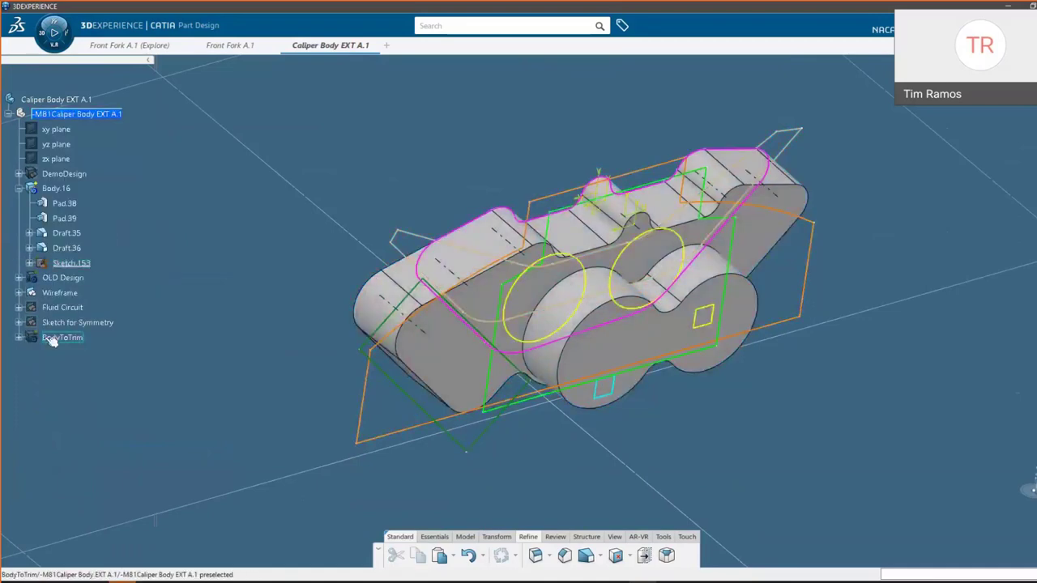
Step: Show the hidden BodyToTrim body alongside the new caliper body
right_click(50, 340)
click(65, 72)
middle_drag(490, 337, 463, 303)
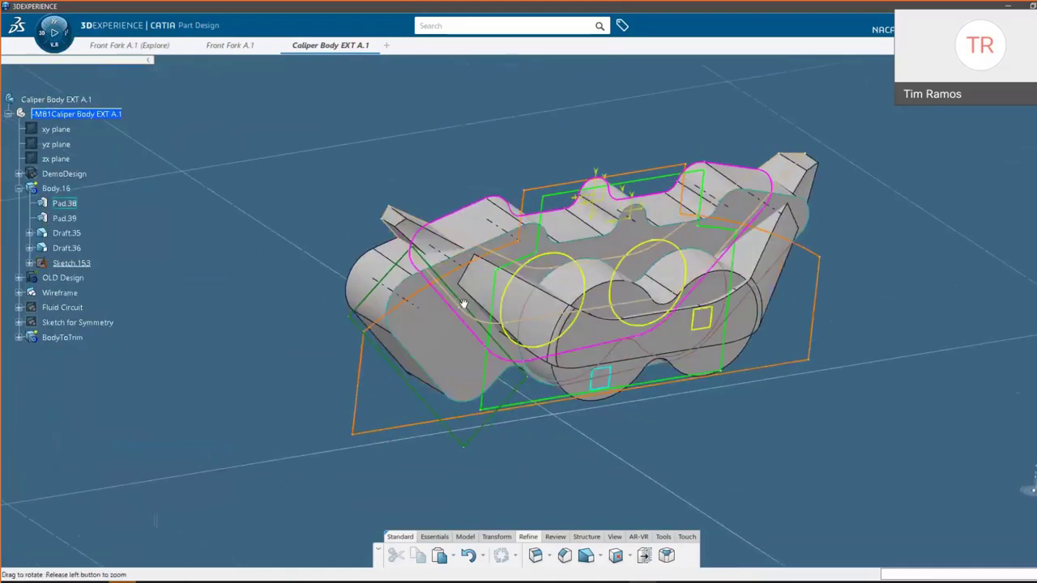
click(544, 318)
click(515, 221)
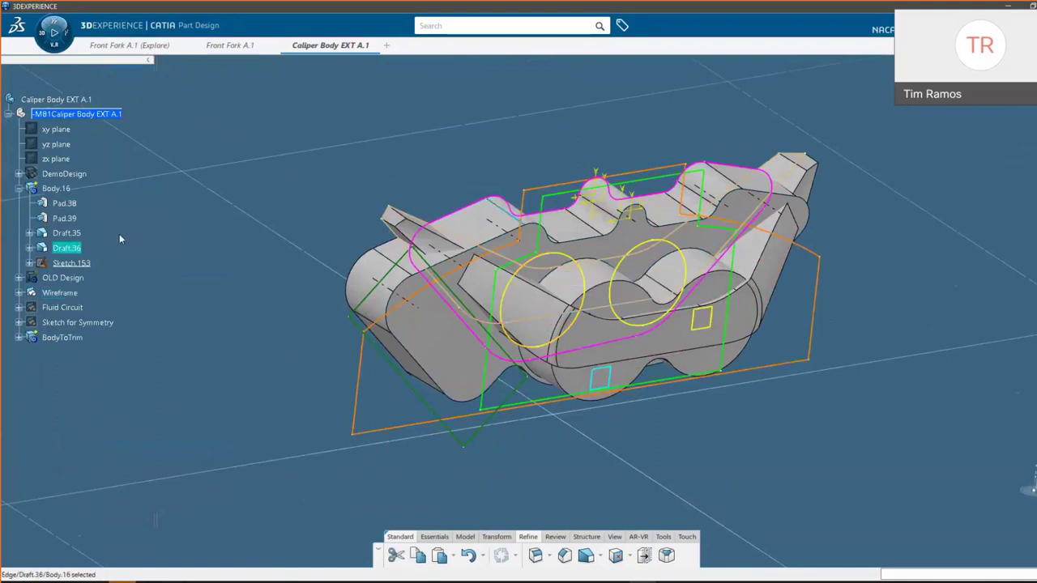
Step: Hide the Wireframe geometrical set so that only the solid bodies are displayed
right_click(63, 294)
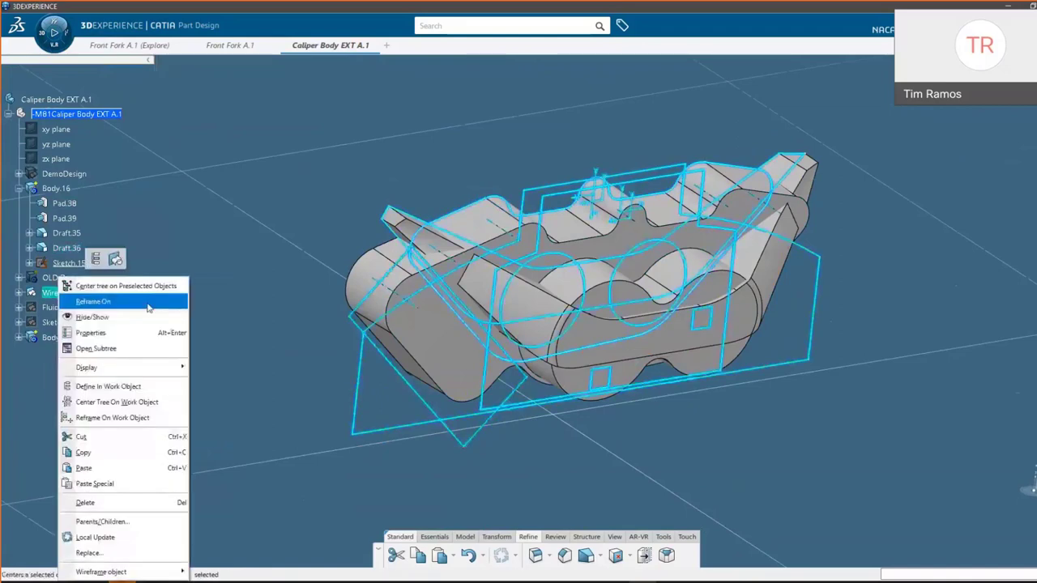
click(110, 324)
middle_drag(285, 321, 677, 390)
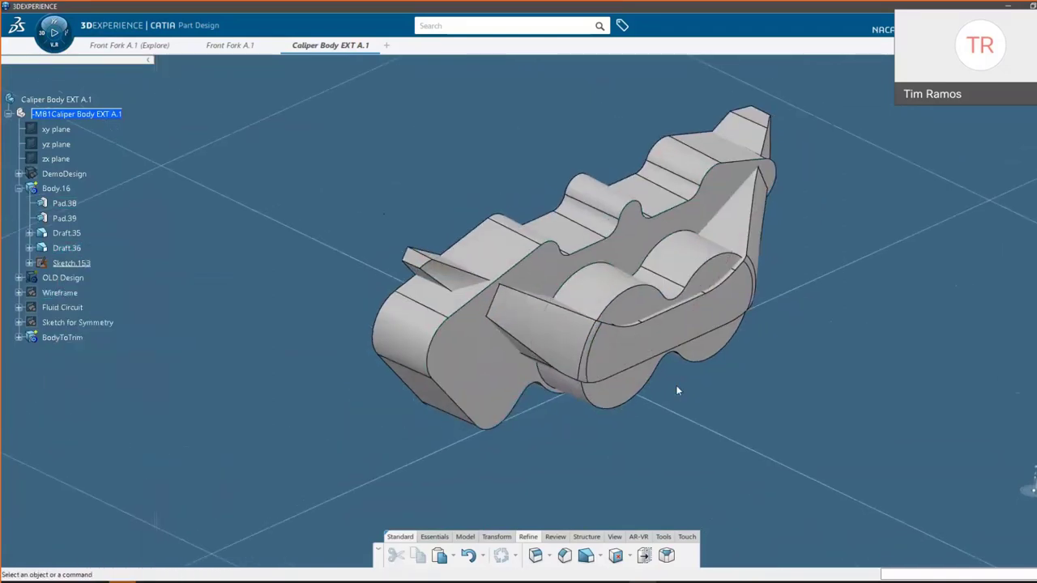
middle_drag(616, 423, 877, 228)
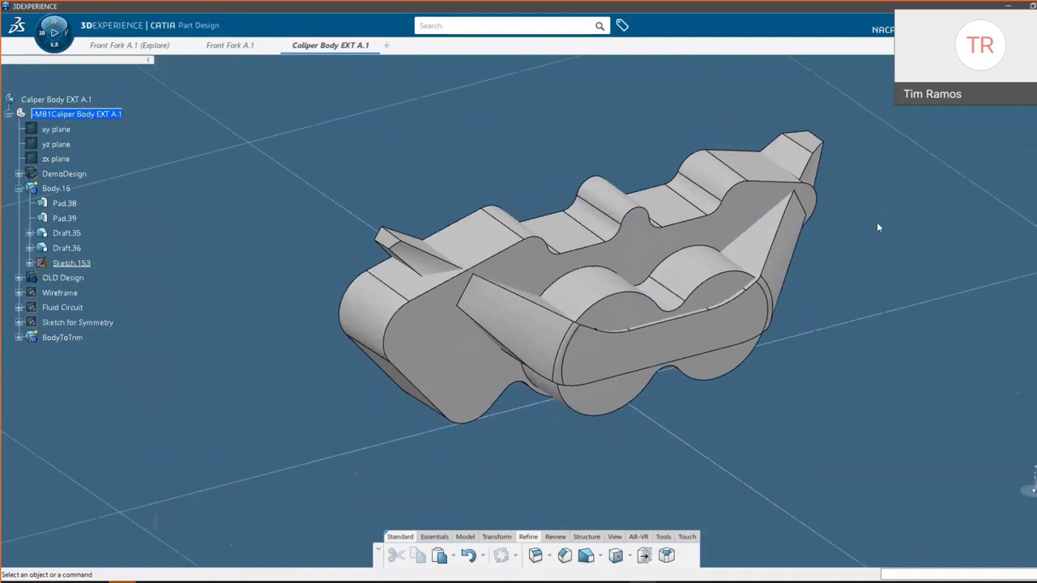
Step: Union-trim BodyToTrim with Body.16, selecting the outer faces of its two end arms as the faces to remove
click(498, 536)
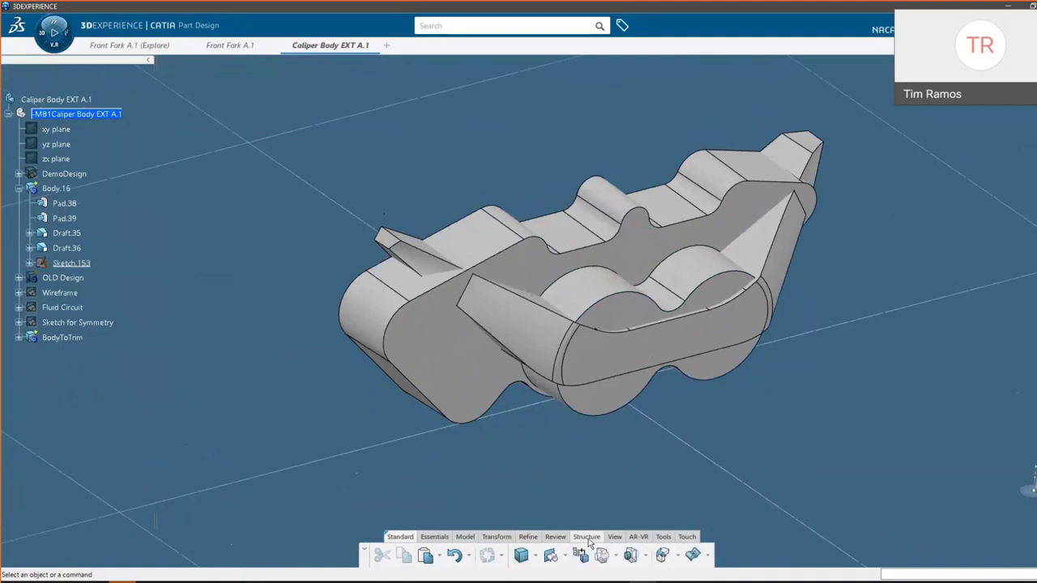
click(632, 556)
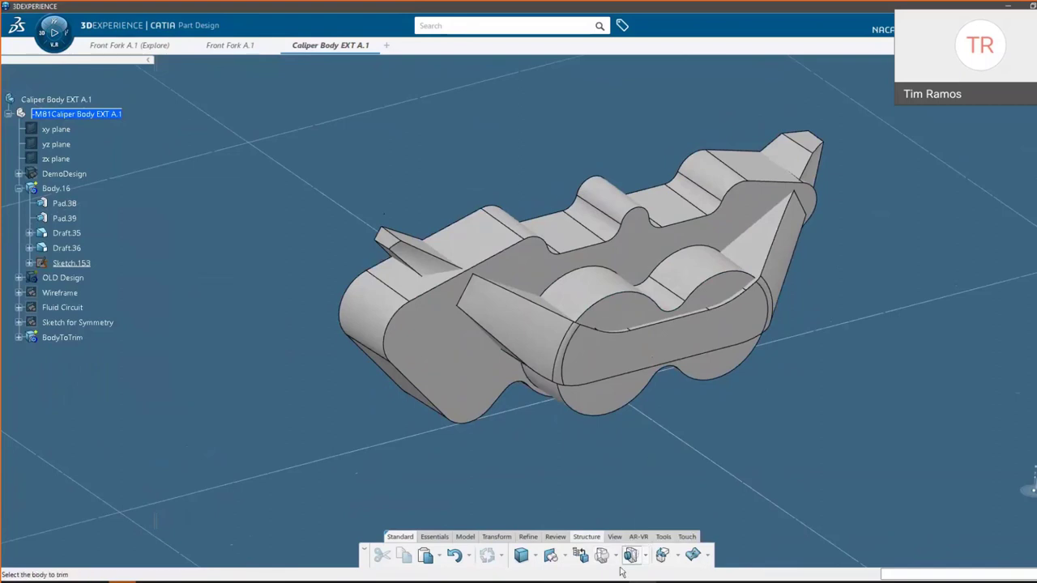
click(429, 262)
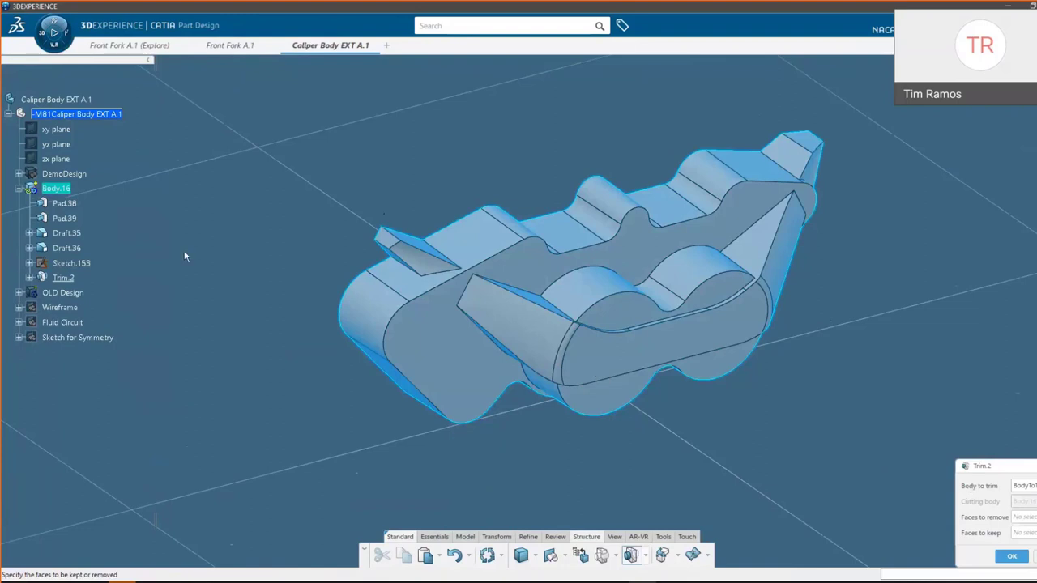
click(27, 279)
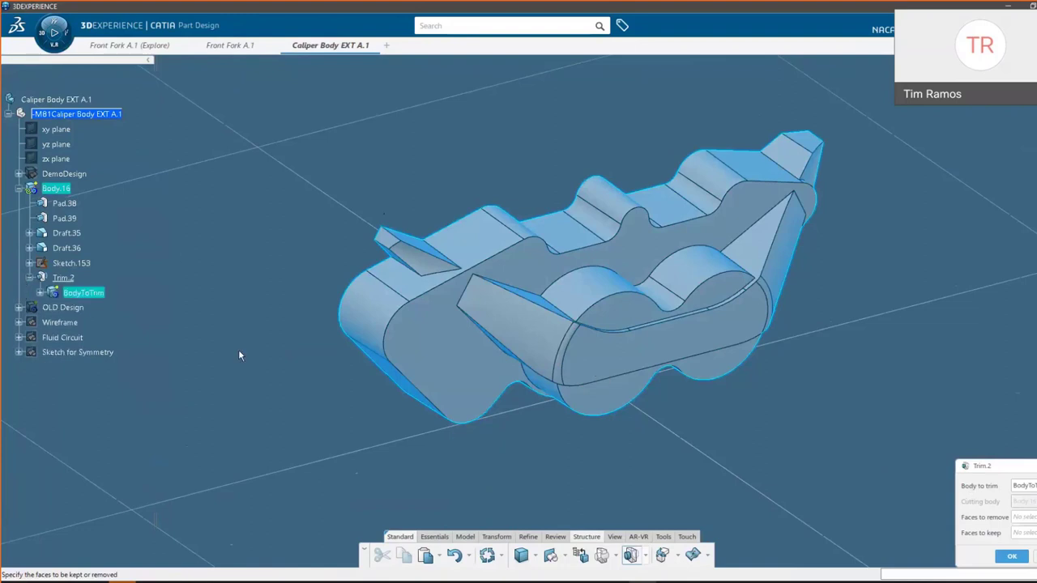
click(1022, 523)
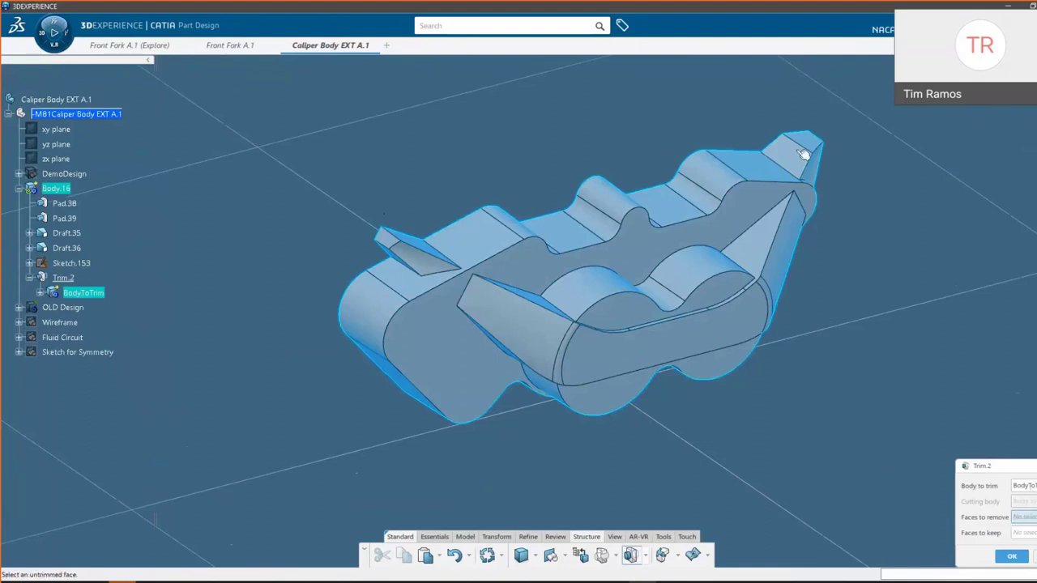
middle_drag(807, 154, 550, 291)
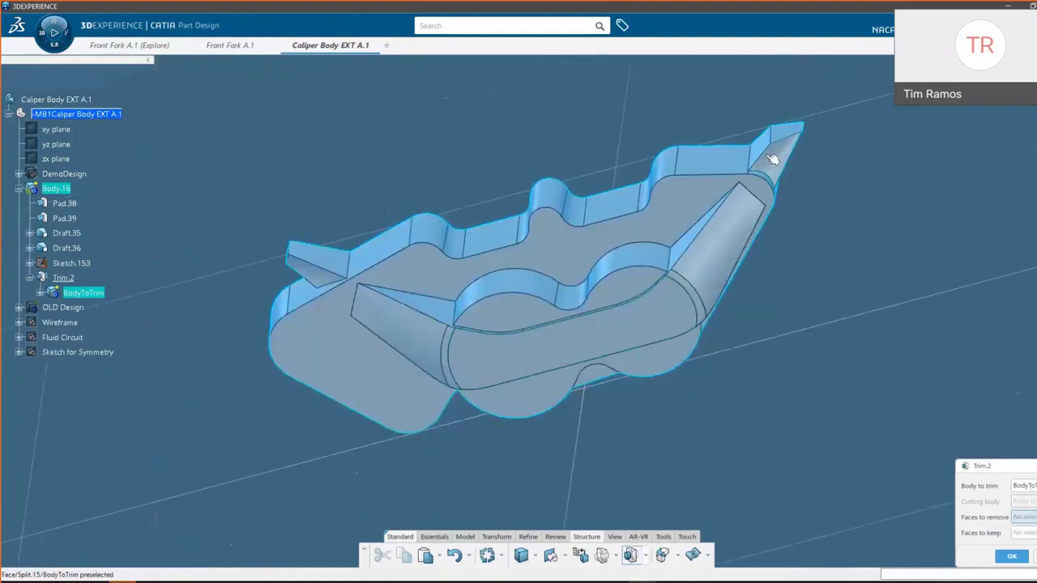
click(727, 247)
middle_drag(727, 248, 851, 201)
click(359, 240)
middle_drag(535, 276, 584, 328)
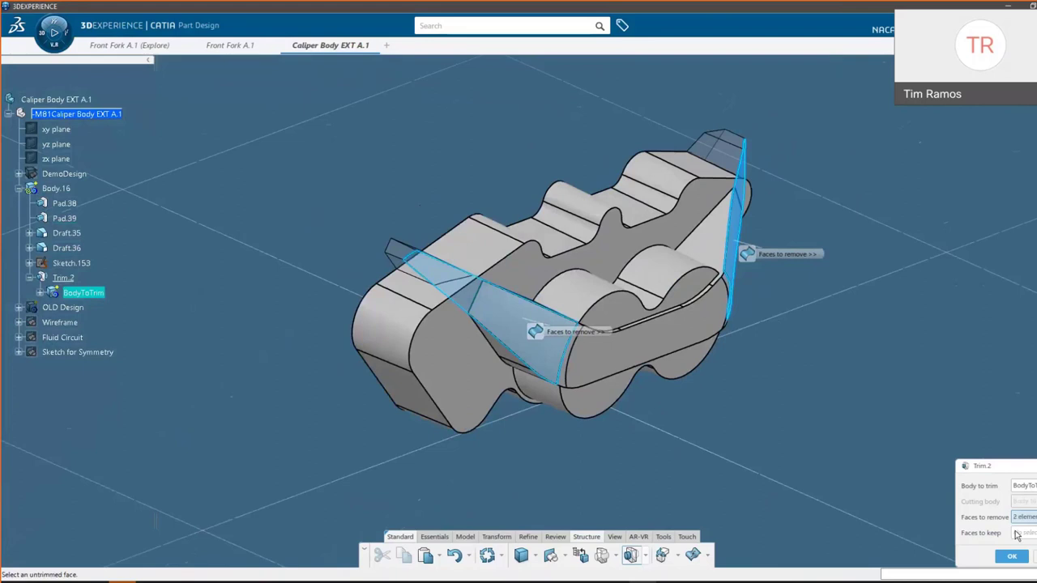
click(1013, 557)
Step: Fillet the upper edge where the piston housing meets the caliper block, pulling the radius freehand to about 14 mm
middle_drag(724, 331, 621, 329)
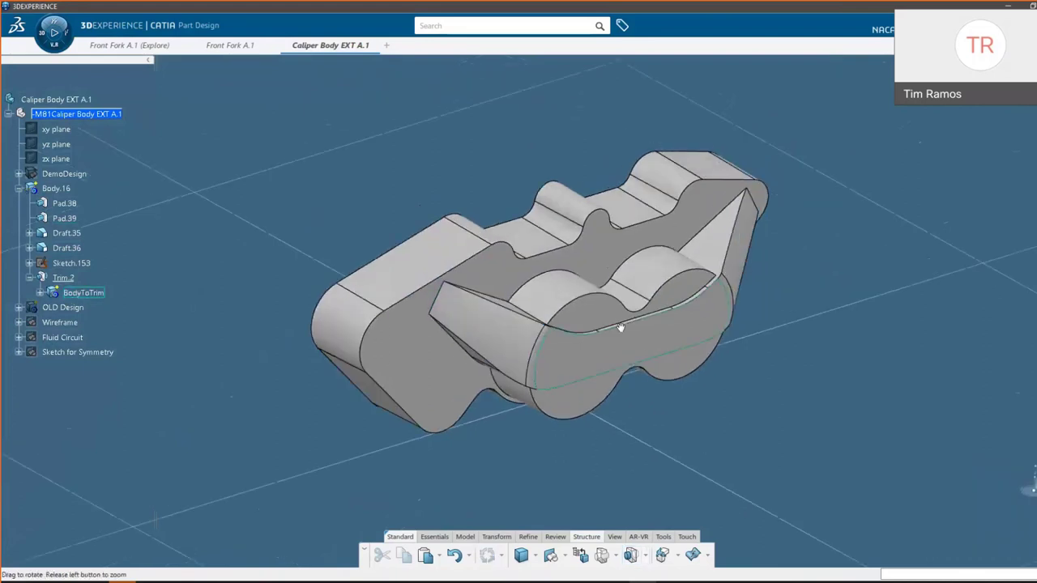
click(554, 277)
click(748, 288)
click(523, 538)
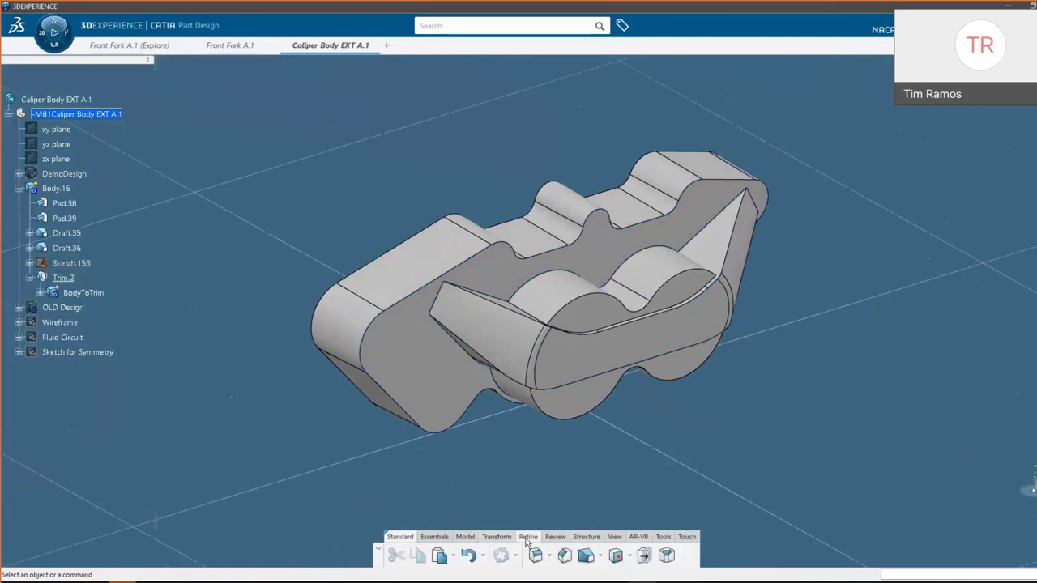
click(548, 279)
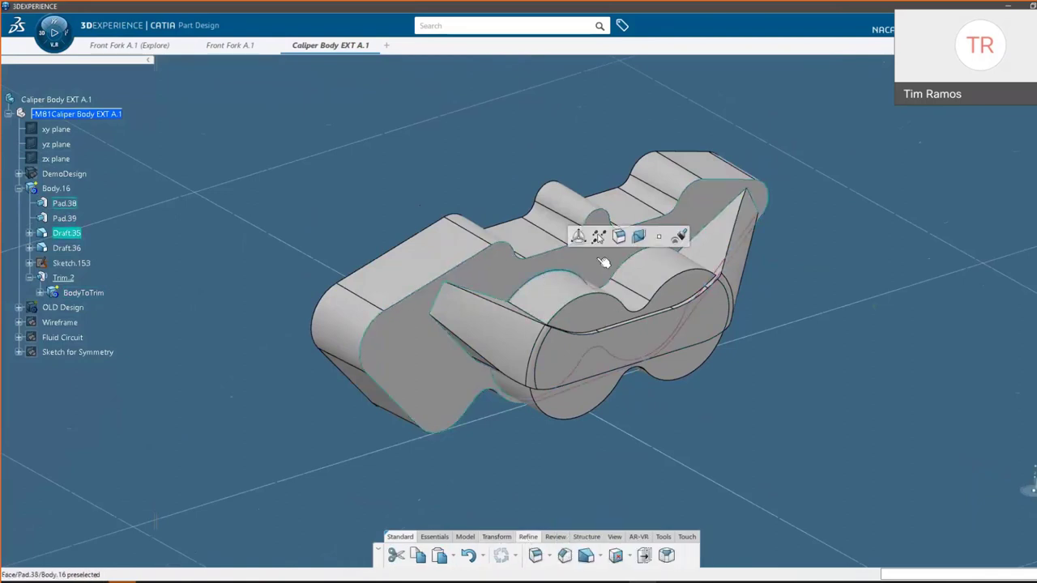
click(619, 237)
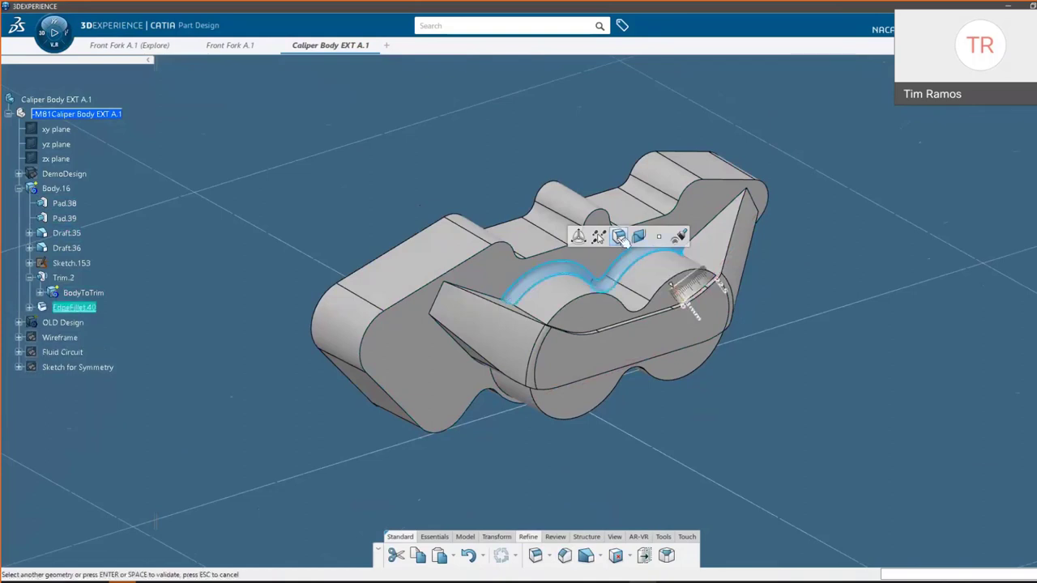
middle_drag(656, 278, 544, 352)
drag(539, 346, 602, 306)
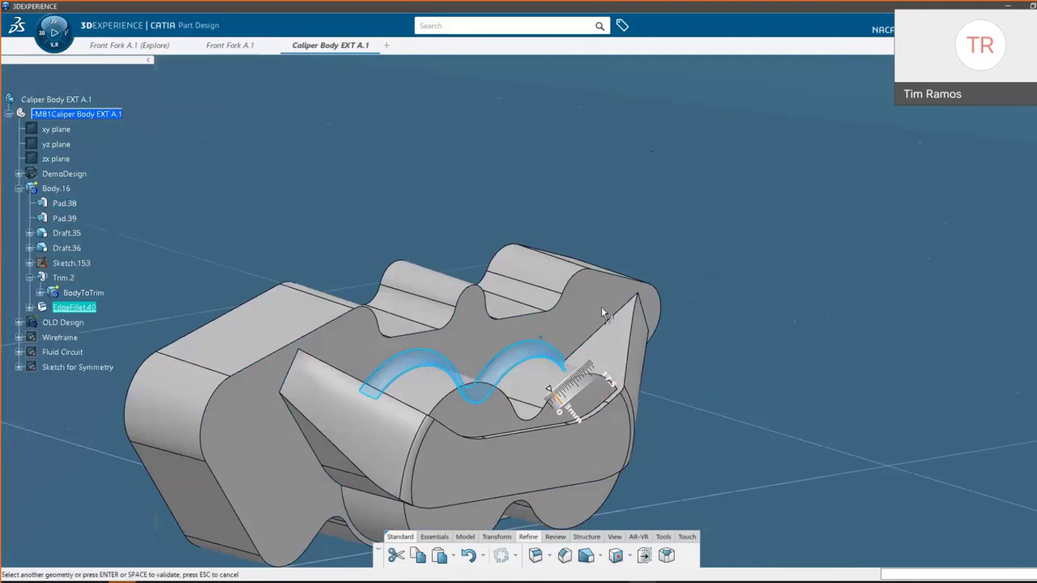
click(551, 327)
drag(558, 338, 598, 379)
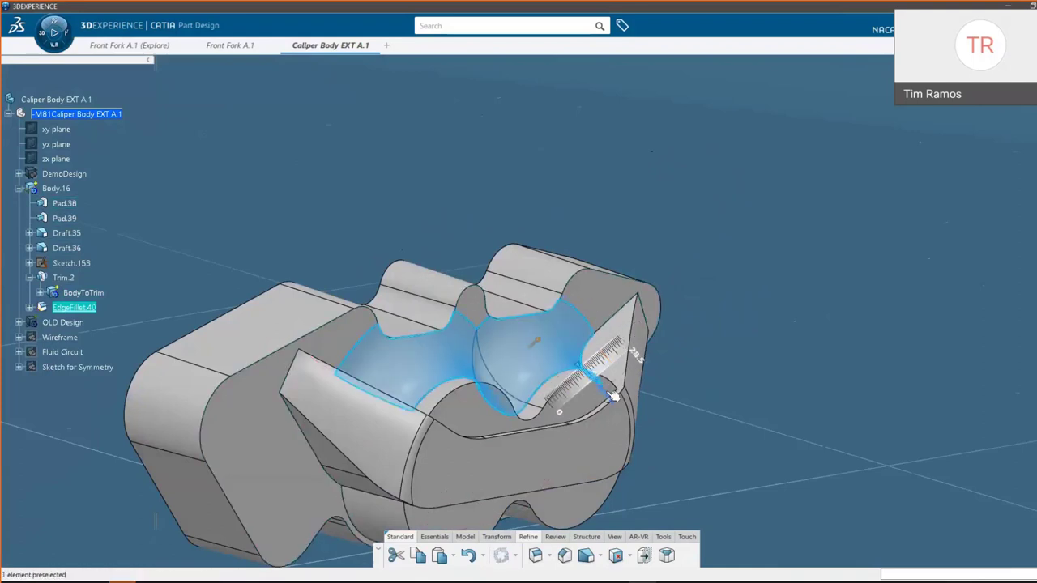
double_click(611, 396)
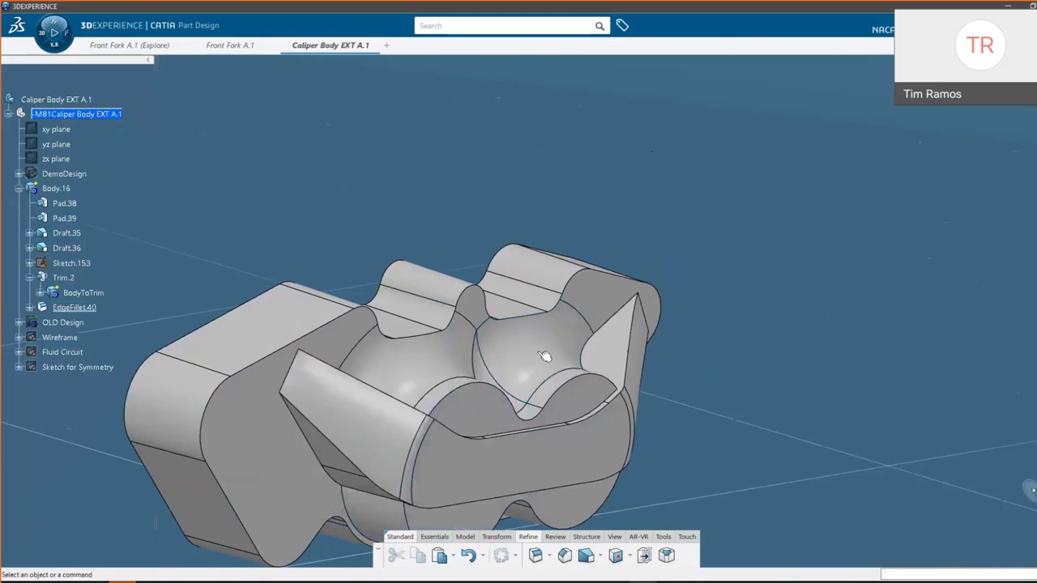
Step: Set the radius of the upper piston housing fillet, EdgeFillet.40, to 3 mm
double_click(544, 354)
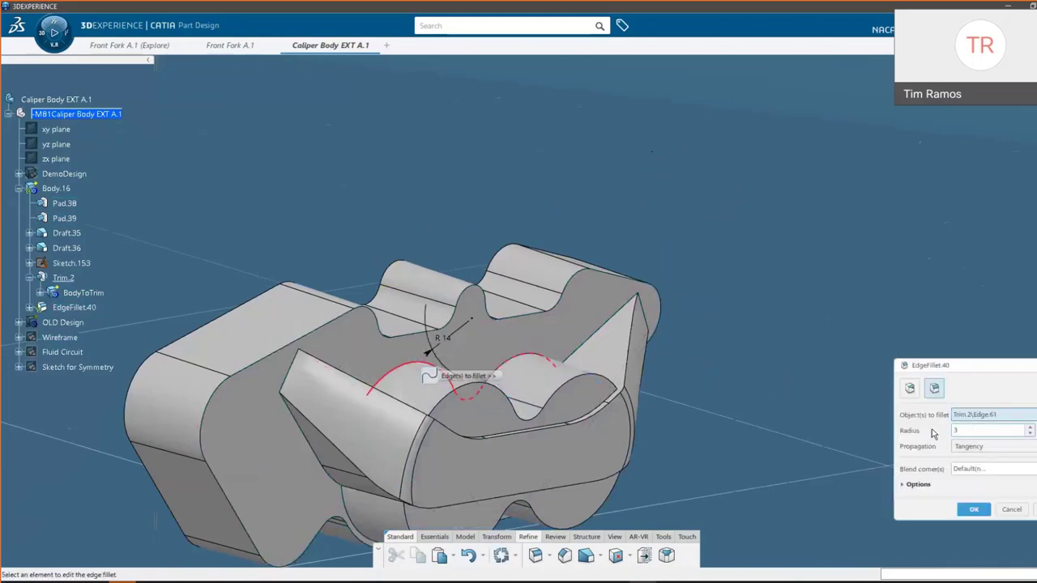
key(Return)
click(729, 353)
Step: Fillet the underside edge where the piston housing meets the caliper block with a 3 mm radius and tangency propagation
middle_drag(567, 394, 607, 378)
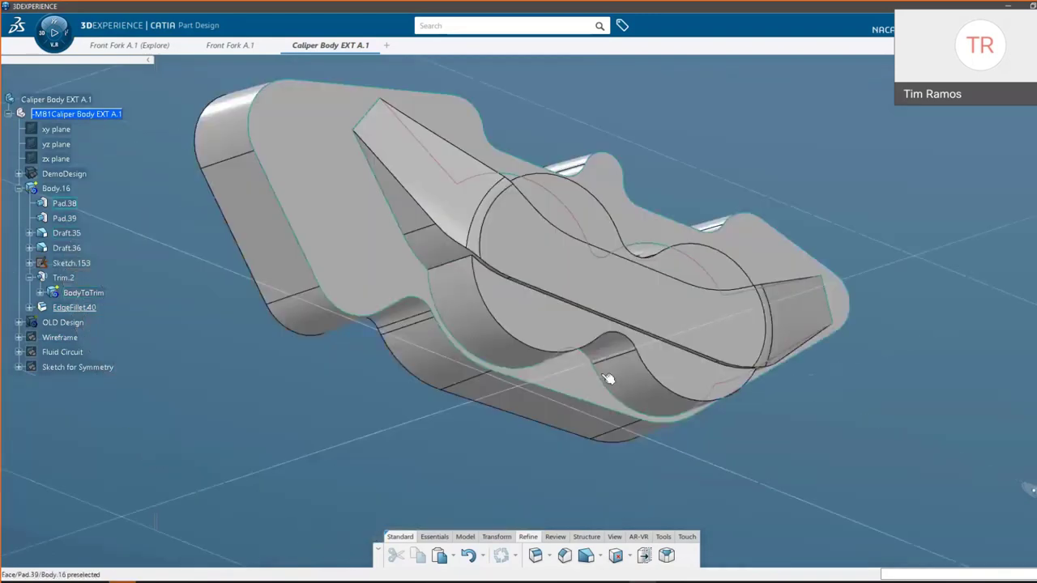
click(538, 371)
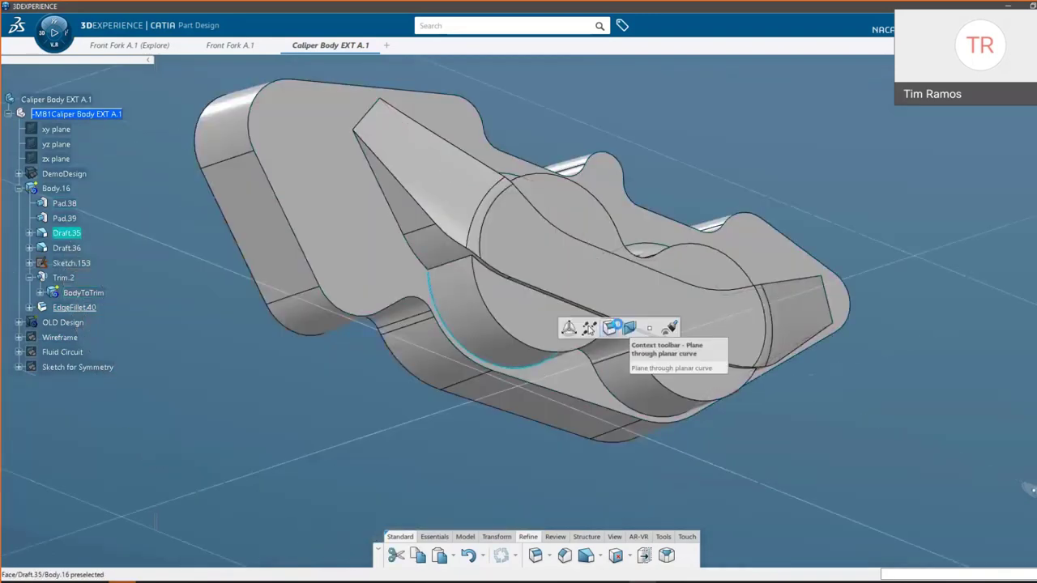
click(535, 555)
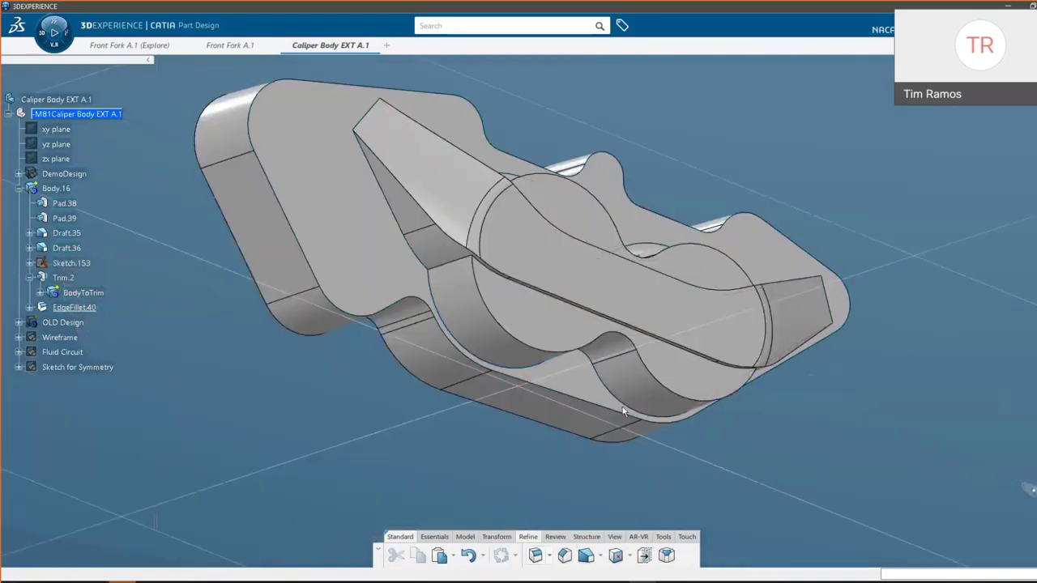
click(588, 354)
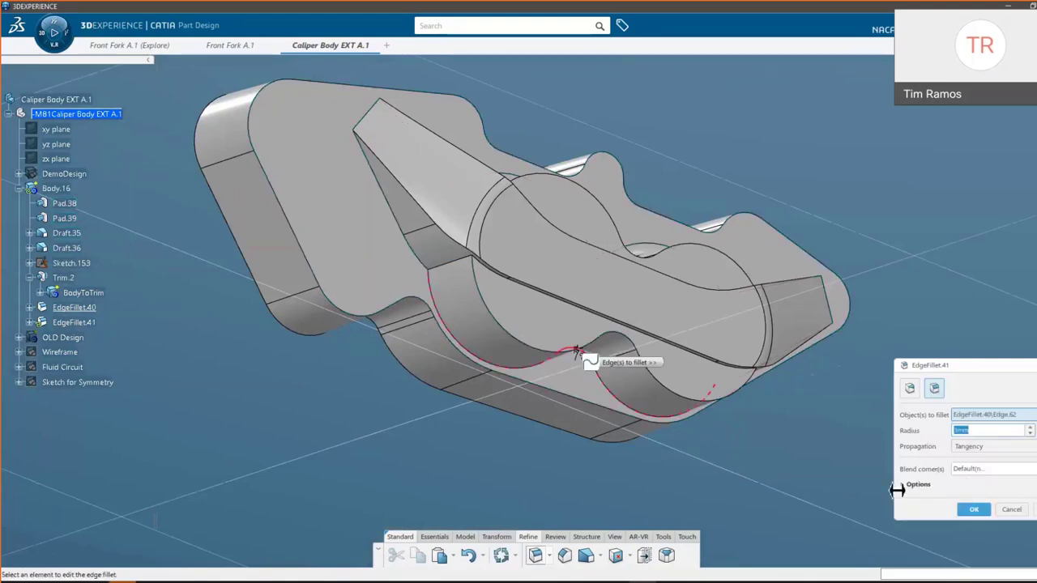
click(973, 508)
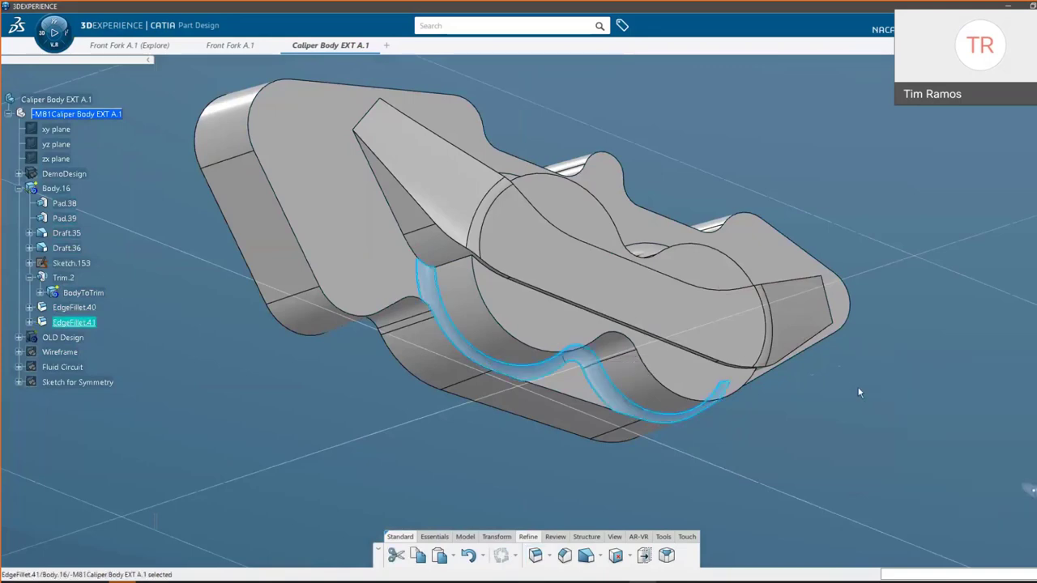
Step: Show the Wireframe geometrical set again to make its sketches available
middle_drag(564, 280, 508, 363)
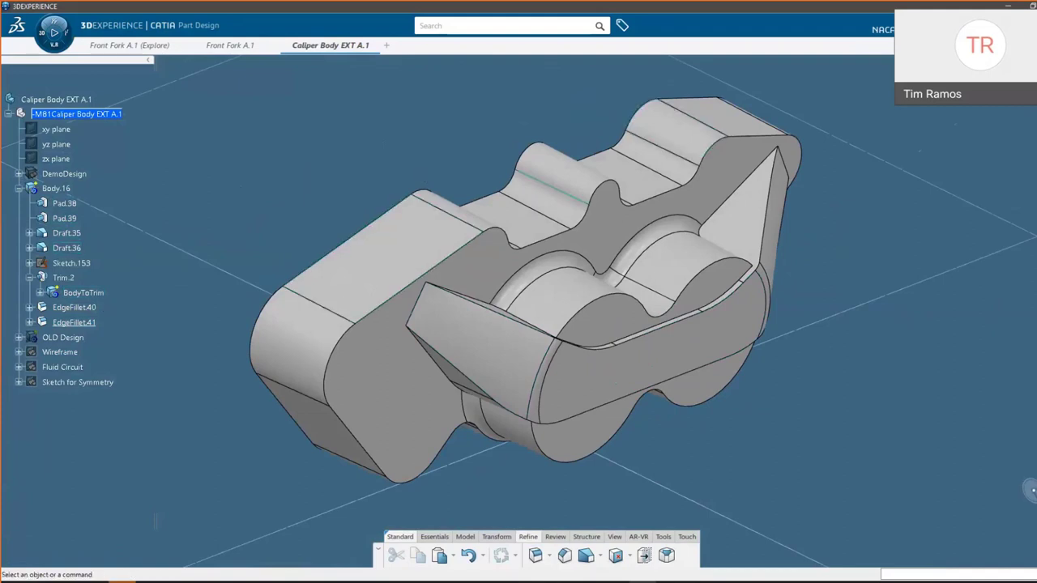
click(62, 354)
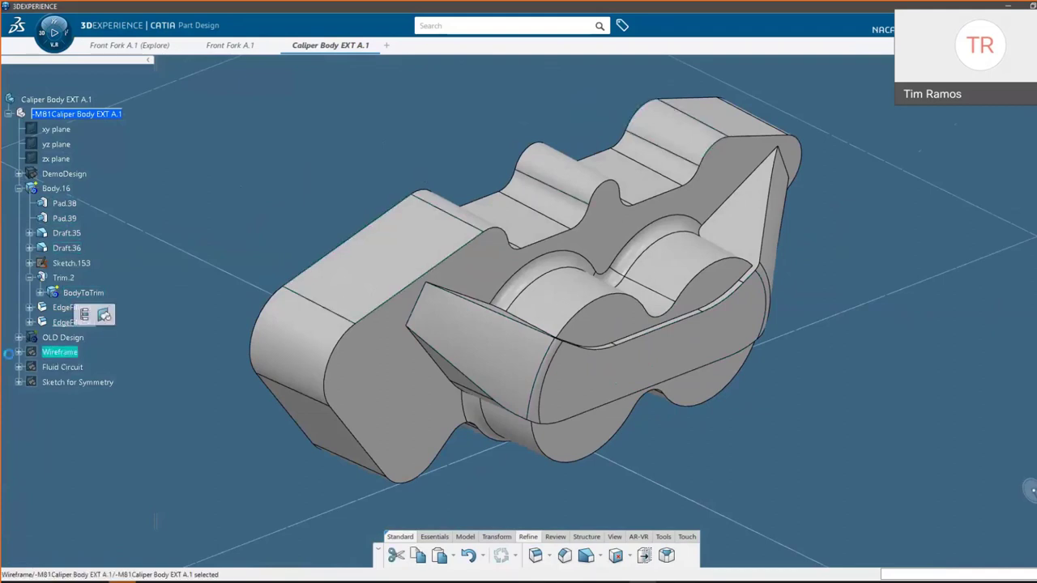
right_click(57, 358)
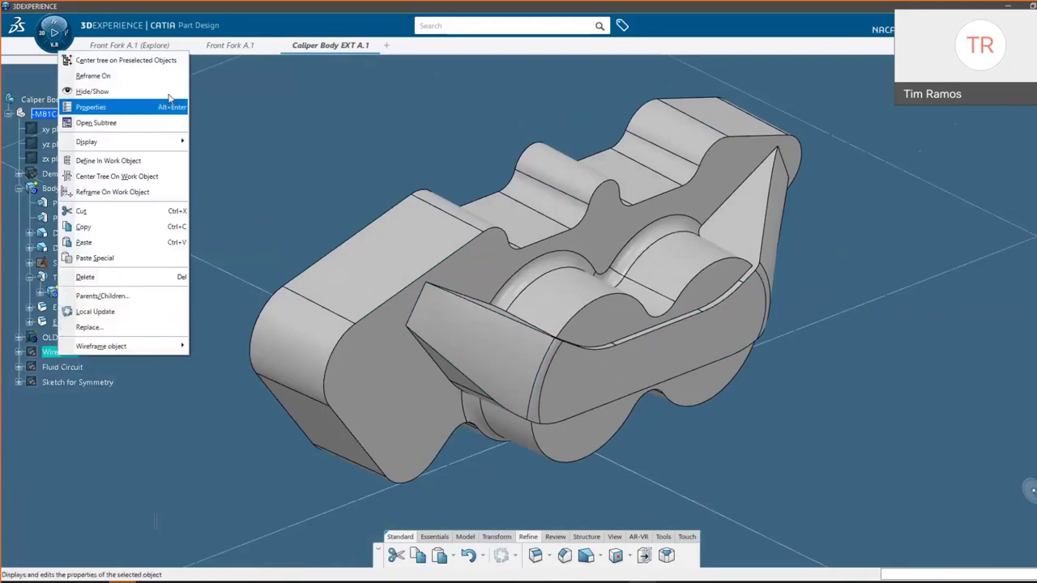
click(98, 86)
middle_drag(601, 192, 586, 280)
click(604, 182)
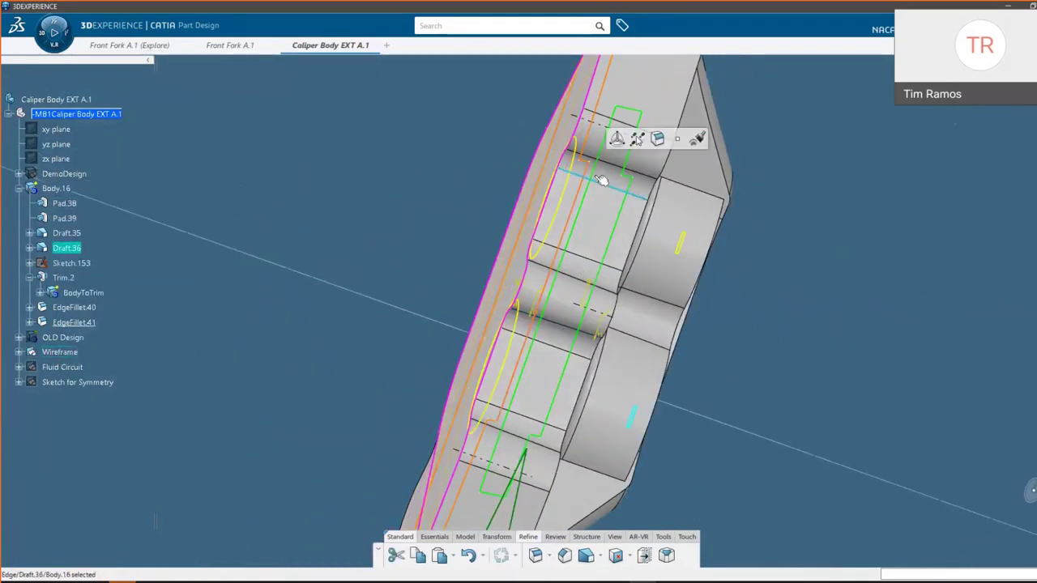
click(633, 193)
mouse_move(633, 193)
middle_down()
mouse_move(792, 305)
mouse_move(667, 301)
mouse_move(567, 235)
middle_up()
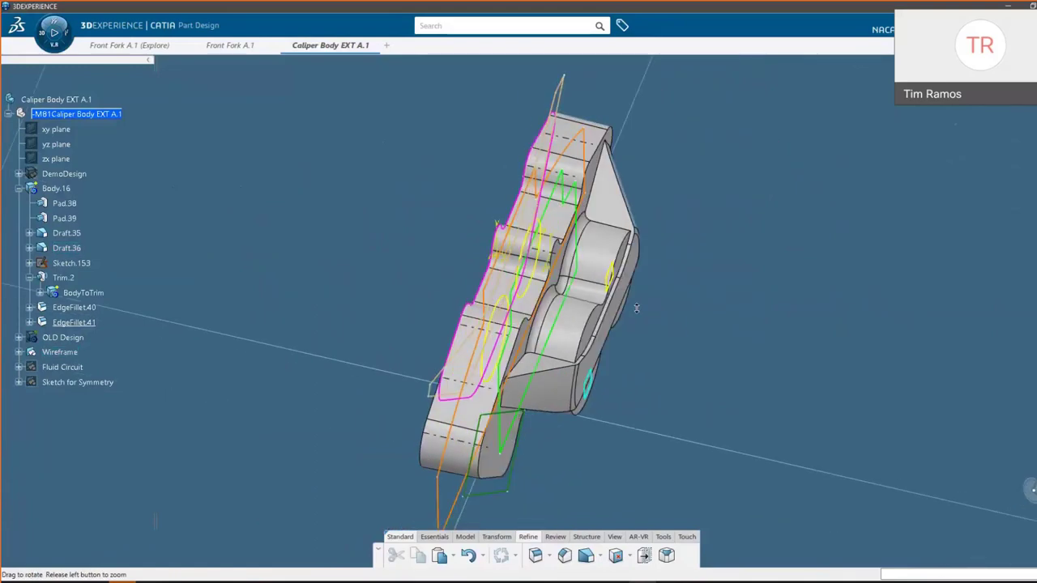
Step: Cut a freehand pocket about 47 mm deep into the caliper block from the large orange outline, Sketch.21
click(535, 213)
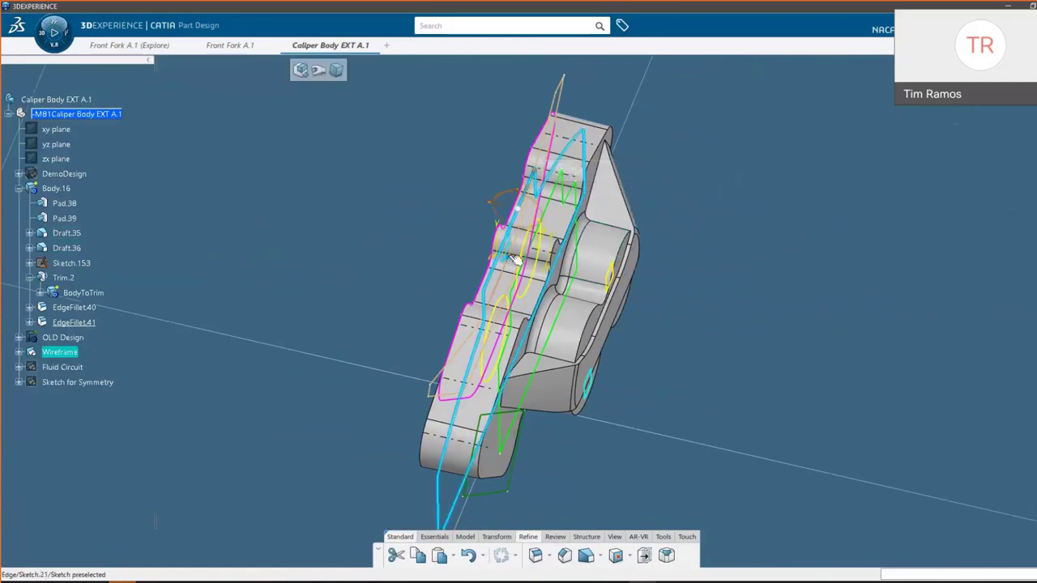
middle_drag(531, 255, 570, 300)
click(507, 220)
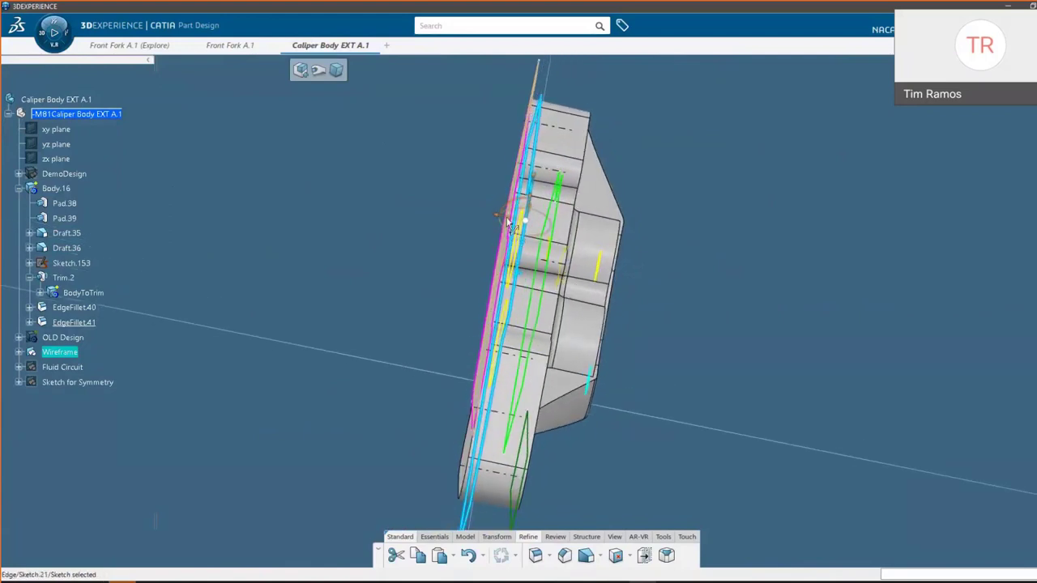
click(470, 212)
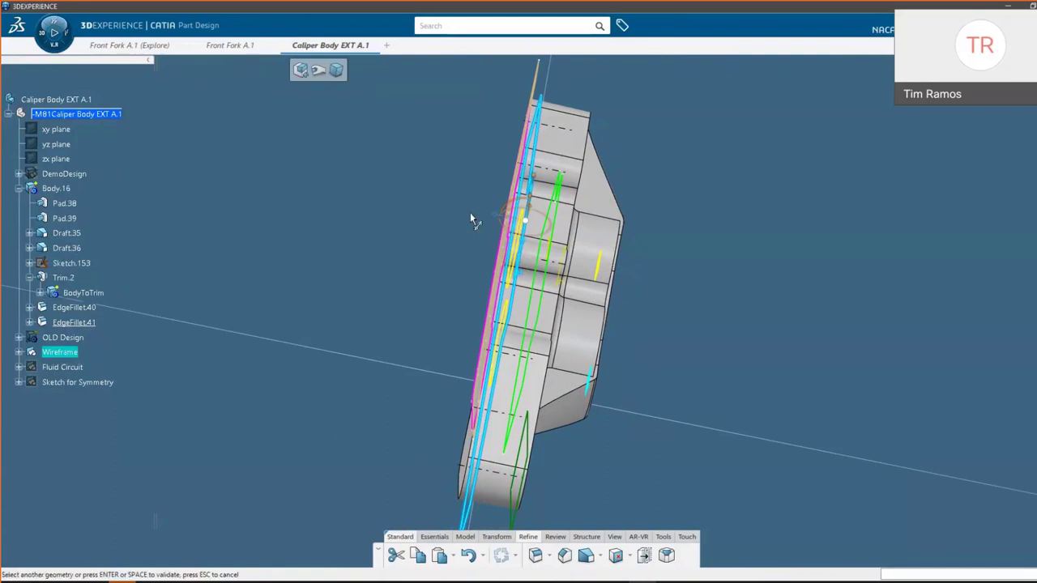
middle_drag(465, 324, 653, 250)
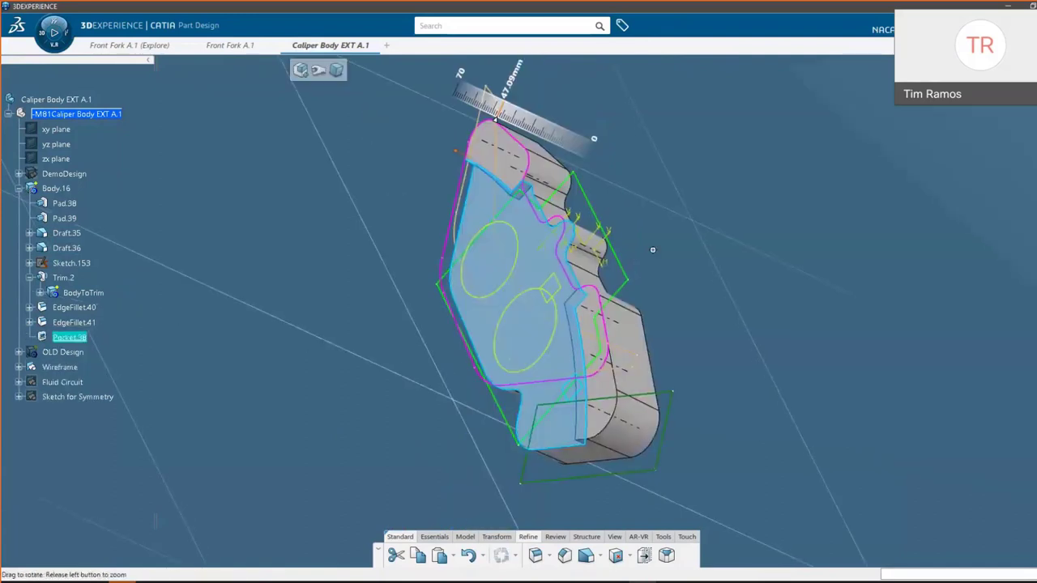
click(685, 232)
Step: Cut a freehand pocket about 105 mm deep into the caliper block from the bright green angular outline, Sketch.28
click(594, 200)
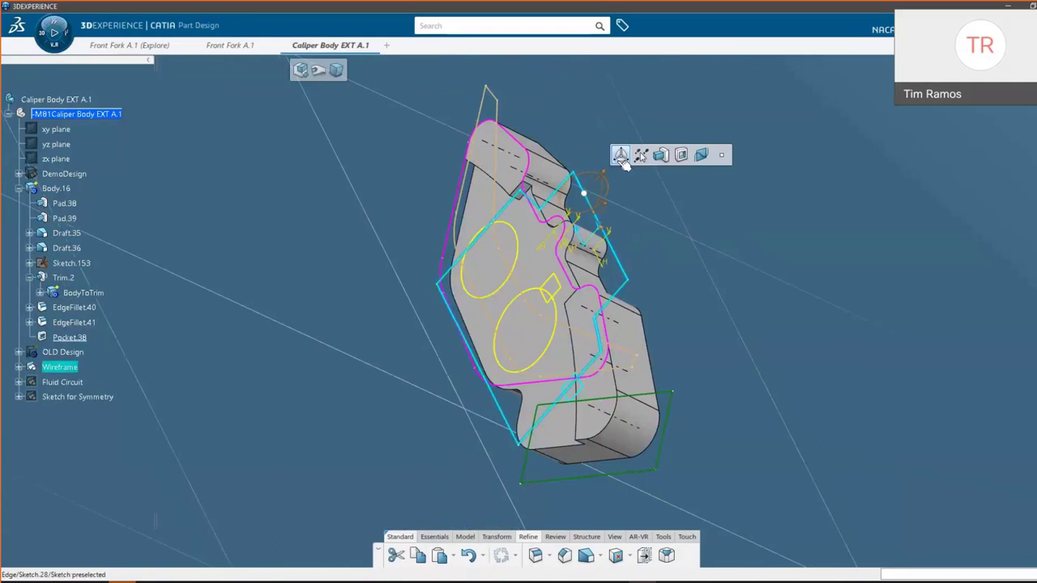
click(682, 155)
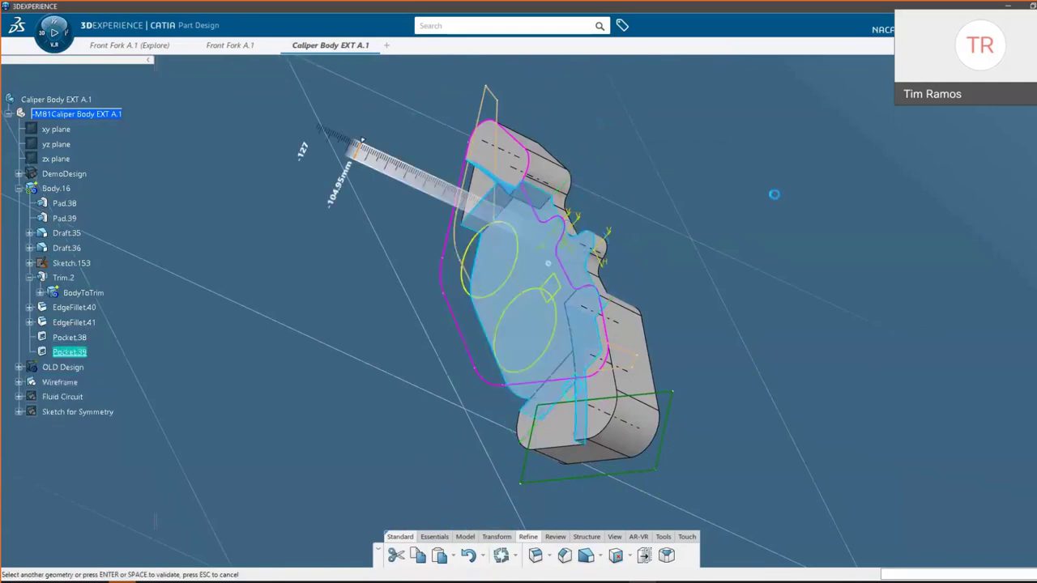
click(354, 198)
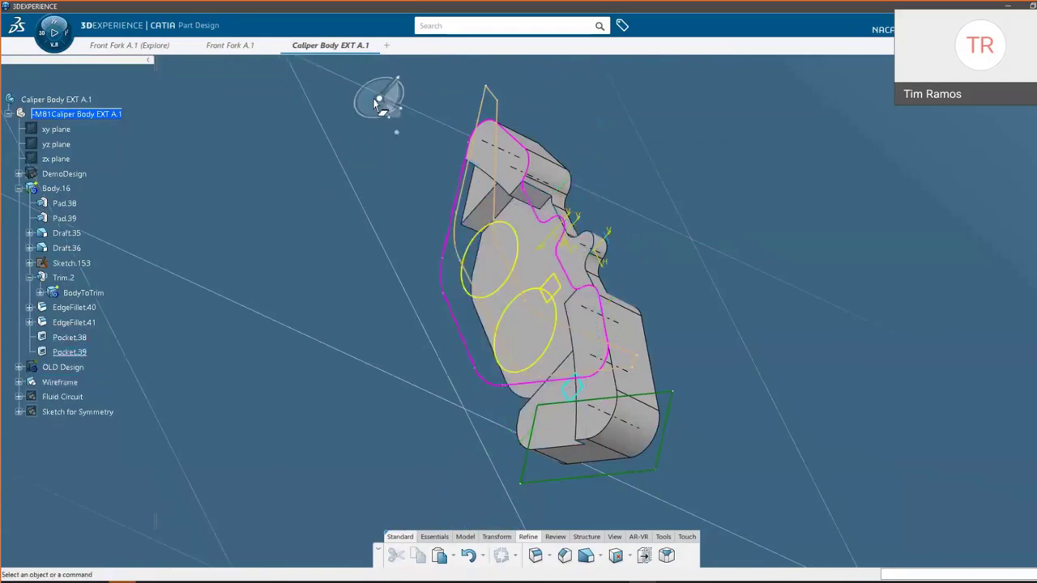
drag(377, 102, 315, 176)
Step: Start a 1.5° draft and select the six side walls of the two new pockets as the faces to draft
middle_drag(700, 305, 701, 228)
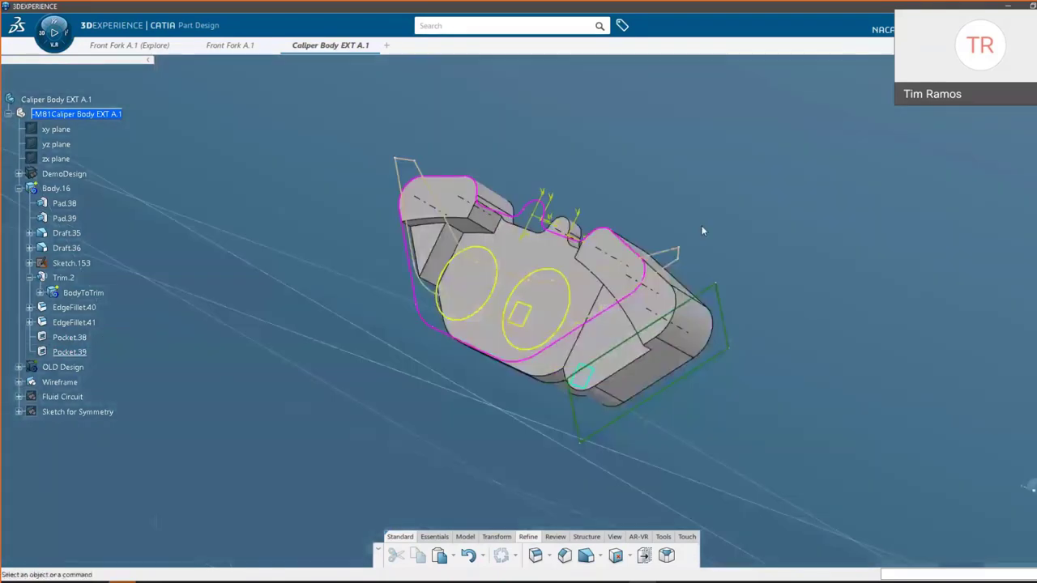
click(586, 556)
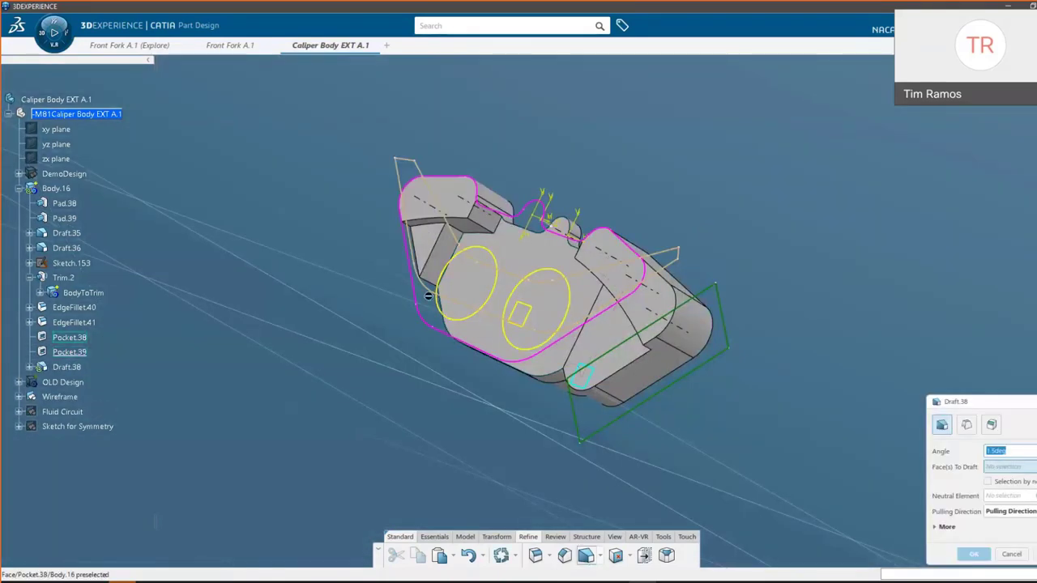
click(459, 252)
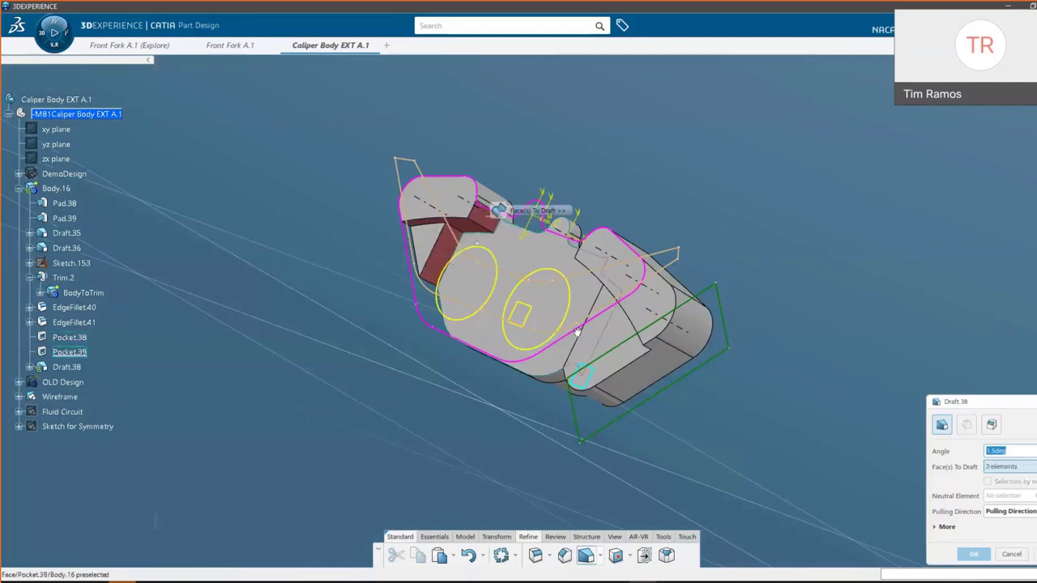
middle_drag(577, 332, 602, 250)
click(602, 247)
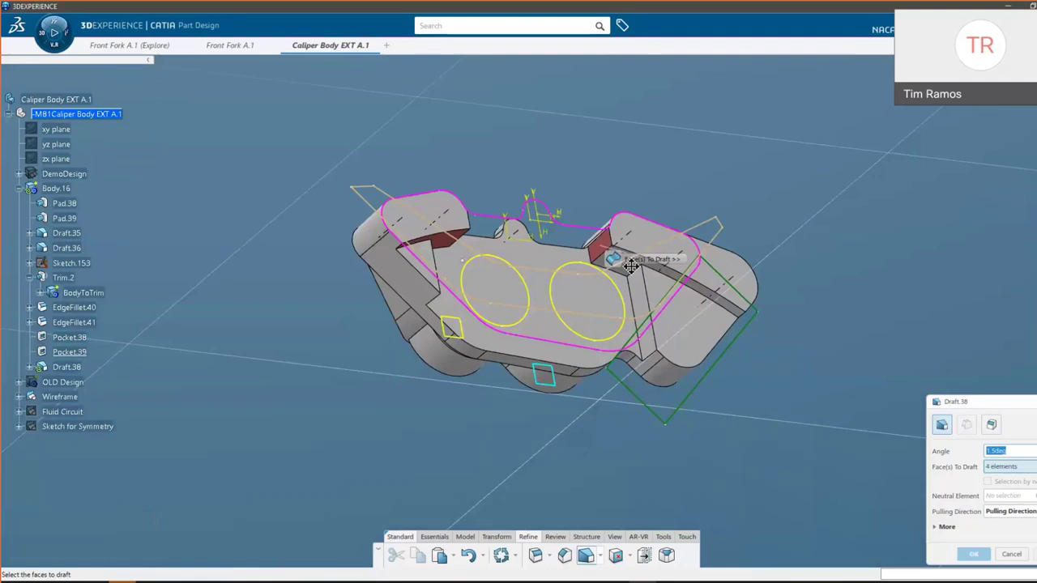
drag(614, 261, 608, 169)
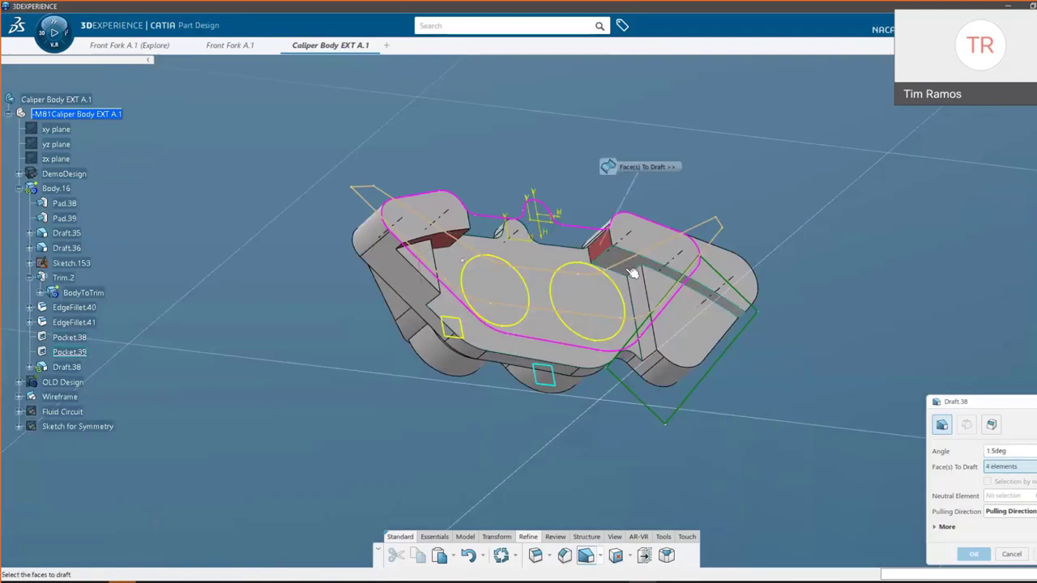
click(638, 294)
click(638, 293)
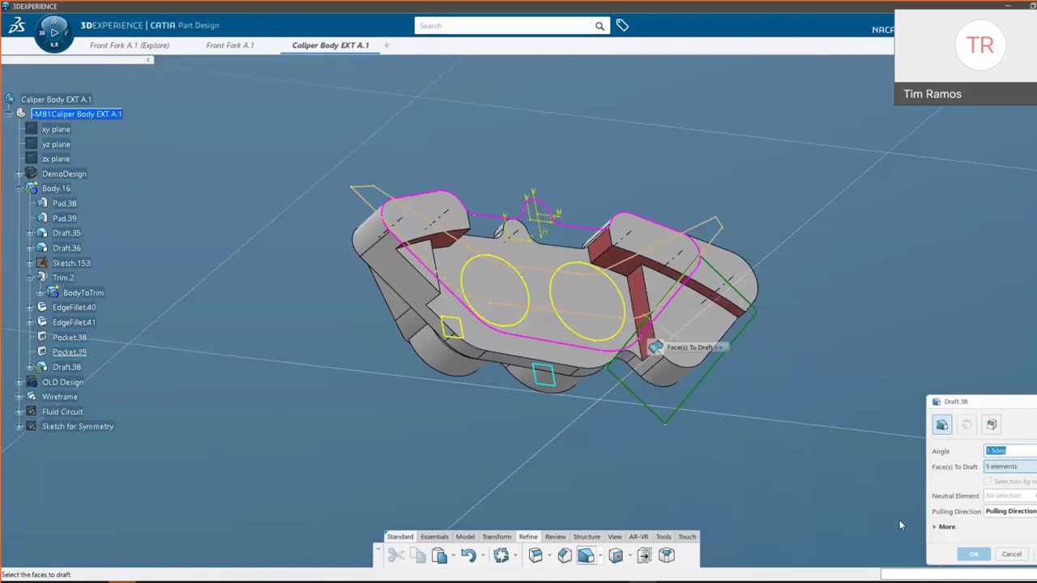
Step: Use the flat pocket floor around the piston circles as the draft's neutral element and create the draft
click(1000, 496)
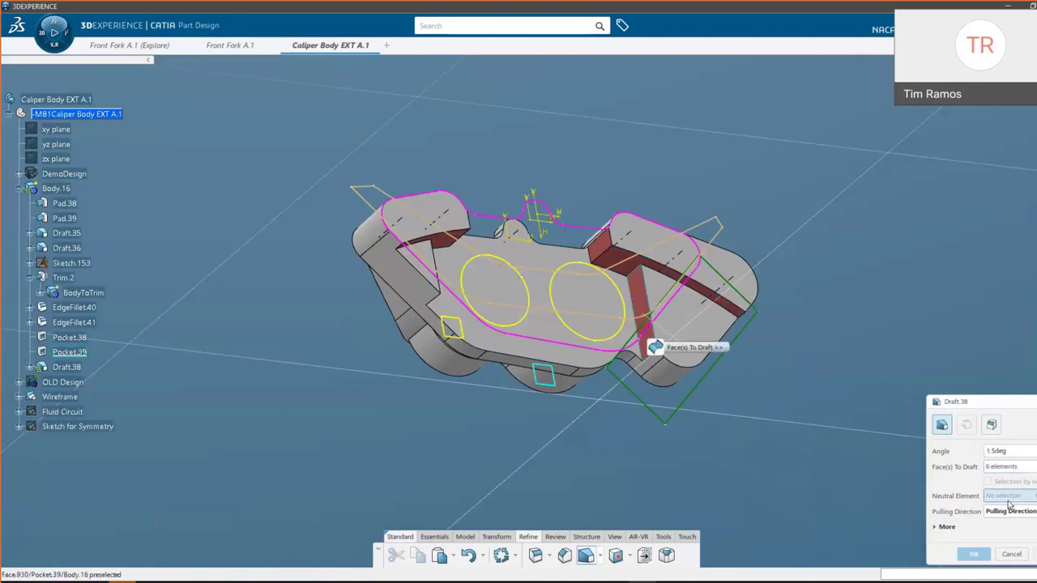
click(540, 285)
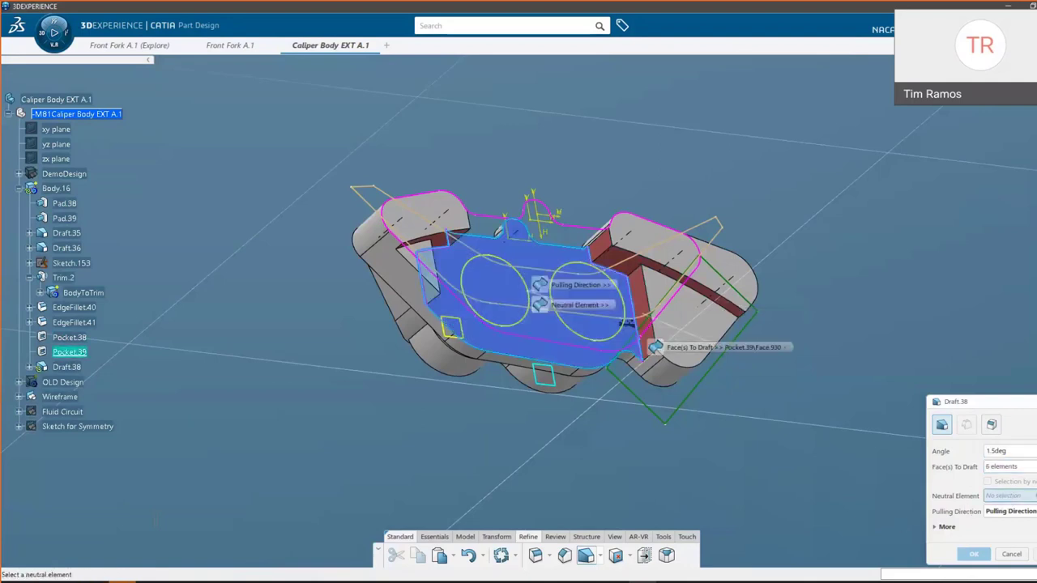
middle_drag(521, 306, 451, 278)
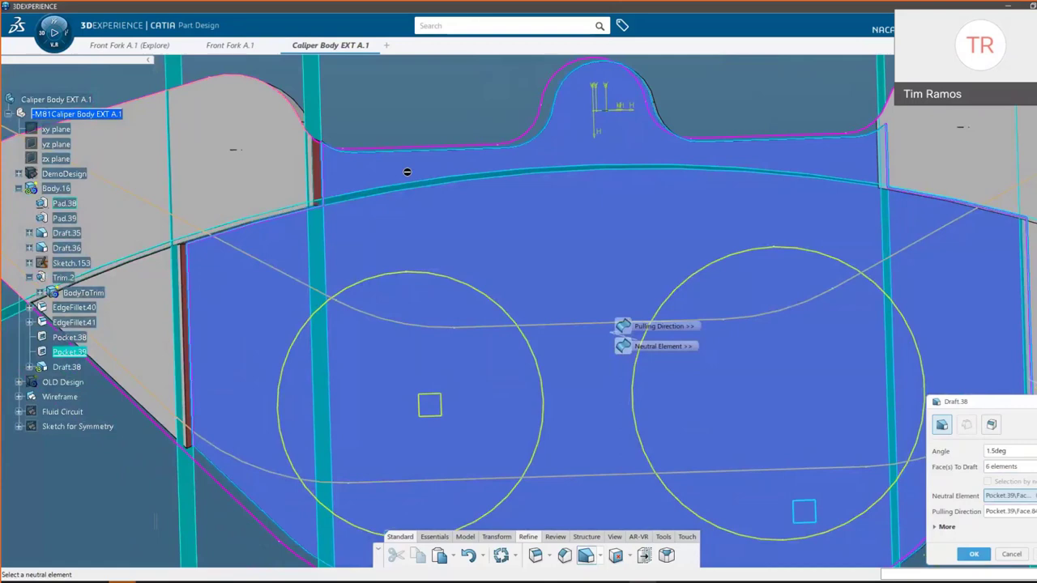
click(974, 553)
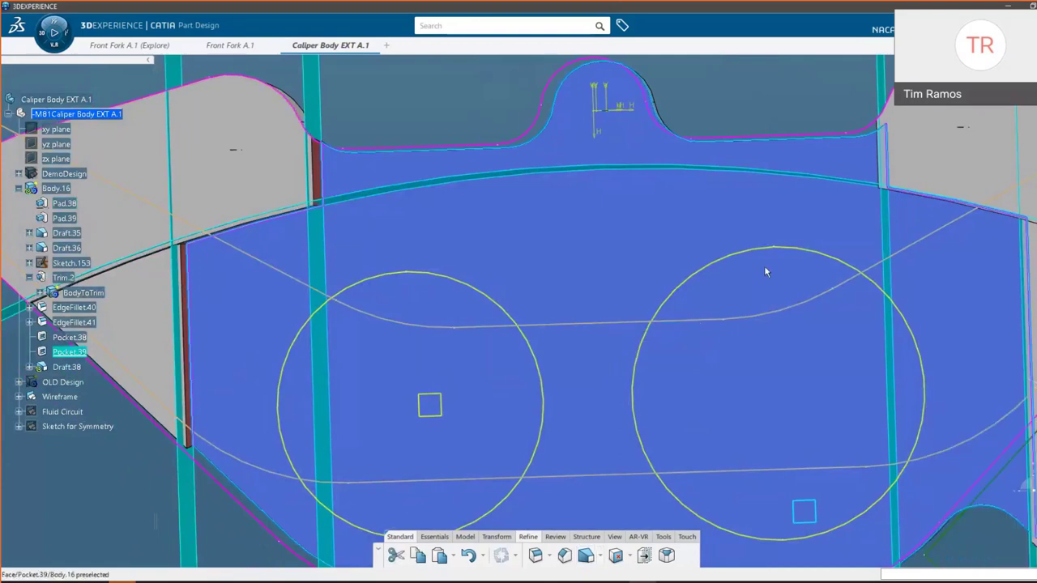
Step: Hide the Wireframe geometrical set, inspect the bare caliper body around the piston housing, and show the set again
middle_drag(648, 191, 616, 295)
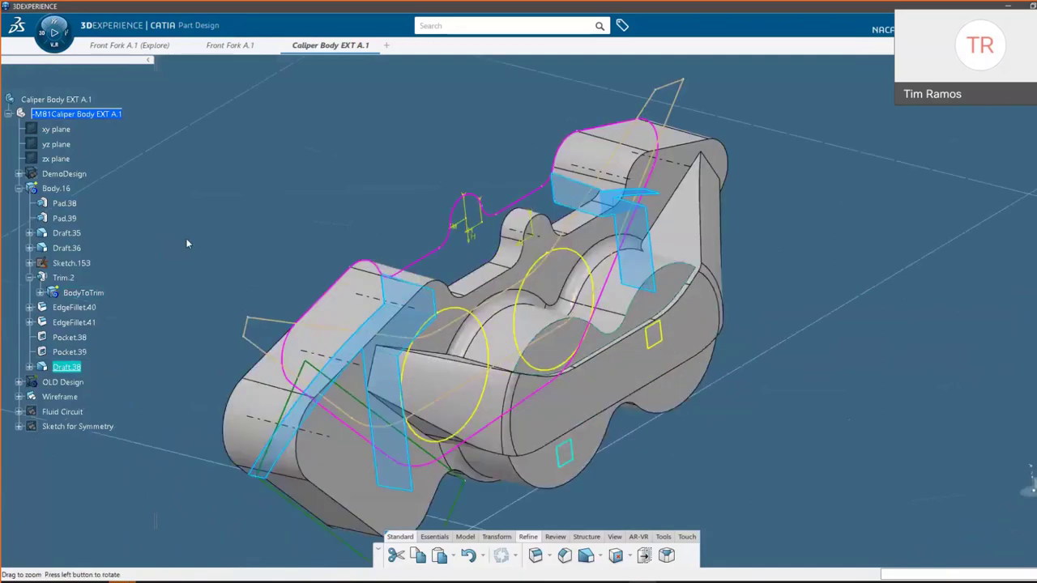
click(59, 396)
right_click(59, 397)
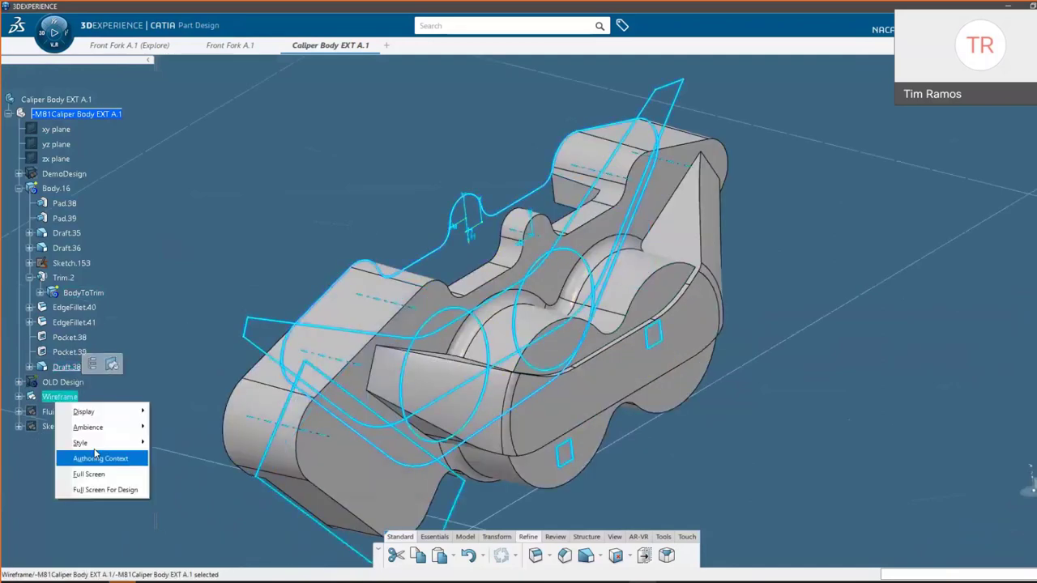
click(203, 331)
right_click(50, 397)
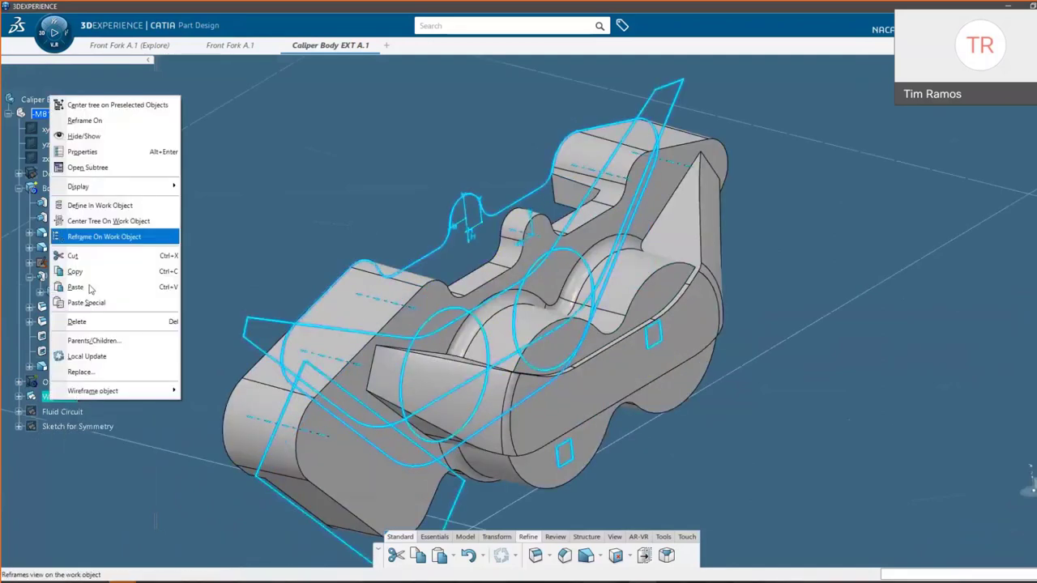
click(87, 137)
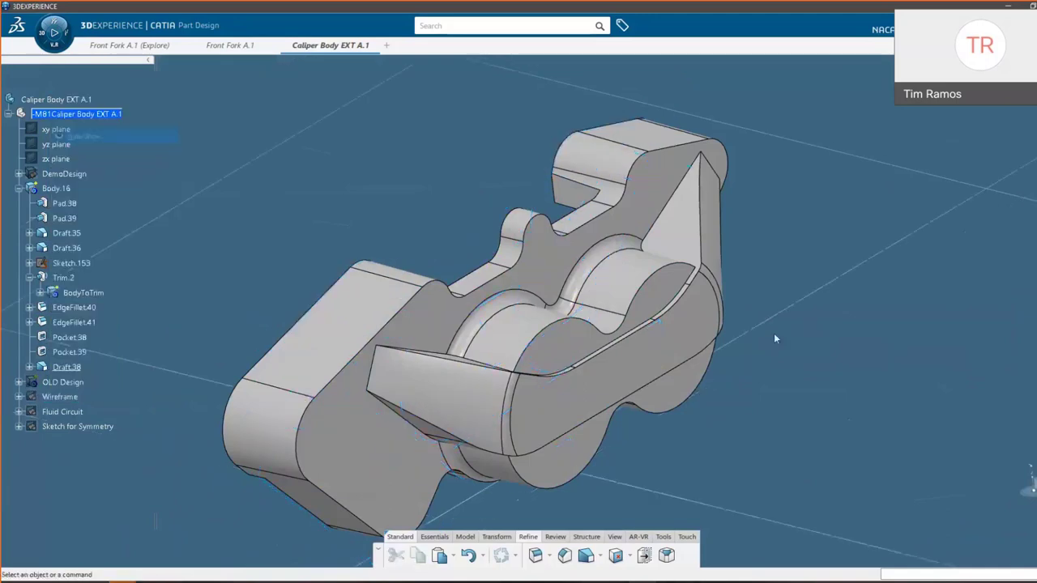
middle_drag(544, 347, 567, 405)
middle_drag(622, 259, 648, 264)
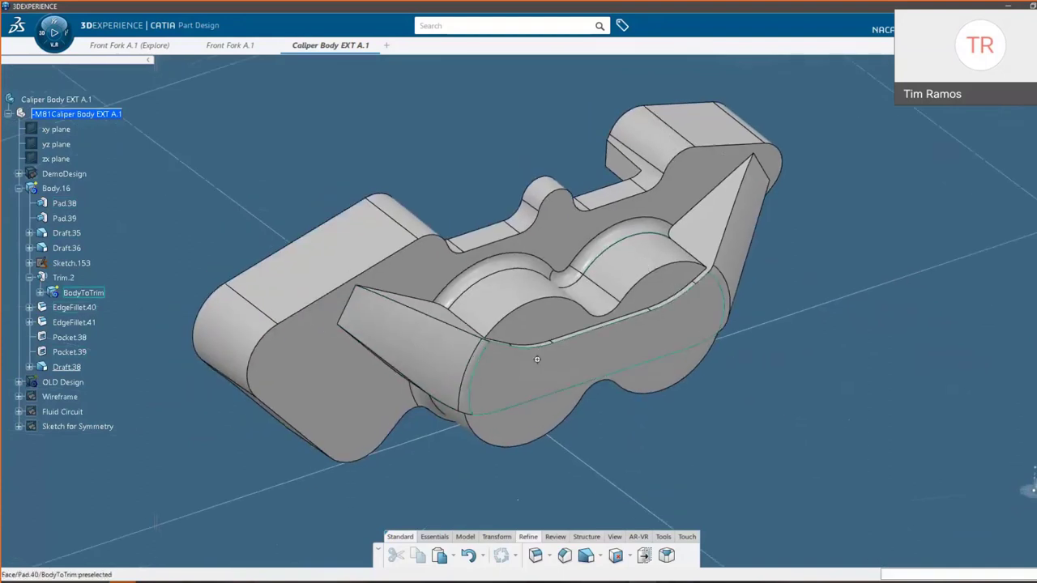
middle_drag(90, 357, 66, 353)
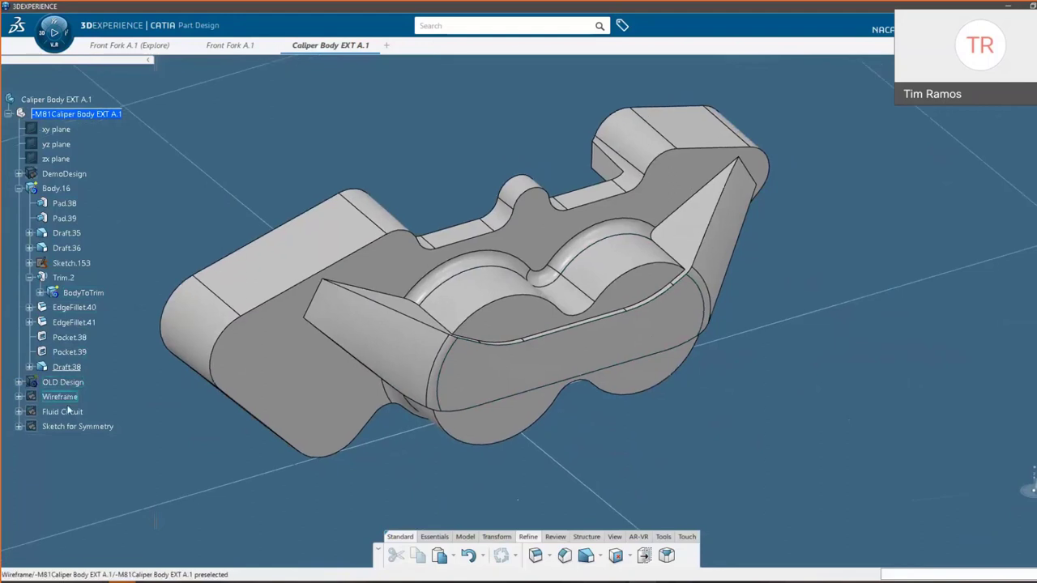
right_click(63, 397)
click(96, 127)
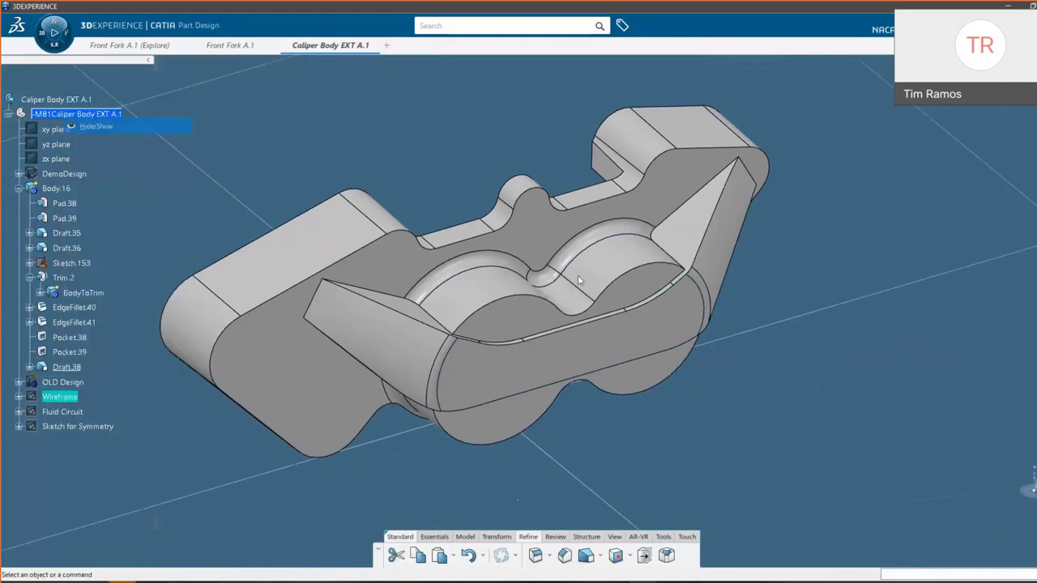
Step: Open a new sketch on the yellow plane, Plane.24, in front of the piston housing
click(630, 325)
click(737, 321)
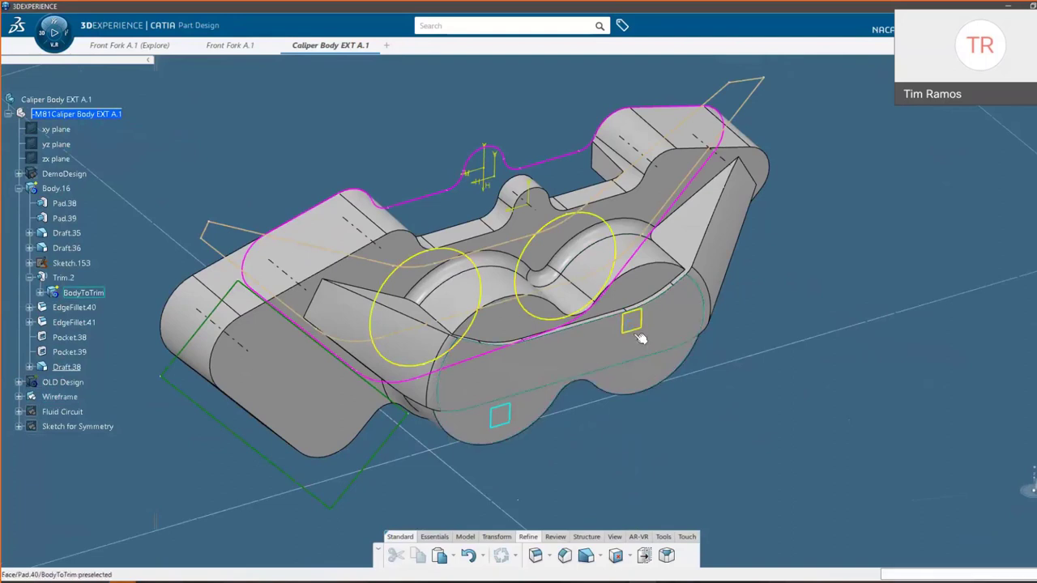
mouse_move(657, 335)
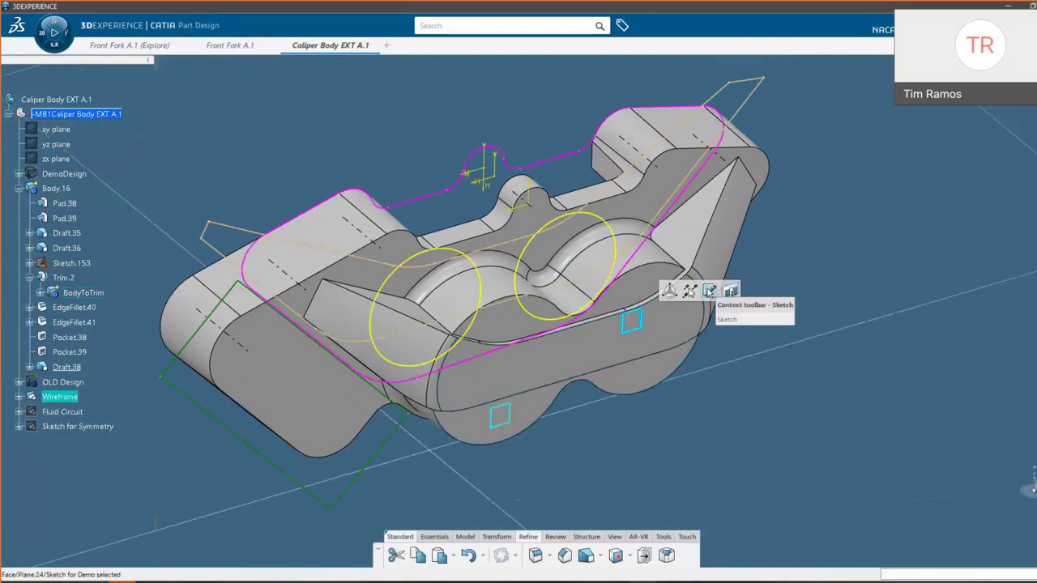
click(434, 536)
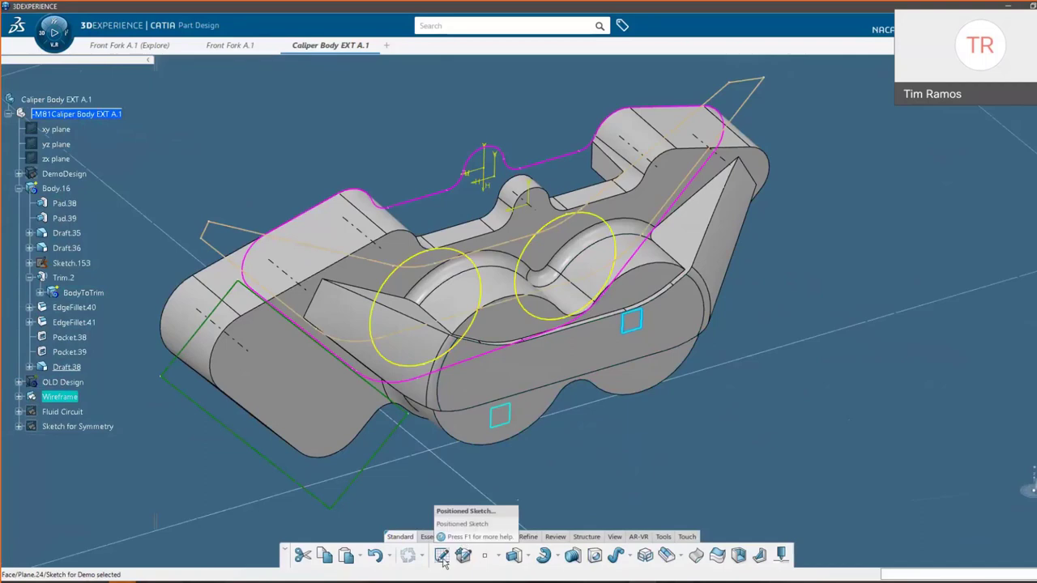
click(629, 329)
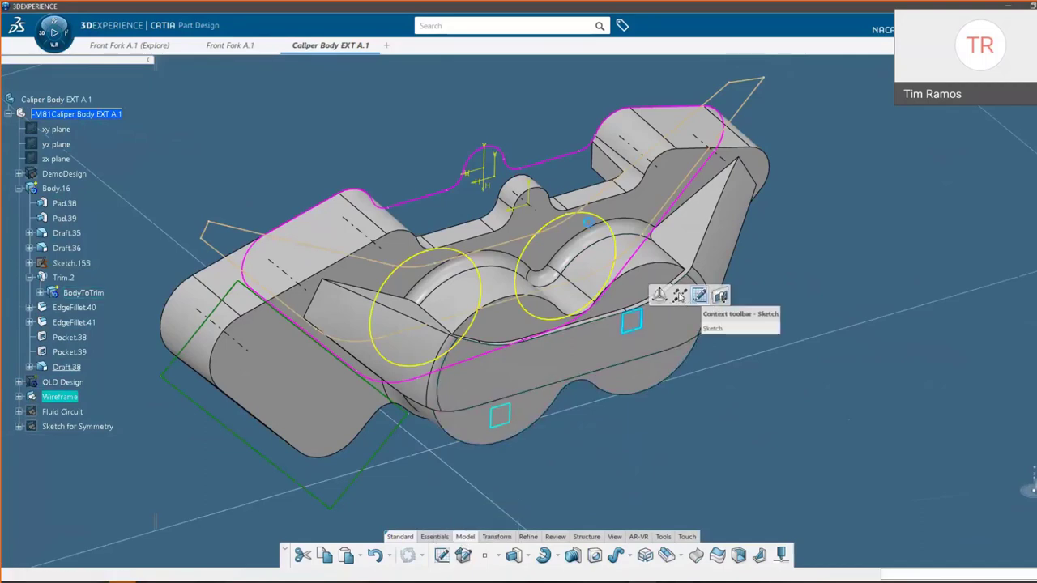
click(699, 295)
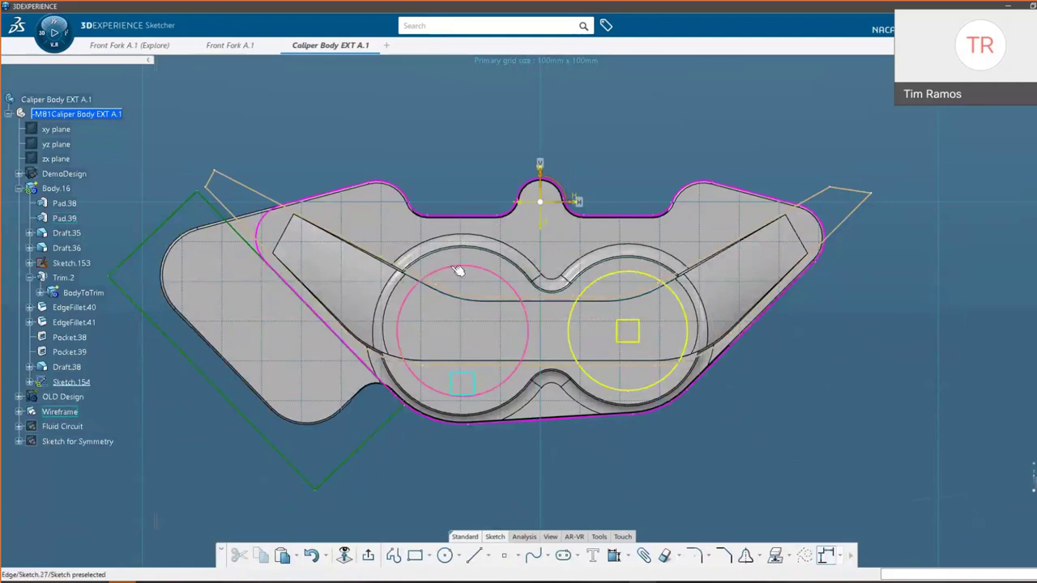
Step: Hide the two existing piston circle sketches, the left one (Sketch.27) and the right one
click(457, 267)
right_click(456, 266)
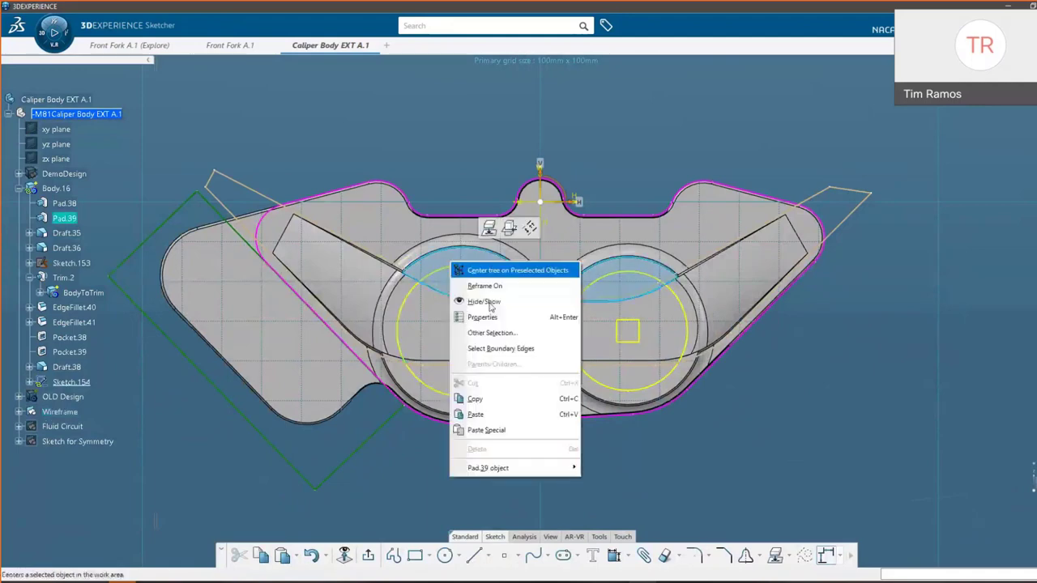
click(444, 273)
right_click(444, 273)
click(445, 273)
right_click(444, 275)
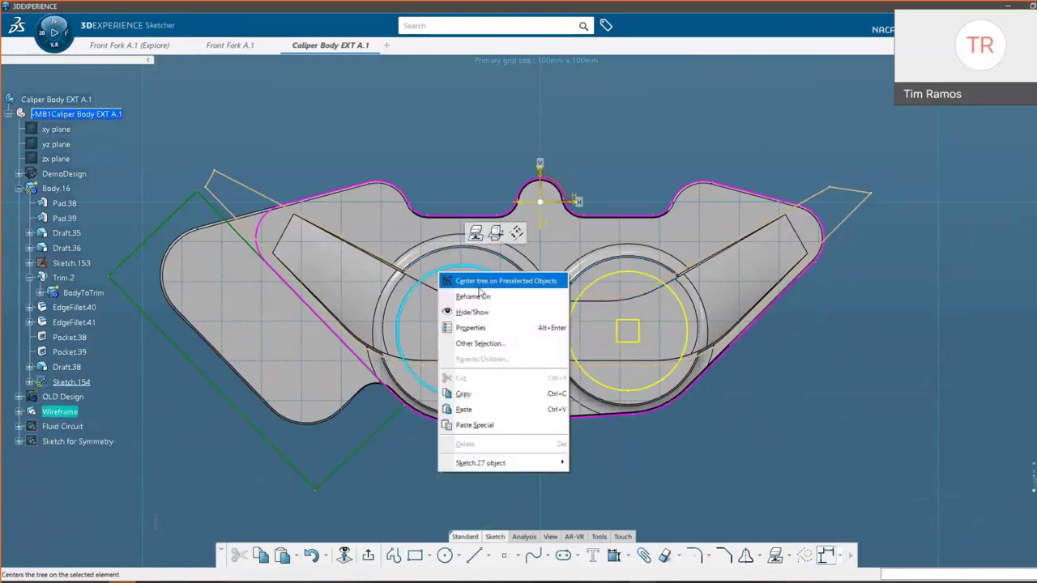
click(466, 312)
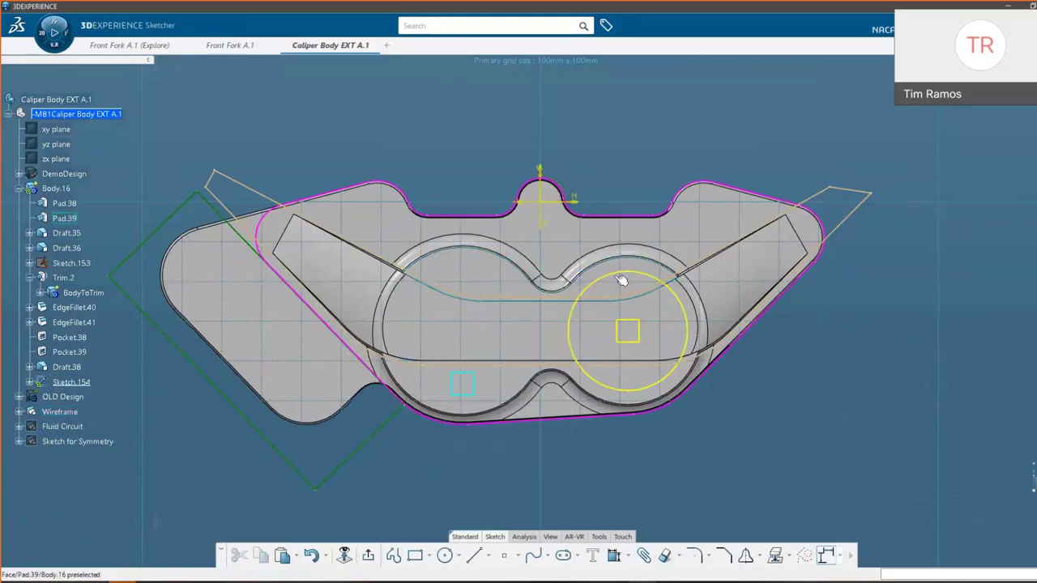
right_click(622, 282)
click(648, 316)
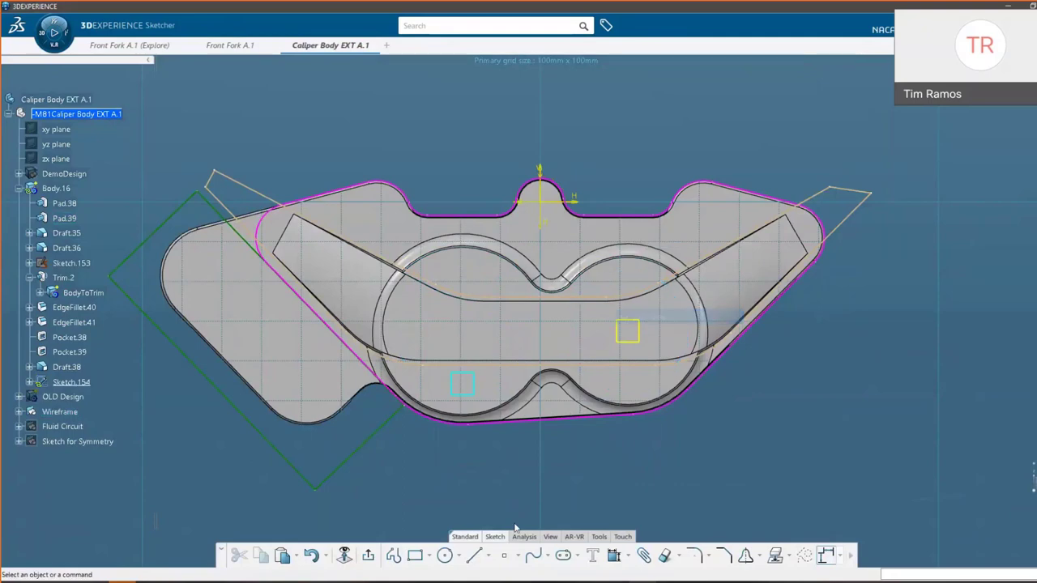
Step: Sketch two freehand circles below the piston housing, a larger one at its left end and a smaller one at its right end
click(444, 555)
click(382, 480)
click(494, 391)
click(444, 554)
click(738, 402)
click(820, 363)
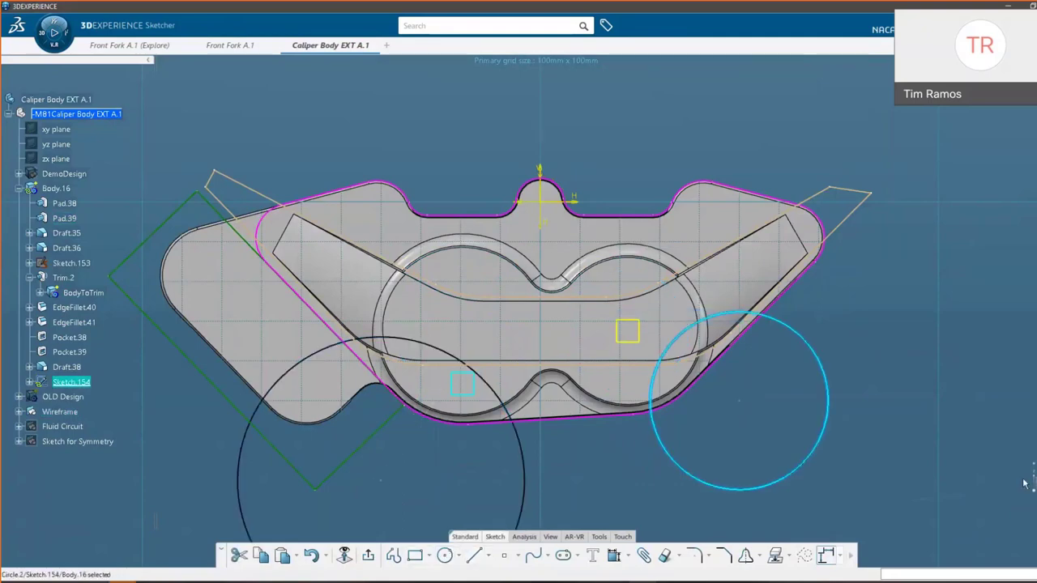
Step: Constrain the larger left circle to be concentric with the circular edge of the piston housing's left lobe
click(475, 492)
click(398, 344)
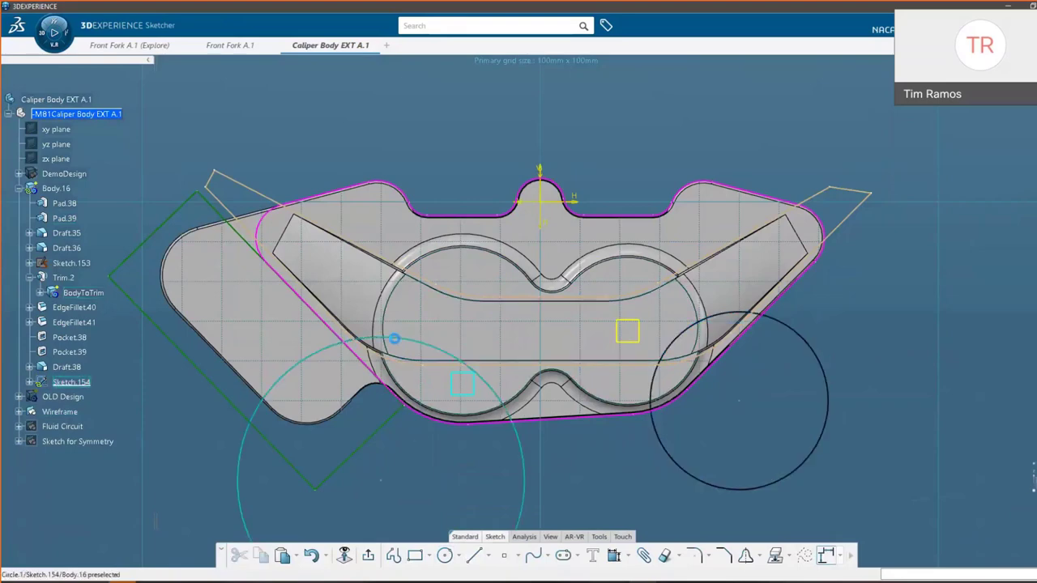
ctrl+click(464, 249)
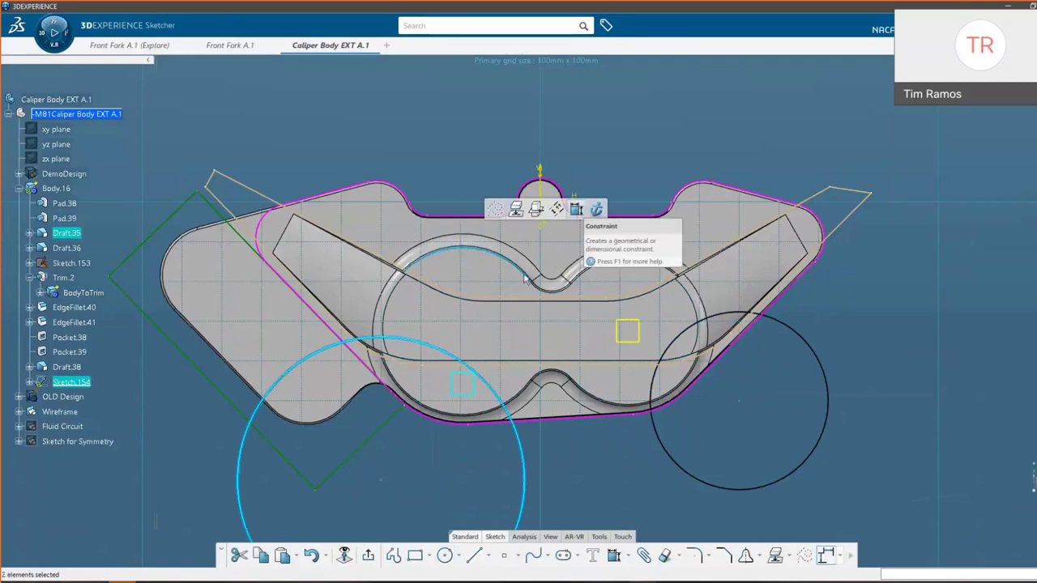
click(577, 209)
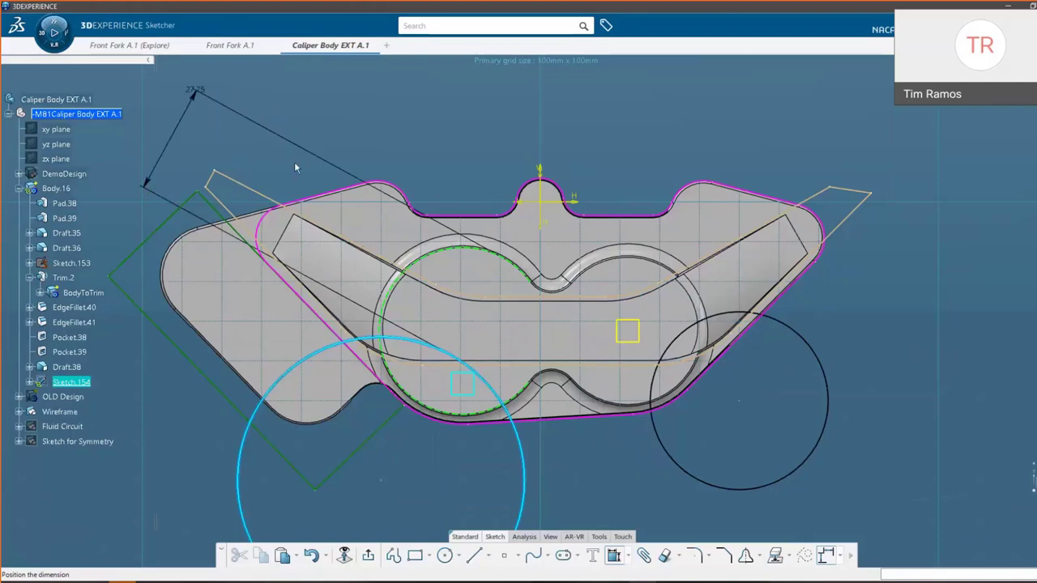
click(339, 247)
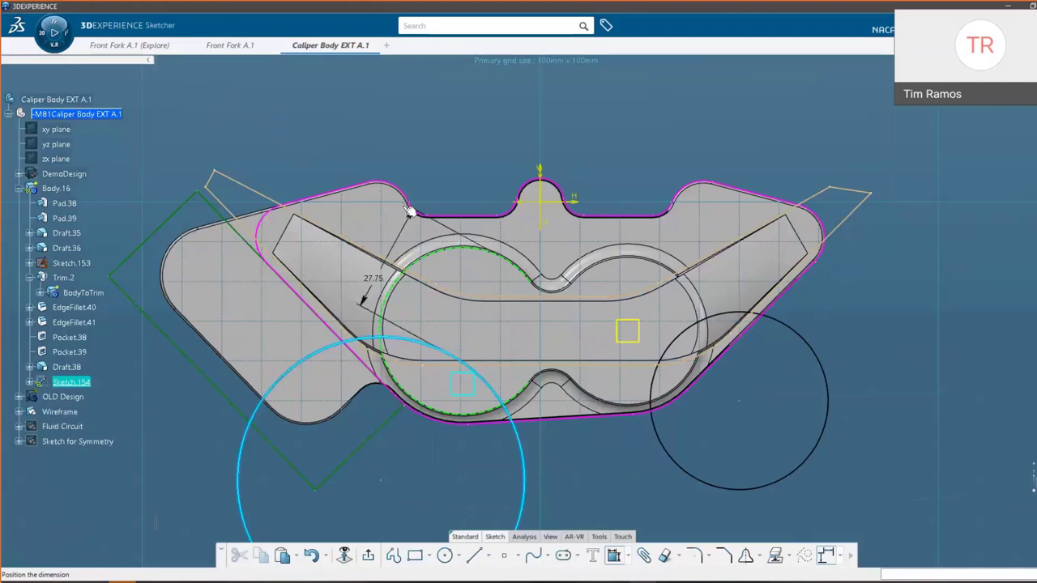
middle_drag(402, 296, 406, 153)
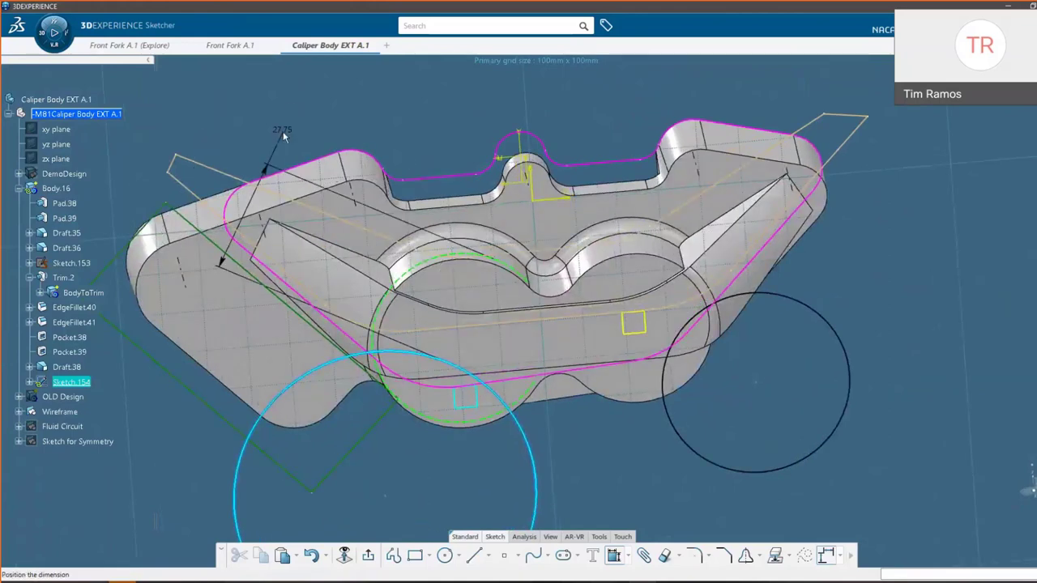
right_click(283, 133)
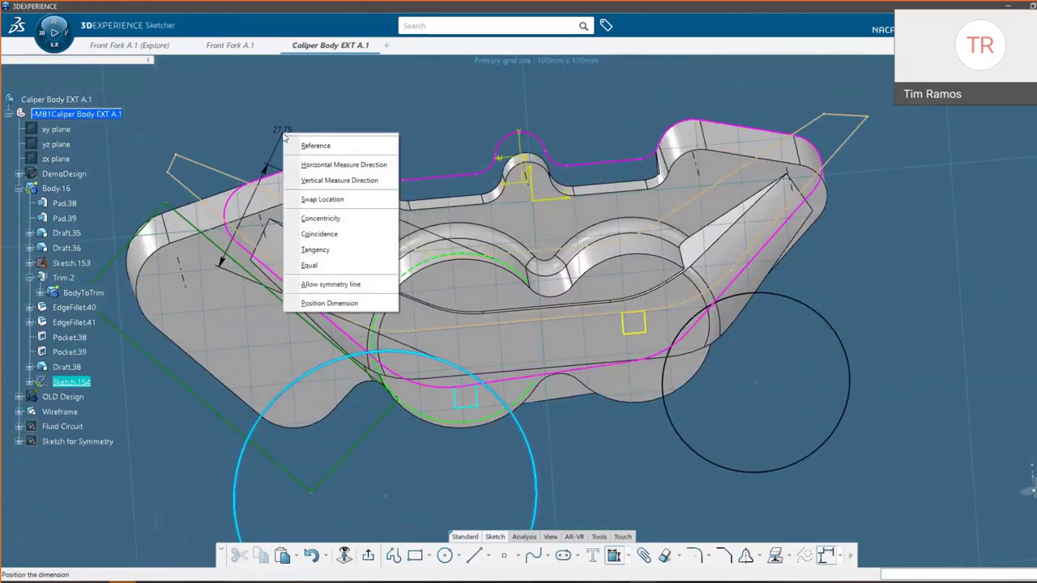
click(344, 226)
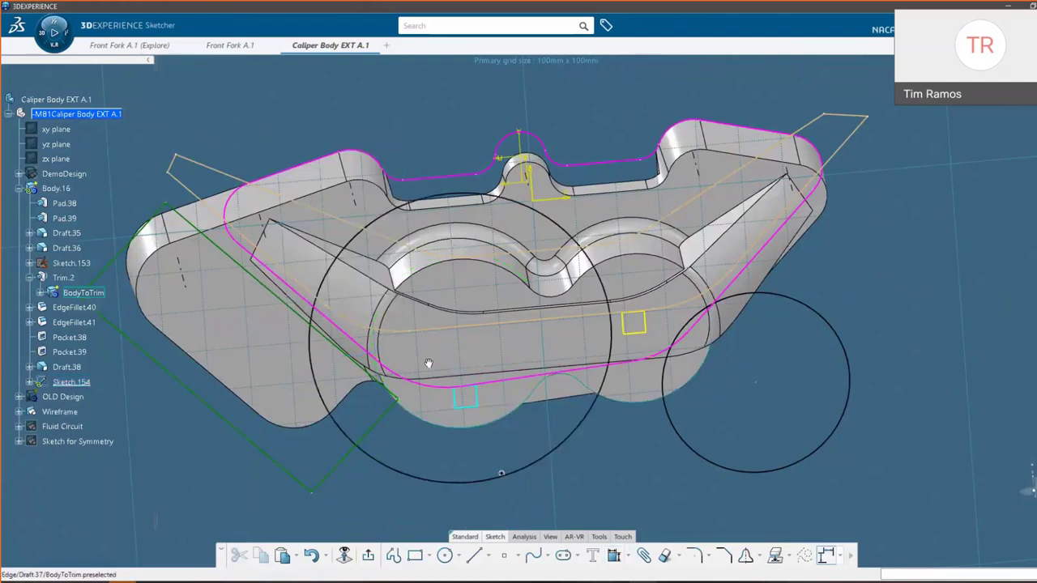
Step: Dimension the left piston circle with a diameter of 33 mm
middle_drag(428, 364, 504, 204)
click(493, 193)
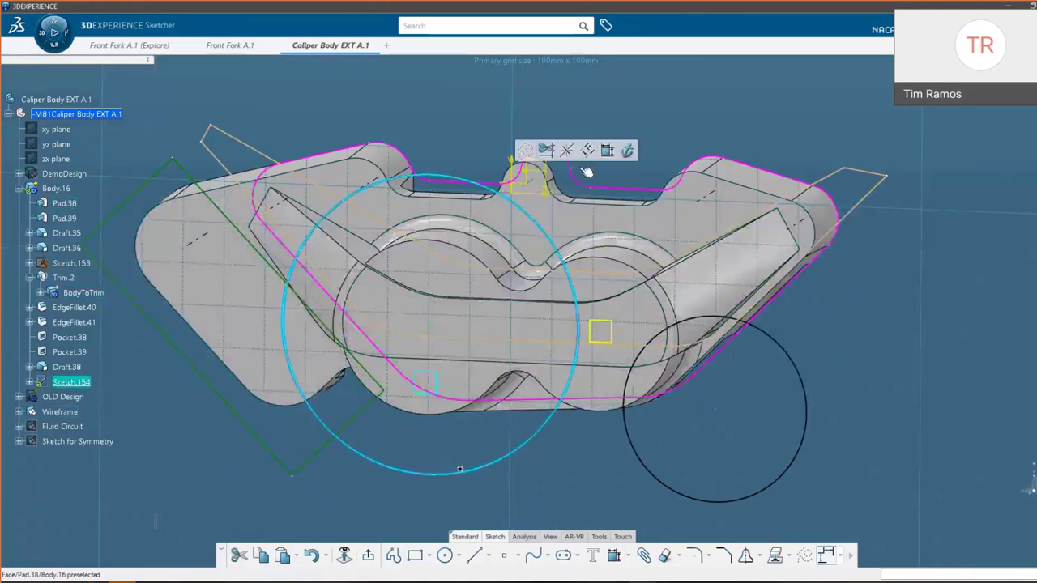
click(609, 152)
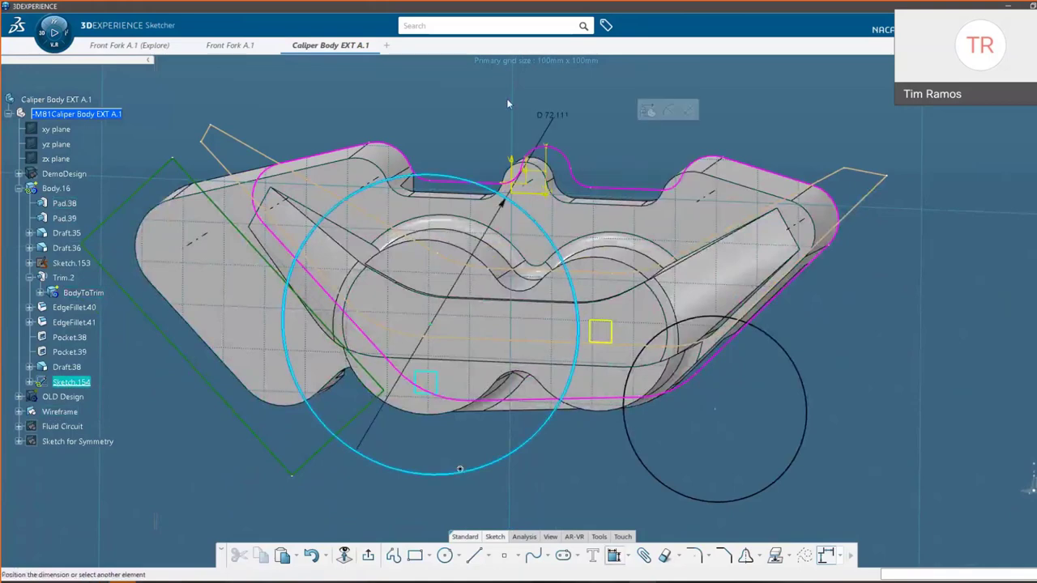
click(265, 102)
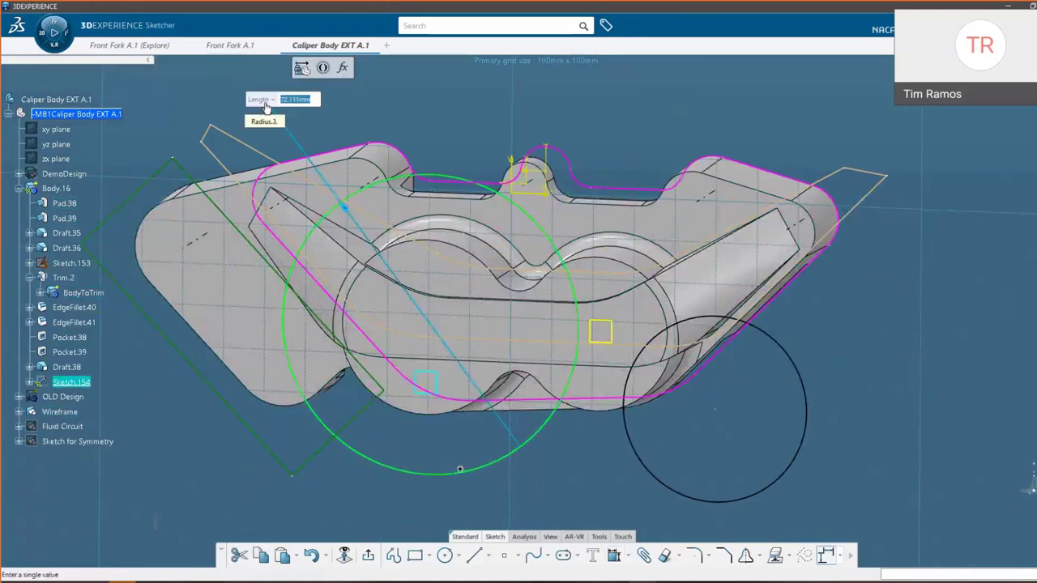
text(33)
key(Return)
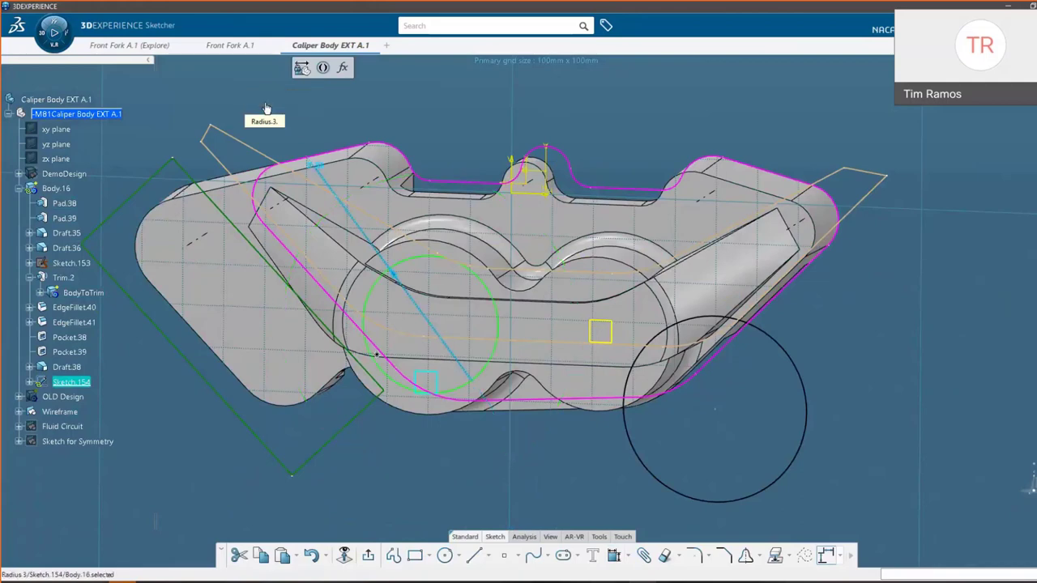
Step: Constrain the smaller right circle to be concentric with the circular edge of the piston housing's right lobe
click(696, 320)
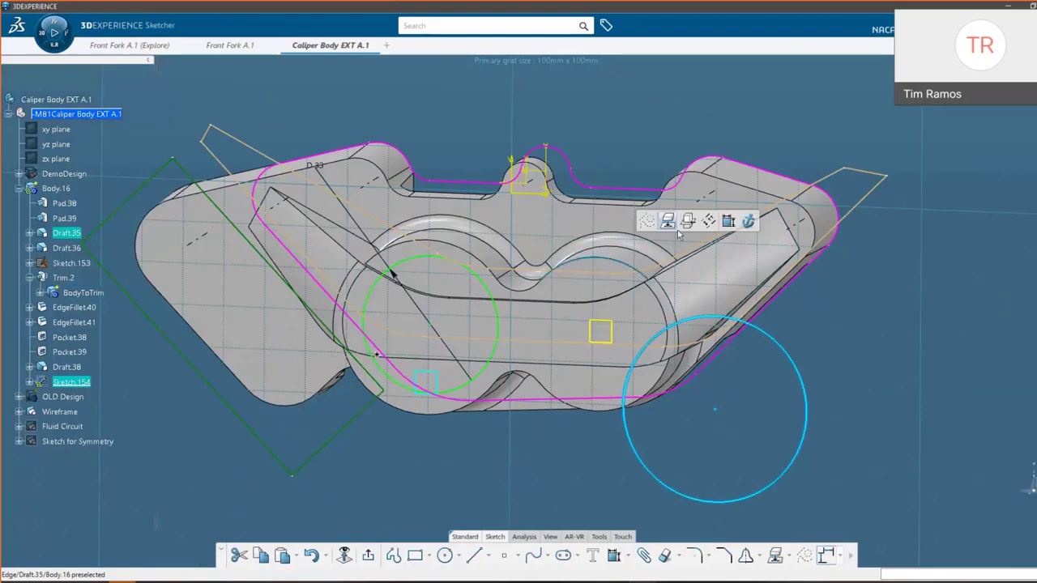
click(746, 219)
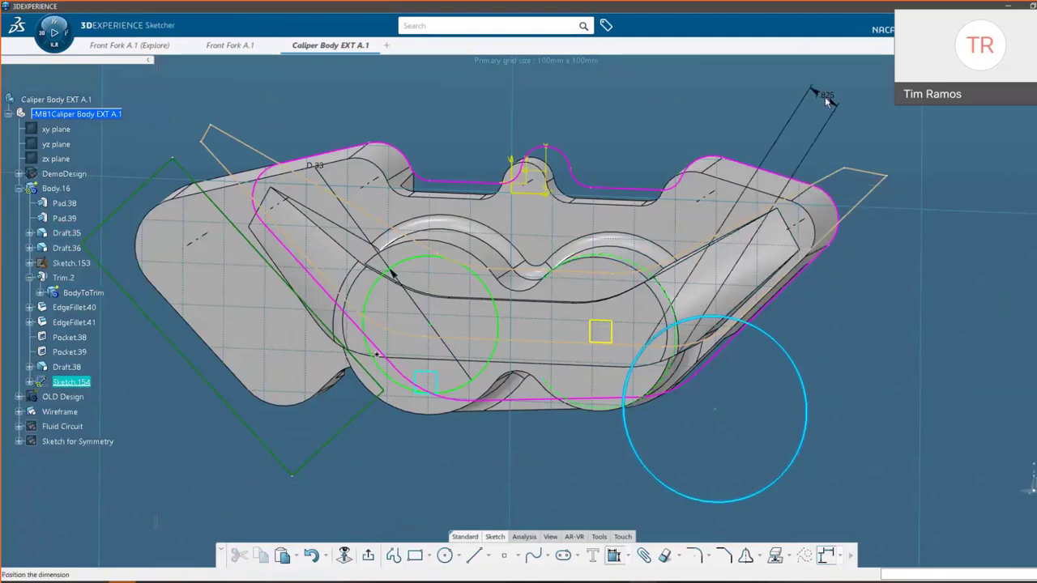
right_click(823, 97)
click(862, 183)
Step: Dimension the right piston circle with a diameter of 30 mm and exit the sketch
click(651, 293)
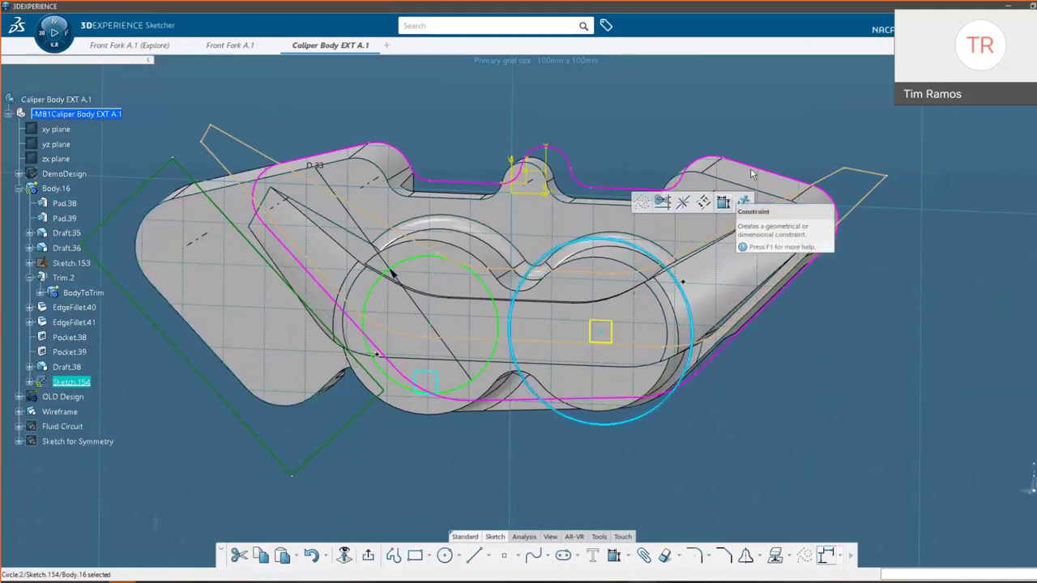
click(723, 202)
click(797, 114)
text(30)
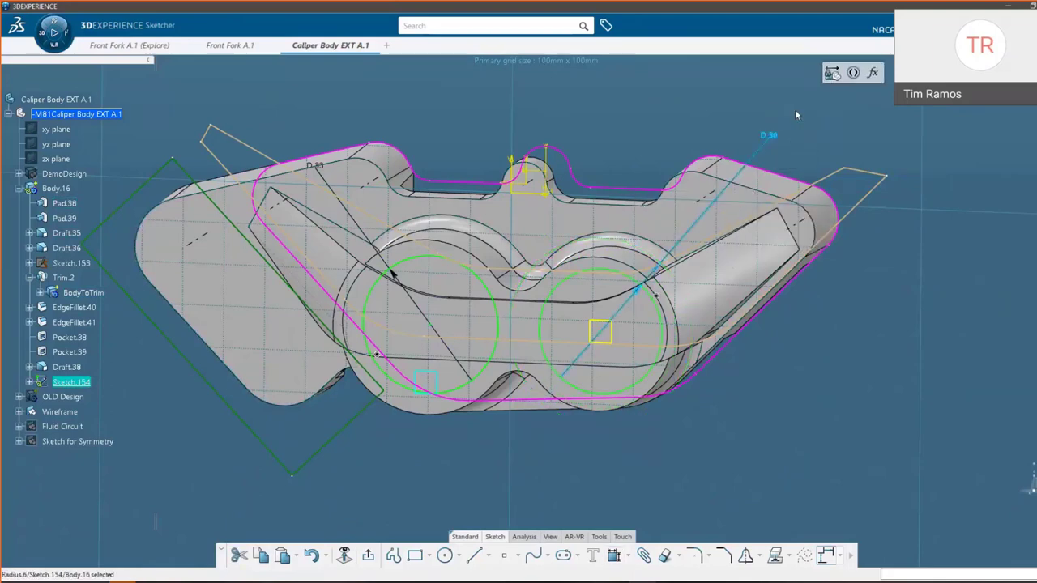
key(Return)
click(370, 558)
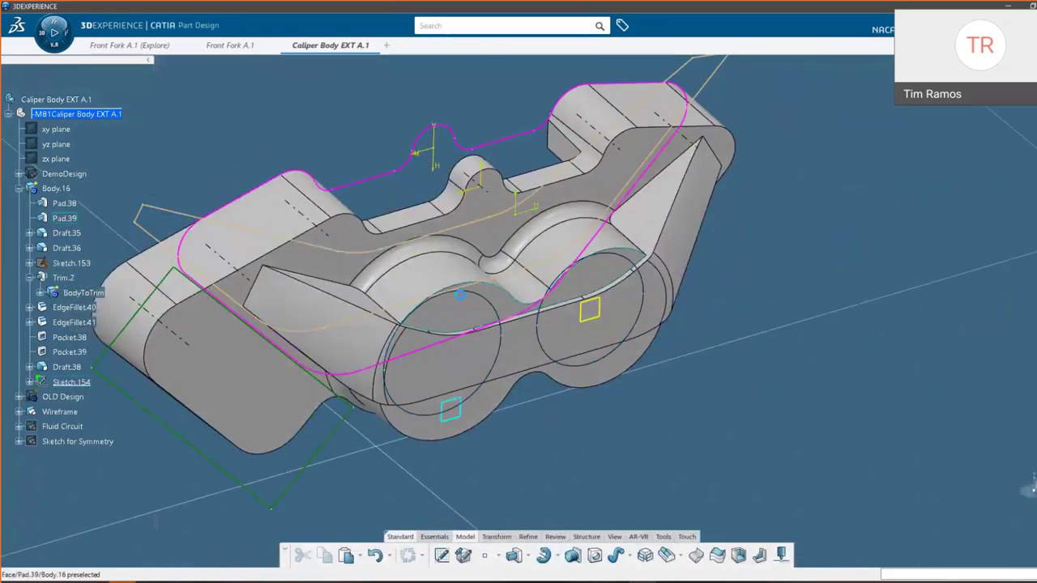
Step: Cut a pocket from the two piston circles, extending it from the sketch plane out through the caliper's inner side
click(464, 298)
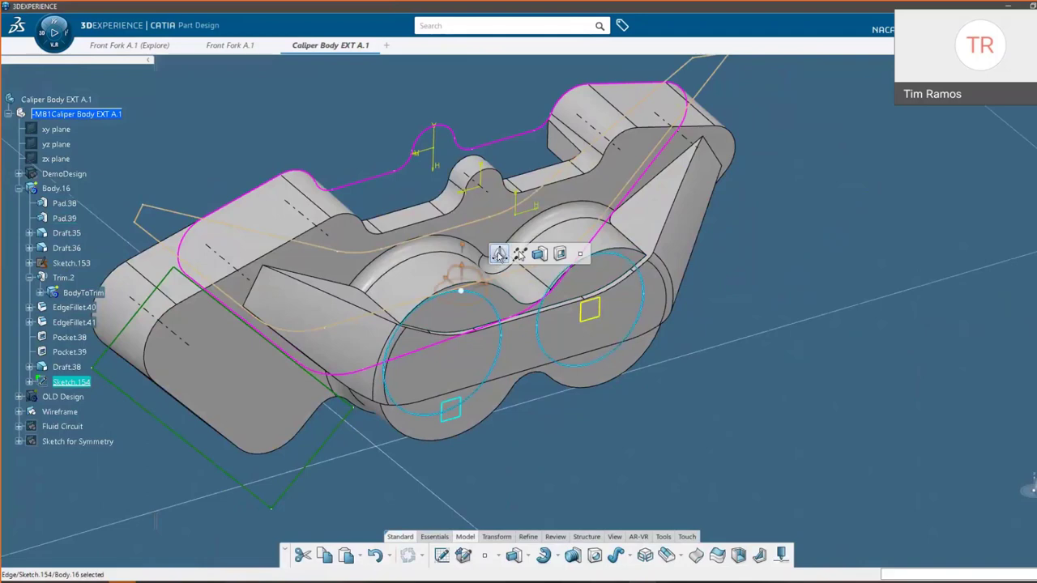
mouse_move(467, 365)
middle_down()
mouse_move(540, 463)
mouse_move(608, 481)
mouse_move(586, 364)
middle_up()
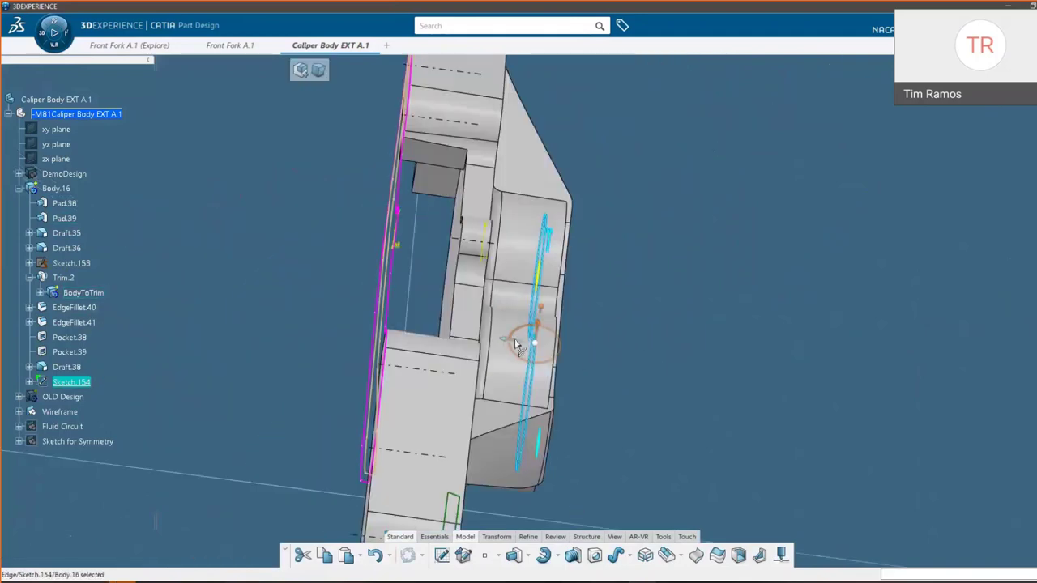
mouse_move(512, 340)
mouse_down()
mouse_move(283, 318)
mouse_move(191, 331)
mouse_up()
middle_drag(191, 331, 619, 377)
click(750, 165)
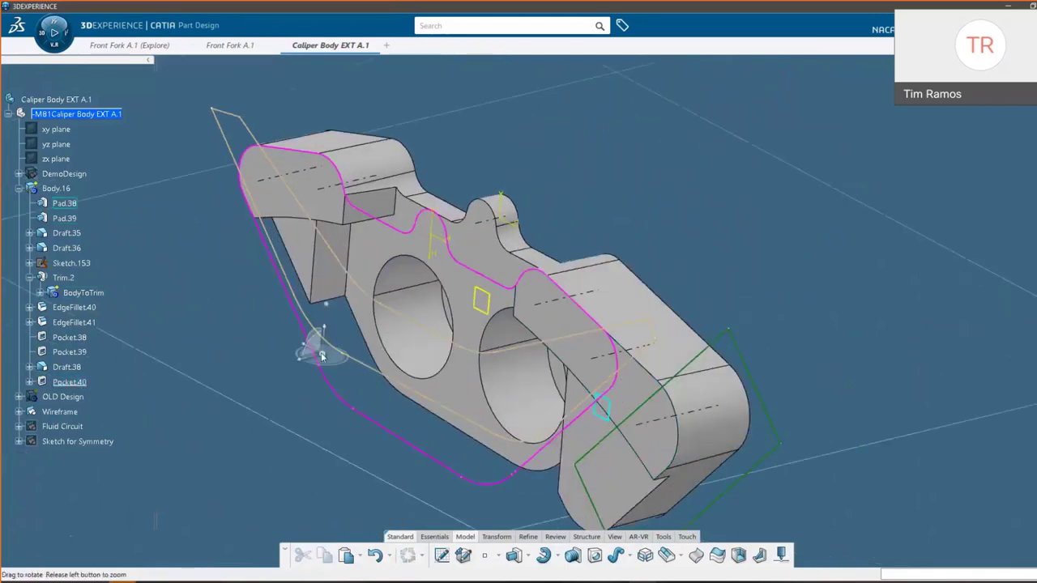
Step: Inspect the new piston bores and the caliper's outer edges from several sides
middle_drag(571, 353, 495, 354)
middle_drag(293, 358, 548, 264)
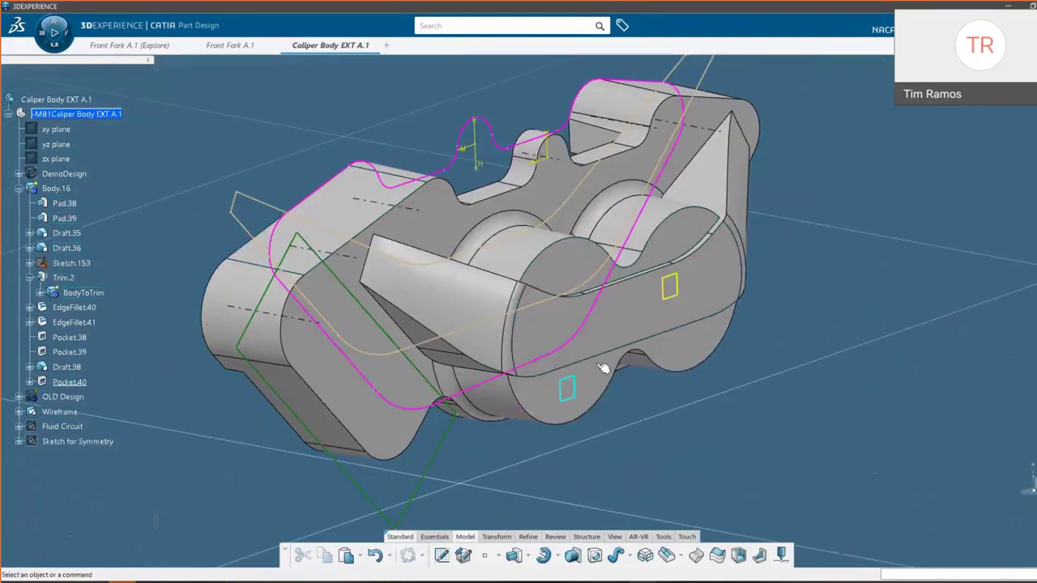
middle_drag(661, 311, 731, 308)
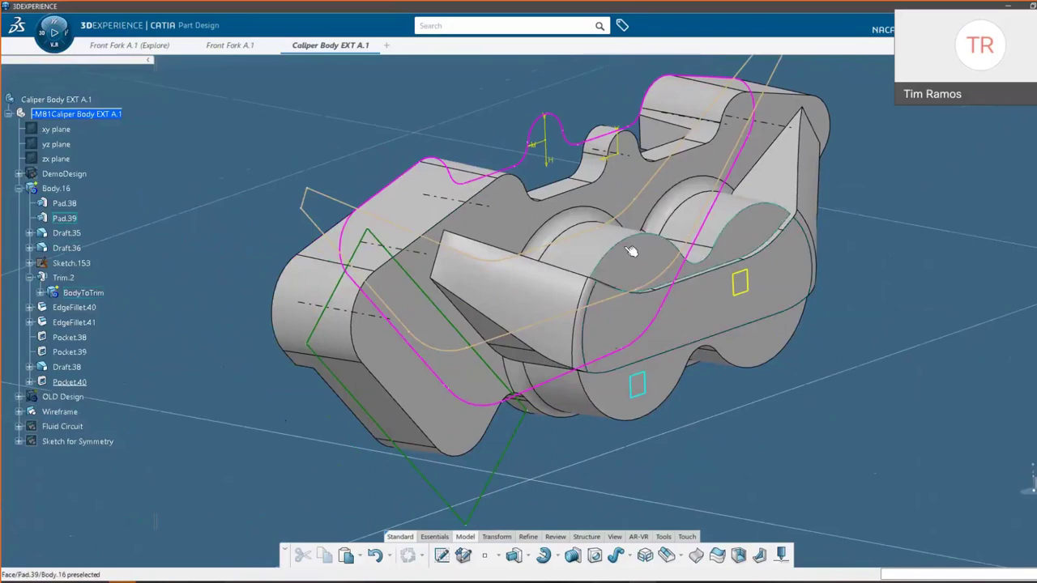
mouse_move(500, 259)
middle_down()
mouse_move(462, 336)
mouse_move(486, 328)
middle_up()
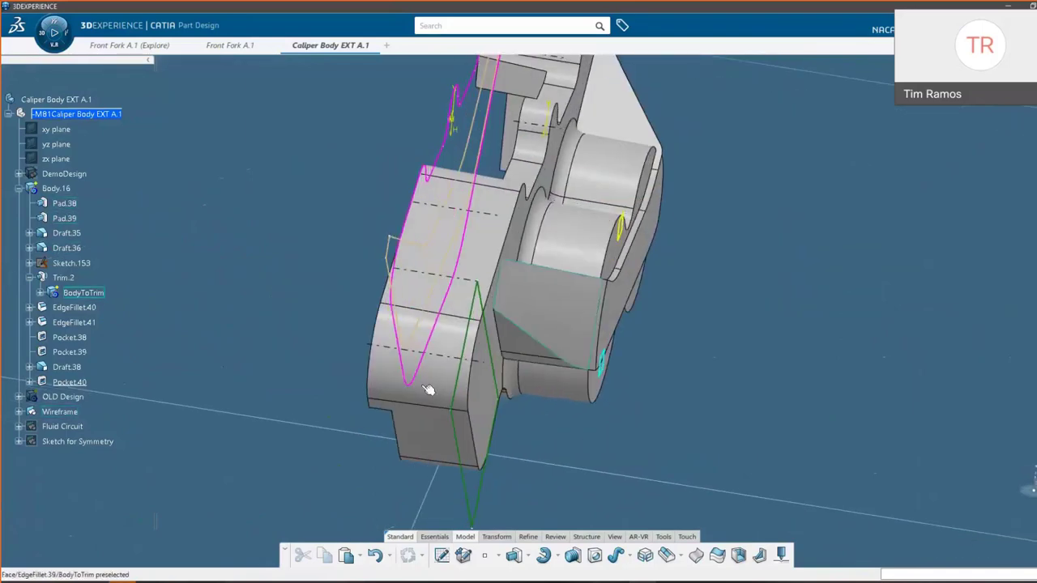
middle_drag(606, 366, 500, 332)
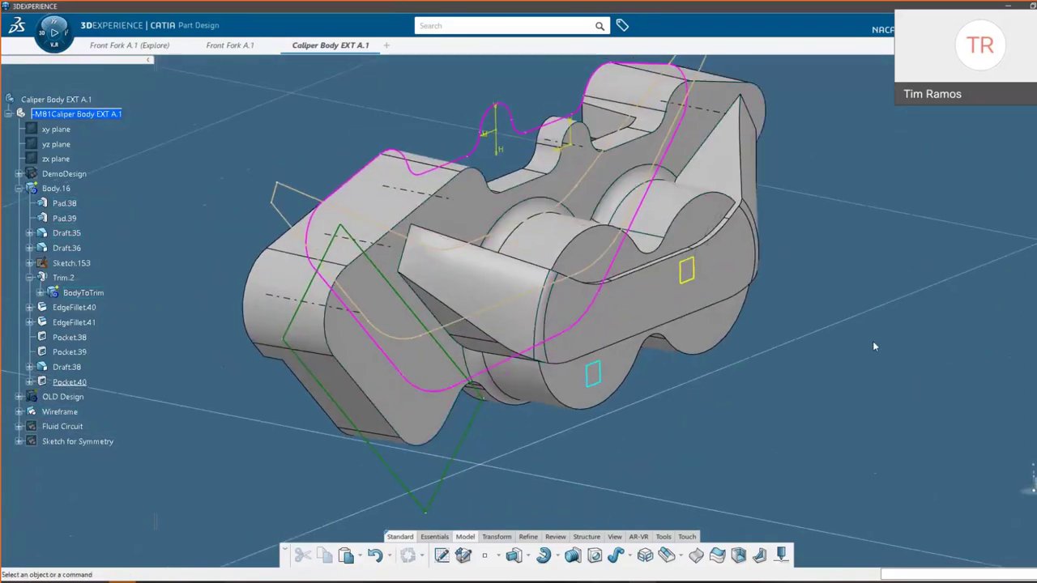
middle_drag(669, 414, 688, 352)
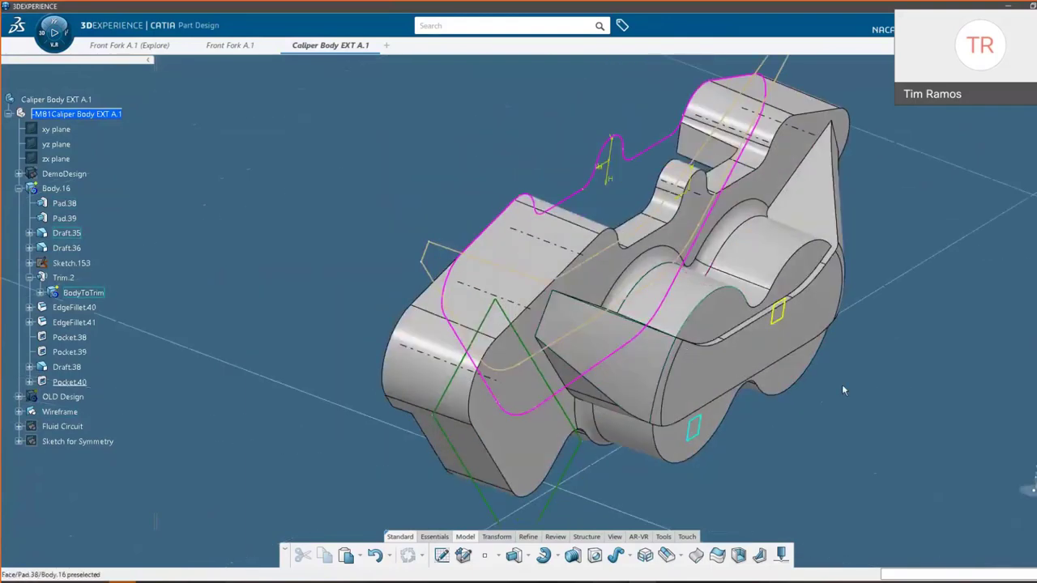
click(600, 236)
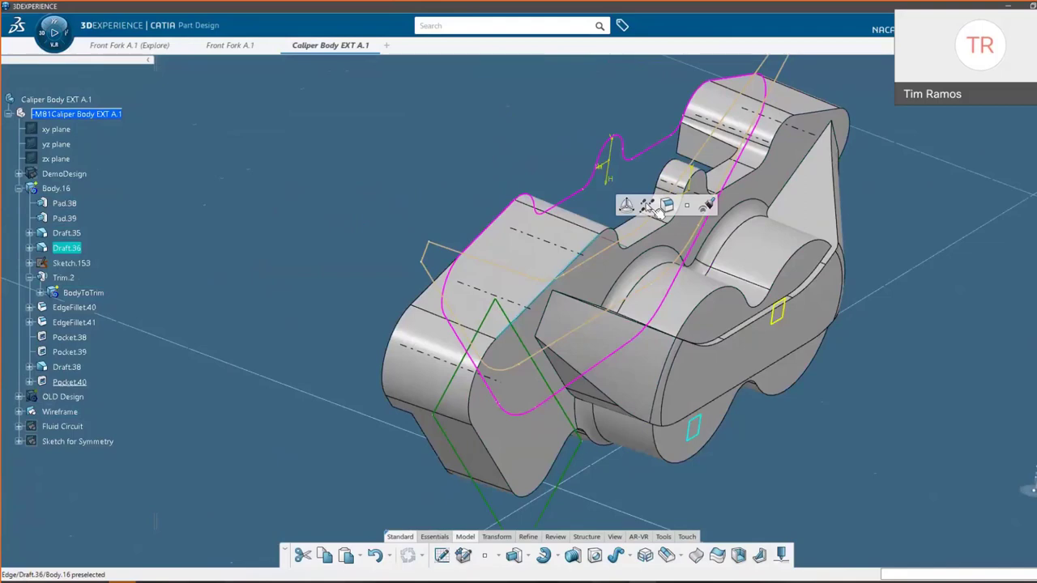
click(678, 209)
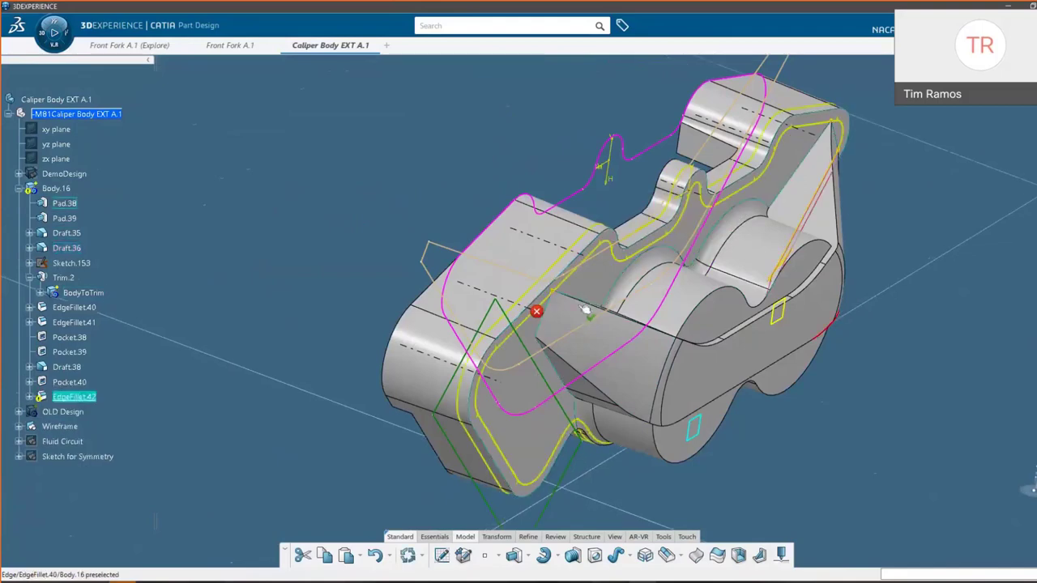
key(Escape)
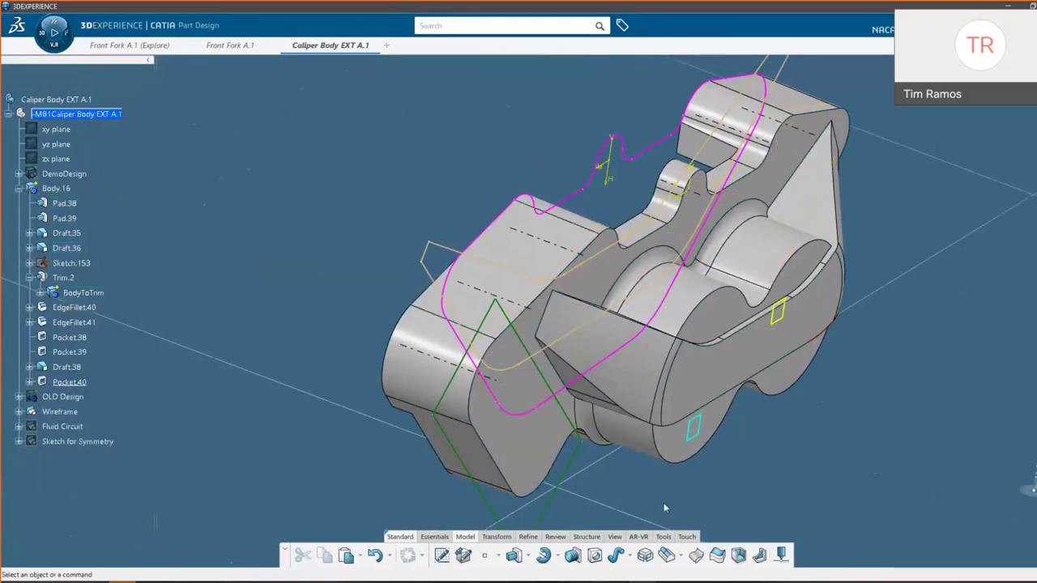
Step: Start an Auto Fillet on the current solid and pick the caliper's two inner end faces as functional faces
middle_drag(667, 507, 647, 463)
click(528, 537)
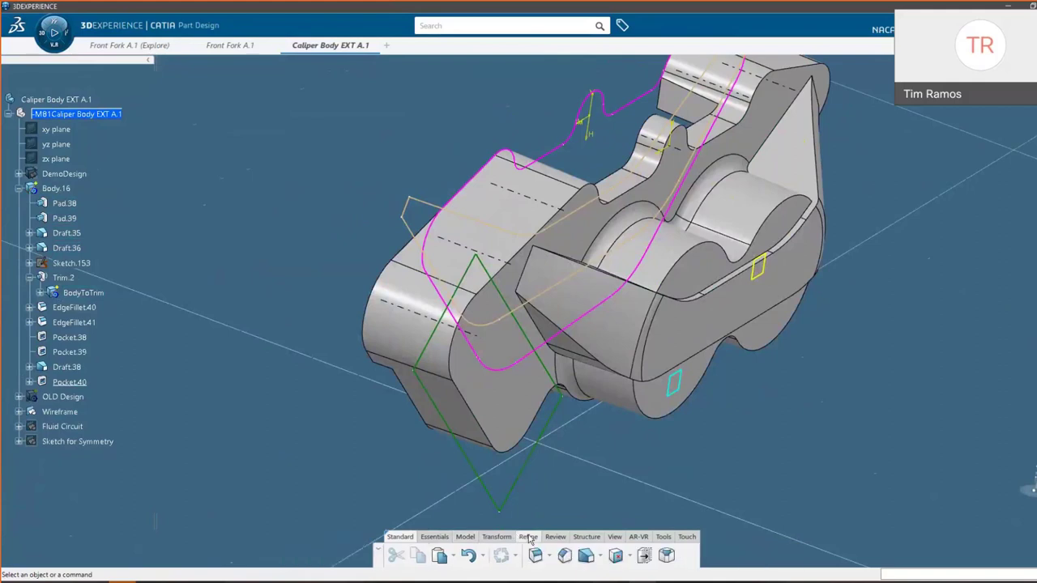
click(549, 557)
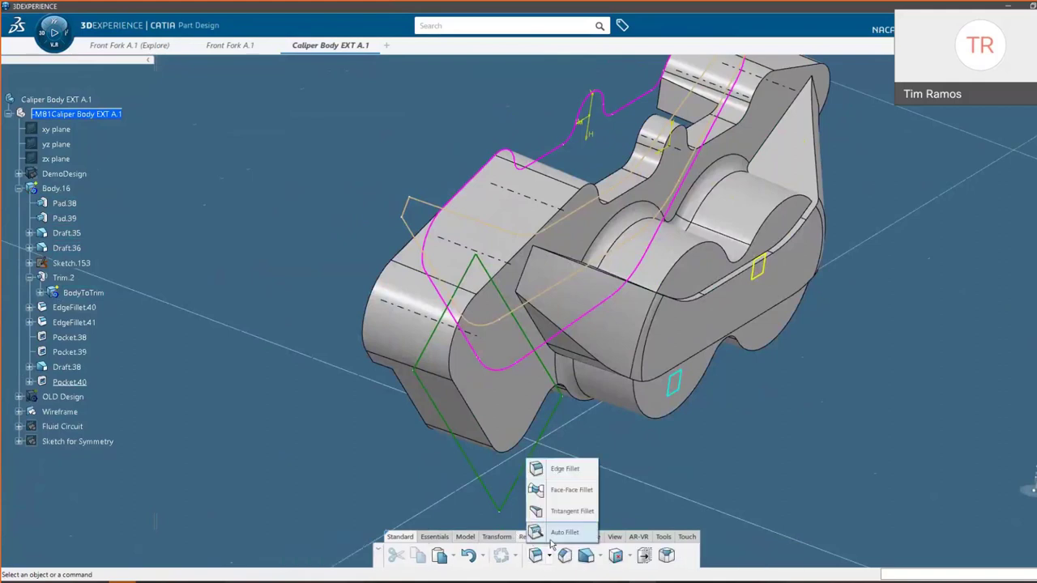
click(554, 534)
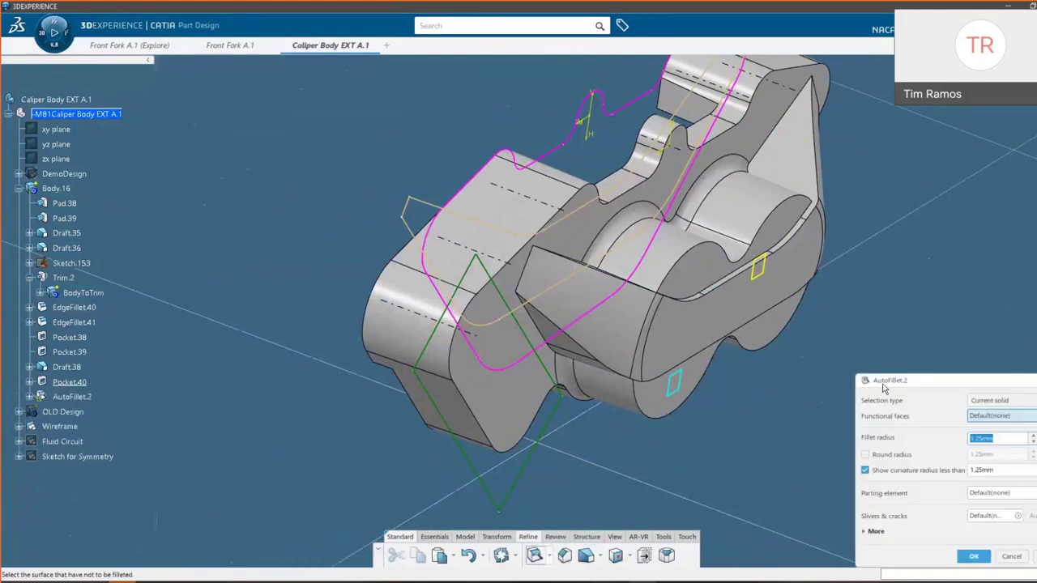
drag(873, 379, 791, 274)
middle_drag(478, 421, 597, 410)
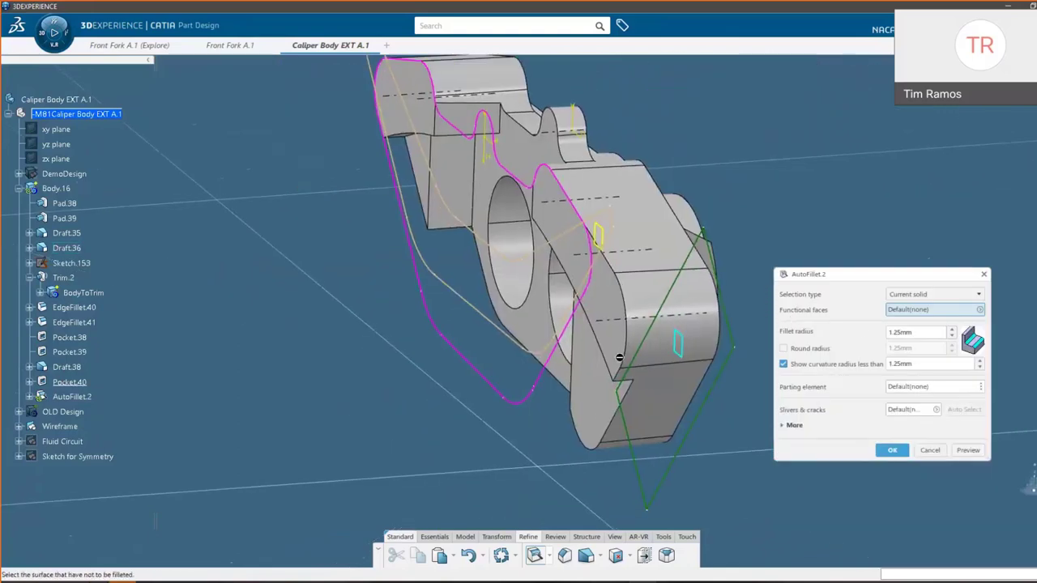
middle_drag(547, 317, 640, 270)
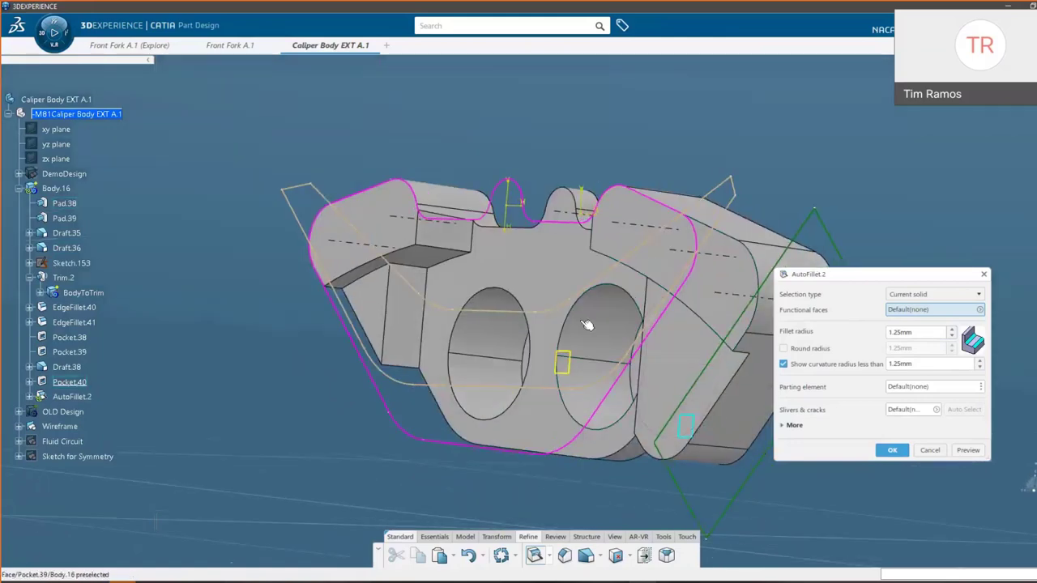
click(630, 201)
click(375, 186)
Step: Add the walls of both piston bores to the functional faces and preview the Auto Fillet with a 1.25 mm radius
middle_drag(489, 361, 594, 353)
click(594, 353)
click(486, 357)
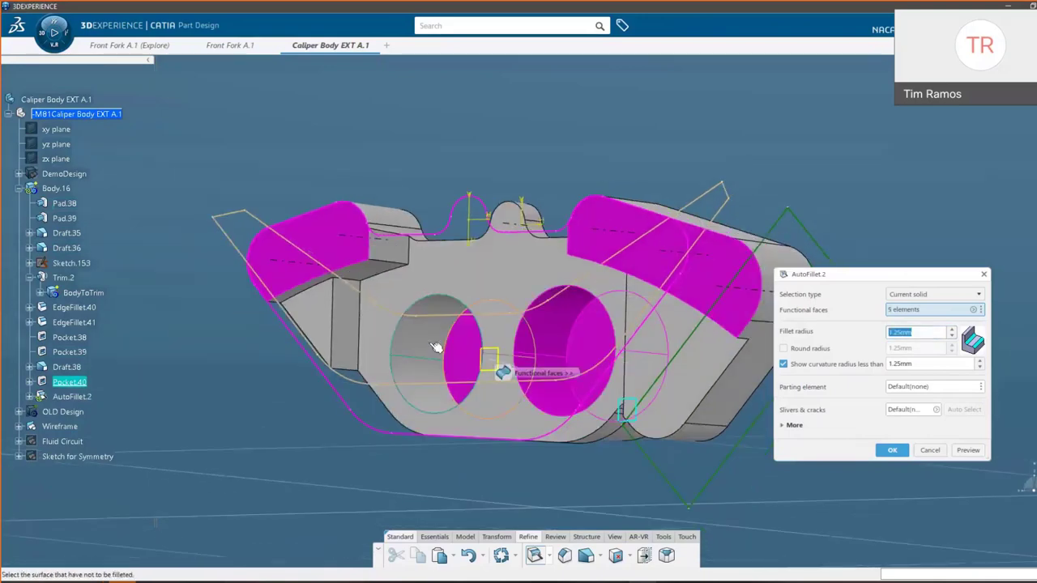
middle_drag(498, 281, 340, 366)
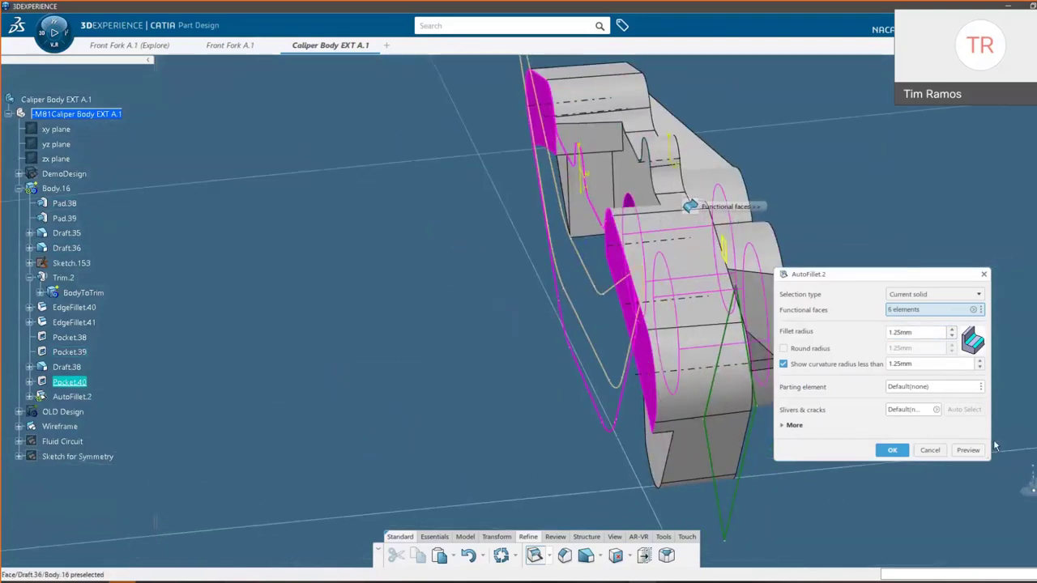
click(967, 448)
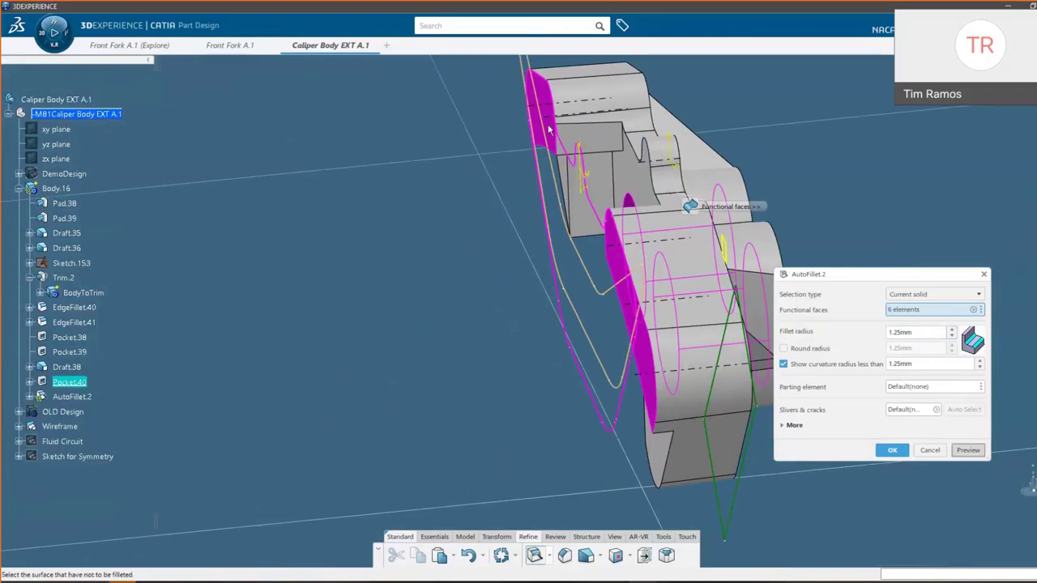
Step: Apply the 1.25 mm Auto Fillet to the caliper solid, keeping the six functional faces unfilleted
middle_drag(701, 373, 838, 317)
click(893, 450)
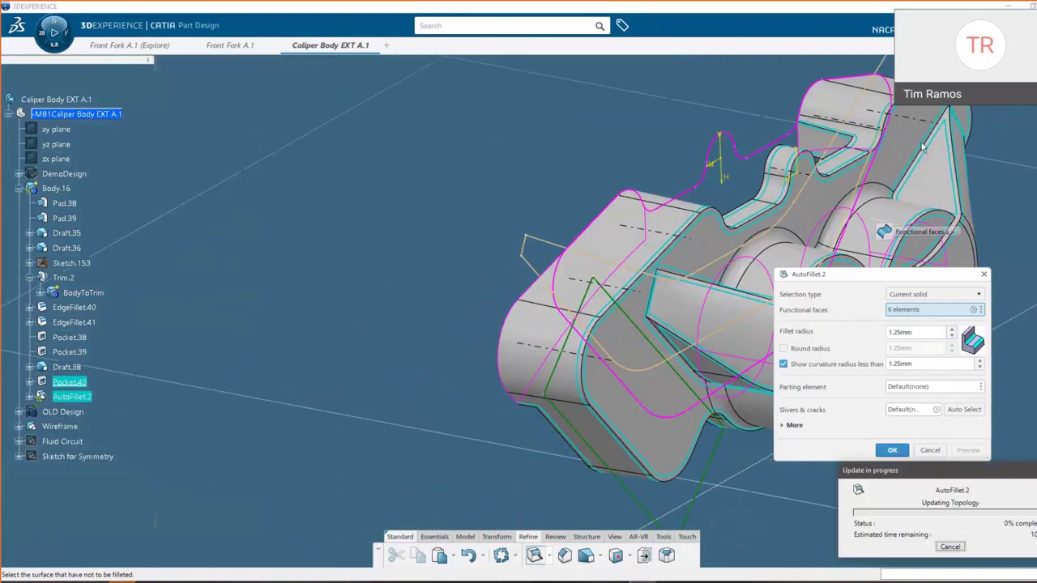
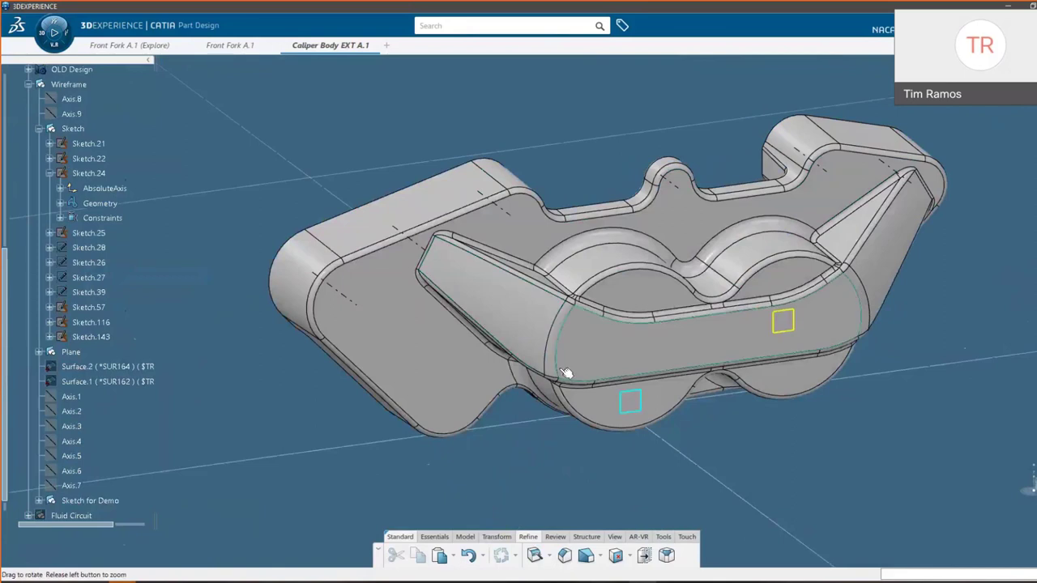
Step: Start a simple hole on the caliper's large flat face along the small central lug's axis, and open its main diameter for editing
middle_drag(565, 373, 566, 377)
click(465, 538)
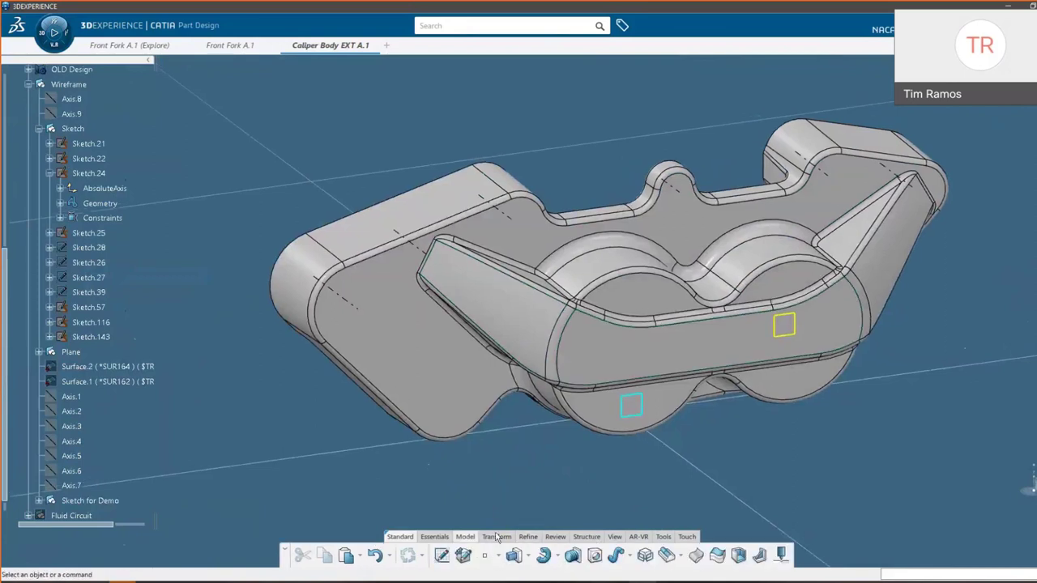
click(596, 559)
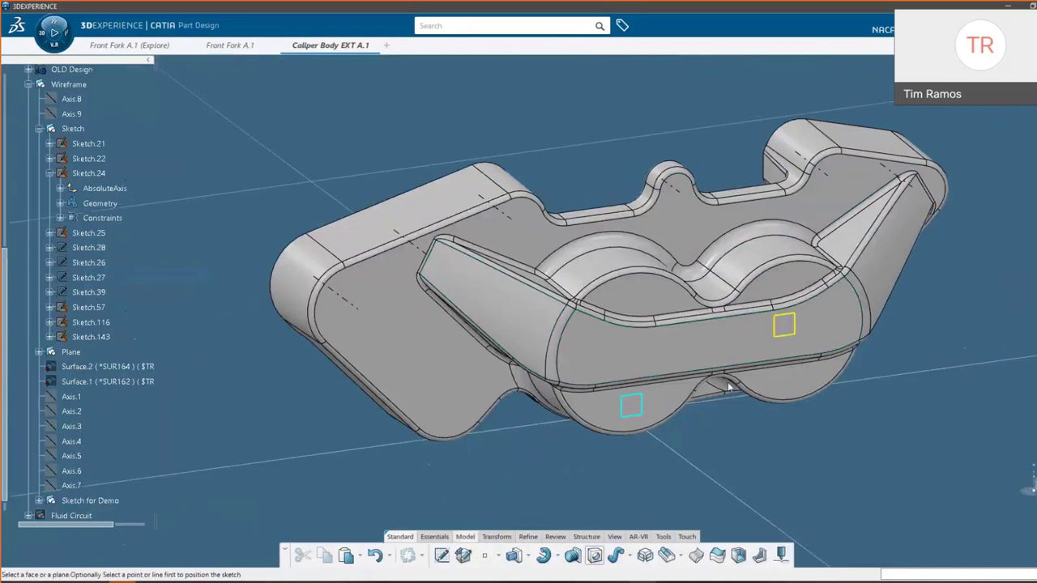
click(677, 191)
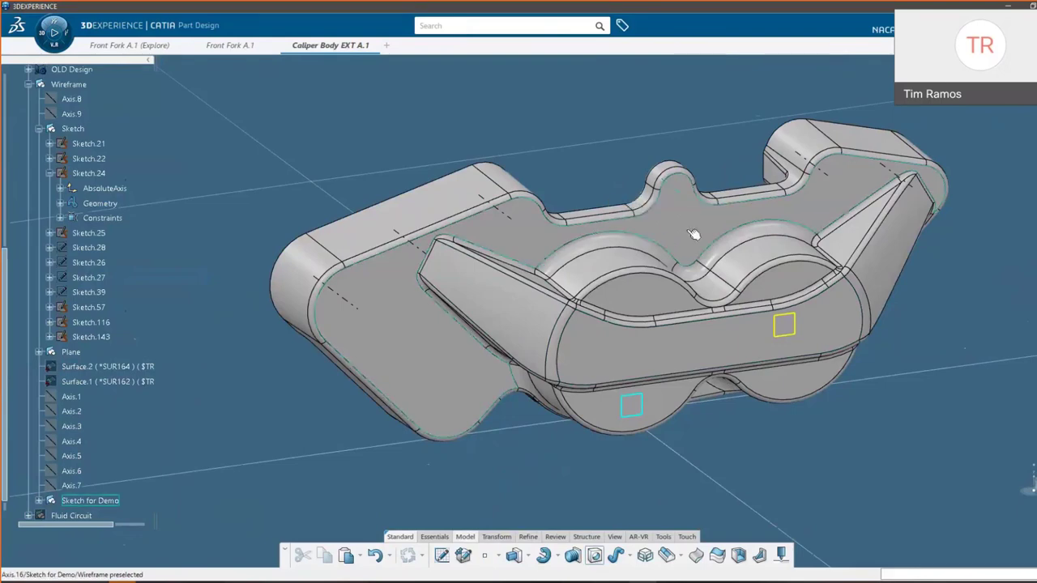
click(677, 183)
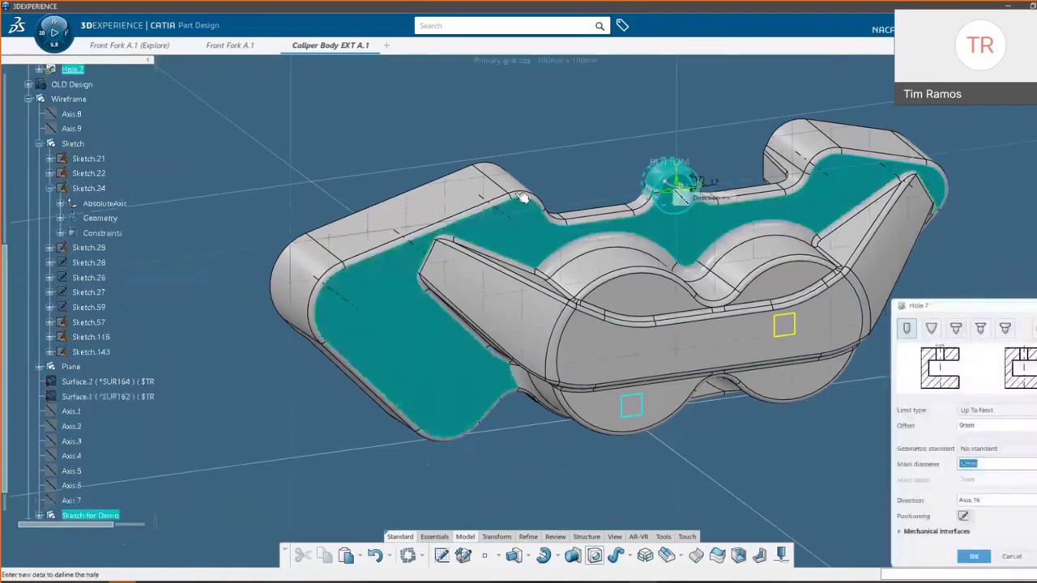
click(906, 329)
click(990, 465)
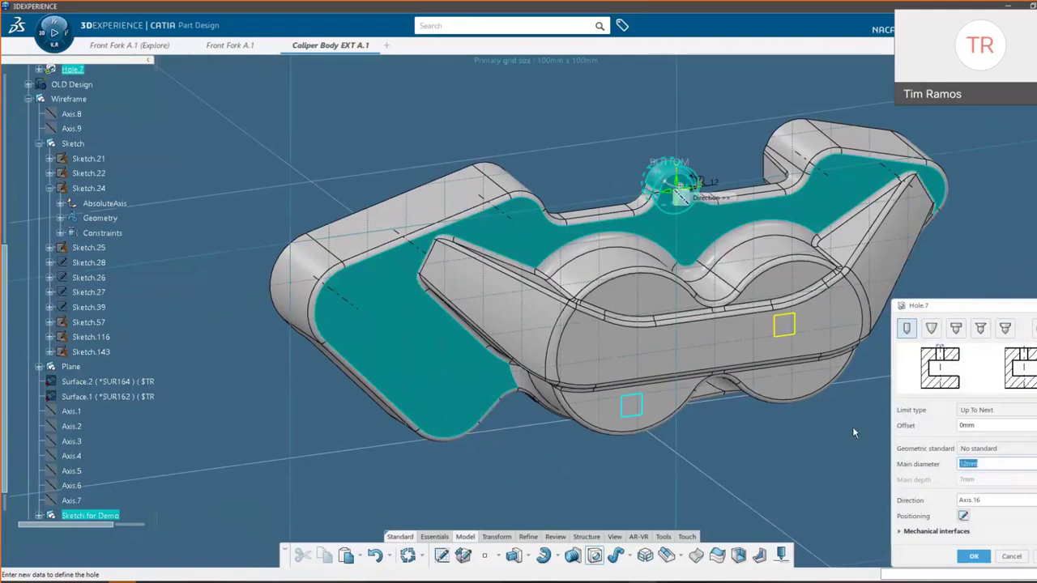
Step: Set the main diameter of the Up To Next hole in the small central lug to 6 mm and create it
text(12)
key(BackSpace)
key(BackSpace)
text(6)
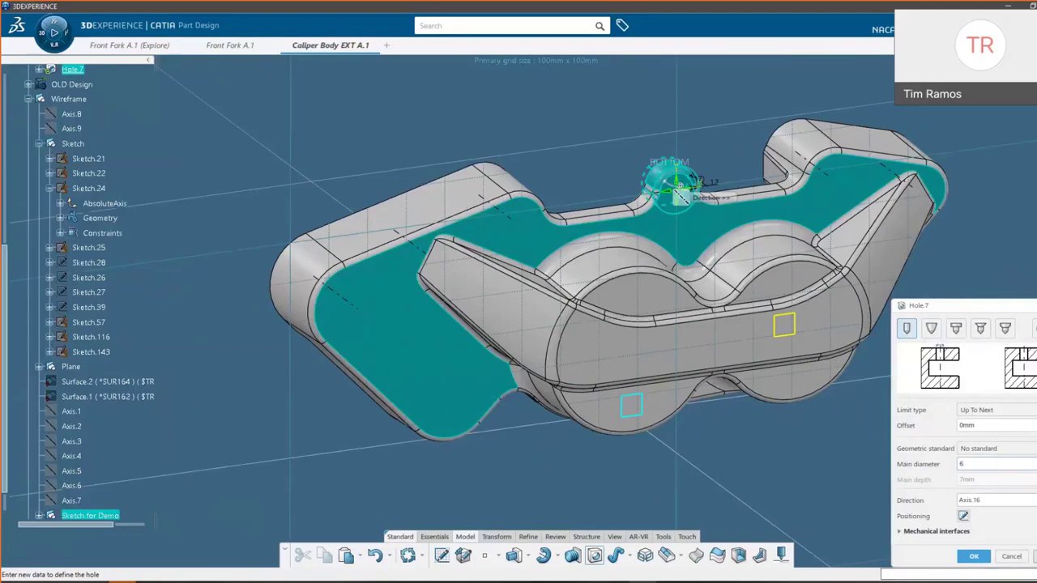
click(972, 560)
click(972, 558)
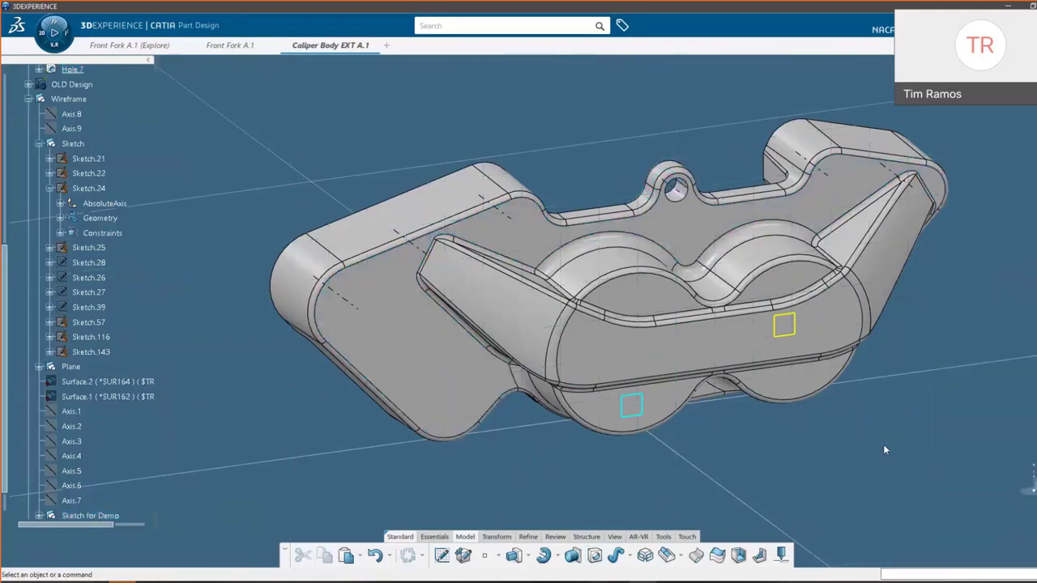
Step: Create a 6 mm Up To Next hole on the caliper's flat mounting face, positioned on Axis.14 beside the central lug
middle_drag(886, 243, 712, 342)
middle_drag(932, 458, 823, 449)
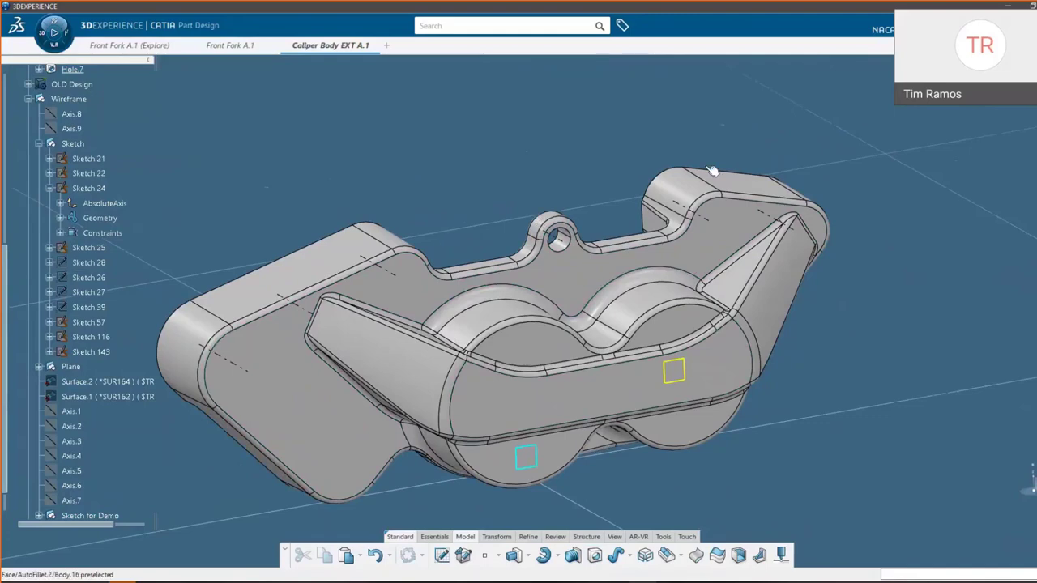
middle_drag(527, 463, 542, 396)
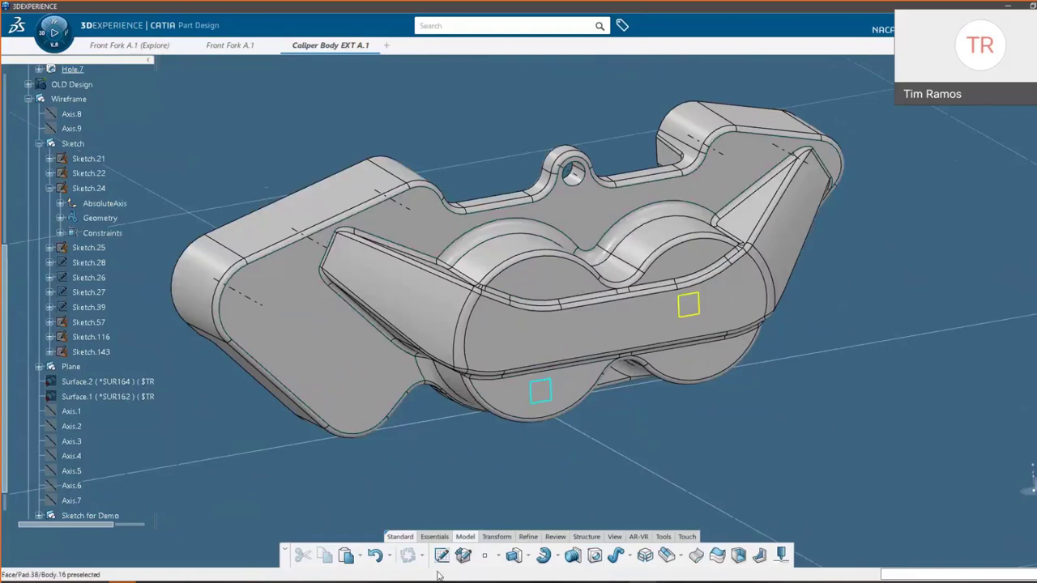
click(591, 563)
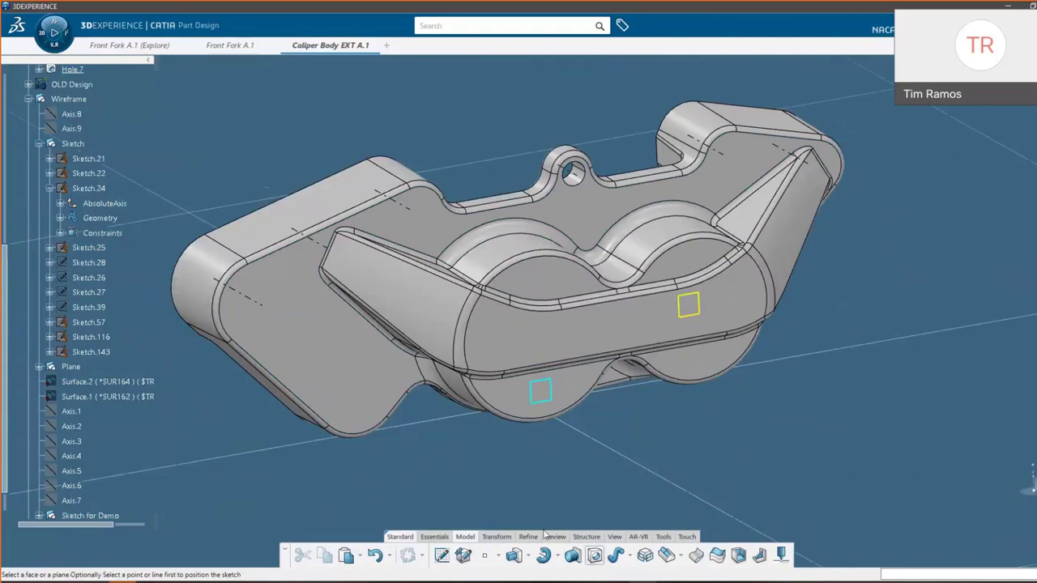
click(722, 177)
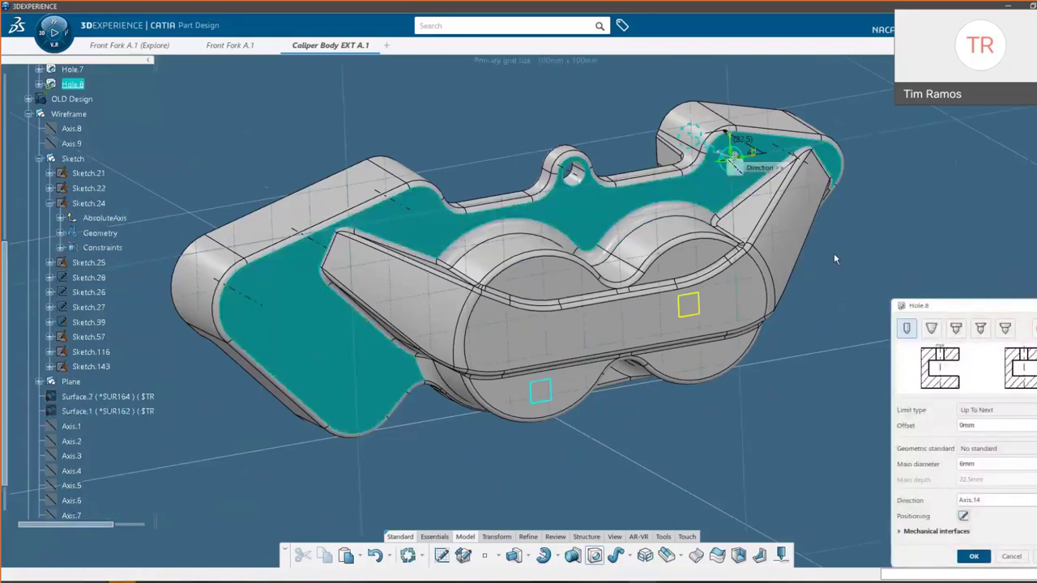
click(972, 555)
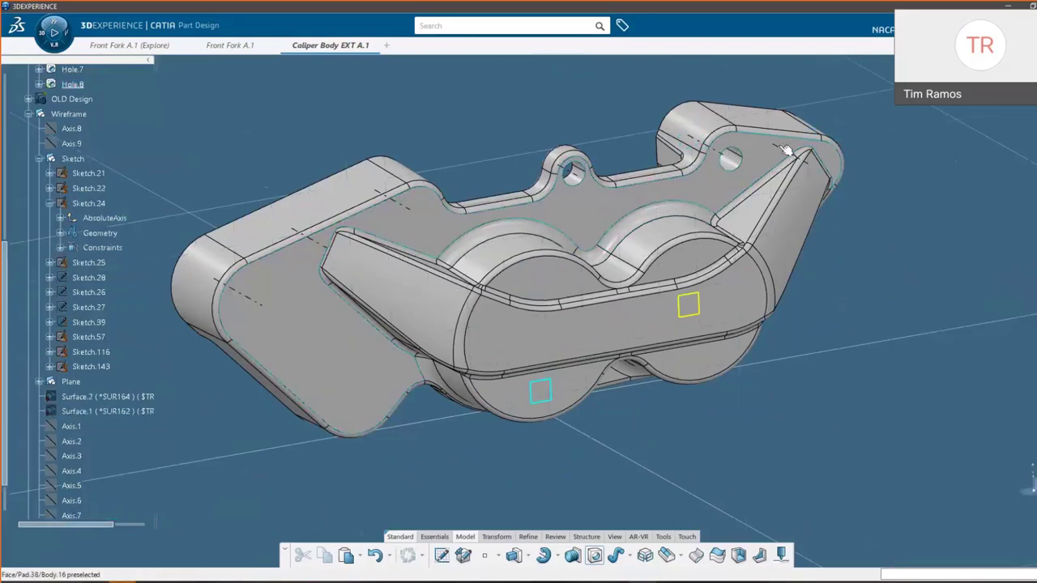
Step: Create two more 6 mm Up To Next holes on the mounting face, one on Axis.15 and one on Axis.13
key(s)
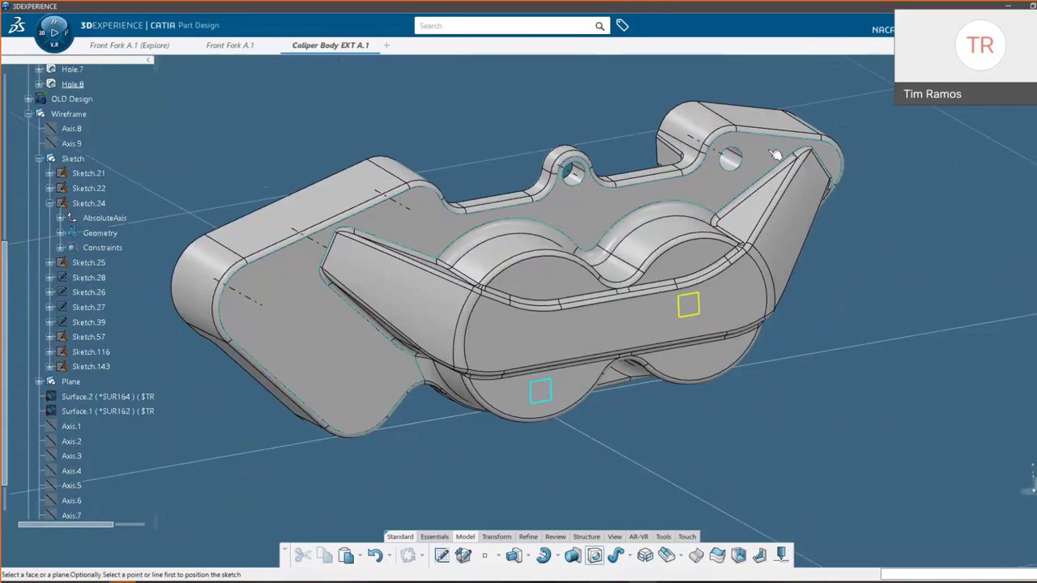
click(771, 150)
click(969, 563)
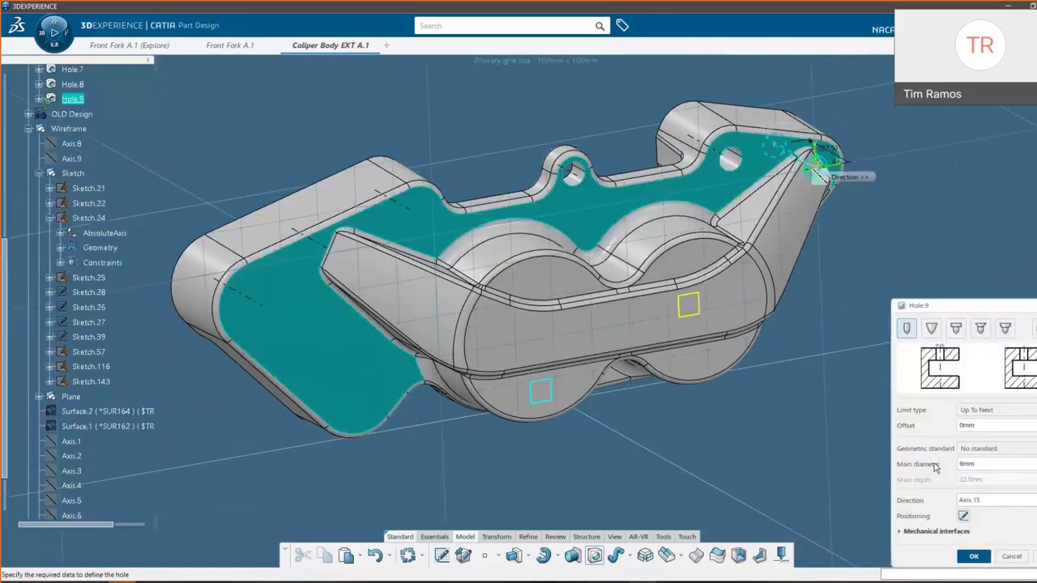
key(s)
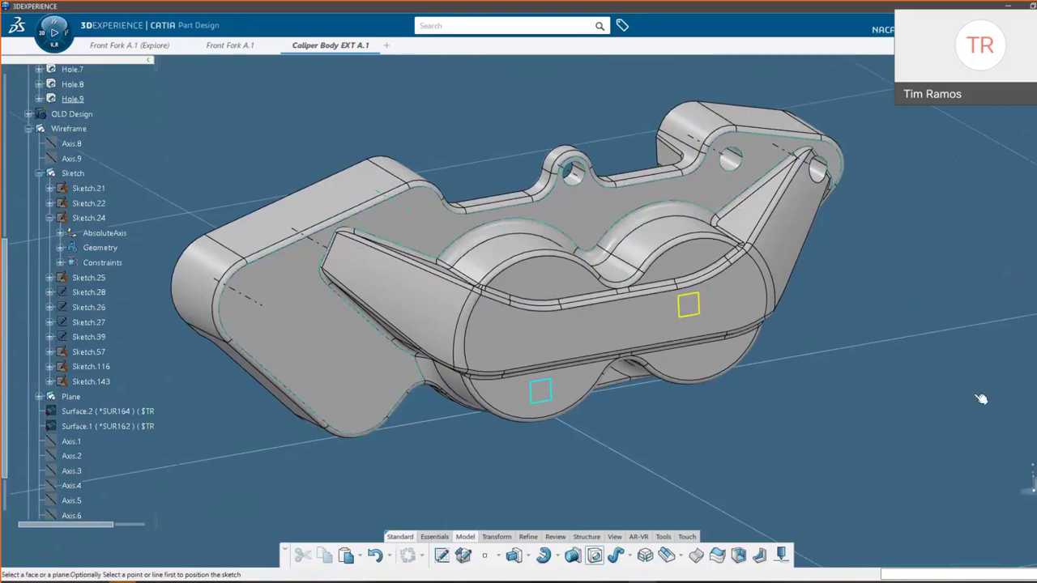
click(419, 209)
click(972, 559)
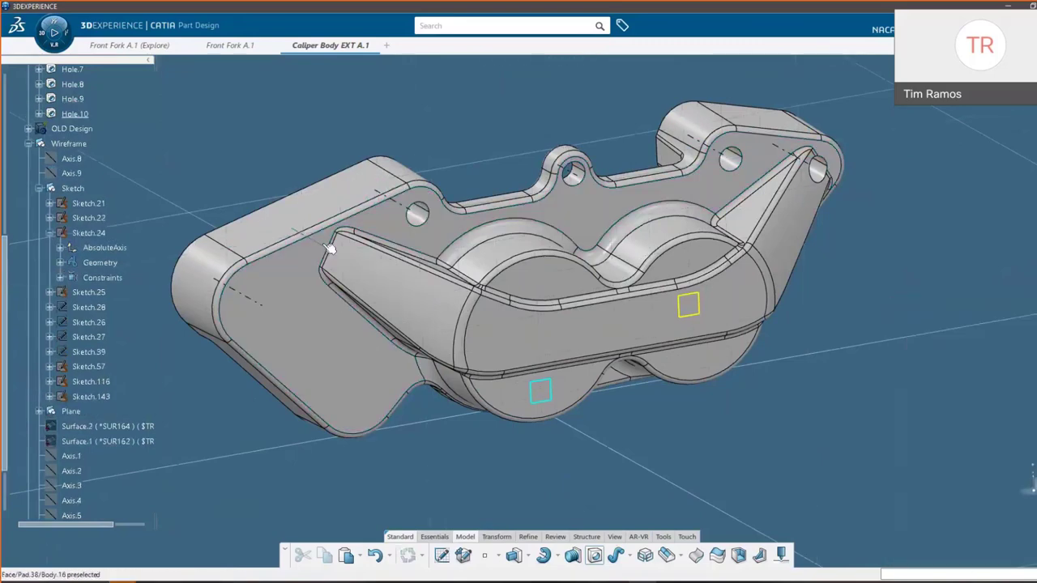
click(332, 252)
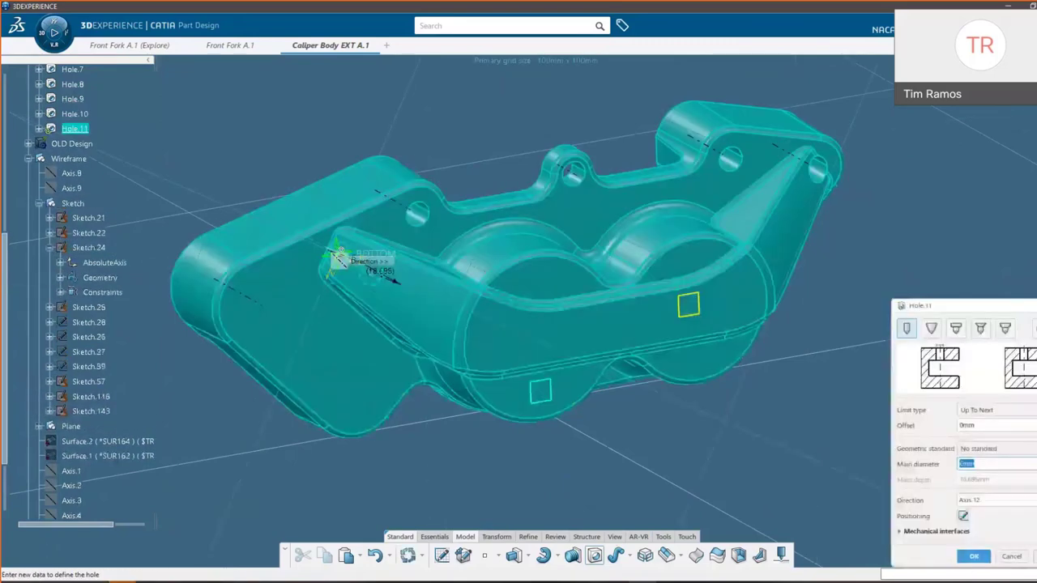
click(1011, 557)
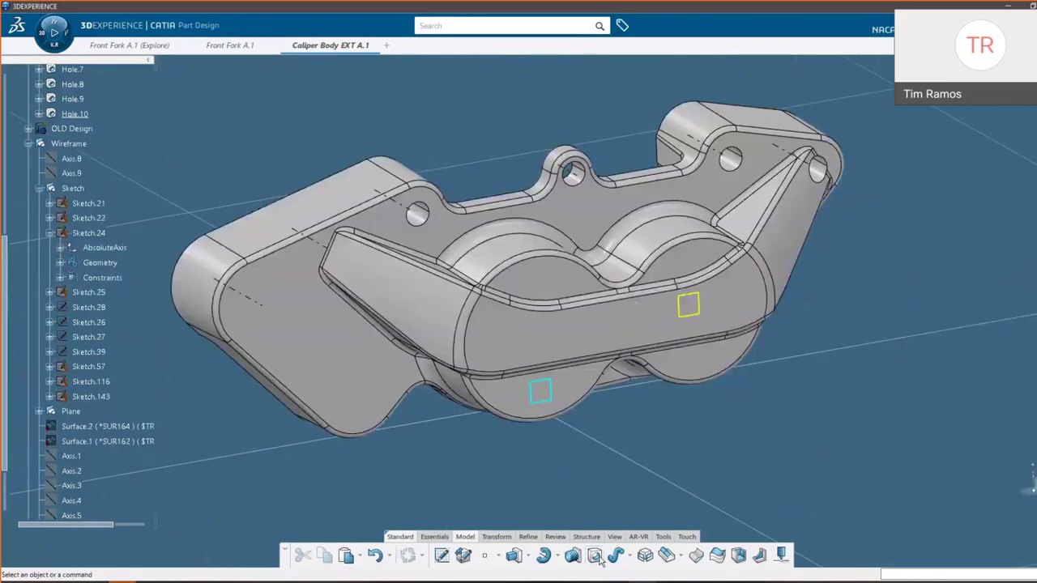
click(597, 557)
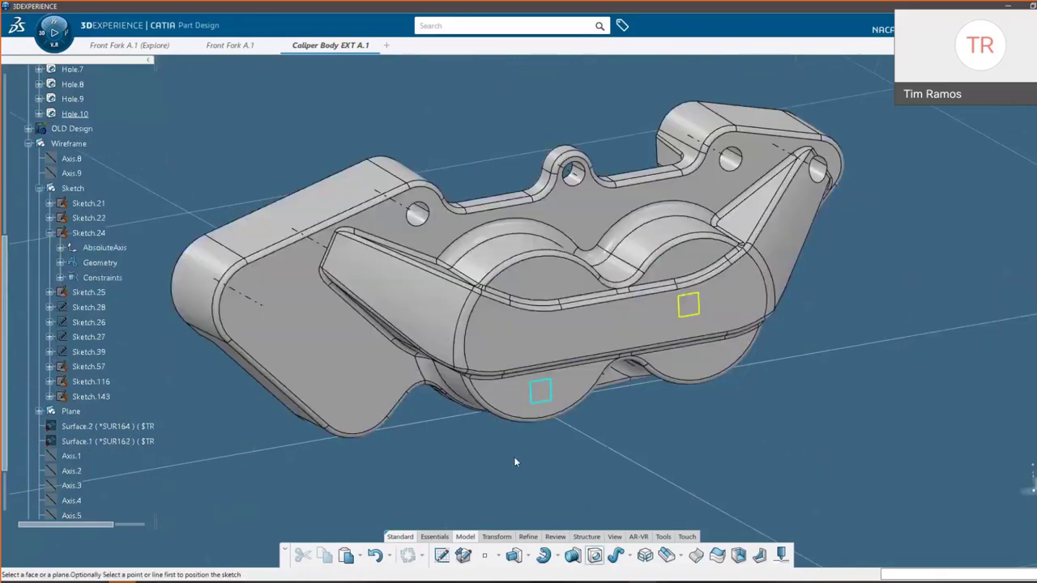
click(316, 247)
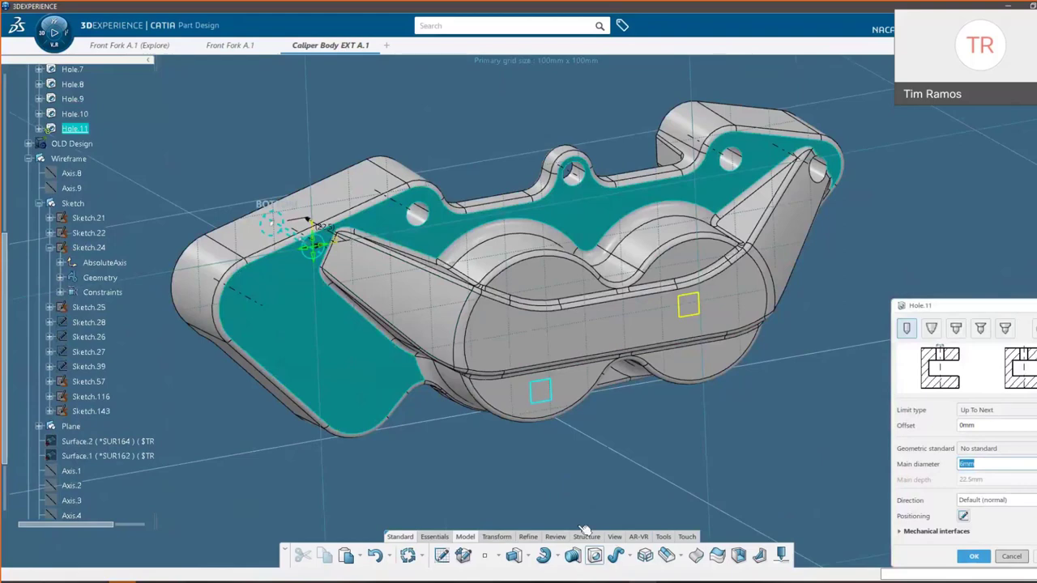
key(Escape)
Step: Create a 6 mm Up To Next hole on the mounting face along Axis.12, at the tip of the sloped rib
click(593, 563)
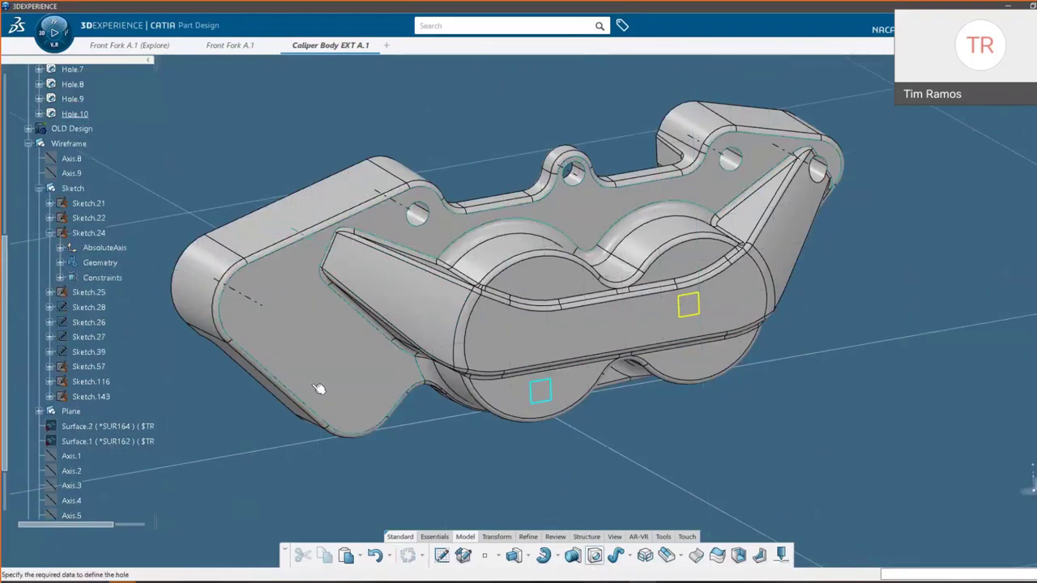
click(335, 241)
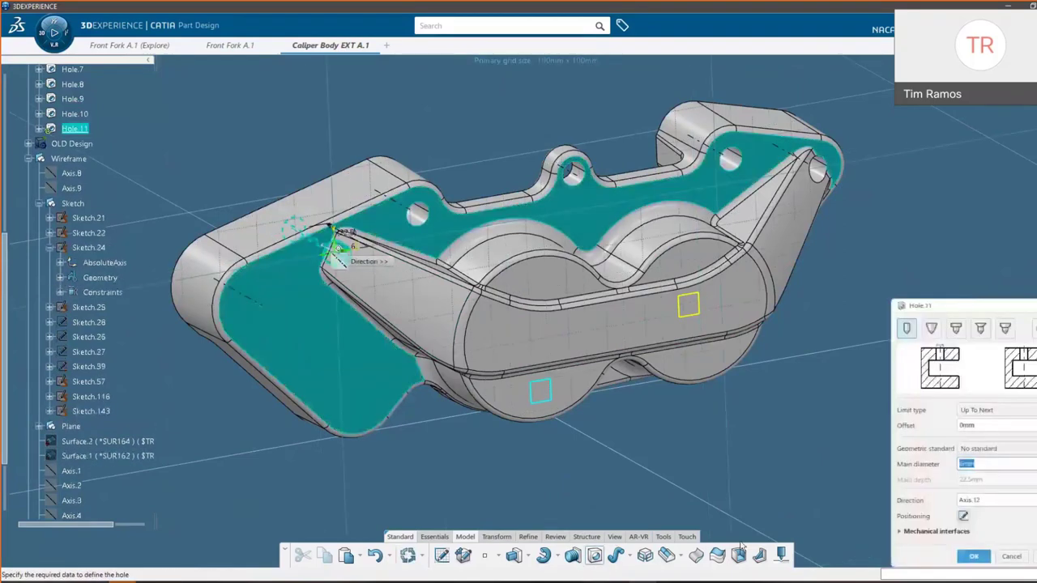
key(Return)
Step: Create a 12 mm Up To Next hole on the mounting face along Axis.11, at the outer end of the caliper body
click(593, 556)
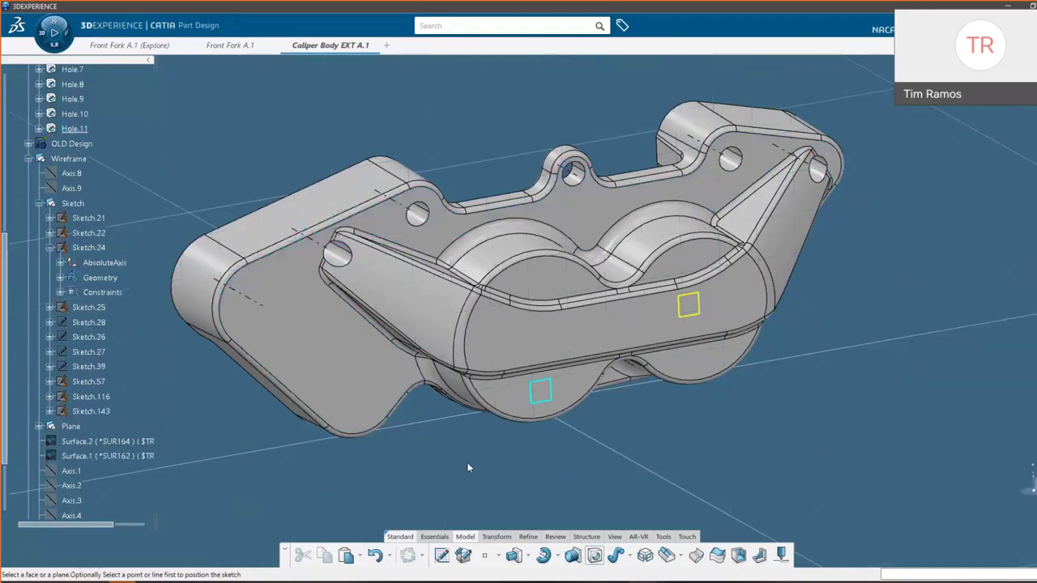
click(268, 298)
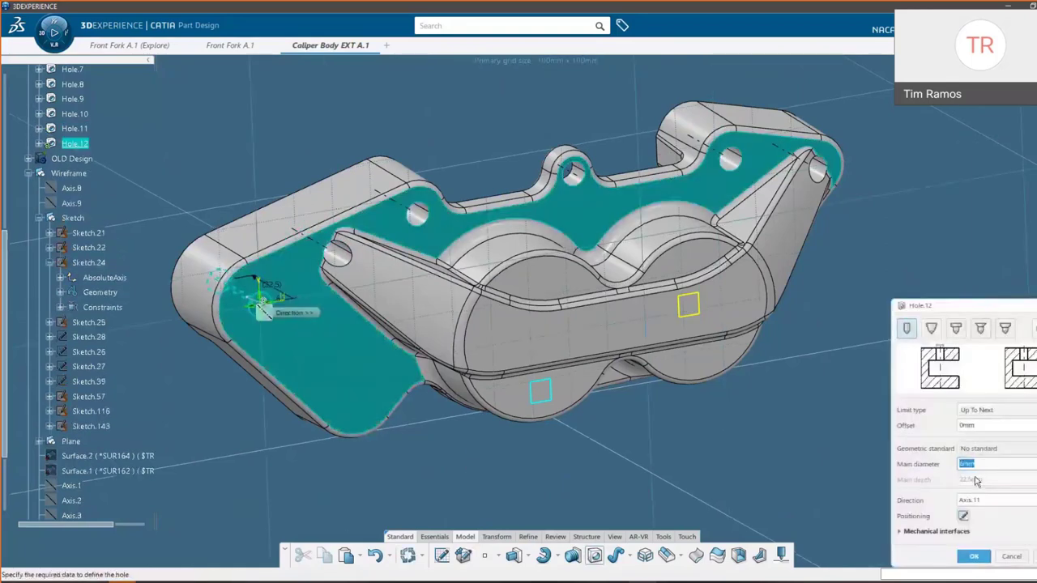
text(12)
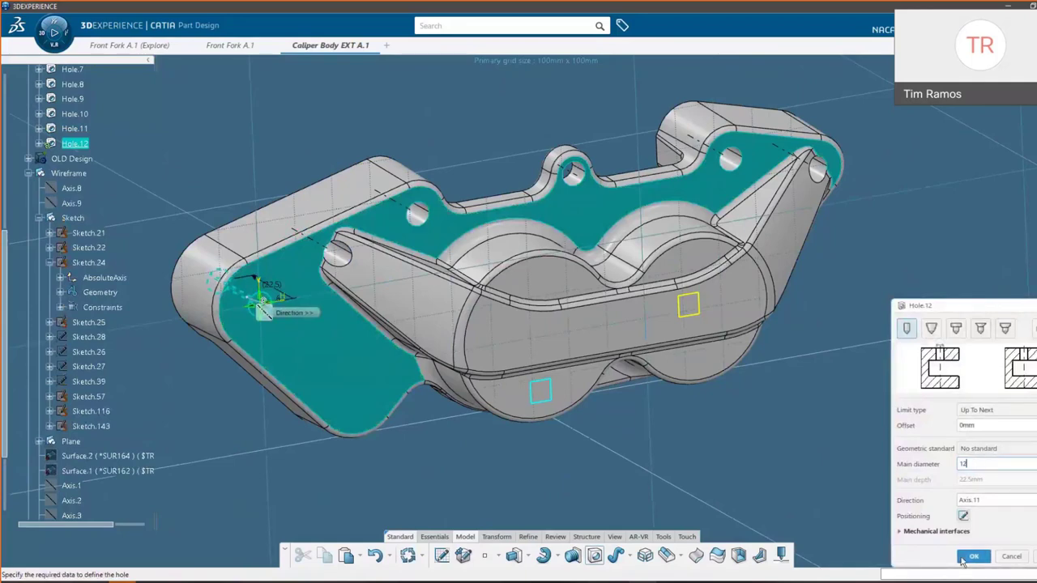
click(963, 560)
Step: Change the hole on Axis.13 to a counterbored hole using the Metric_Cap_Screws standard, size M6-Normal
middle_drag(767, 345, 891, 243)
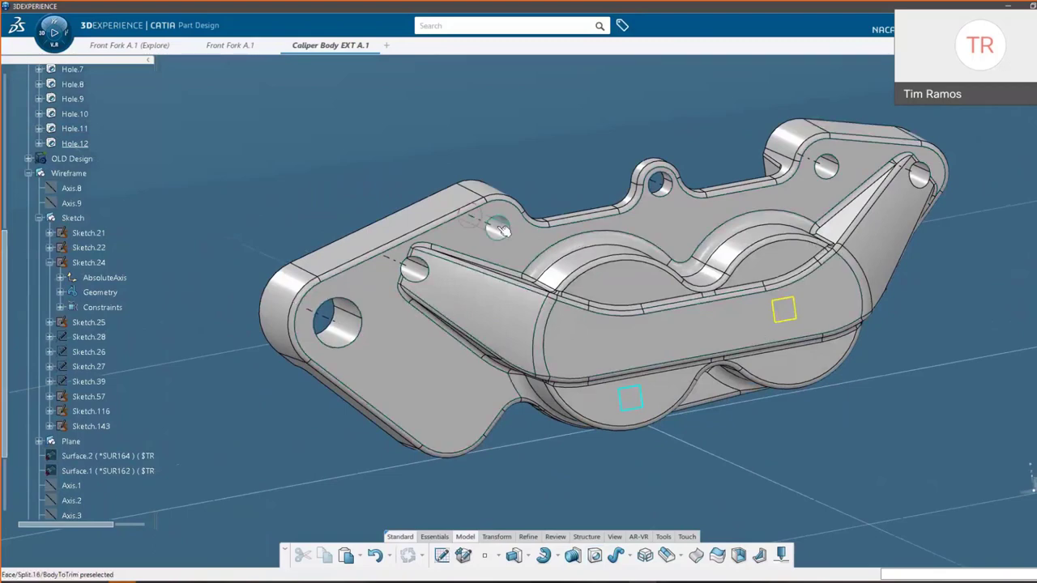
double_click(503, 230)
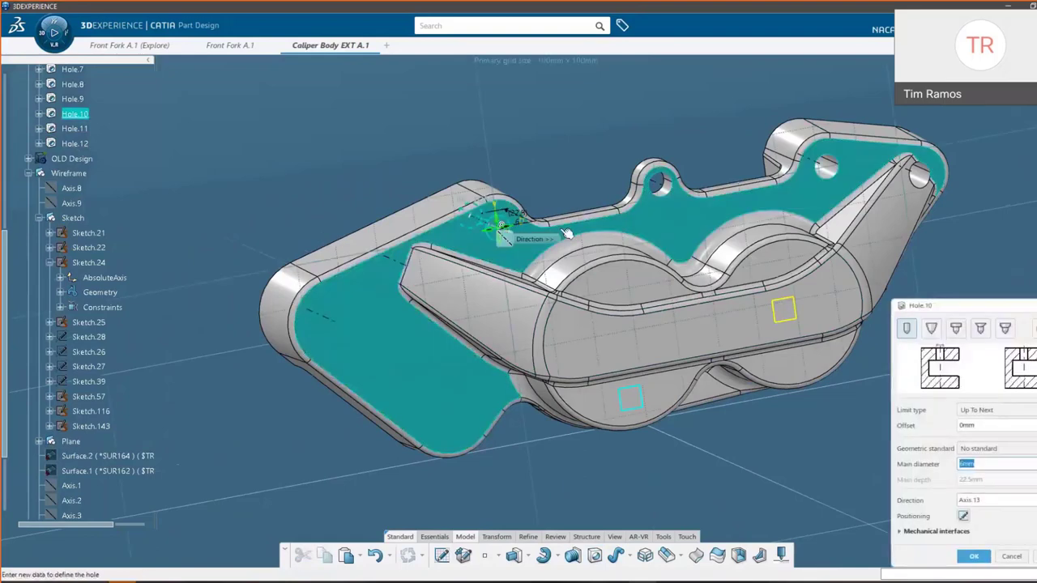
click(953, 333)
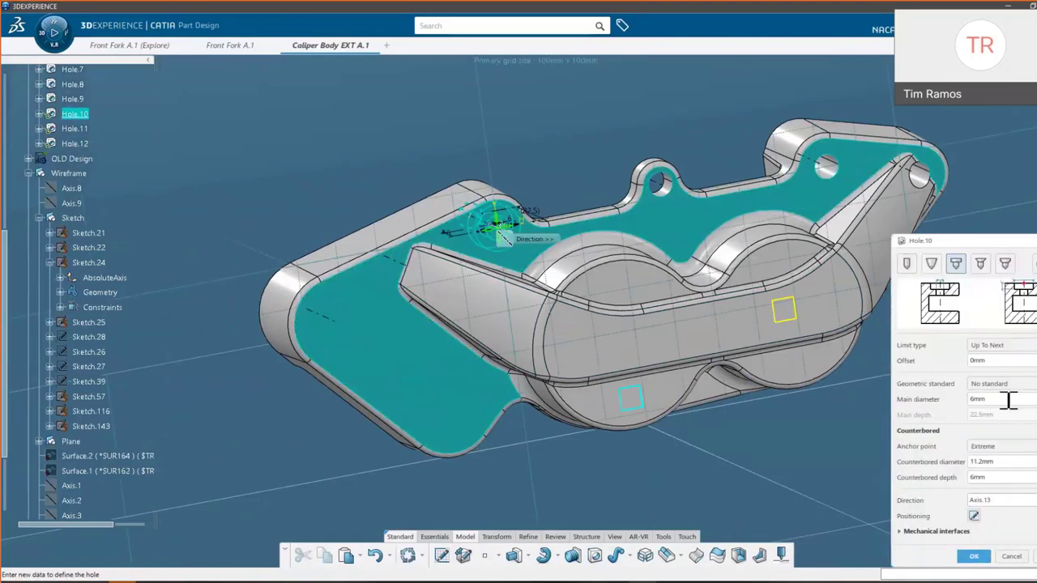
click(988, 385)
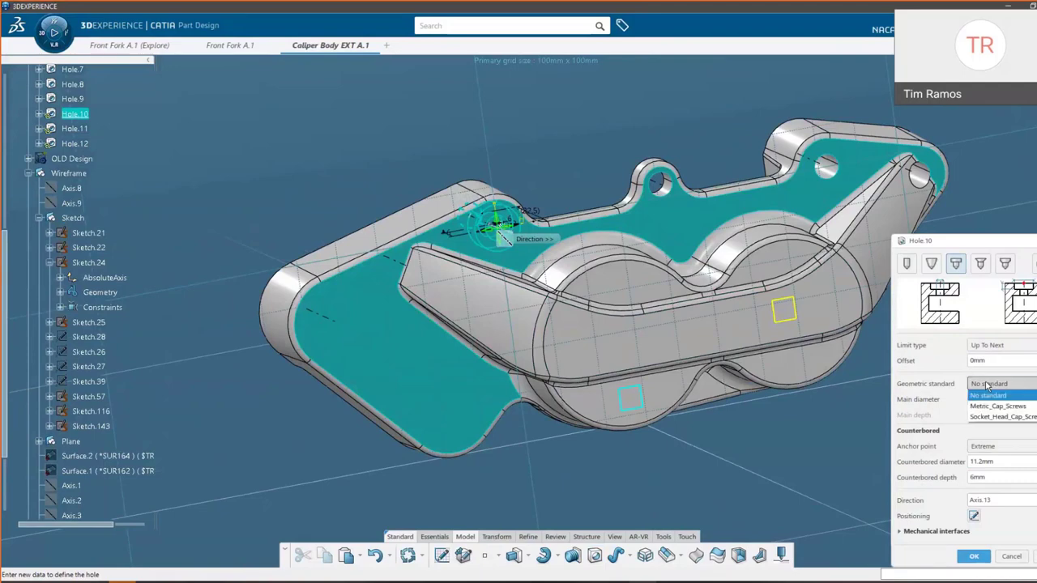
click(998, 406)
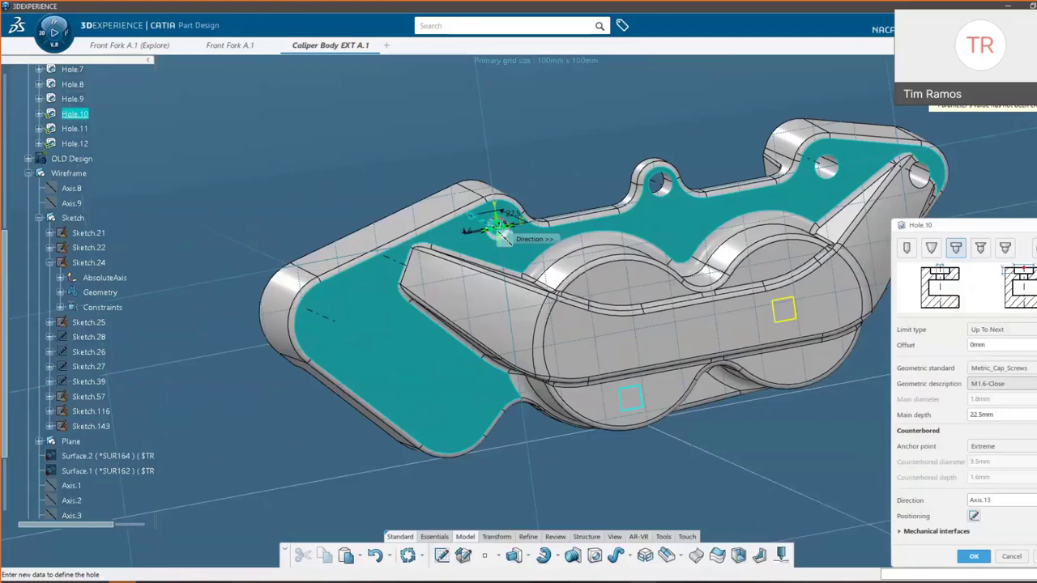
click(1025, 384)
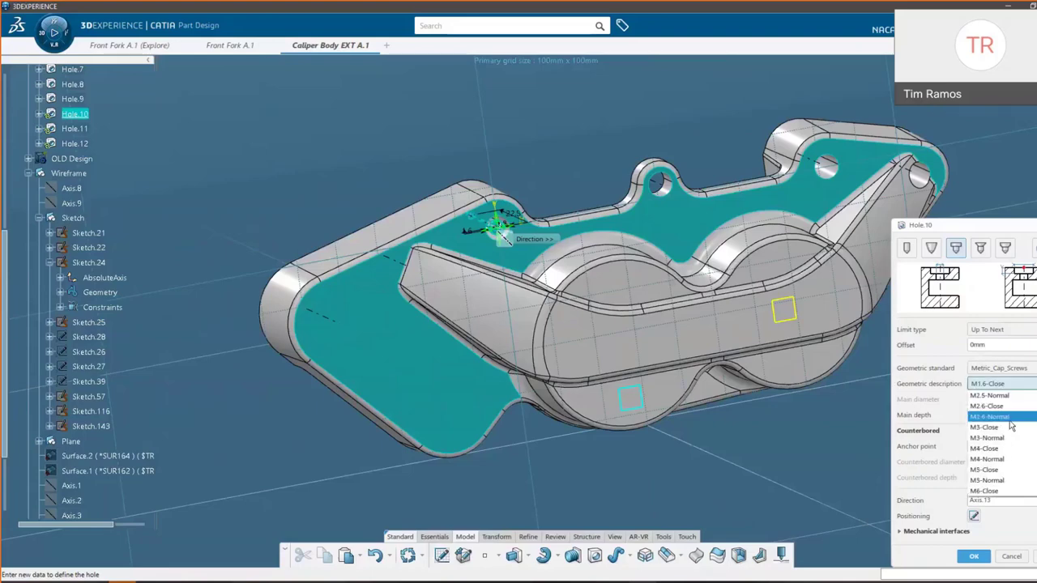
scroll(1008, 442, down, 3)
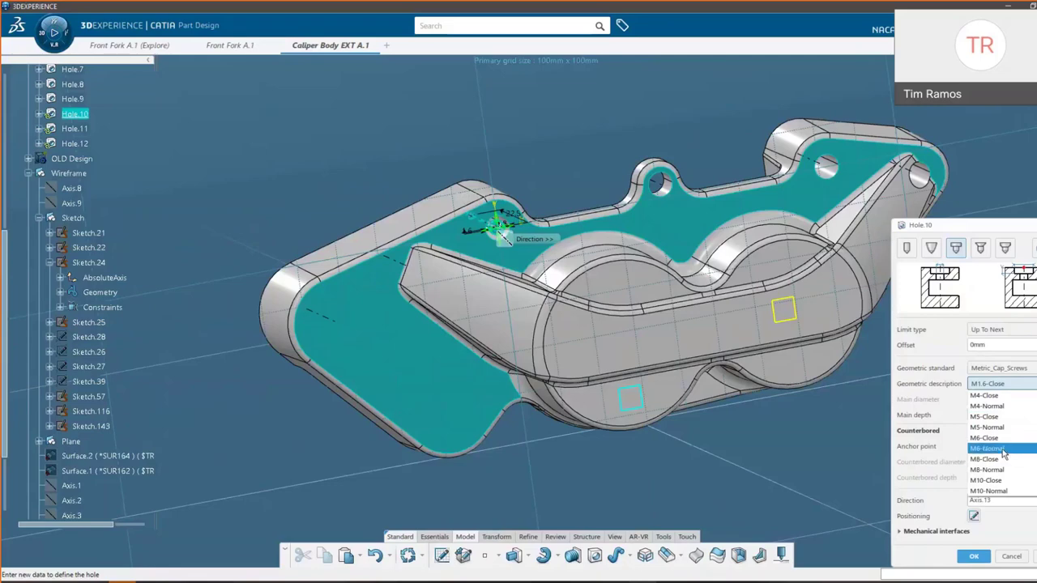
click(1005, 470)
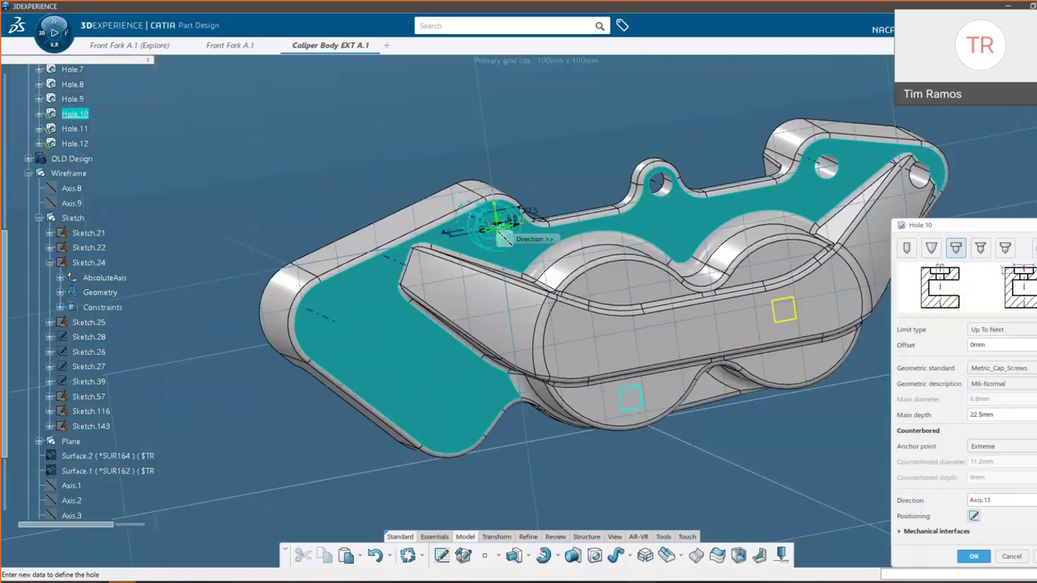
click(974, 556)
click(806, 455)
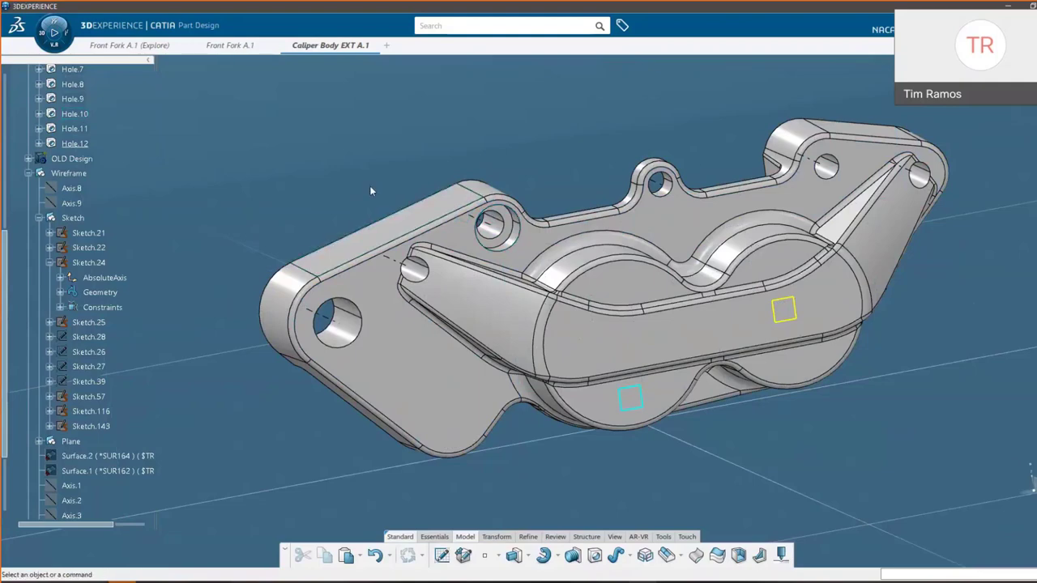
Step: Reuse the counterbored hole's design on the other three 6 mm mounting-face holes with the Semantic Painter
middle_drag(504, 317, 583, 307)
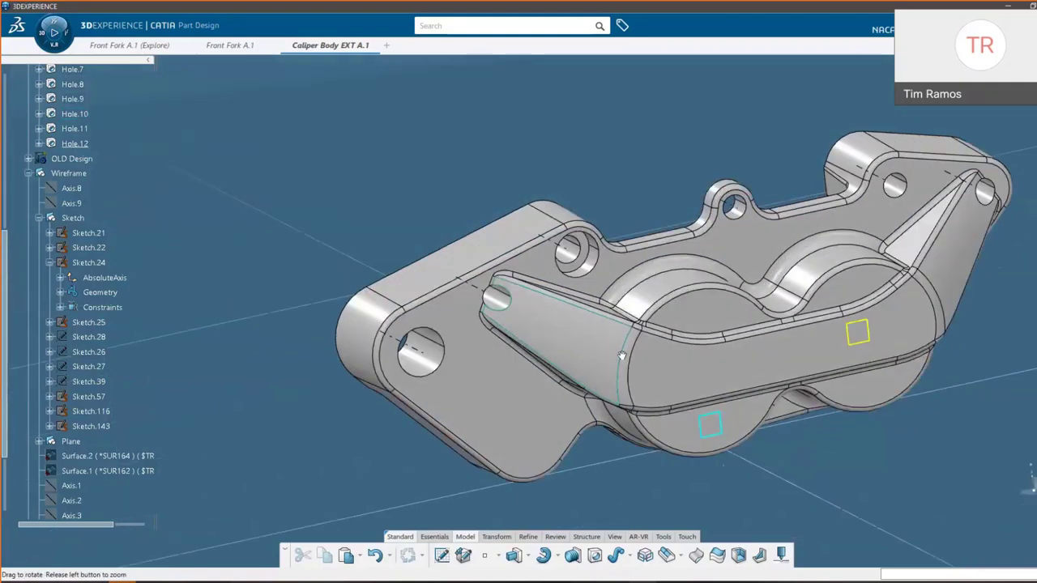
click(594, 264)
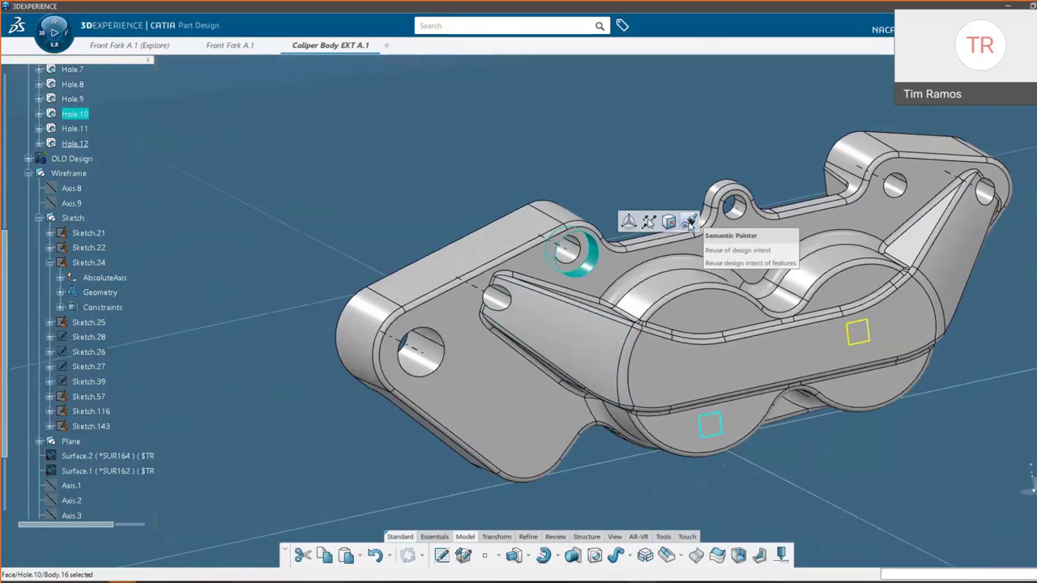
click(595, 271)
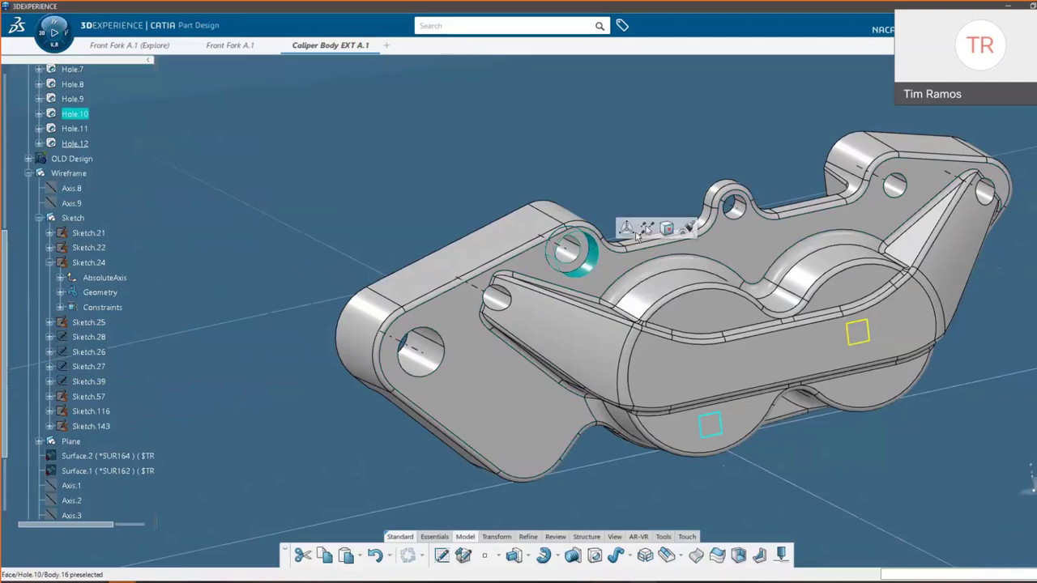
click(684, 231)
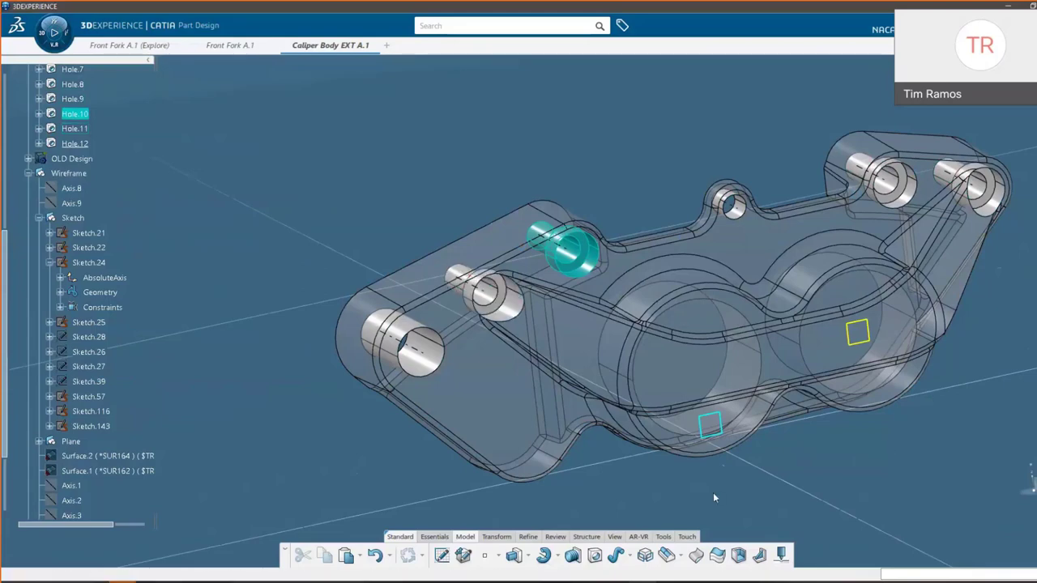
click(714, 494)
Step: Attach the 3D manipulator to the 12 mm hole and align it with the slanted lower edge of the same lug
mouse_move(674, 452)
middle_down()
mouse_move(776, 394)
mouse_move(500, 359)
middle_up()
click(441, 334)
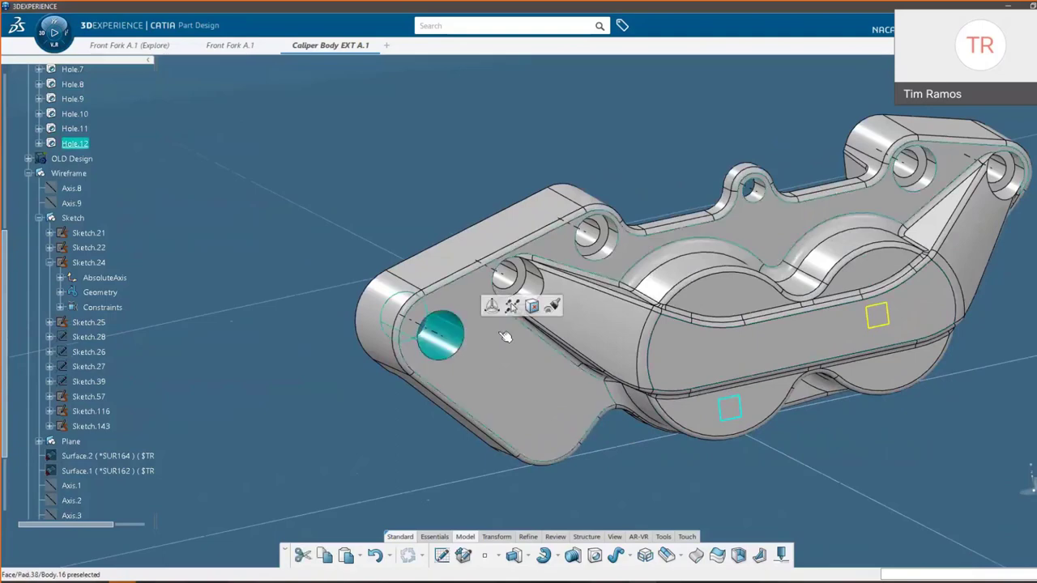
click(491, 306)
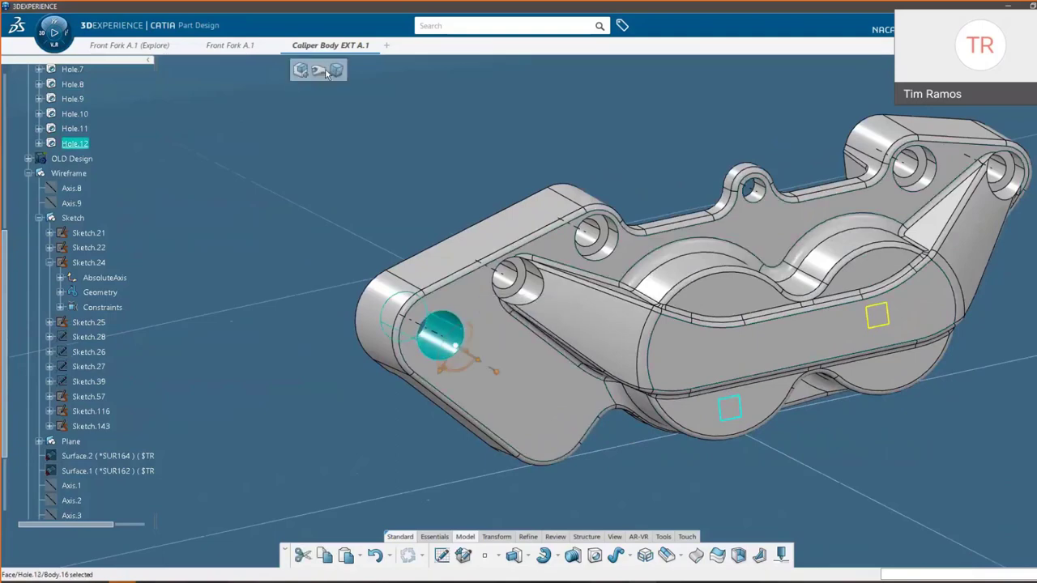
click(327, 74)
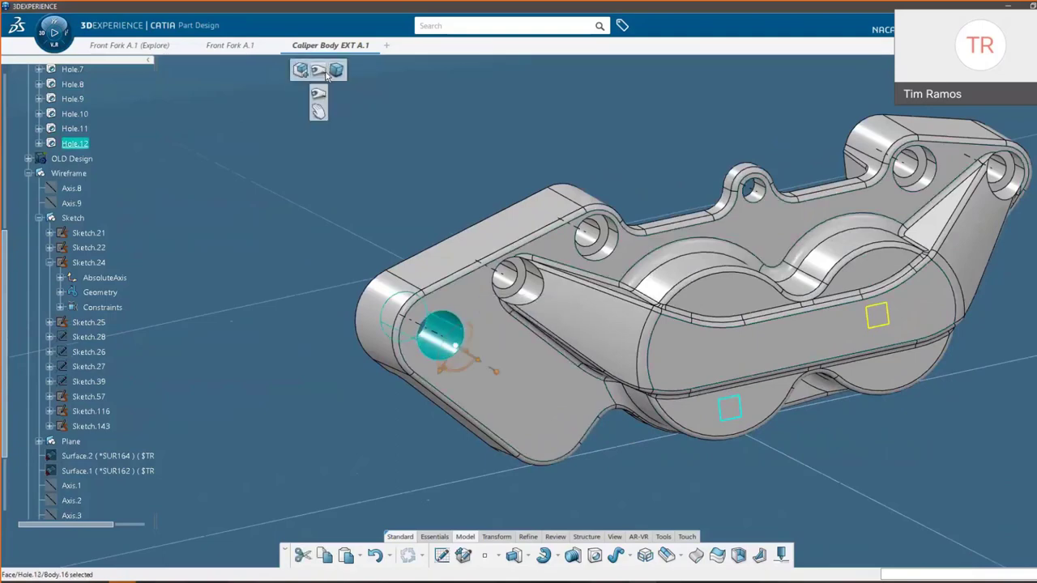
click(318, 112)
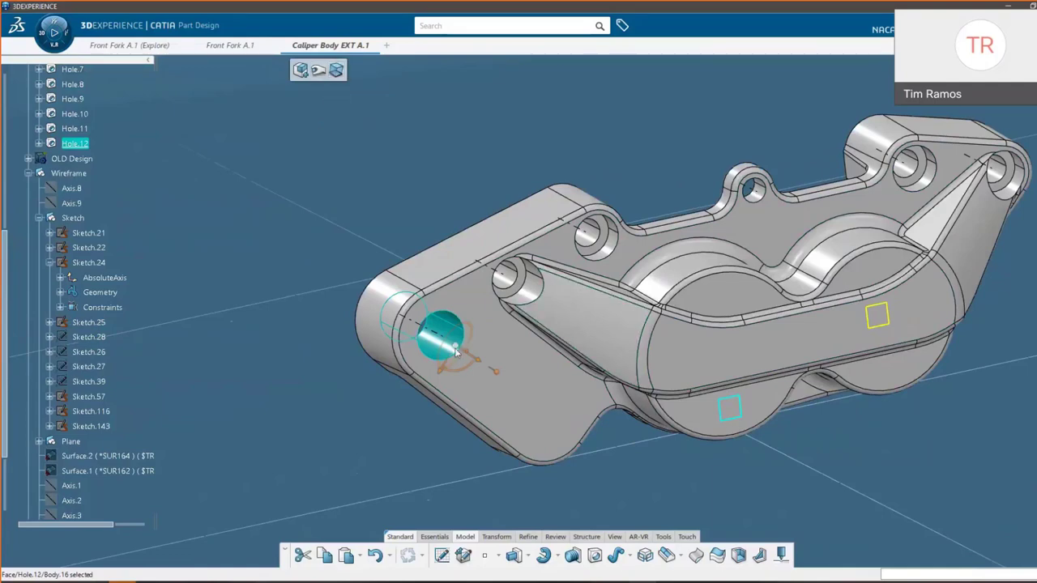
drag(455, 351, 428, 382)
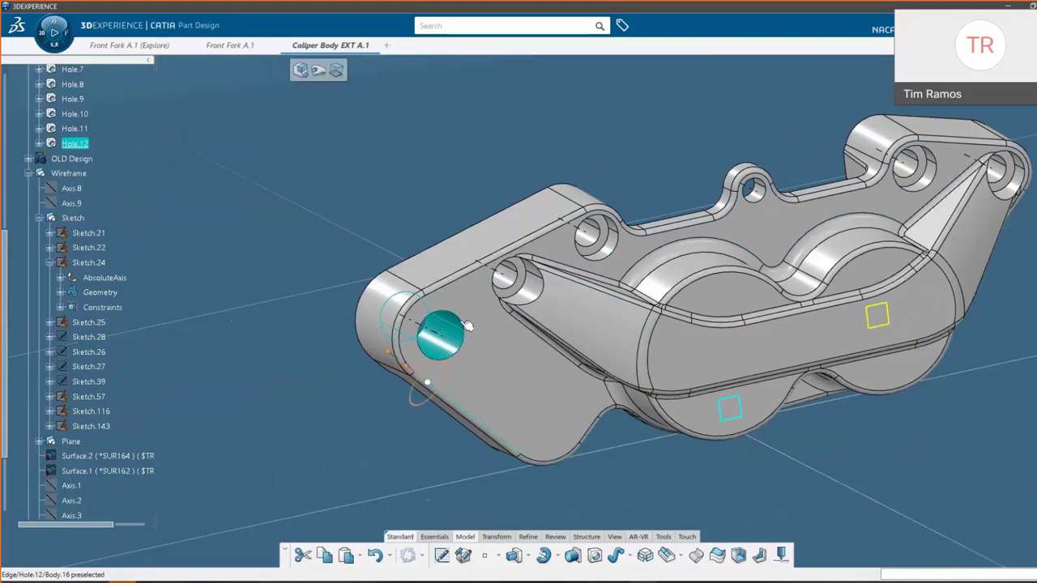
click(414, 377)
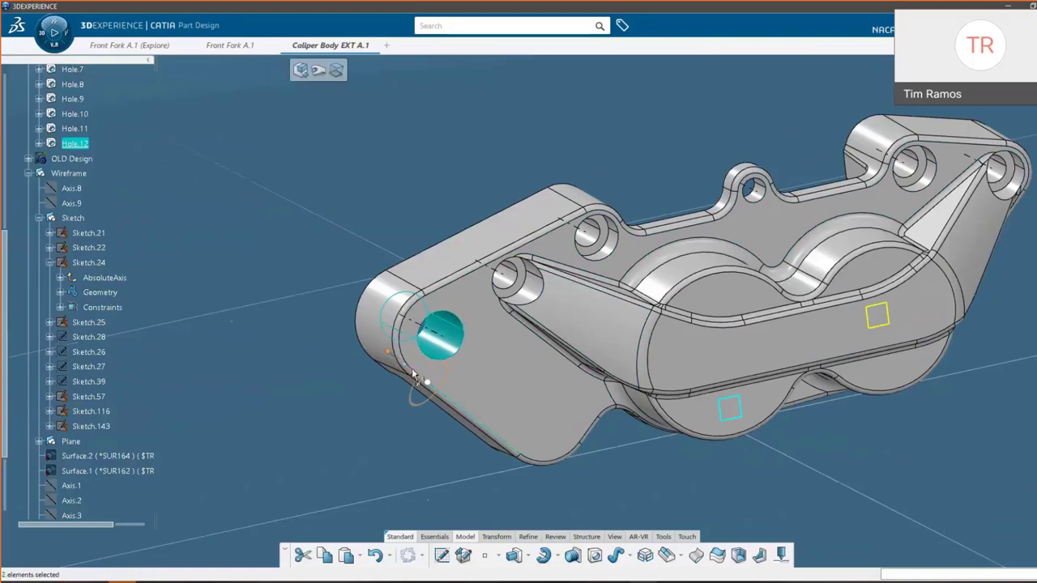
Step: Pattern the 12 mm hole along the slanted lower edge with a spacing of 19 mm and a count of 2
ctrl+drag(413, 372, 480, 415)
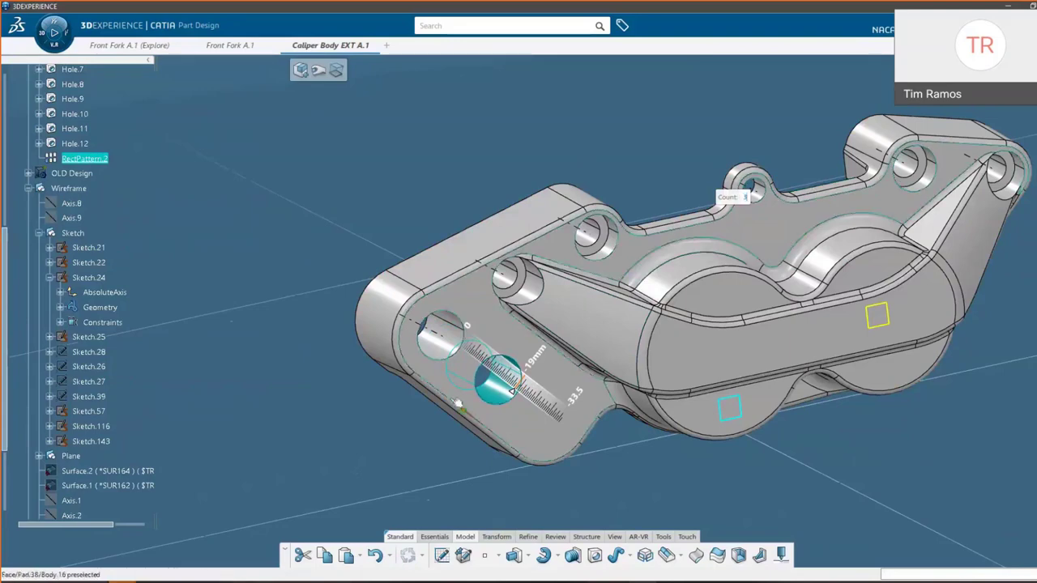
mouse_move(459, 405)
mouse_down()
mouse_move(500, 435)
mouse_move(465, 411)
mouse_up()
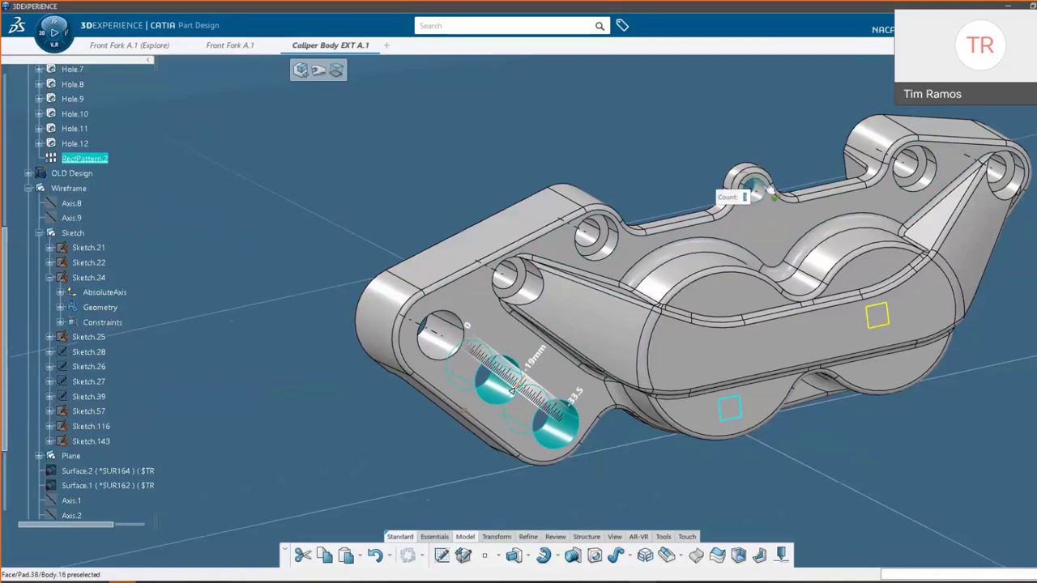
text(2)
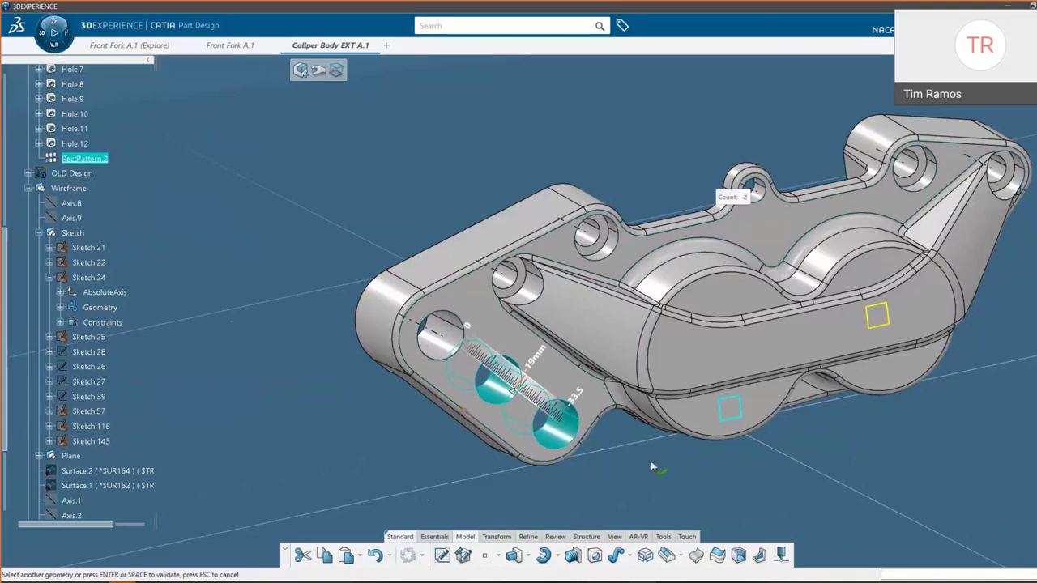
key(Return)
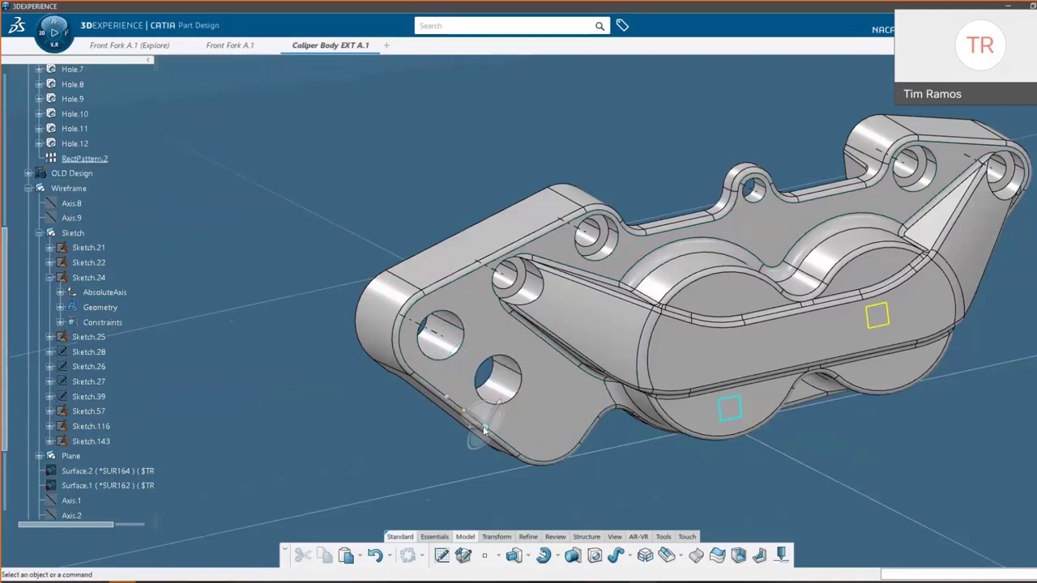
Step: Switch the caliper body's display to shaded with object material and no edges
middle_drag(565, 410, 696, 379)
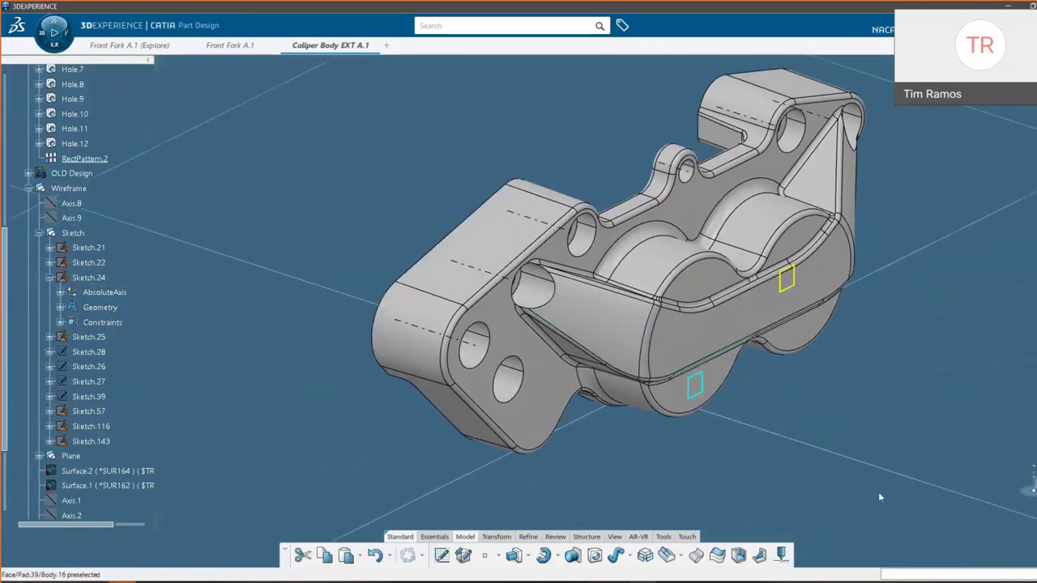
click(774, 475)
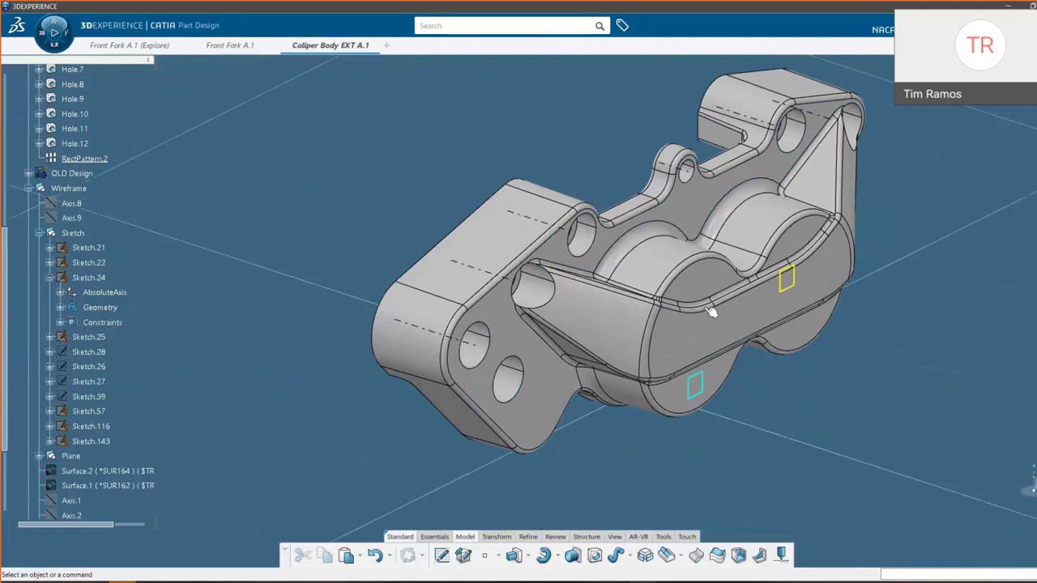
middle_drag(711, 313, 689, 325)
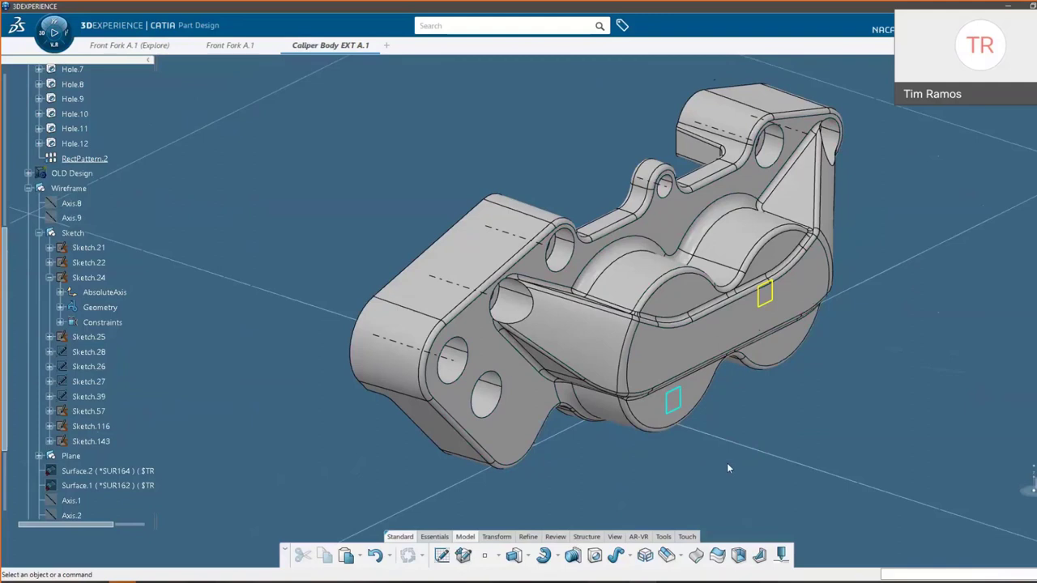
click(616, 537)
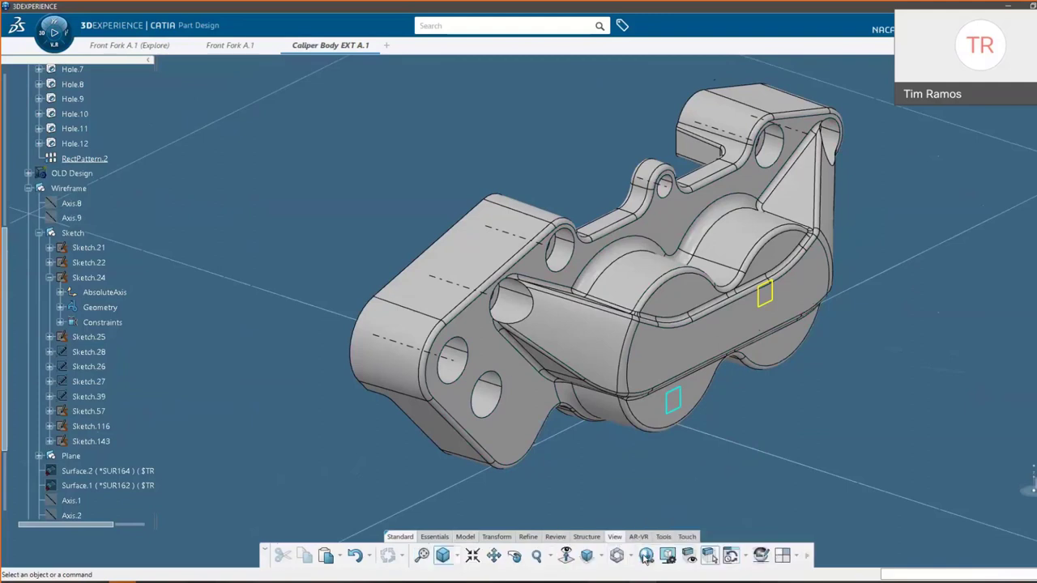
click(646, 556)
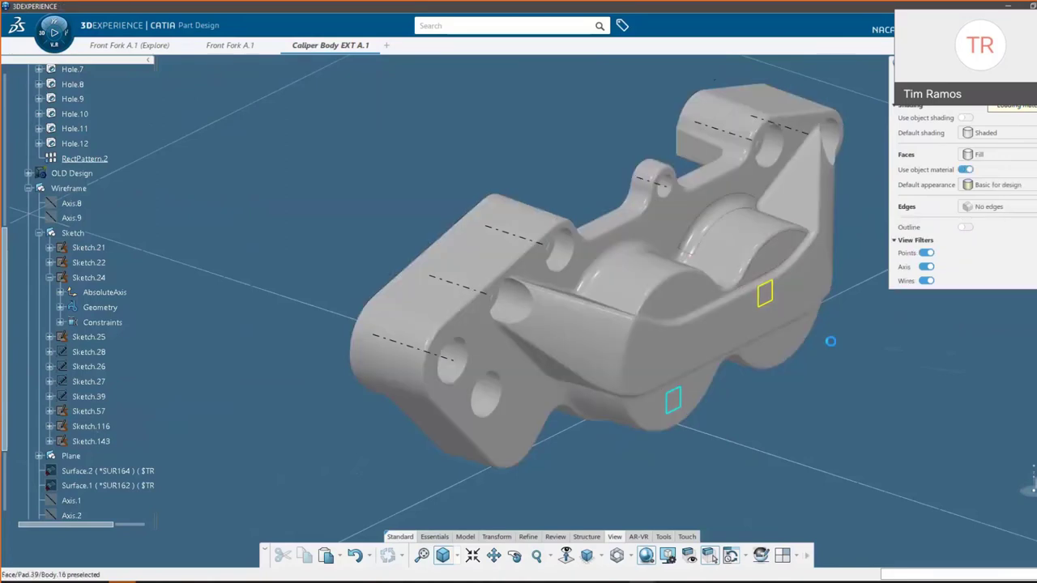
Step: Run a Draft Analysis on Body.16 and display its color scale
middle_drag(617, 530, 555, 509)
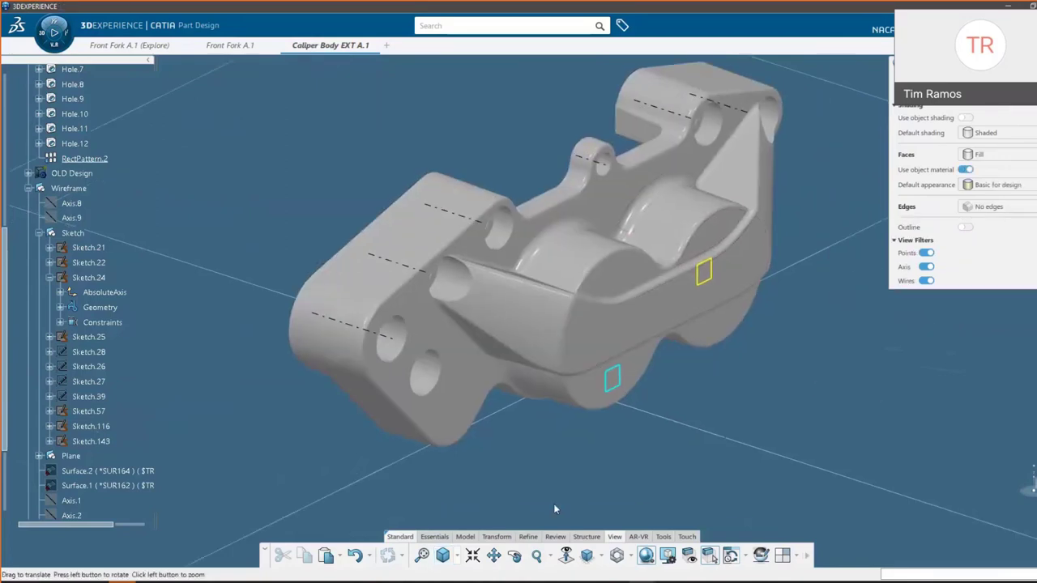
click(555, 537)
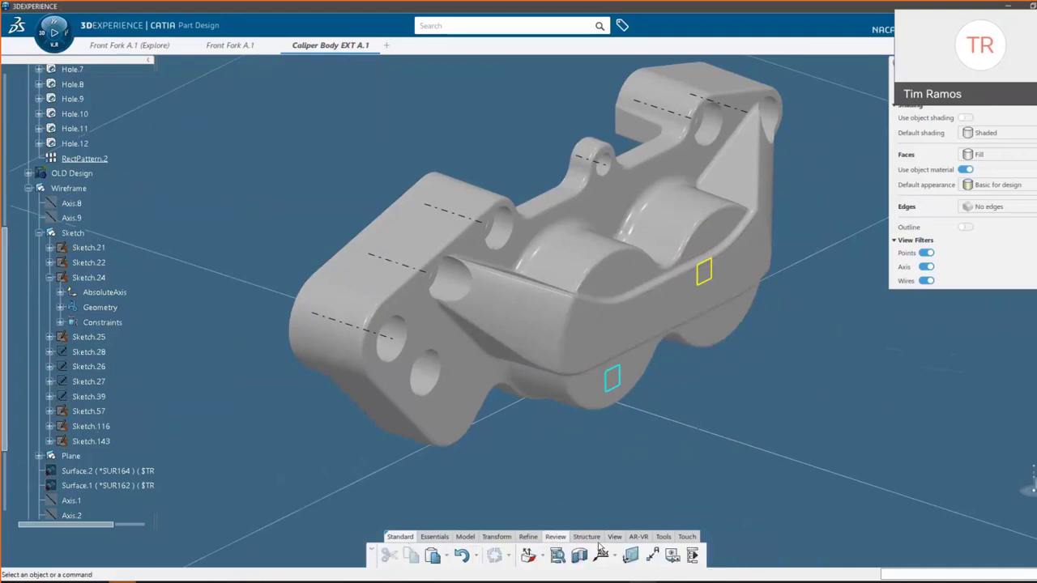
click(544, 557)
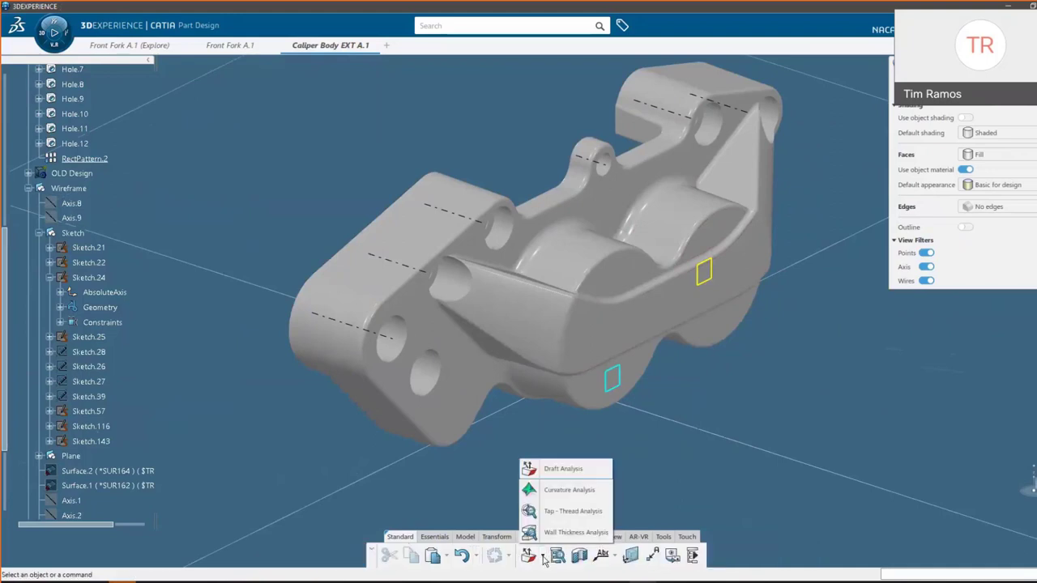
click(563, 469)
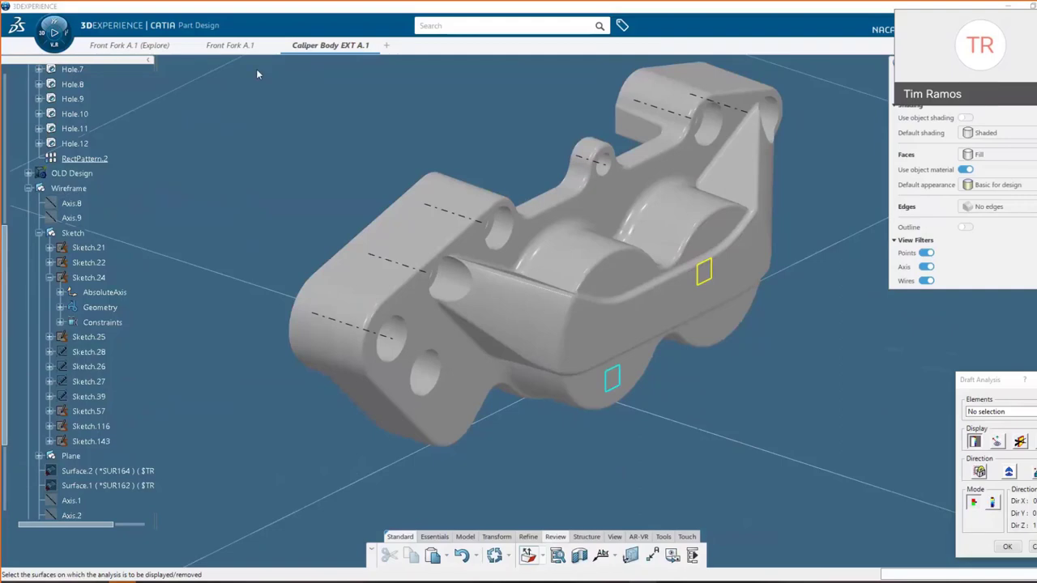
scroll(91, 206, up, 8)
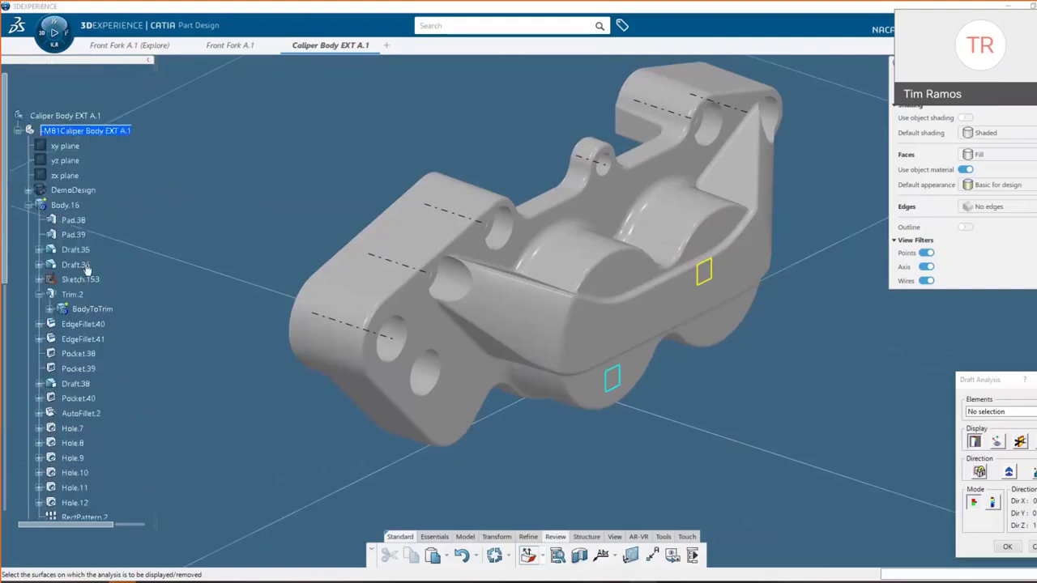
click(65, 205)
middle_drag(365, 373, 670, 370)
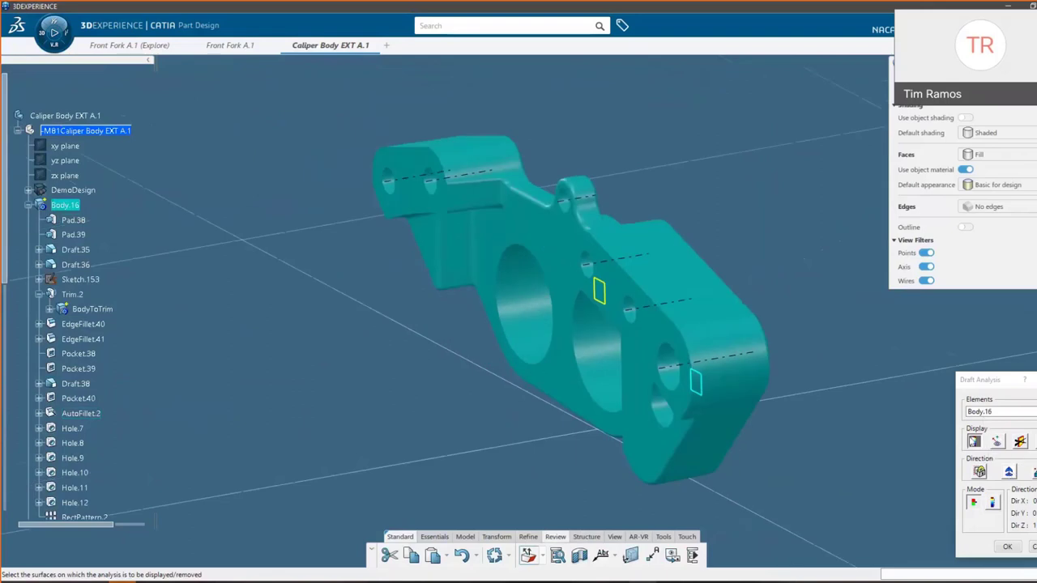
click(971, 437)
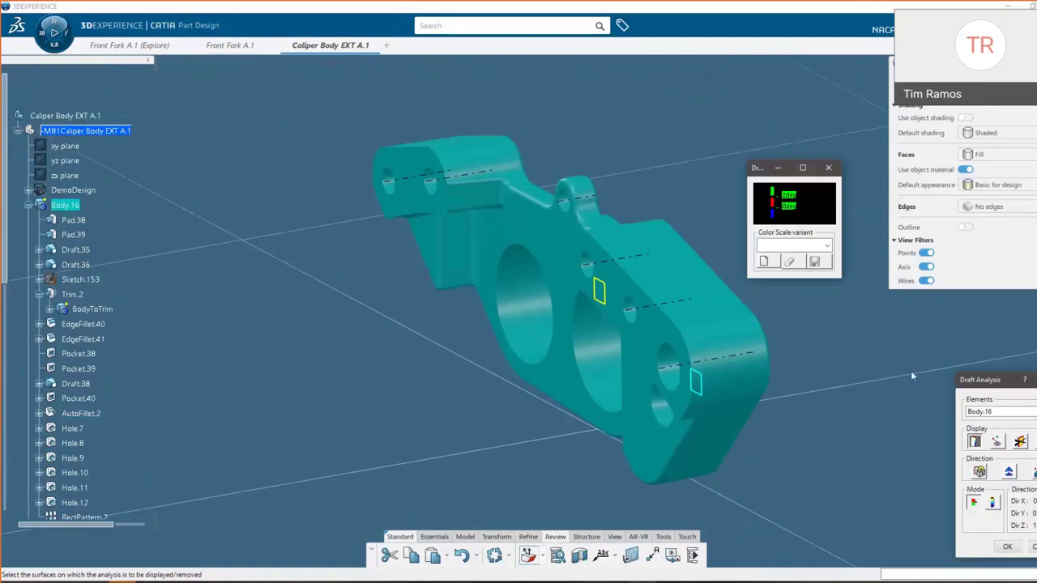
click(819, 244)
click(810, 258)
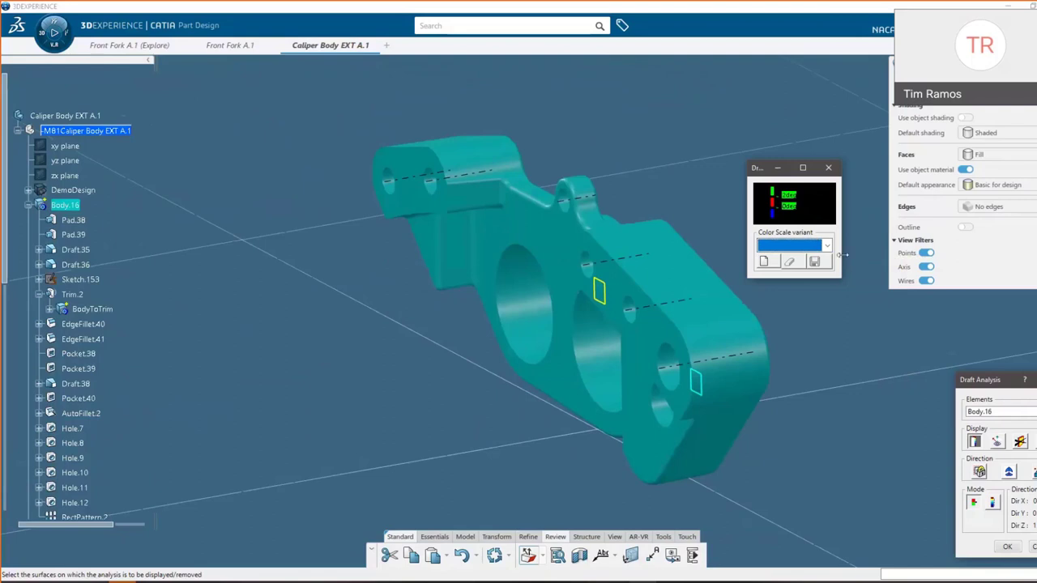
double_click(791, 197)
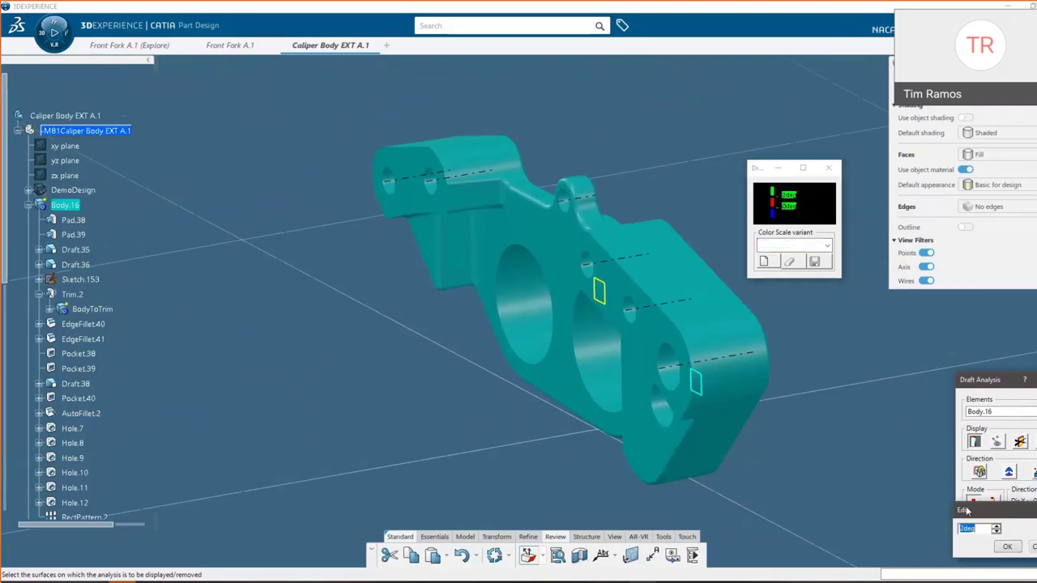
drag(968, 512, 792, 289)
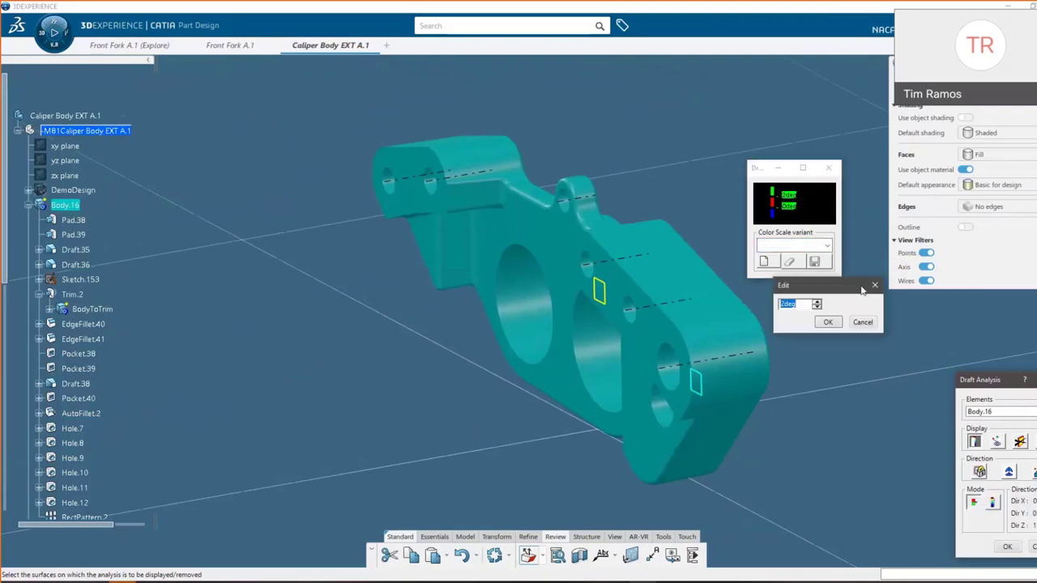
click(875, 285)
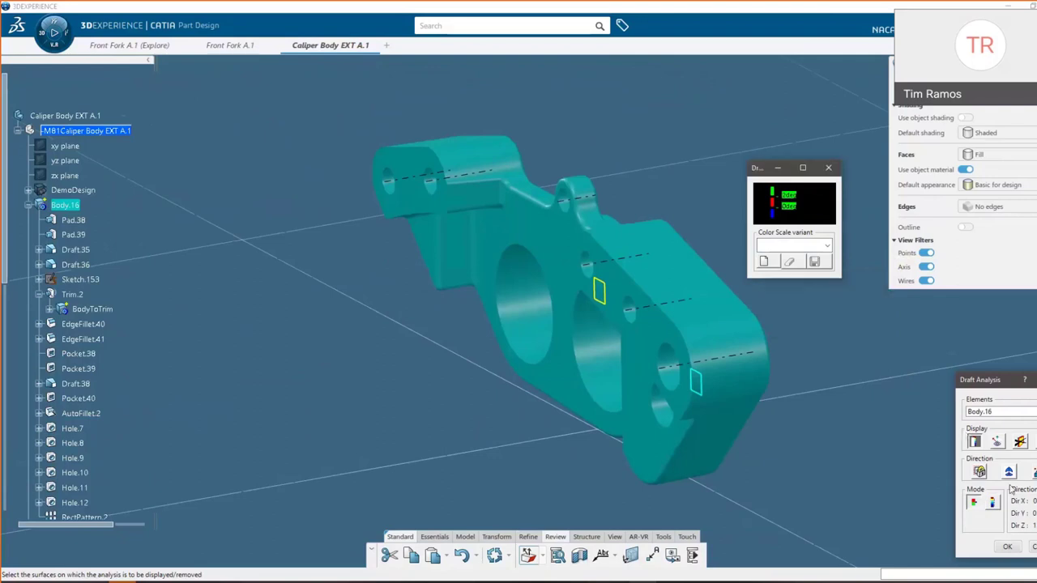
Step: Set the draft analysis to full mode and use the compass on the mounting face to define a draft direction of X 1.00
click(993, 502)
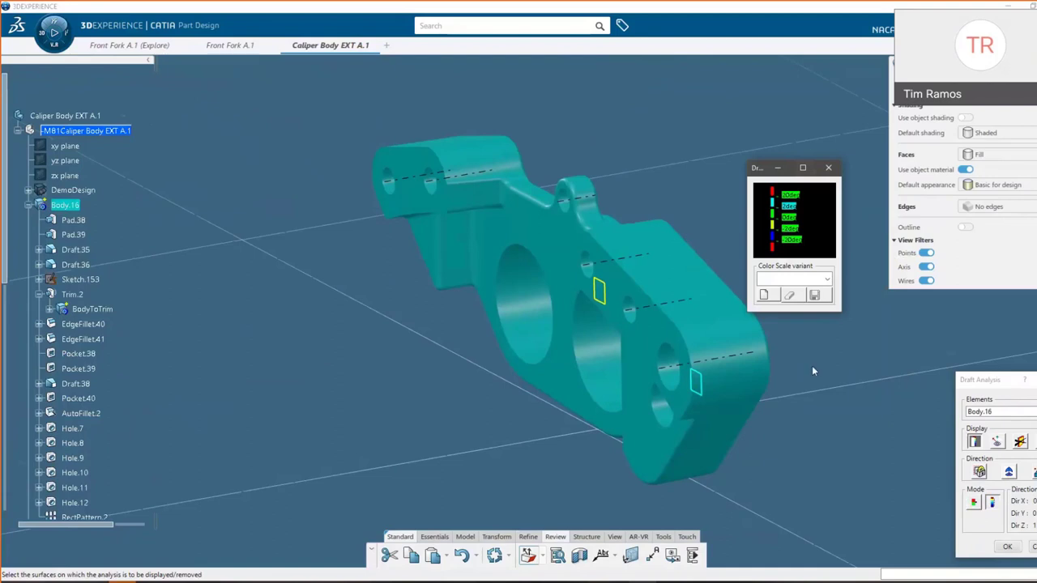
drag(1000, 387, 875, 235)
click(886, 319)
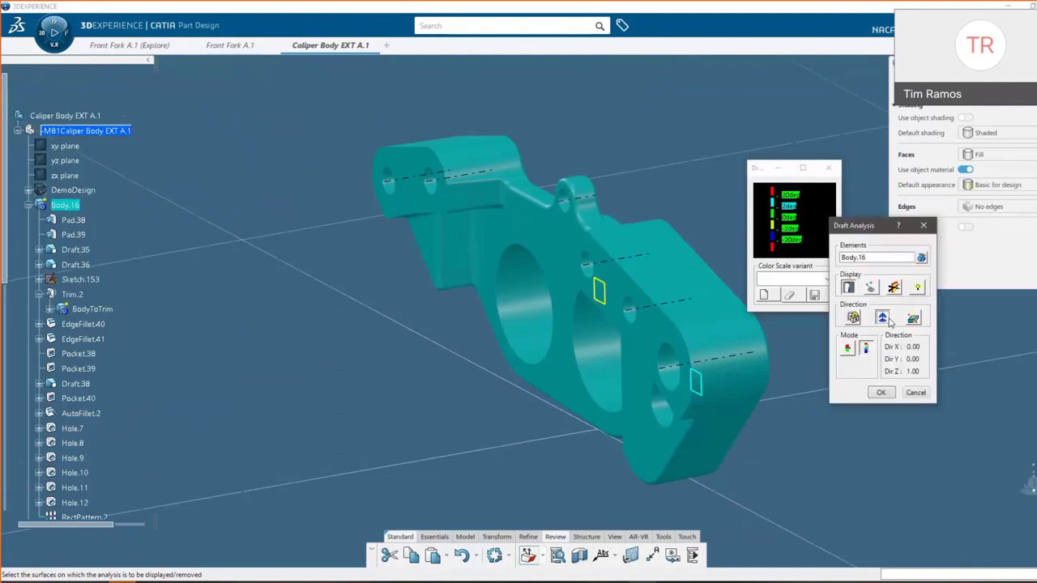
drag(526, 219, 558, 229)
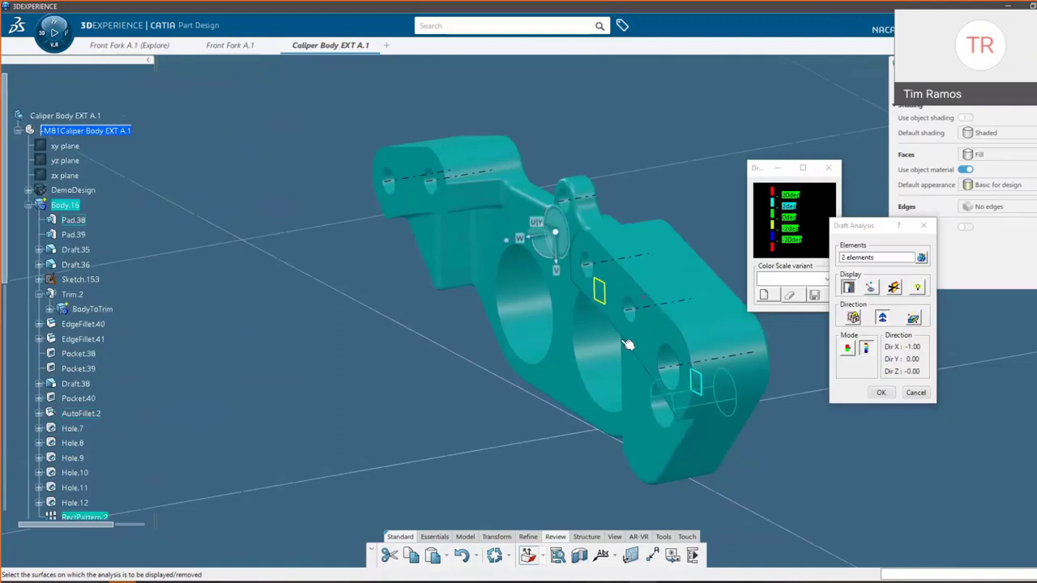
click(913, 318)
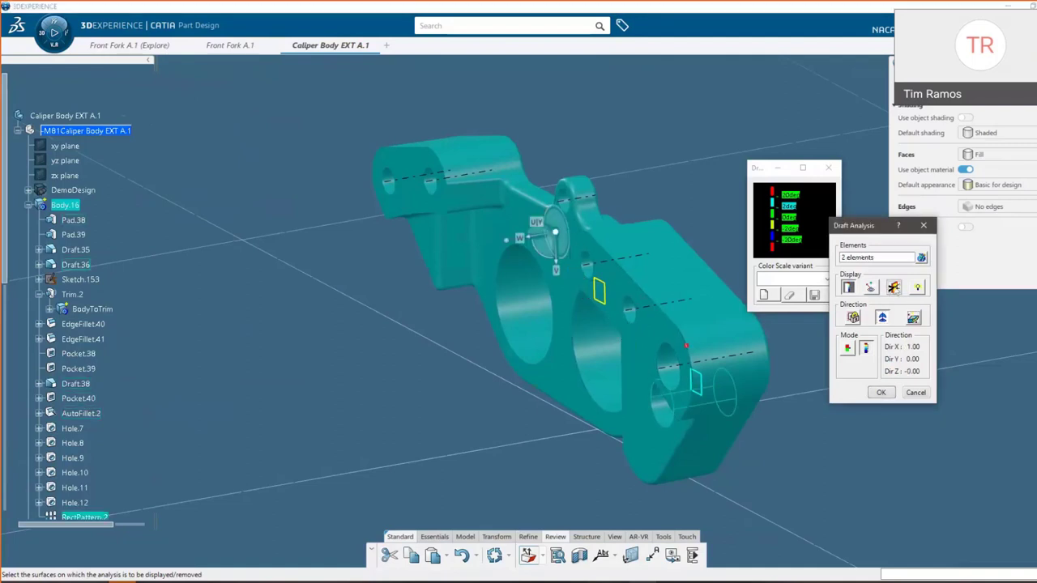
Step: Turn off the selection highlight in the draft analysis and view the draft colors on the body
click(893, 288)
click(894, 287)
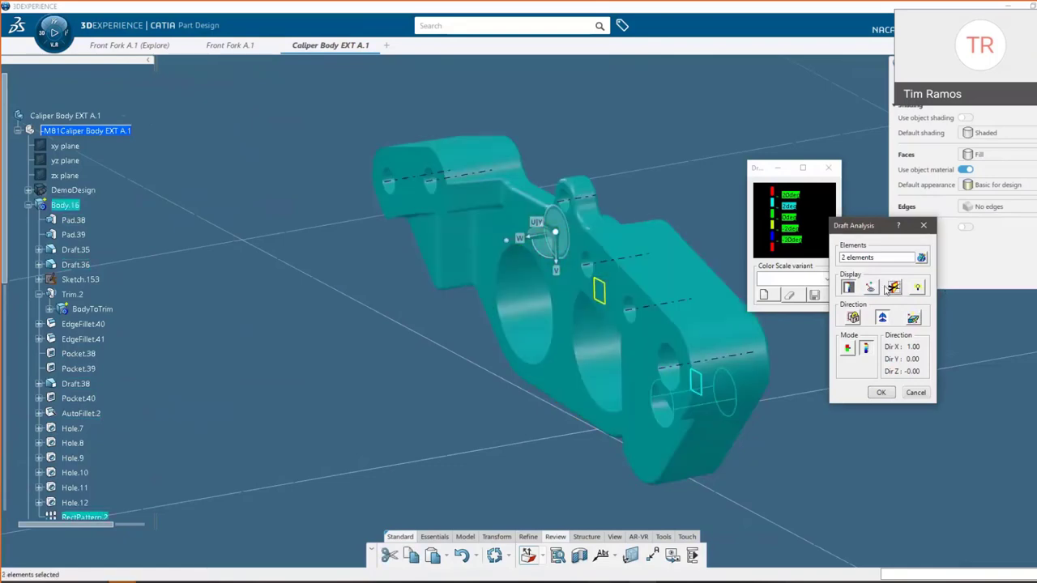
click(891, 288)
middle_drag(708, 315, 628, 340)
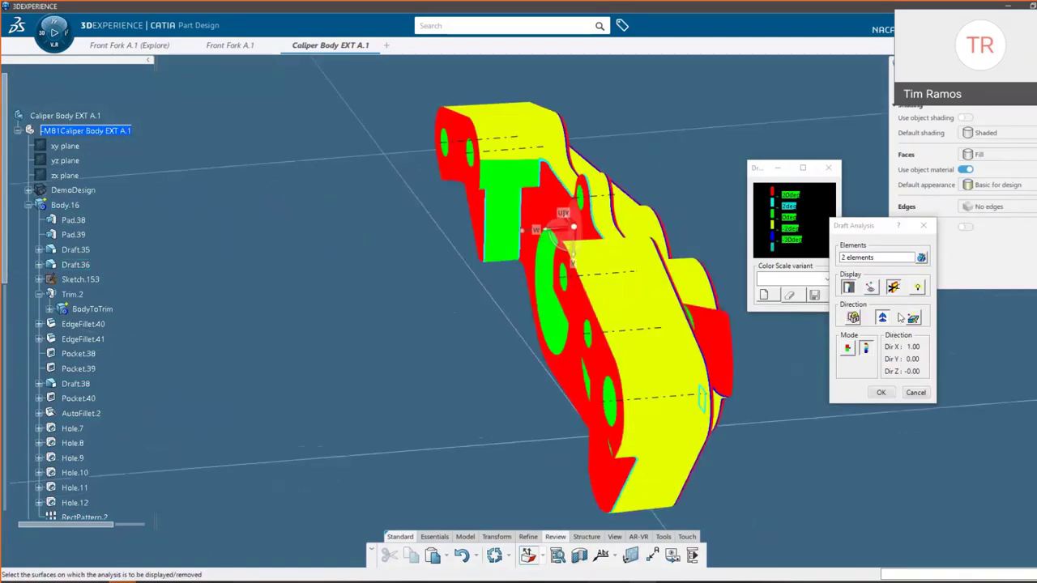
Step: Reverse the draft direction to X -1.00, switch to quick mode, and flip the direction back to X 1.00 to inspect the mounting side
click(912, 319)
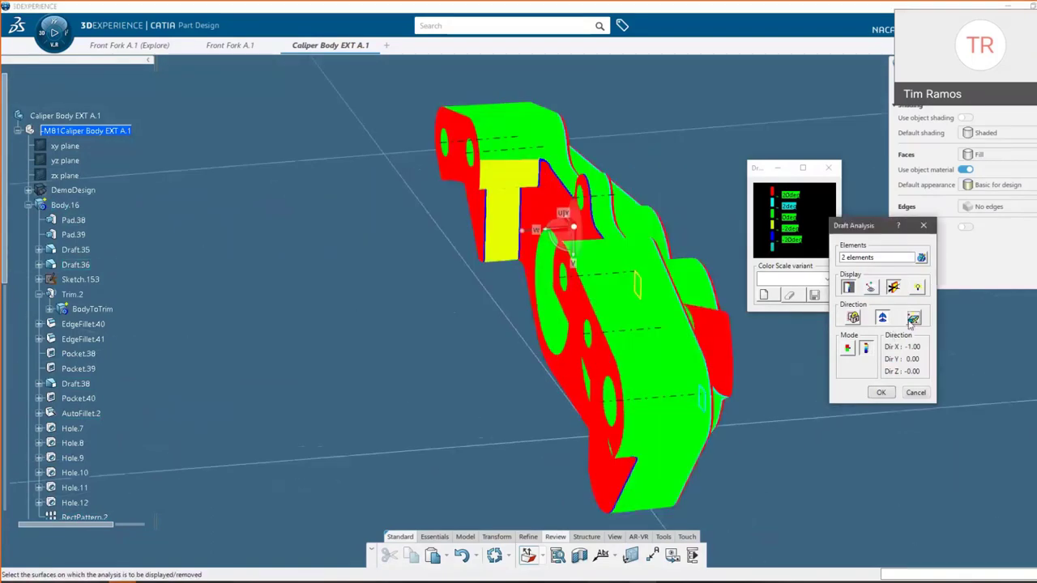
middle_drag(567, 348, 510, 357)
click(851, 349)
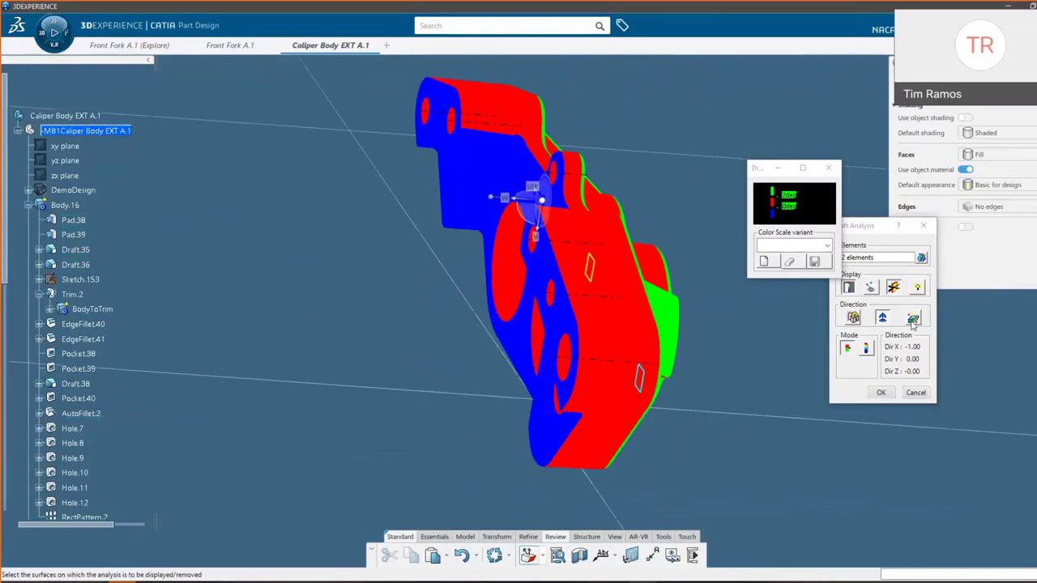
click(912, 318)
middle_drag(596, 324, 632, 316)
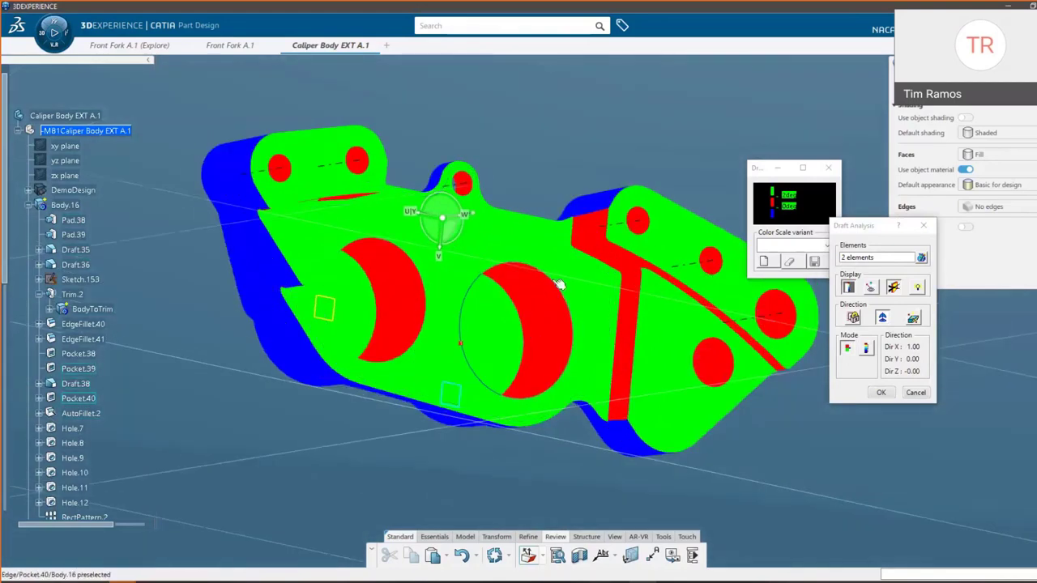
Step: Inspect the draft colors from other sides of the caliper body and close the draft analysis
middle_drag(527, 278, 592, 236)
middle_drag(570, 273, 770, 300)
click(924, 225)
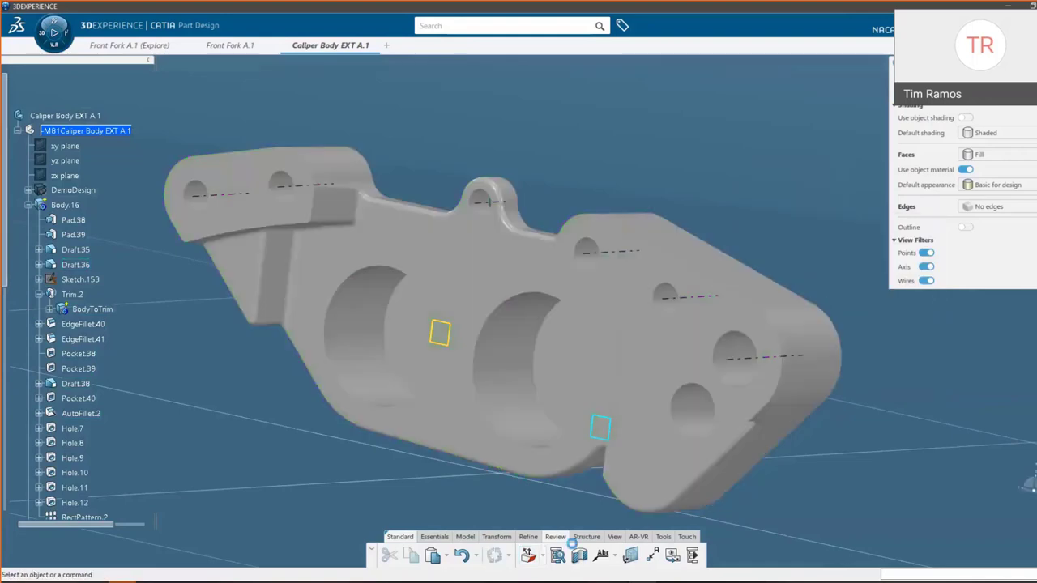
Step: Run a Wall Thickness Analysis on Body.16 using the Sphere method and a 0.2 mm tolerance
click(541, 558)
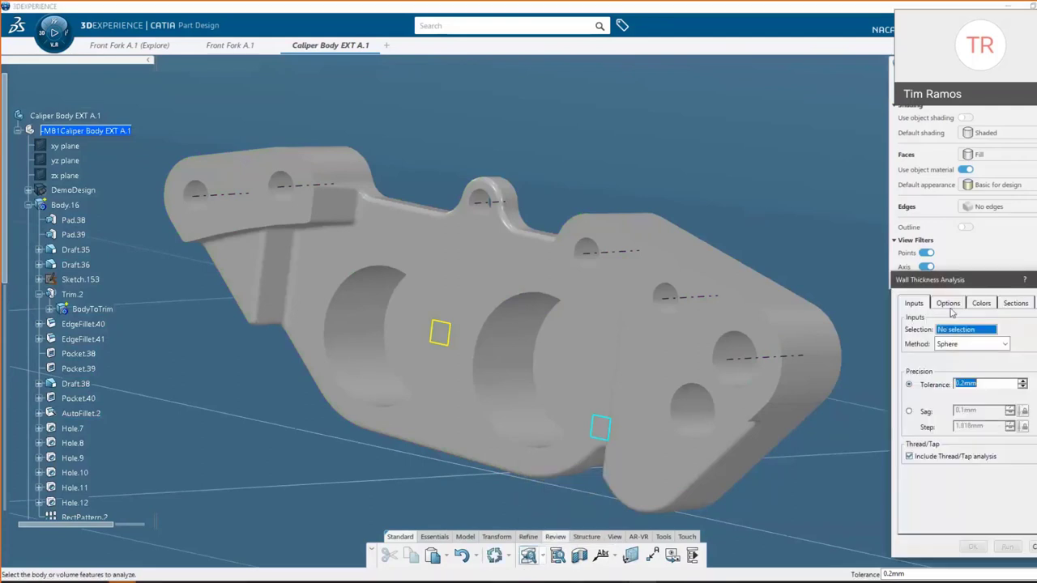
click(981, 304)
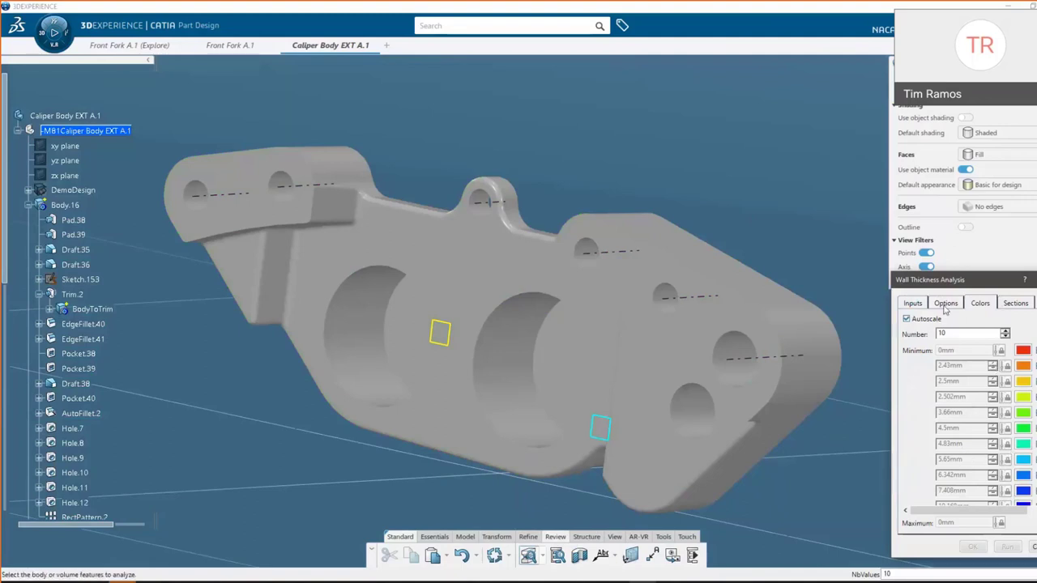
click(914, 303)
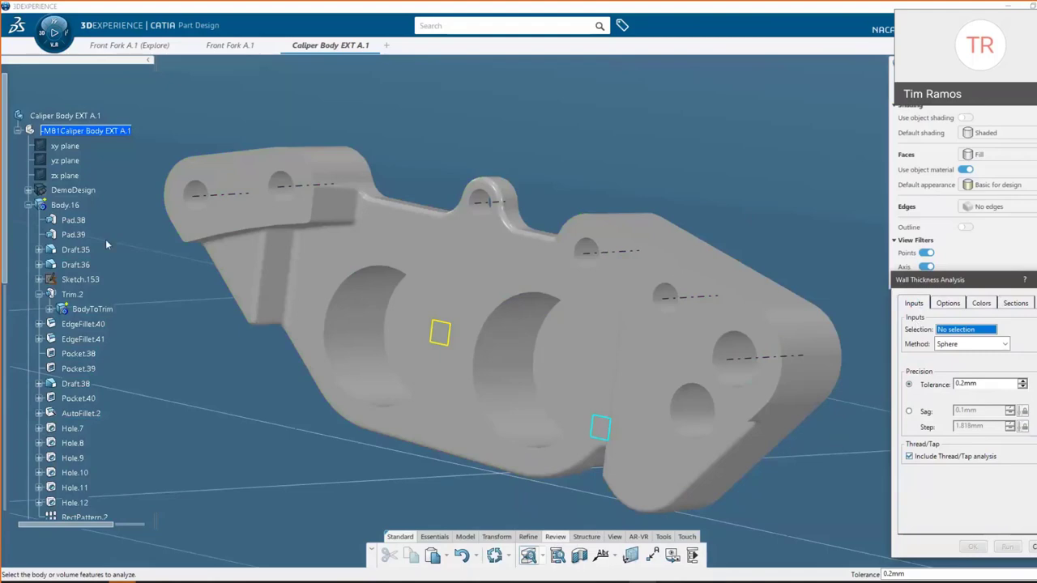
click(59, 207)
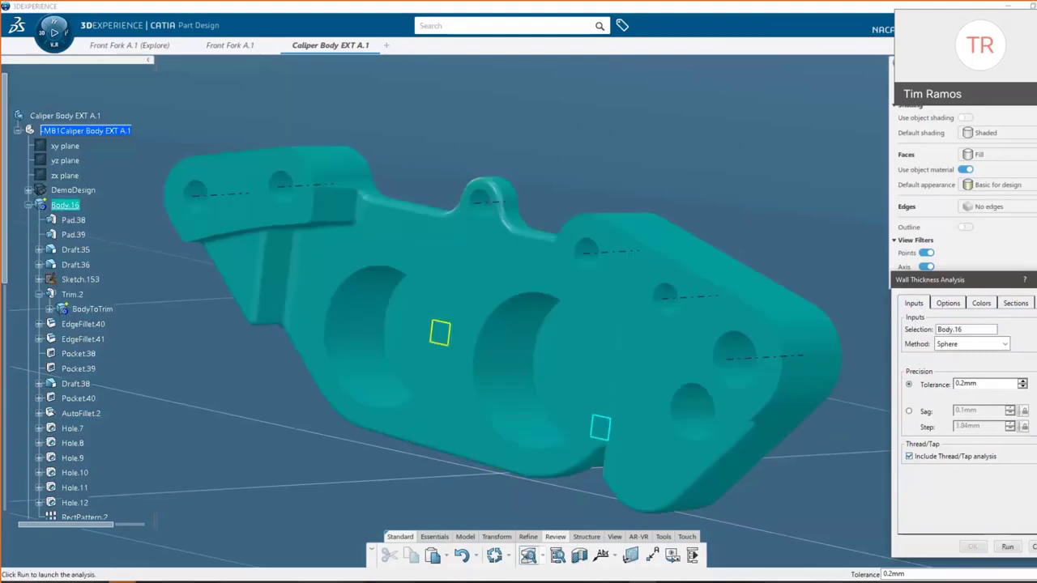
click(1007, 548)
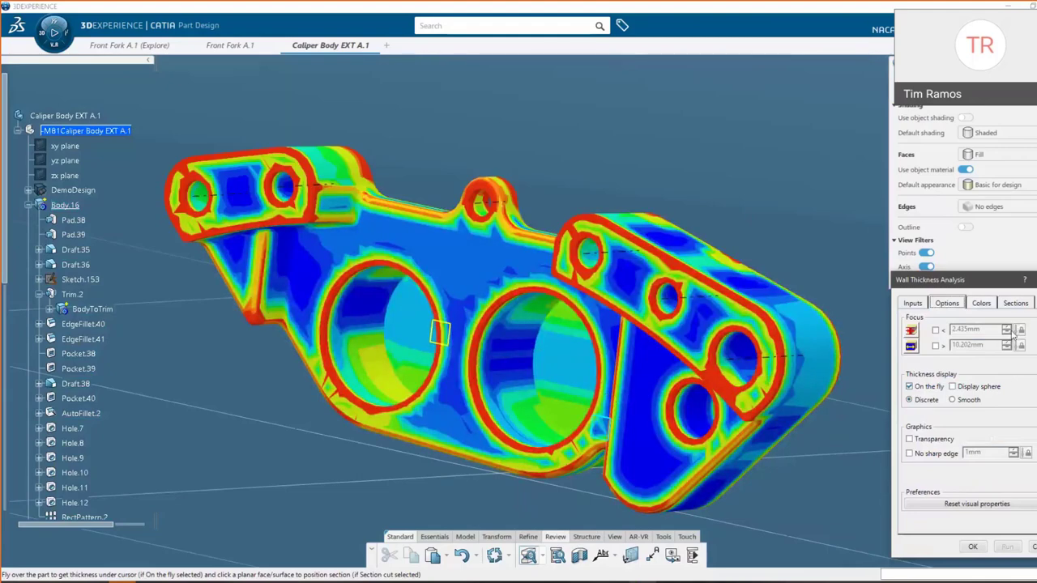
Step: Examine the wall thickness results through a dynamic section cut of the body and close the analysis
click(1022, 303)
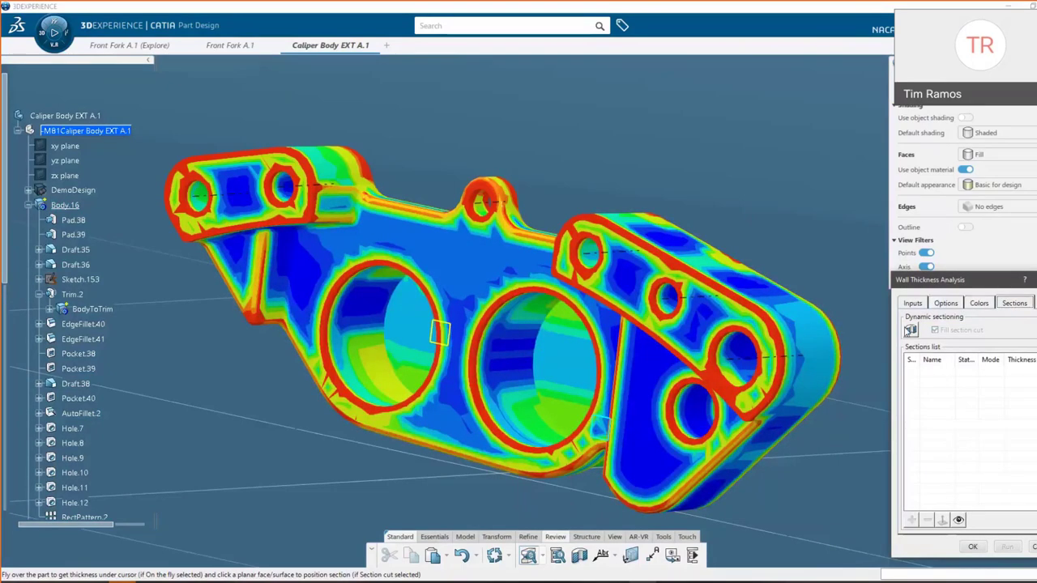
click(909, 329)
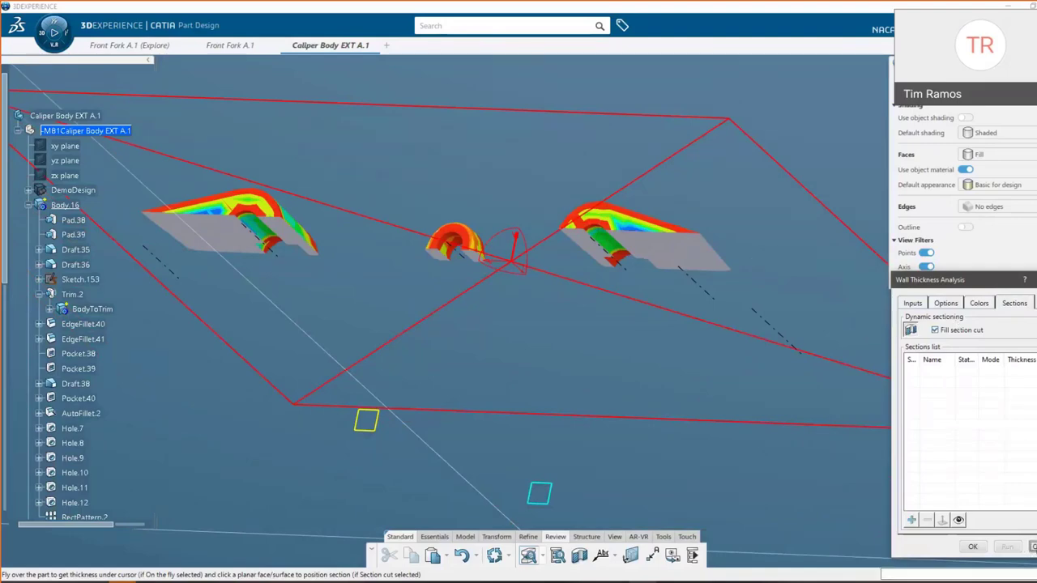
click(972, 547)
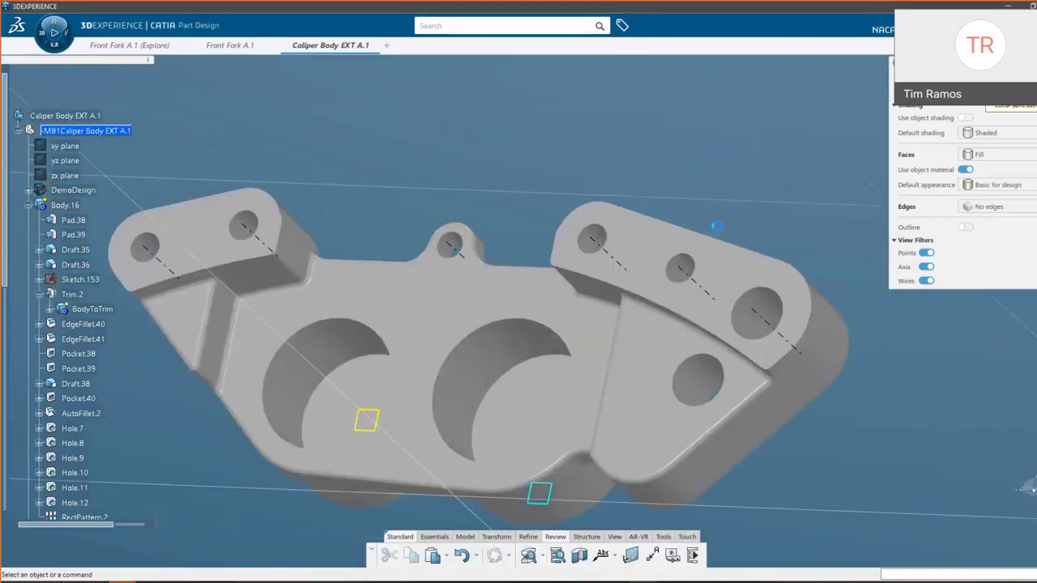
middle_drag(716, 225, 591, 365)
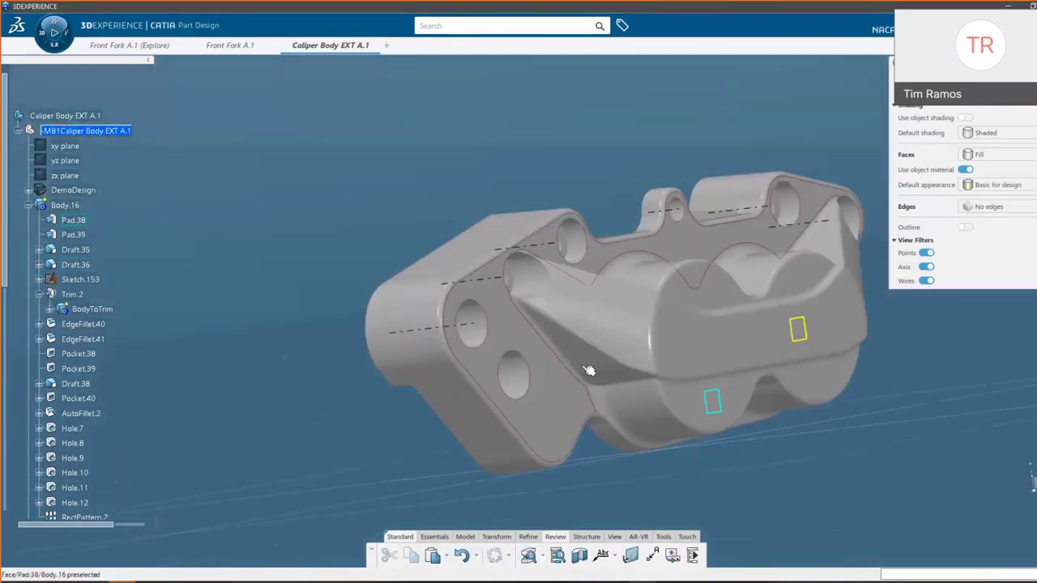
Step: Switch to the Front Fork A.1 assembly and examine the caliper body's holes in place beside the brake pad and bracket
click(150, 48)
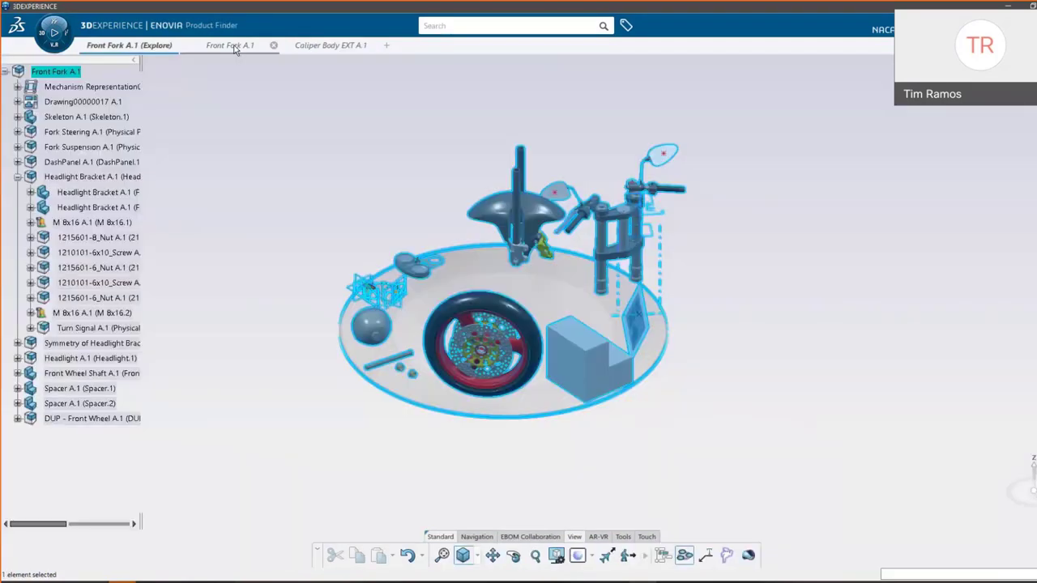
click(232, 46)
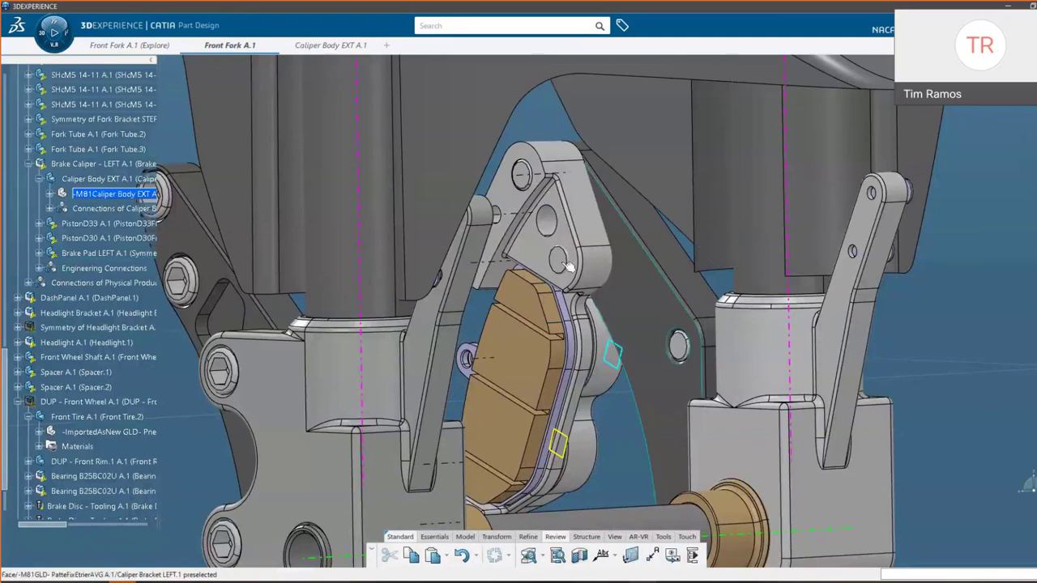
middle_drag(562, 354, 745, 241)
middle_click(637, 213)
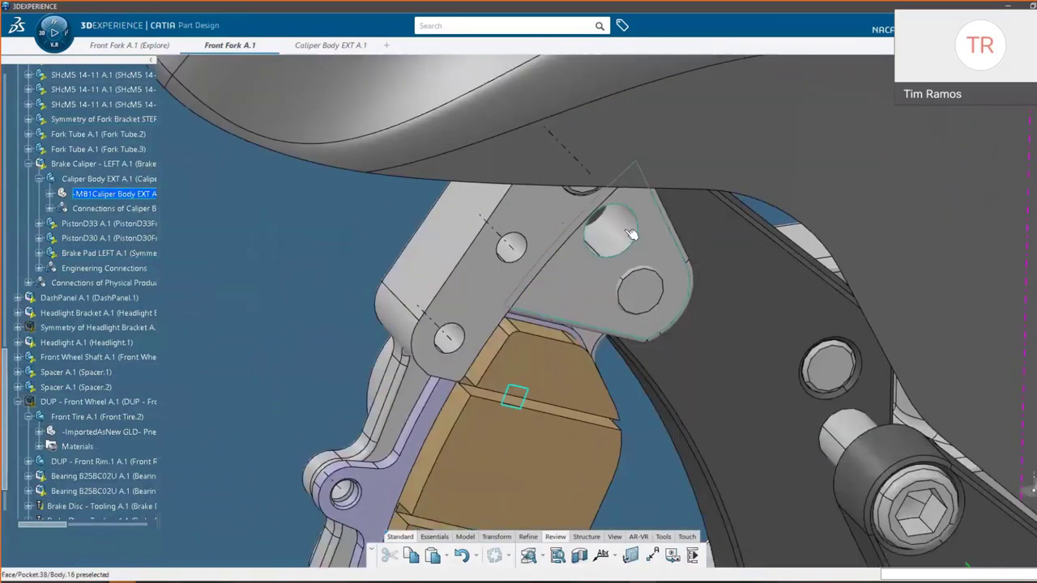
middle_drag(569, 238, 578, 176)
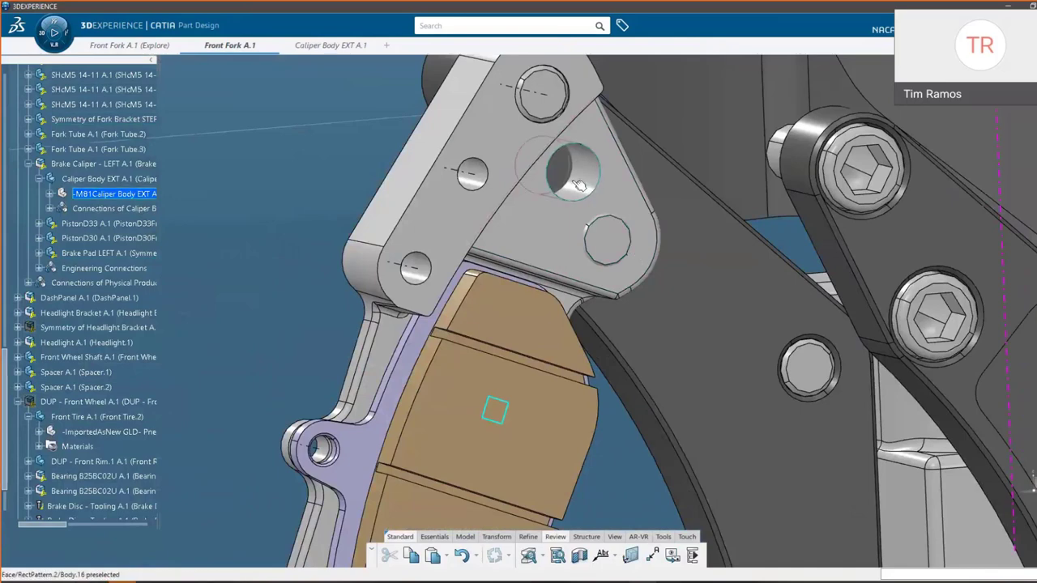
click(615, 212)
middle_drag(615, 211, 615, 381)
middle_drag(871, 207, 820, 173)
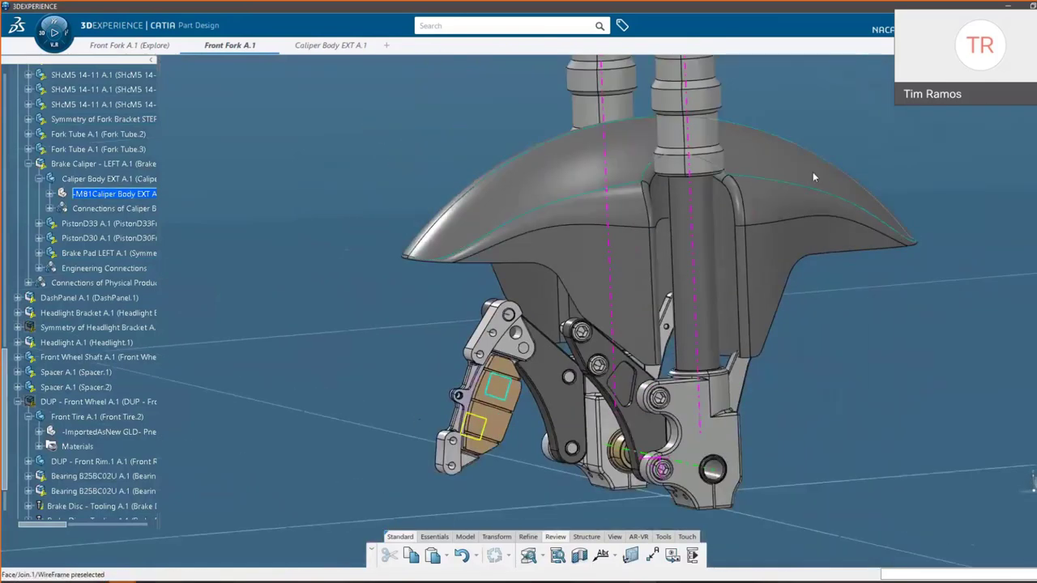
Step: Locate the front fender's Join.1 surface in the tree and examine the fender between the fork tubes
right_click(813, 172)
click(847, 179)
scroll(104, 286, up, 6)
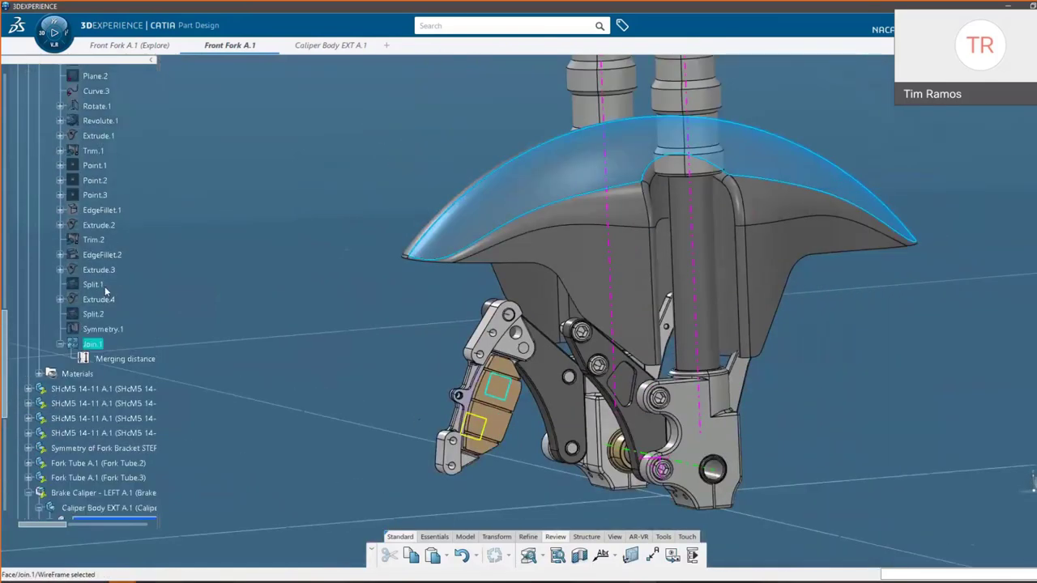
middle_drag(816, 396, 677, 261)
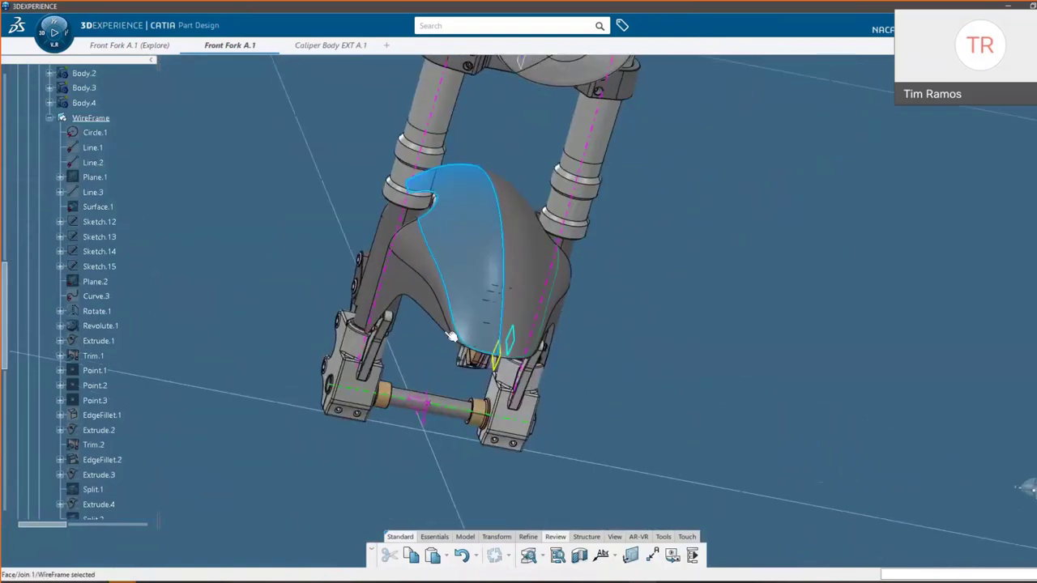
middle_drag(452, 336, 553, 425)
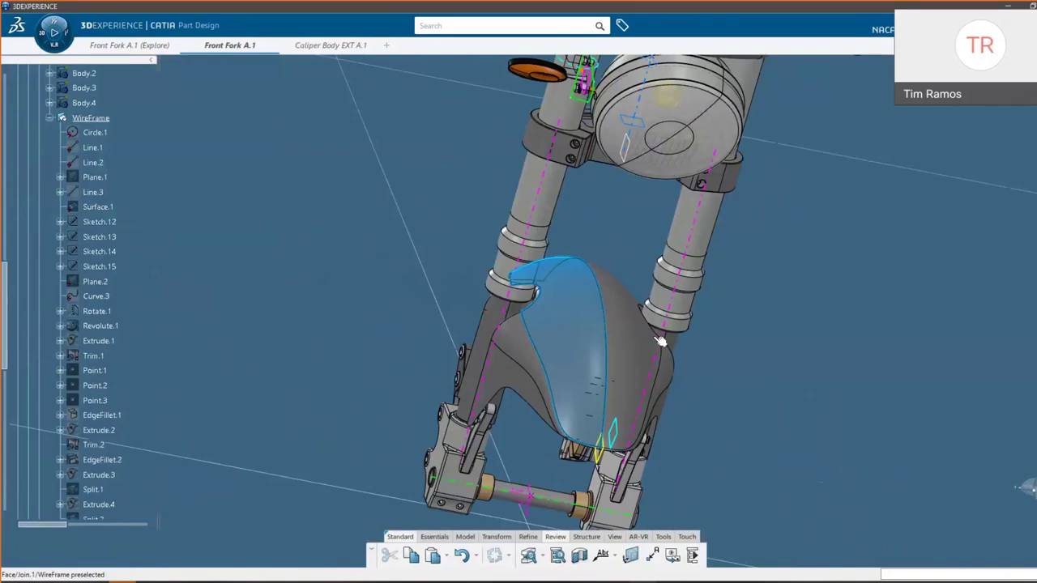
Step: Center the tree on the fender surface again and open the Front Fender A.1 part in its own tab
right_click(571, 340)
click(538, 511)
right_click(604, 331)
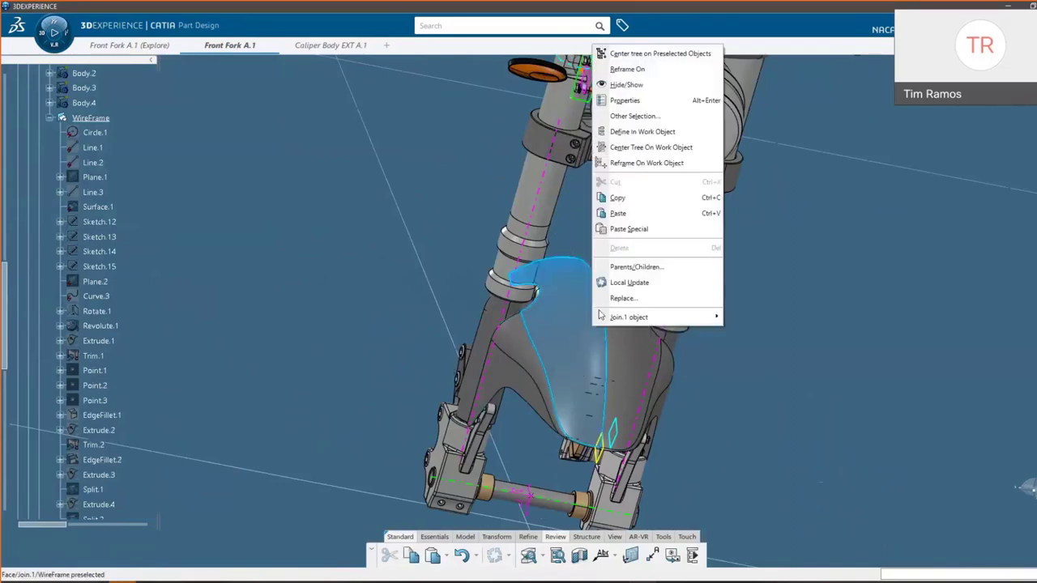
click(658, 53)
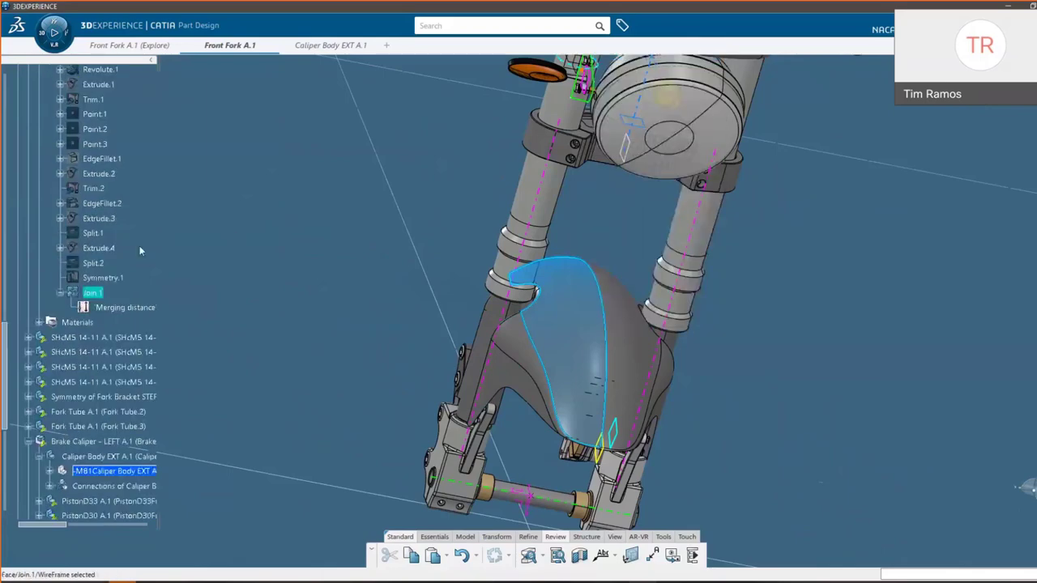
scroll(113, 243, up, 15)
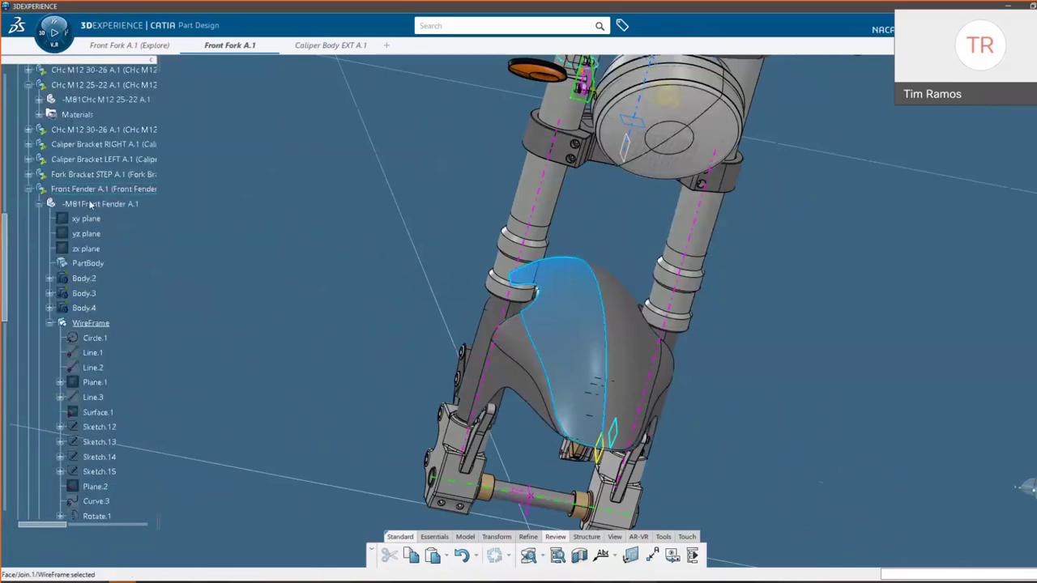
right_click(88, 189)
mouse_move(155, 391)
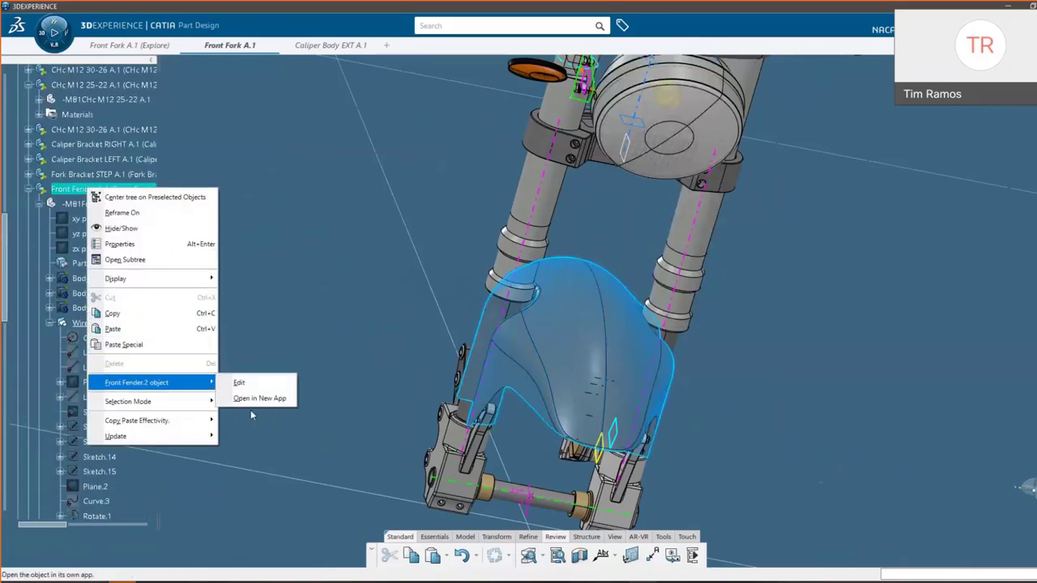
click(258, 400)
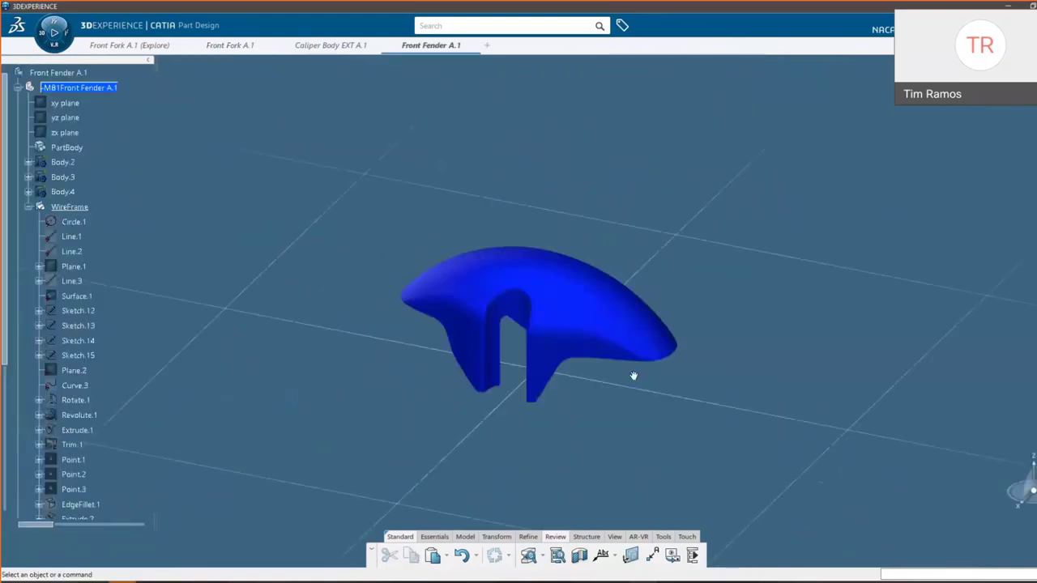
Step: Change the fender's view mode to shaded with all edges and the Basic default appearance, without object material
middle_drag(567, 375, 523, 430)
click(614, 538)
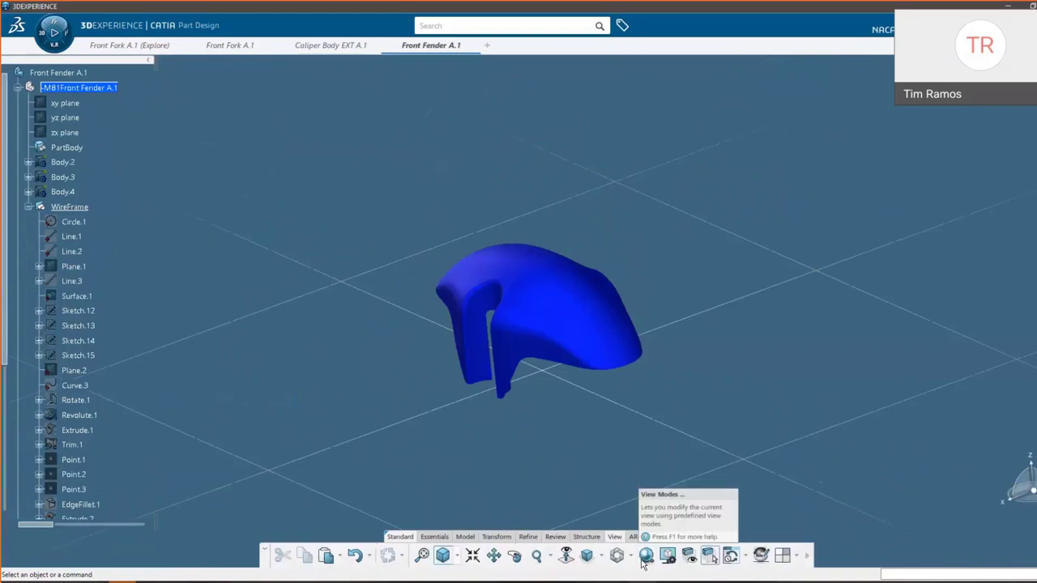
click(708, 555)
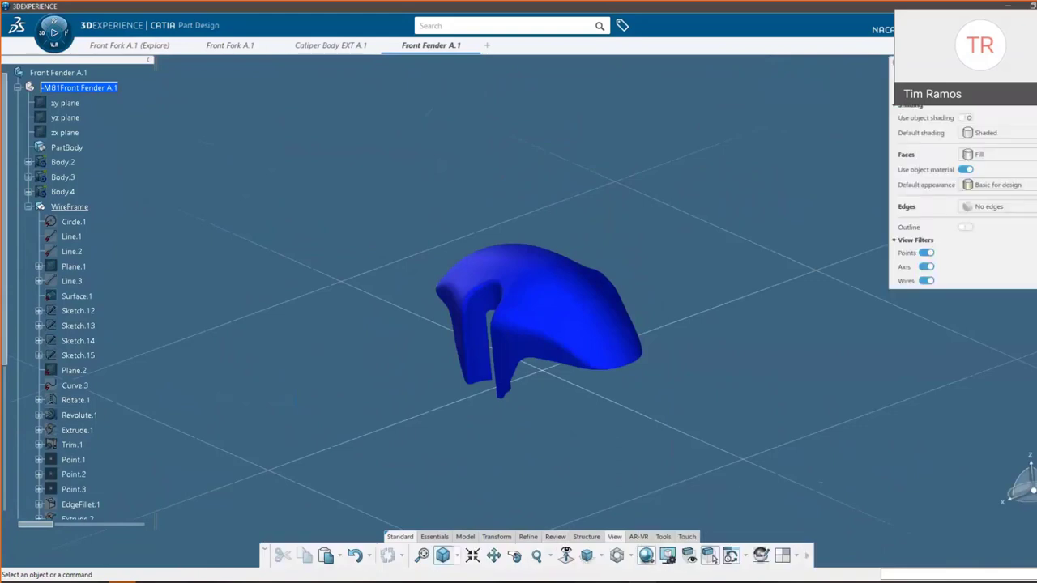
click(961, 89)
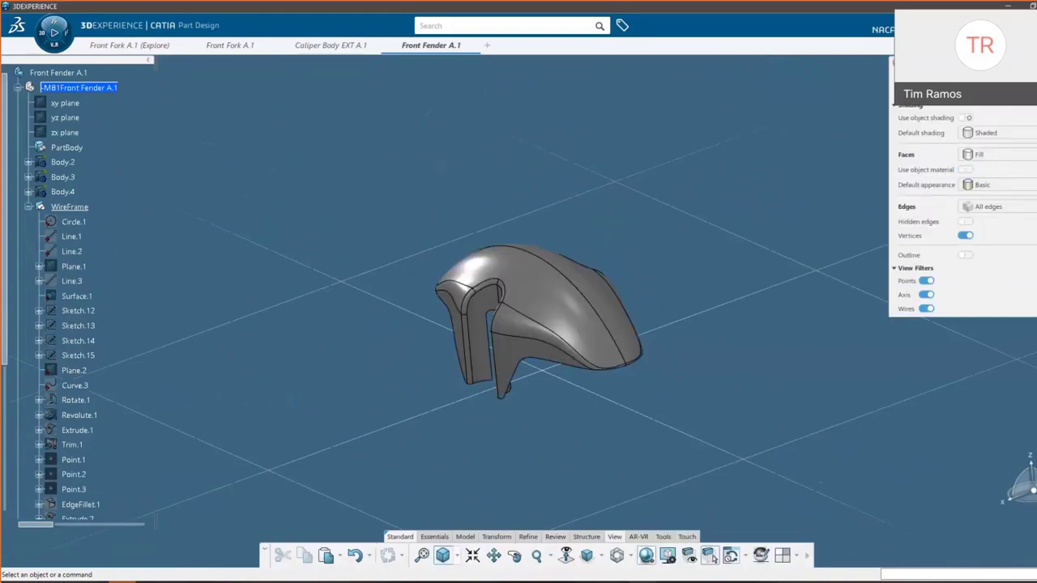
mouse_move(678, 185)
middle_down()
mouse_move(559, 465)
mouse_move(630, 365)
mouse_move(543, 357)
middle_up()
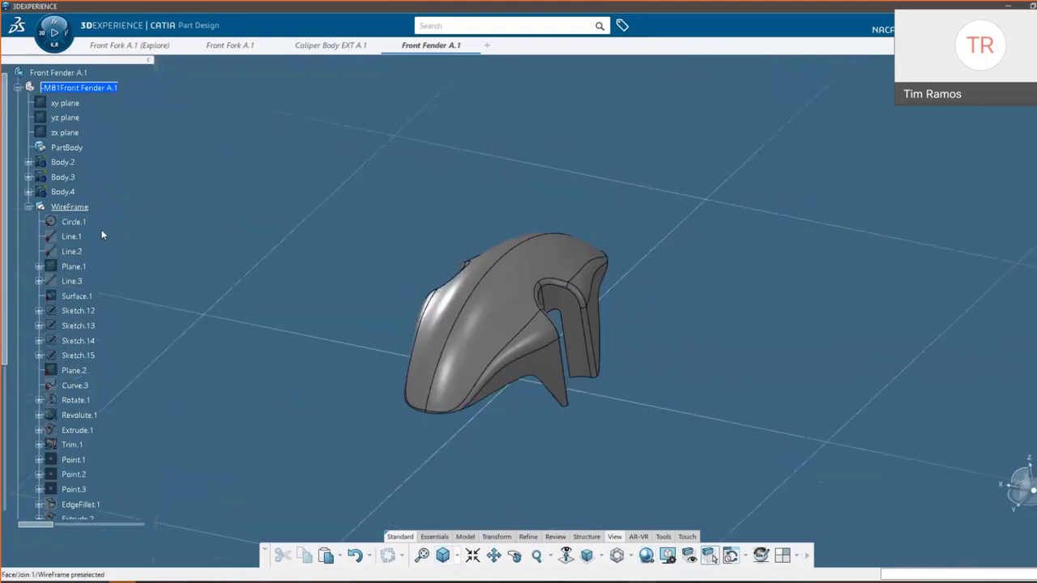
Step: Show the WireFrame elements from Circle.1 through Rotate.1
click(73, 222)
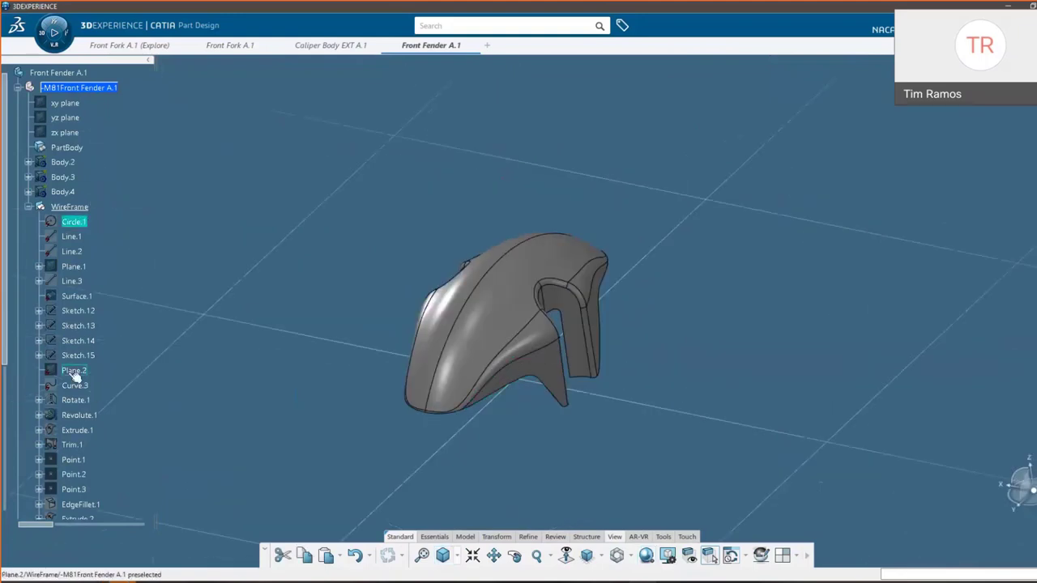
shift+click(89, 400)
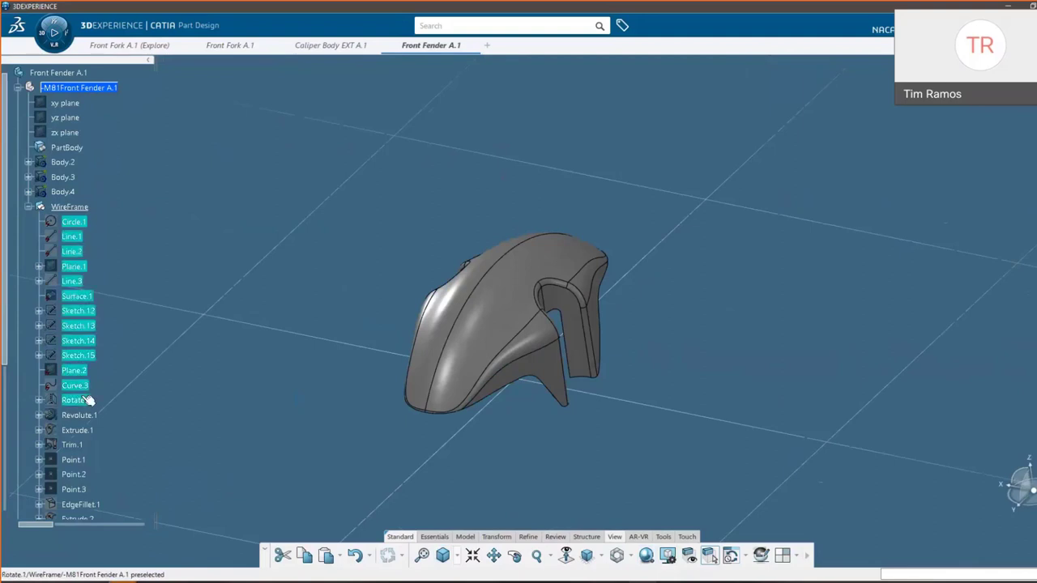
right_click(86, 399)
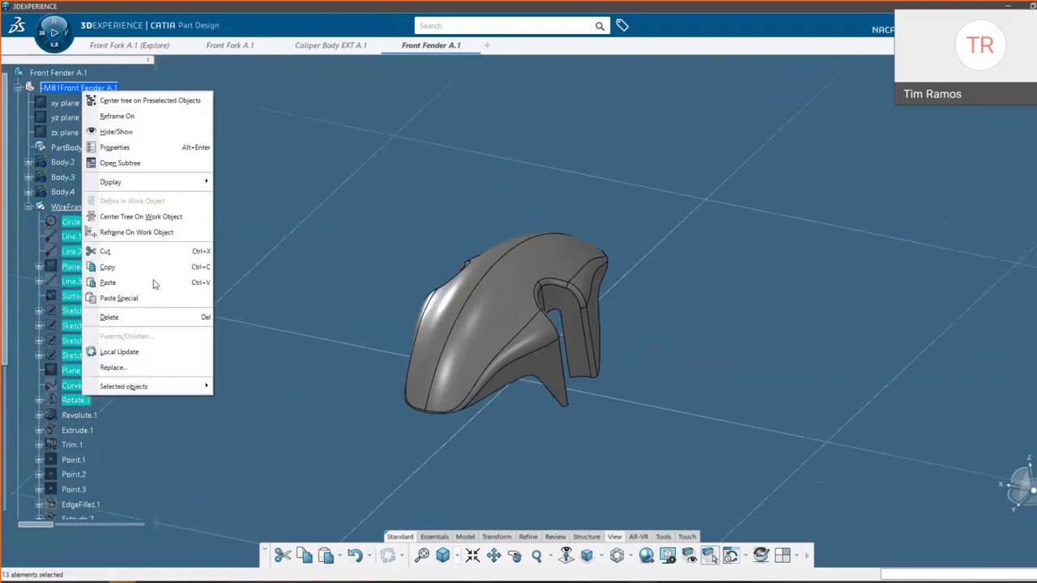
click(118, 132)
Step: Hide the fender's Join.1 surface and the flat Surface.1 to isolate the construction curves
right_click(487, 332)
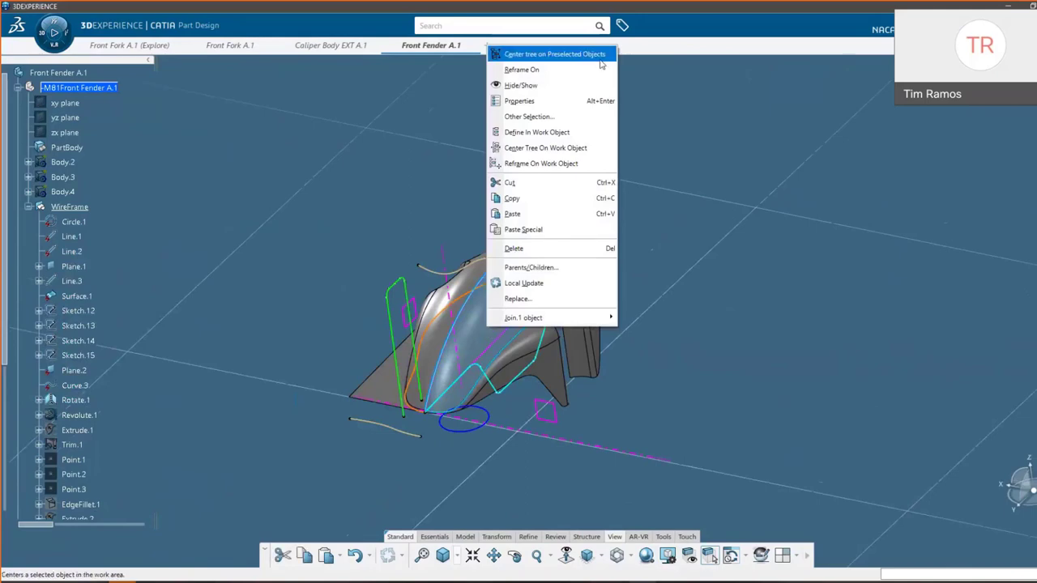
click(521, 85)
middle_drag(578, 314, 462, 359)
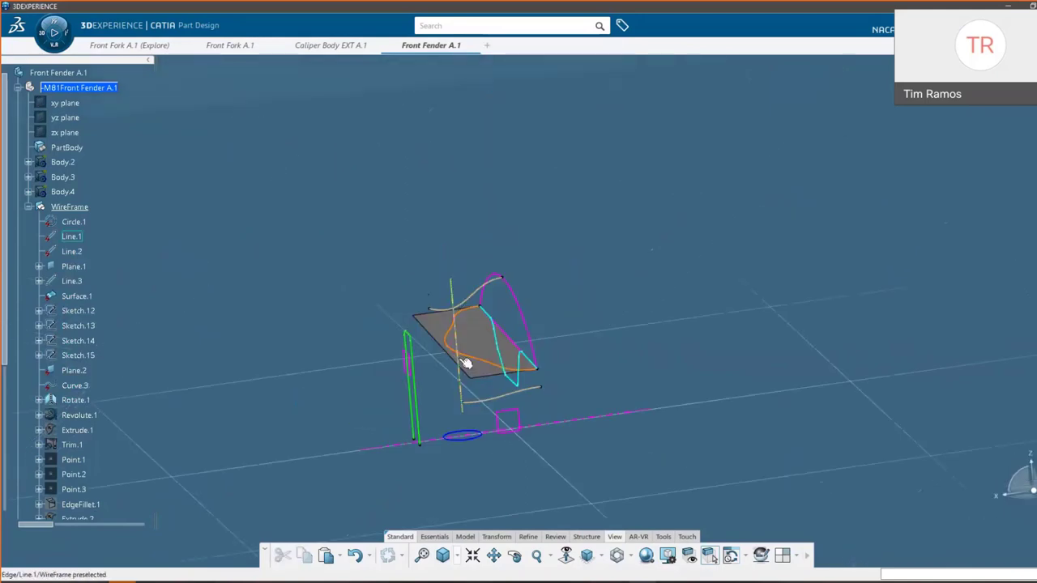
click(470, 350)
right_click(470, 350)
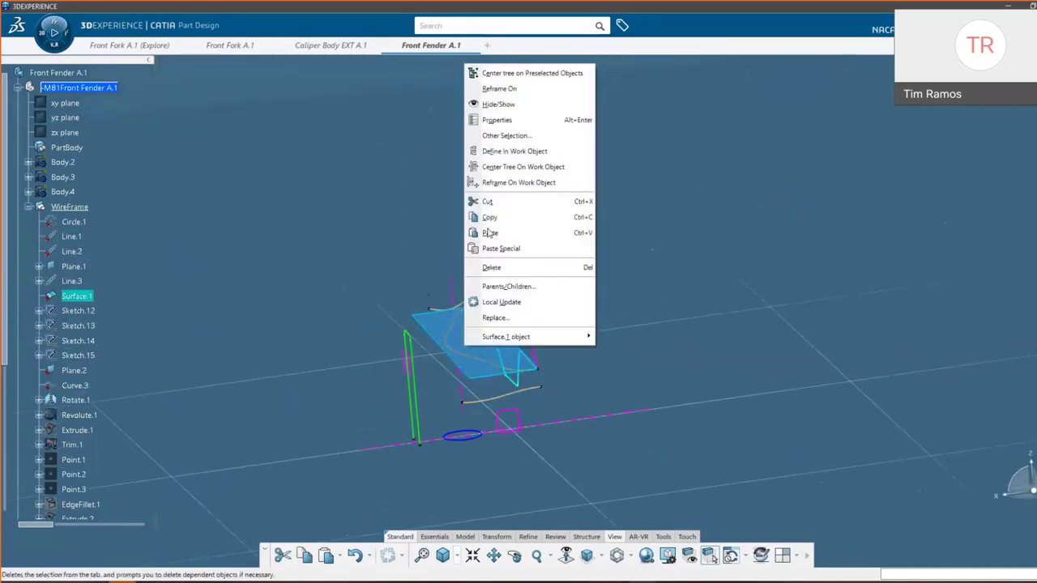
click(496, 104)
middle_drag(372, 345, 486, 389)
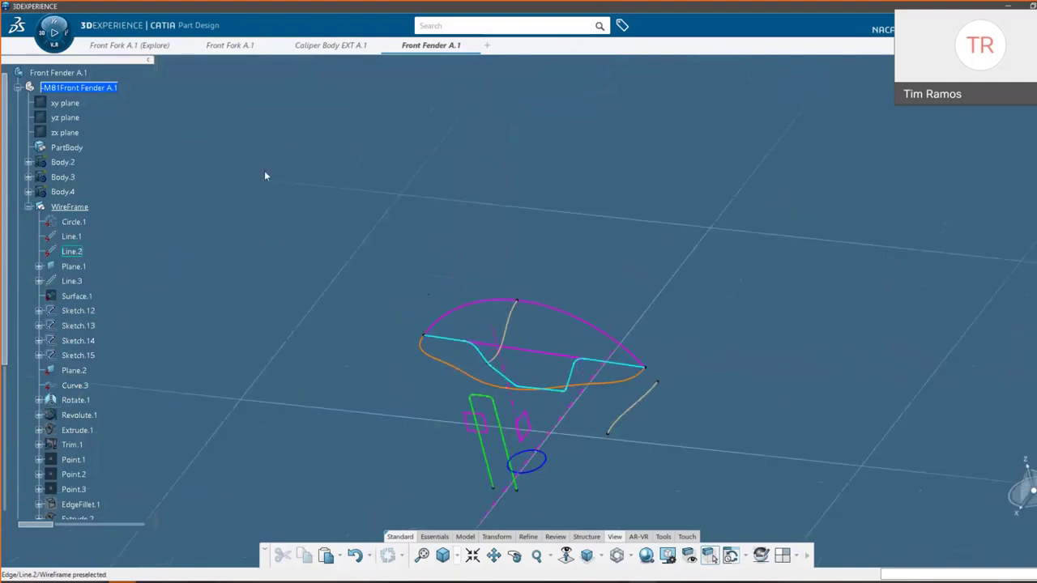
Step: Switch the open fender part to the Generative Shape Design app by searching the apps for gsd
click(54, 32)
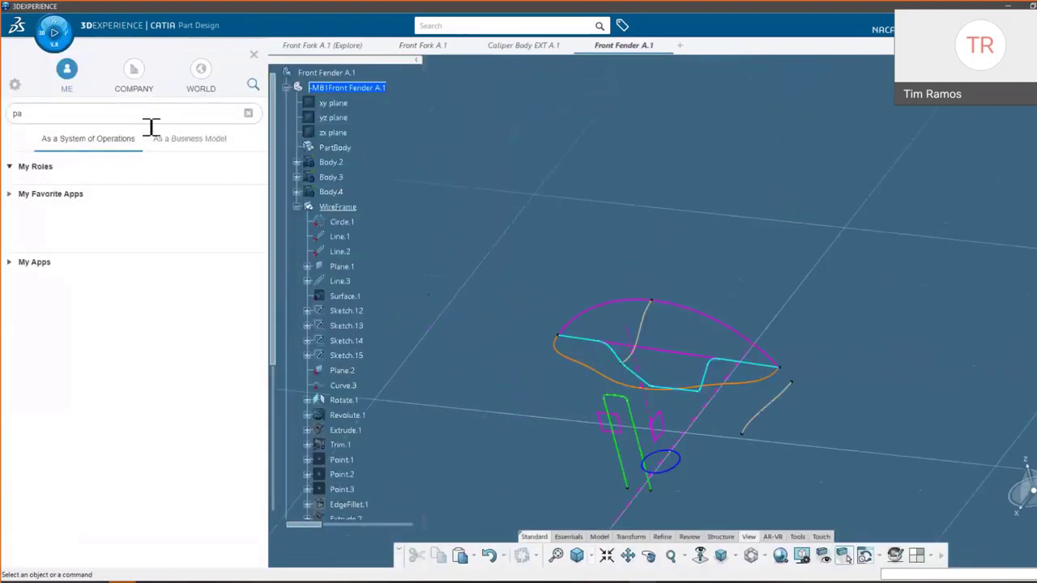
drag(150, 122, 36, 100)
text(gsd)
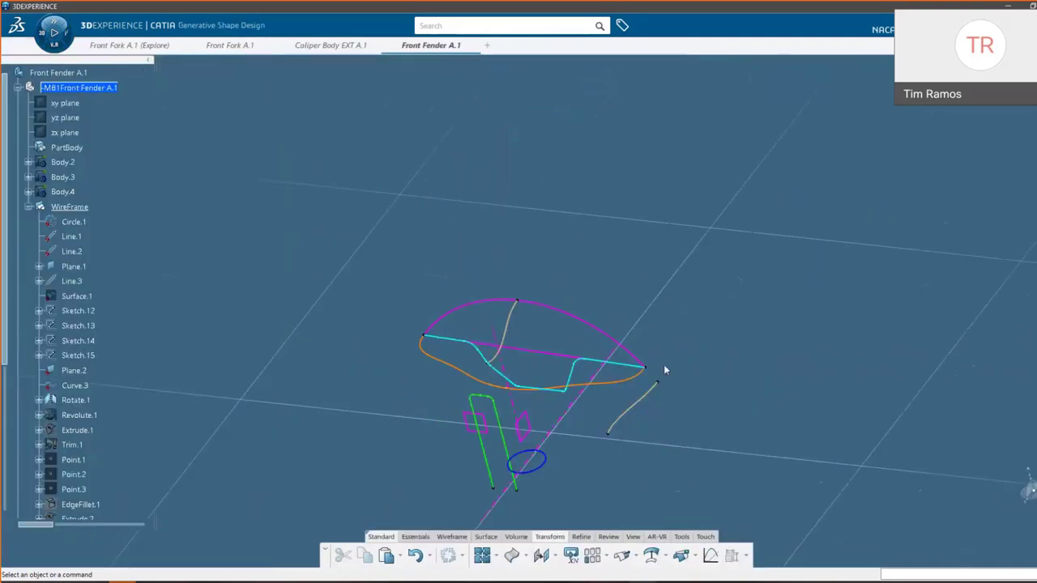
middle_drag(663, 364, 850, 365)
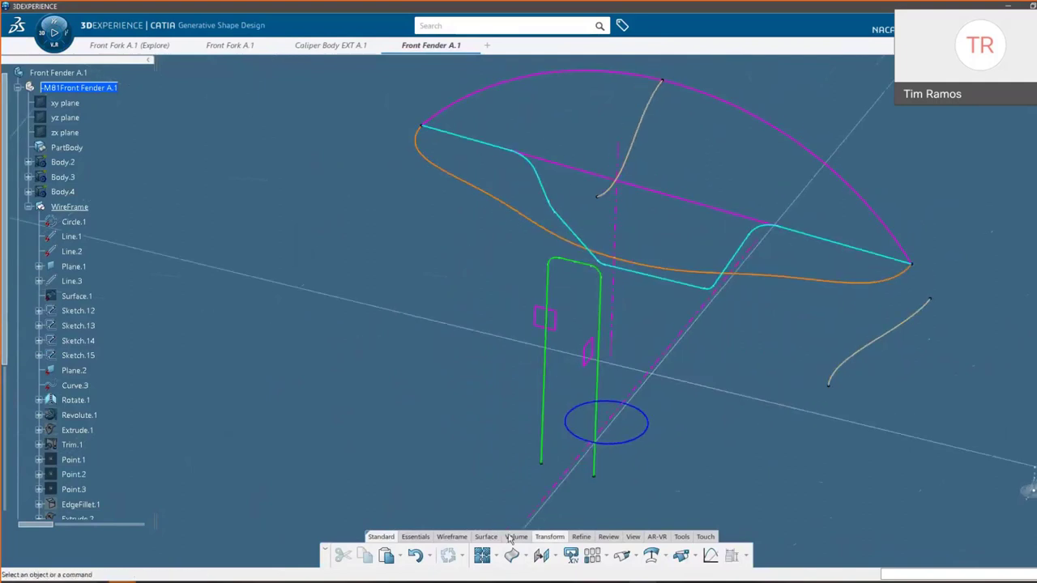
click(454, 537)
click(486, 537)
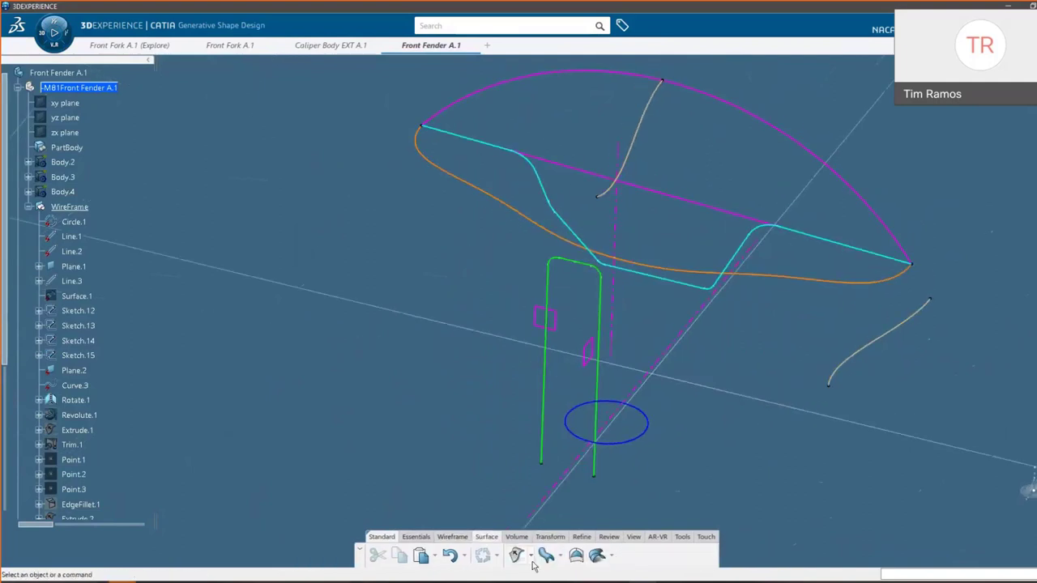
click(531, 557)
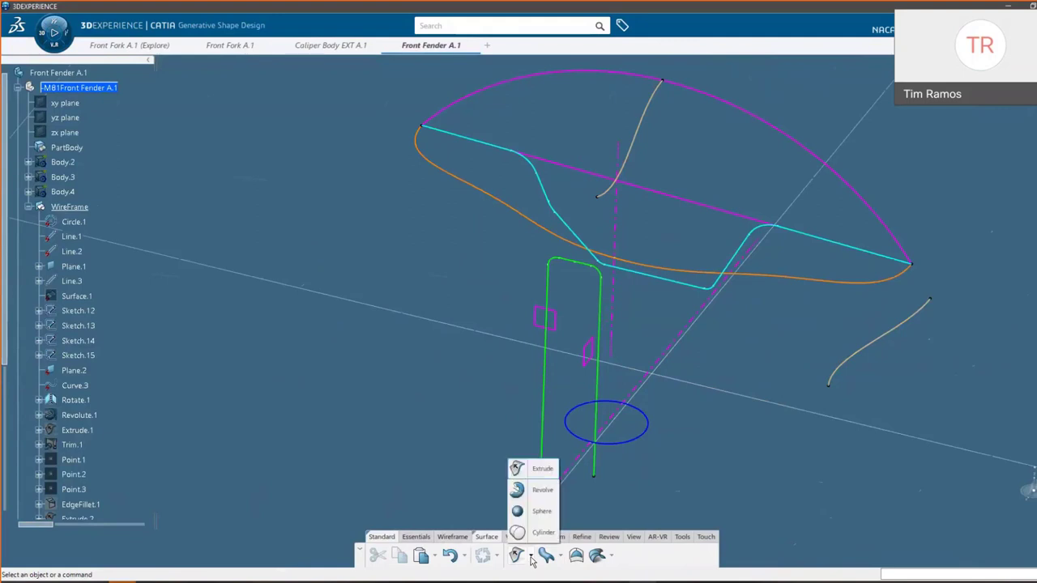
click(538, 490)
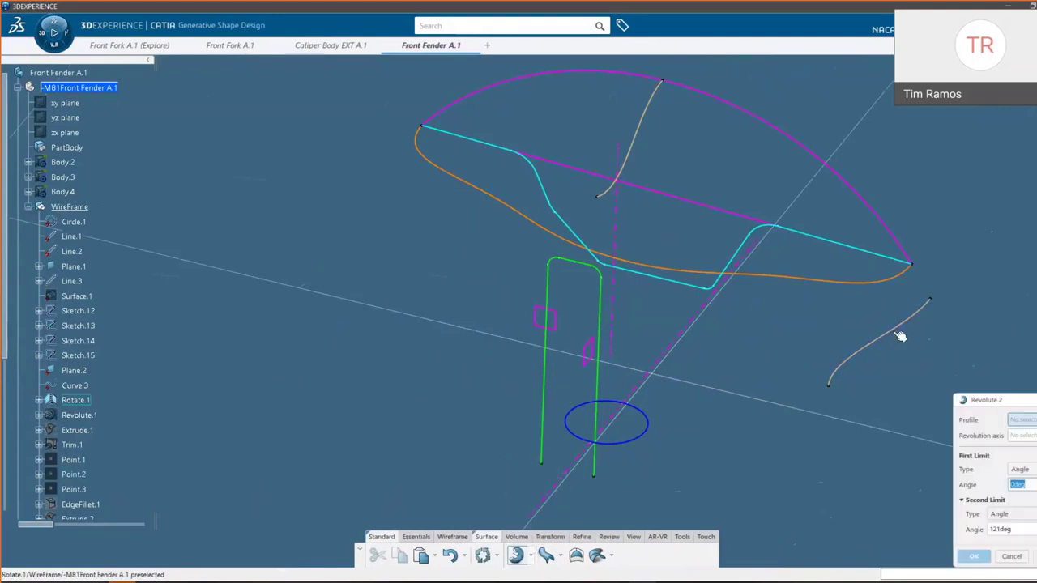
click(894, 335)
click(655, 376)
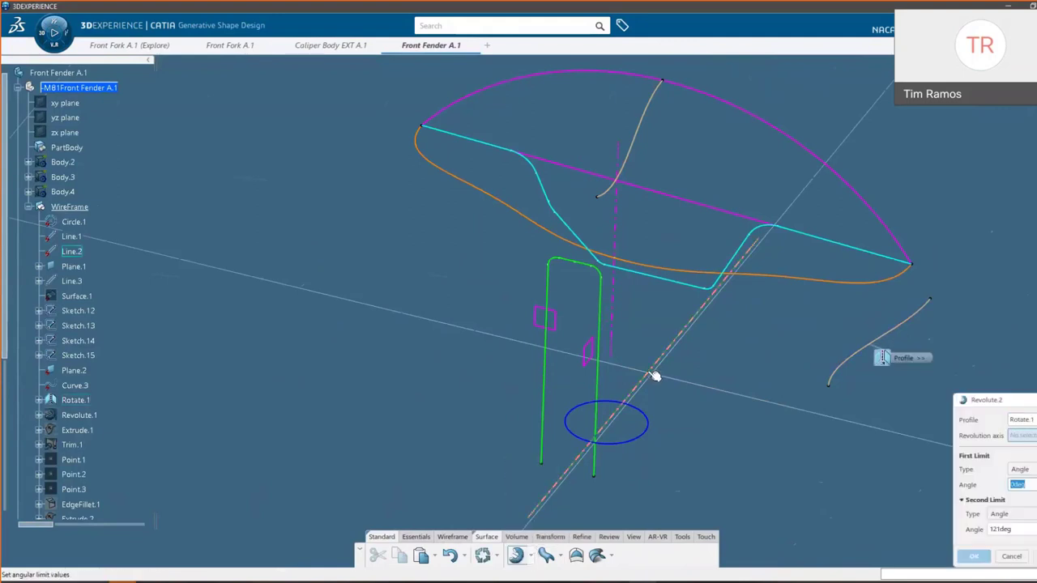
middle_drag(604, 384, 515, 363)
click(1011, 556)
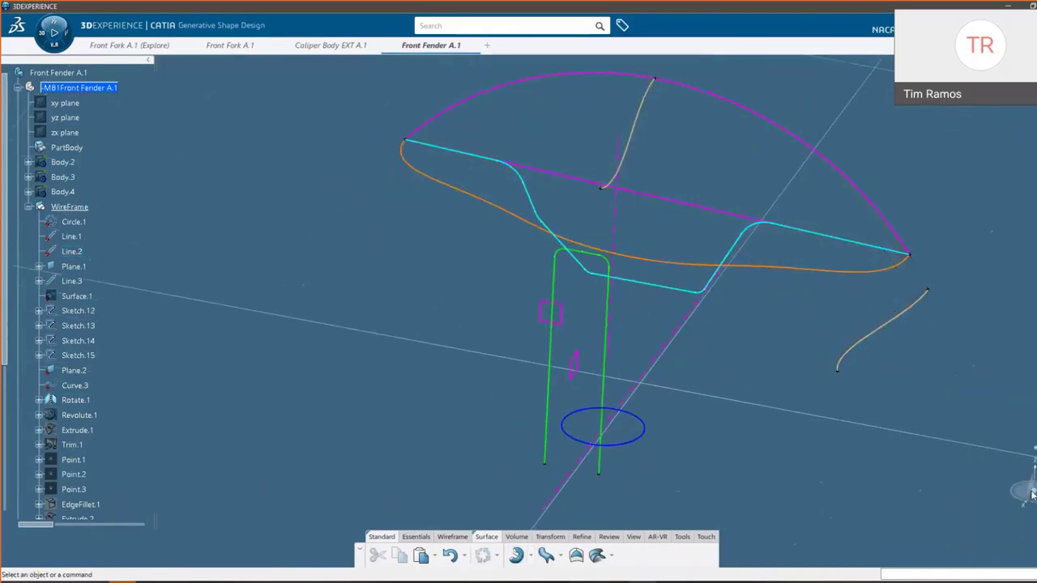
Step: Revolve the free-standing Rotate.1 profile curve about Line.2 through about 116 degrees to form the fender's main surface
click(890, 354)
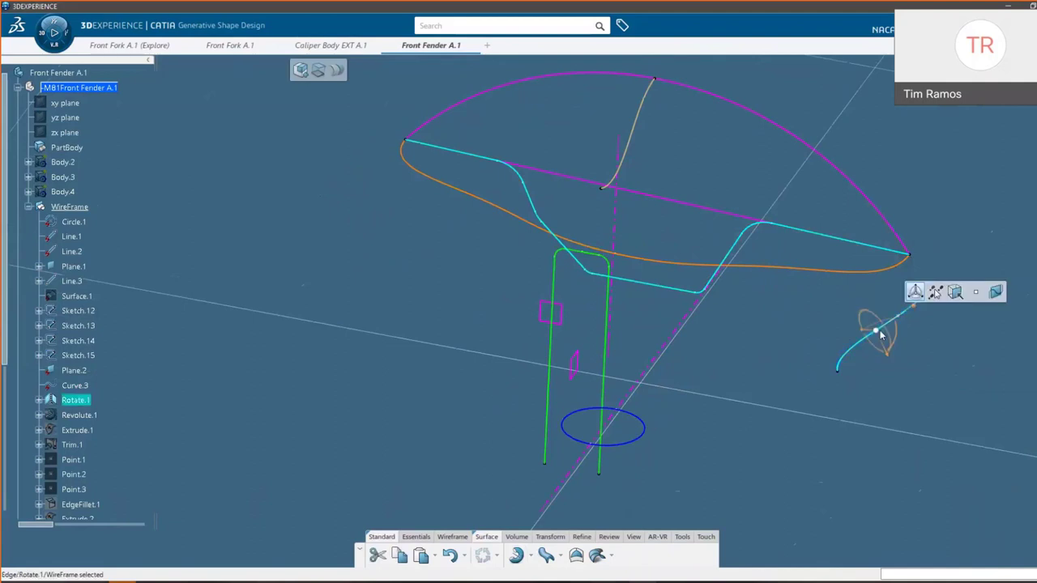
drag(867, 336, 657, 359)
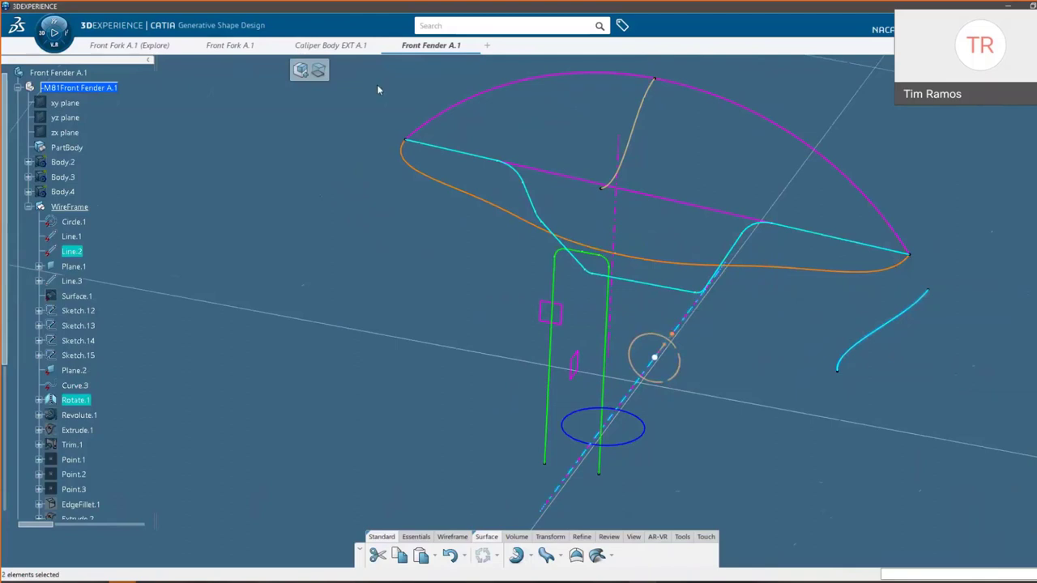
click(318, 70)
click(319, 93)
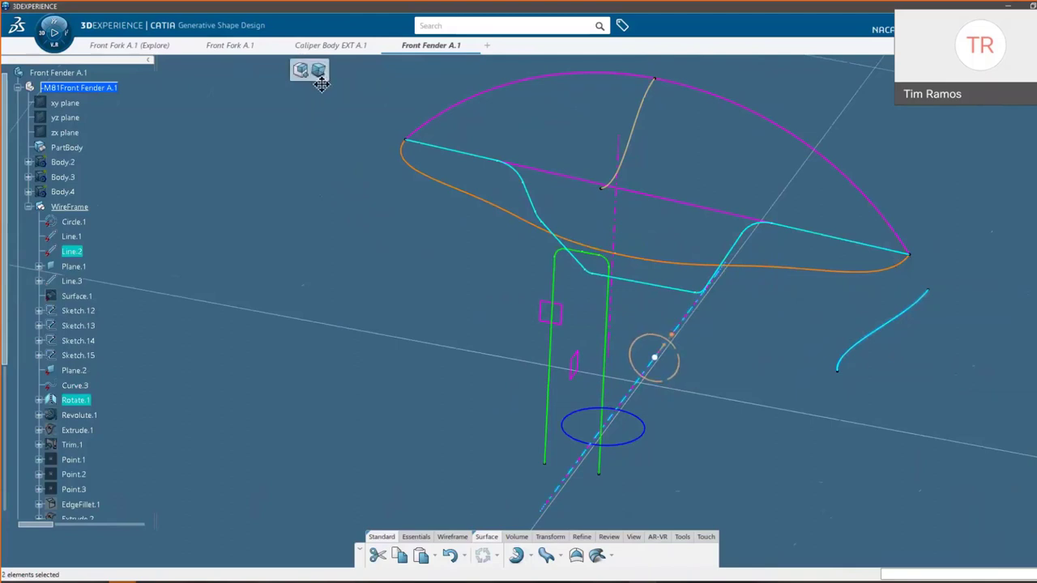
drag(634, 337, 295, 441)
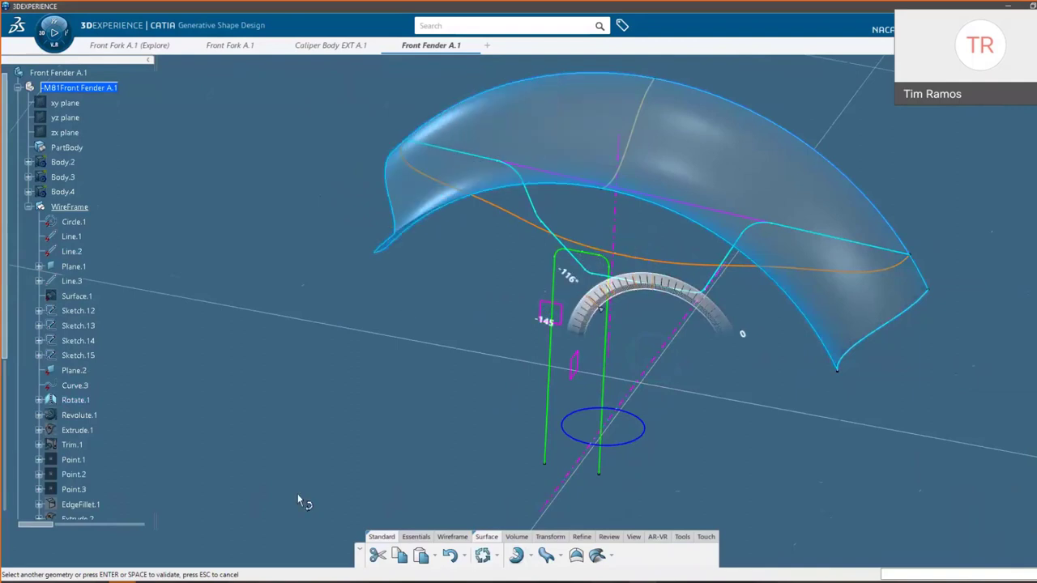
key(Escape)
middle_drag(741, 459, 687, 383)
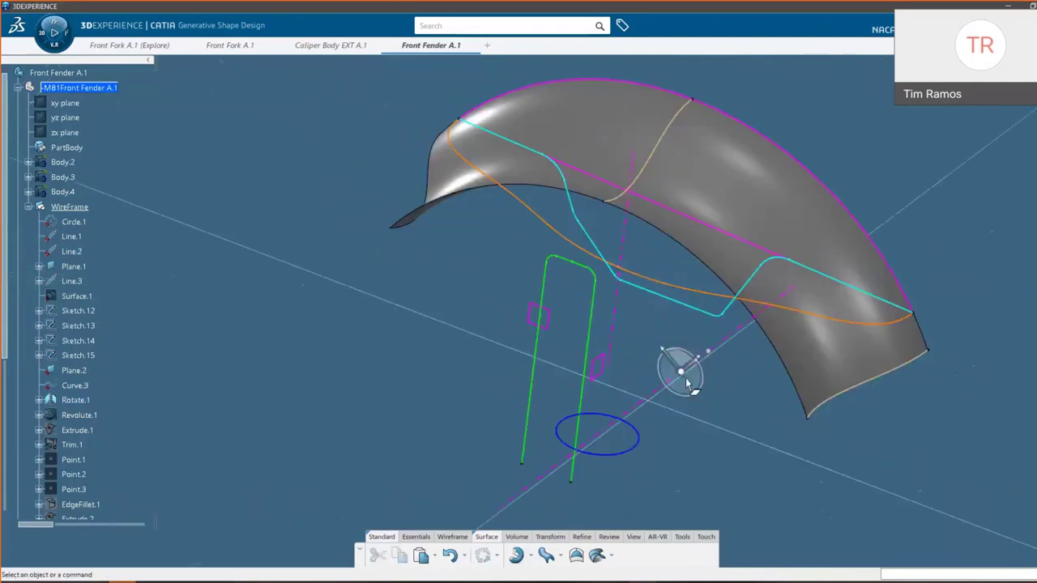
Step: Extrude the orange side curve vertically in both directions with a limit of about 206 mm, crossing the revolved surface
click(530, 213)
middle_drag(527, 209, 523, 199)
mouse_move(520, 176)
mouse_down()
mouse_move(511, 84)
mouse_move(505, 118)
mouse_move(530, 26)
mouse_up()
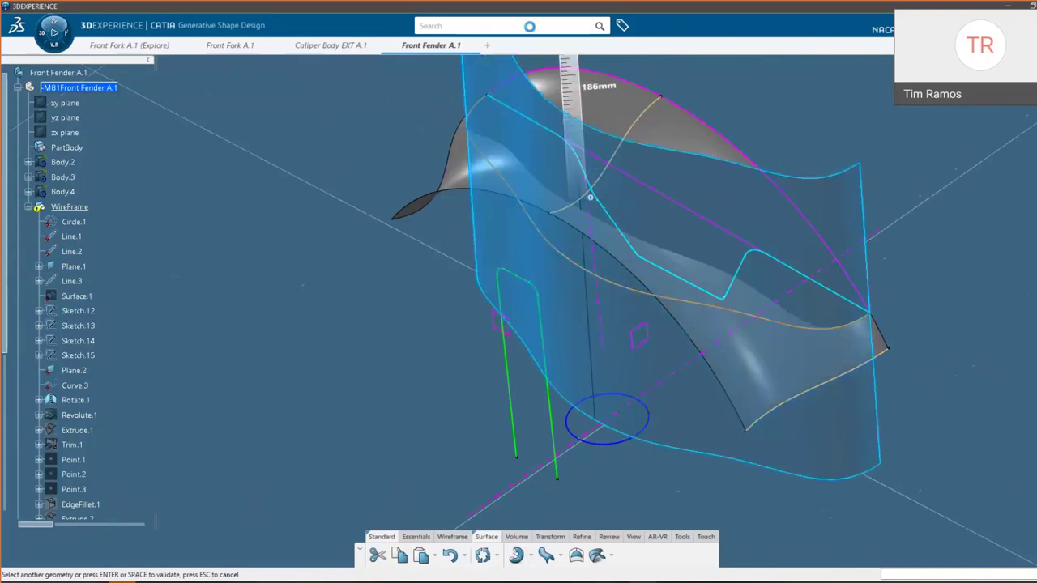
drag(514, 194, 544, 26)
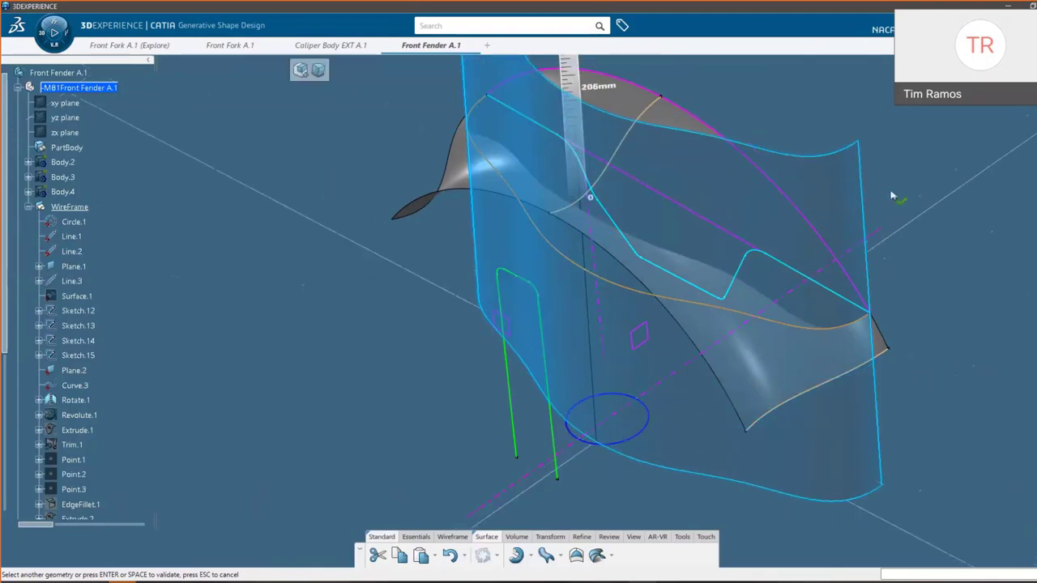
middle_drag(892, 195, 544, 85)
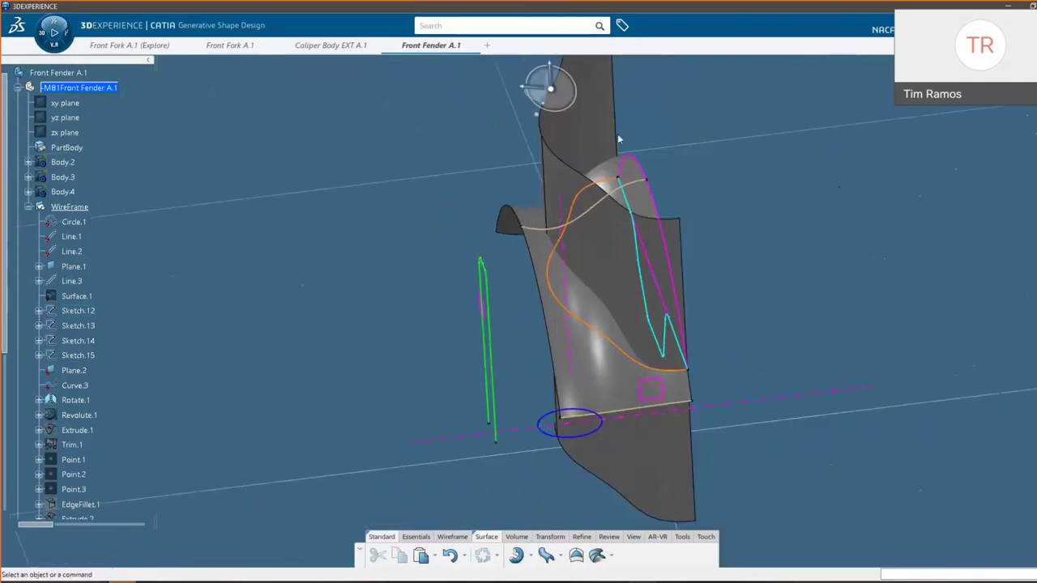
click(552, 91)
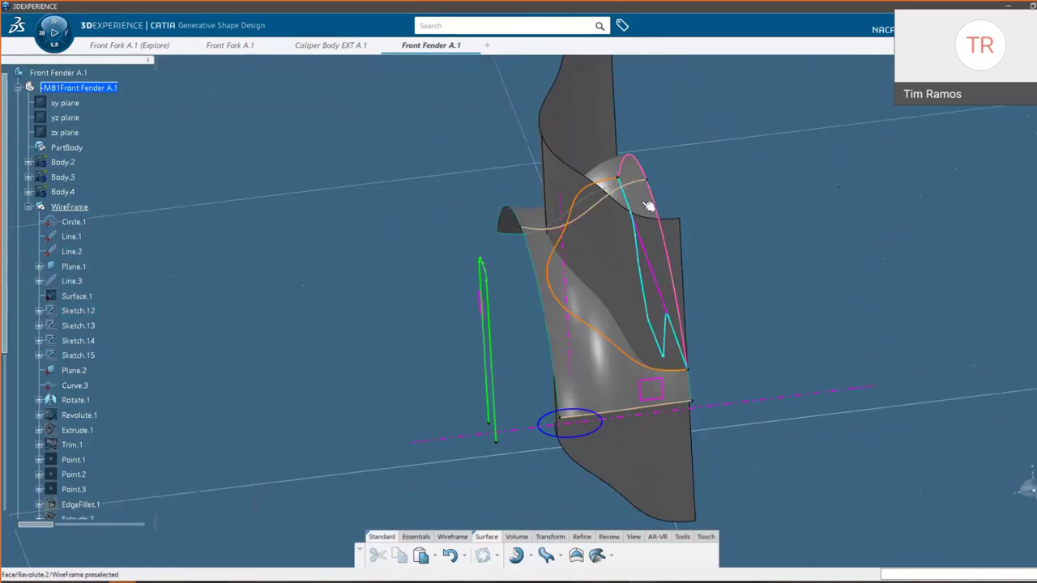
Step: Trim the revolved surface and the extruded surface against each other, keeping the fender top and the lower wall
click(648, 206)
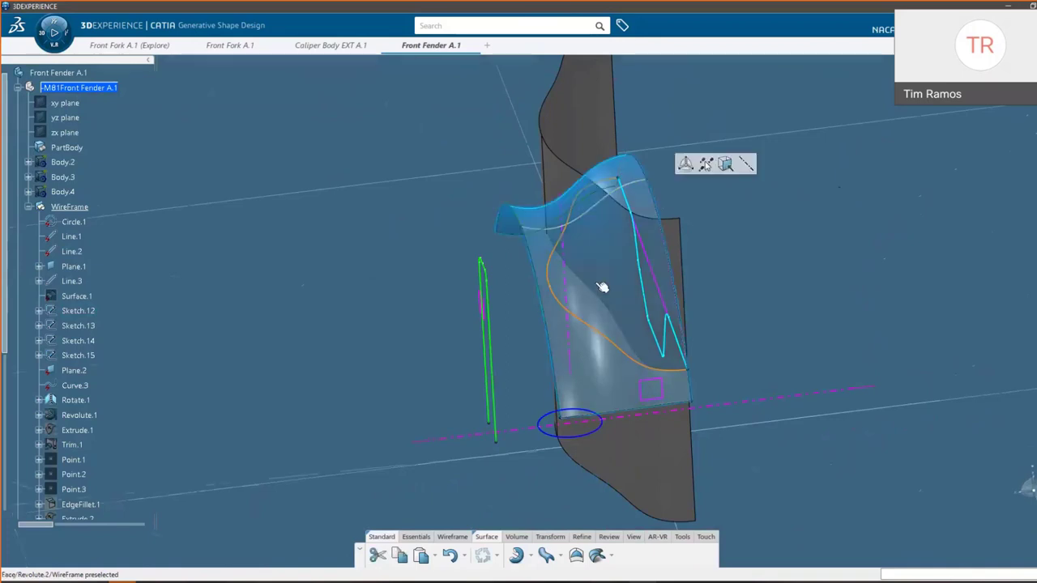
middle_drag(600, 286, 677, 361)
click(679, 362)
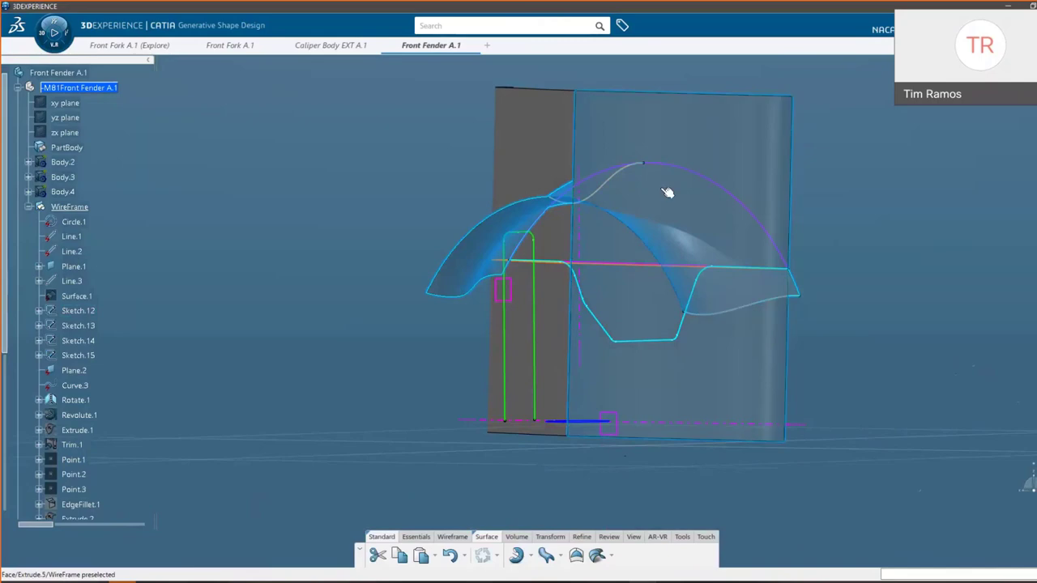
middle_drag(667, 194, 604, 282)
click(876, 290)
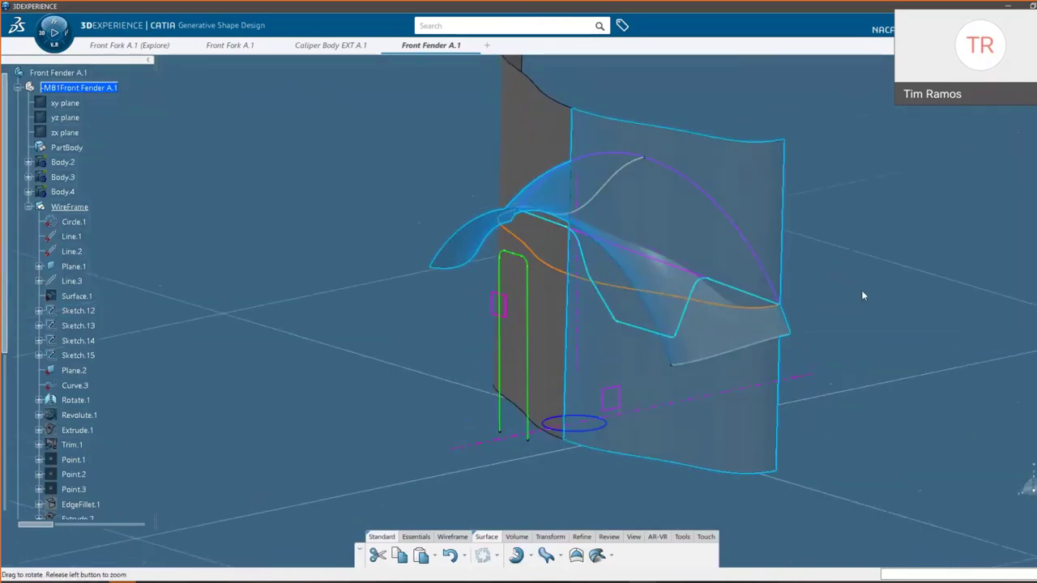
middle_drag(861, 290, 583, 188)
click(606, 266)
ctrl+click(618, 430)
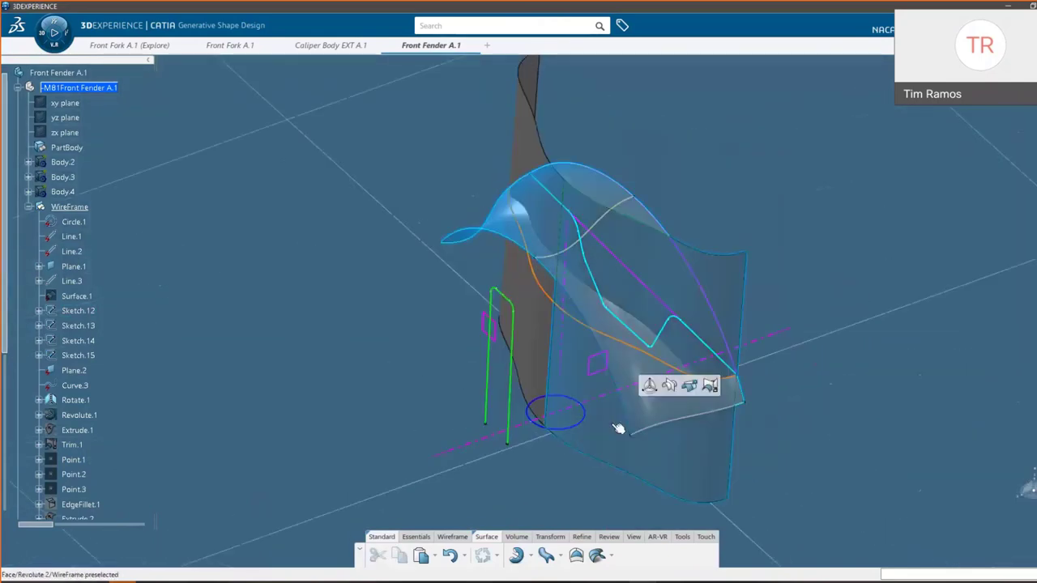
click(710, 387)
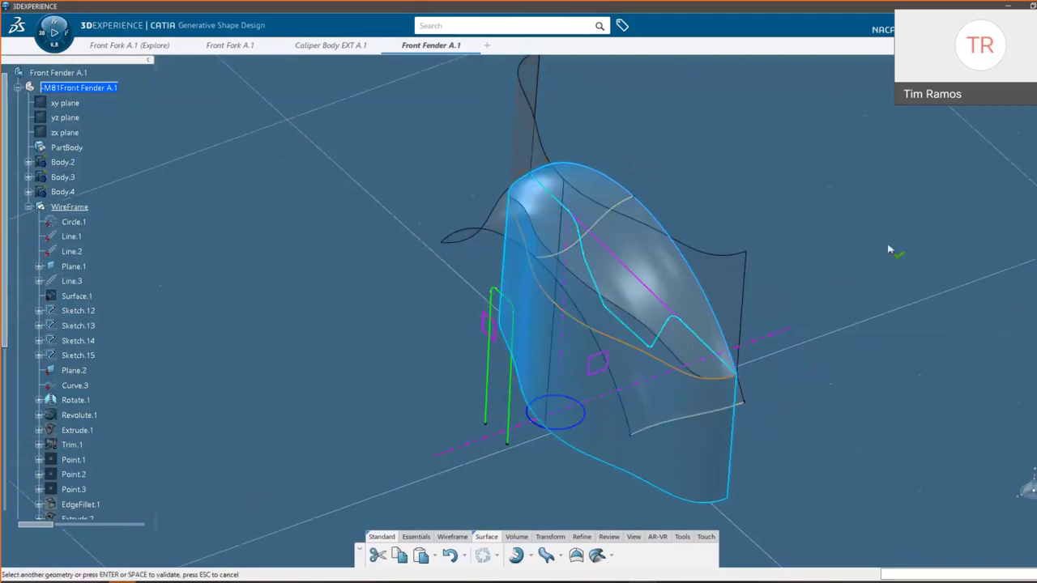
click(937, 250)
Step: Edit the trim of the revolved and extruded surfaces to turn on Intersection computation
middle_drag(937, 250, 692, 280)
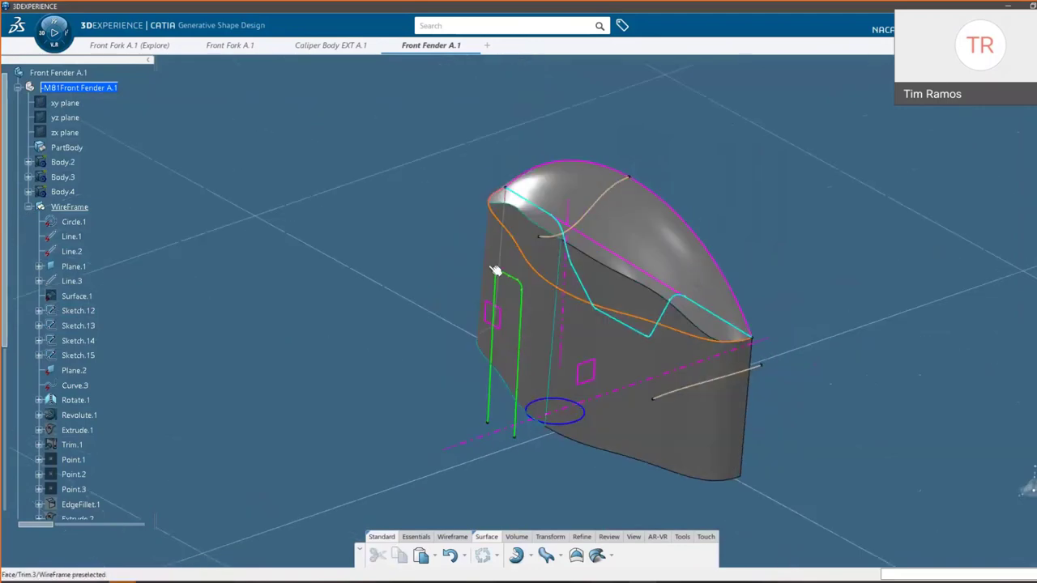
middle_drag(536, 278, 534, 213)
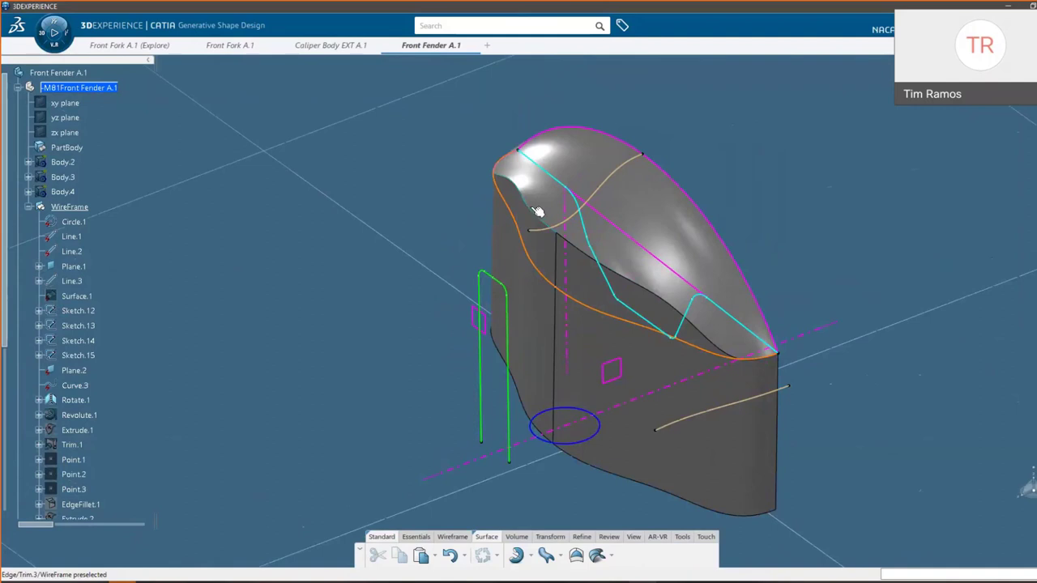
double_click(532, 207)
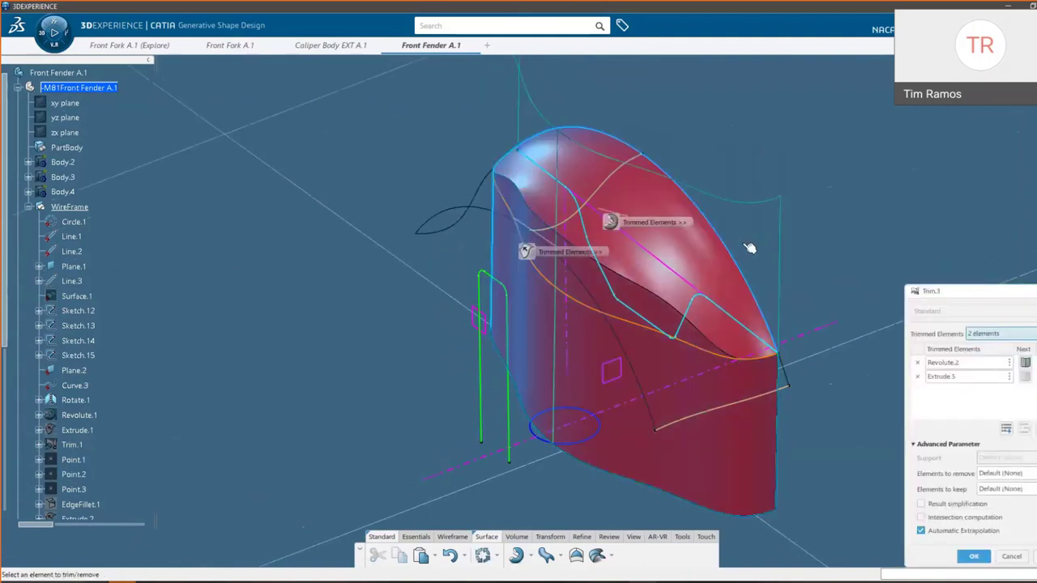
key(Escape)
click(553, 196)
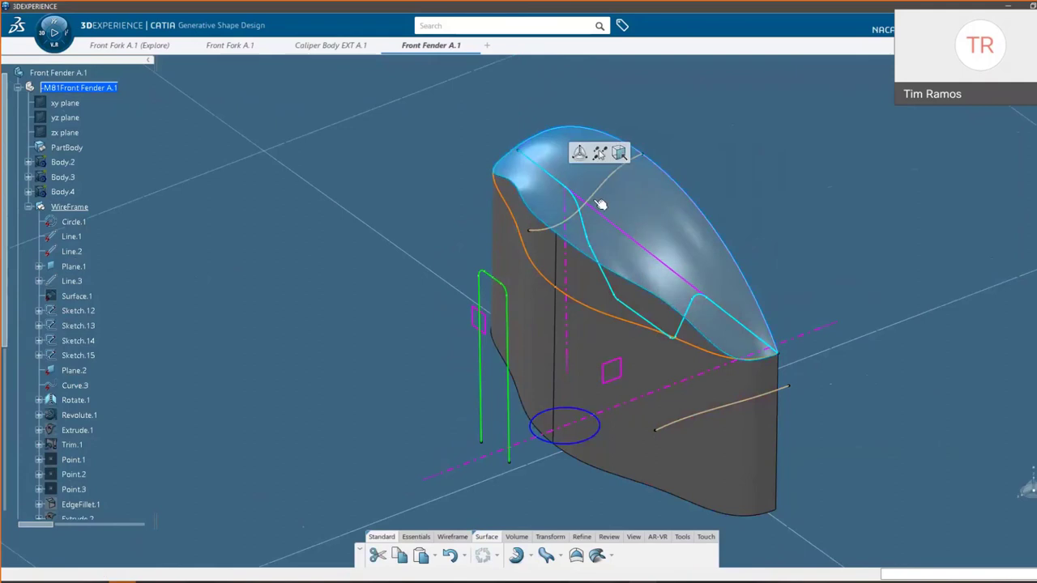
double_click(601, 205)
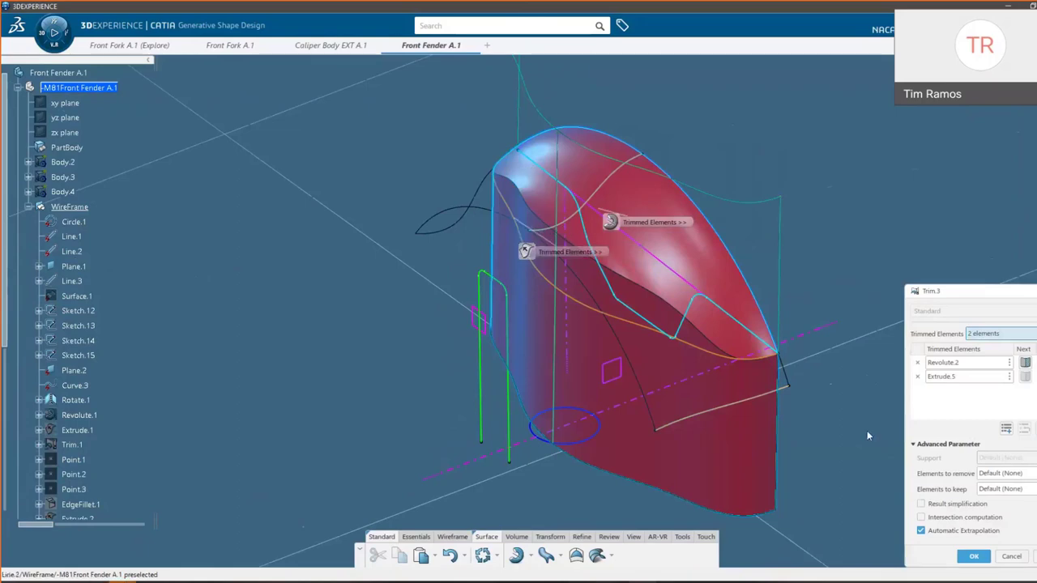
click(921, 517)
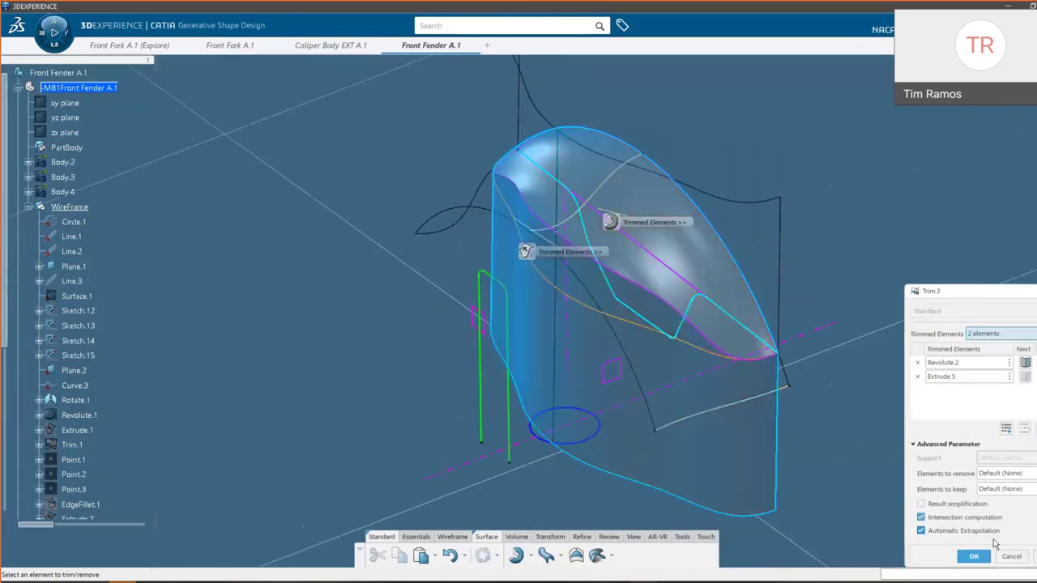
click(974, 557)
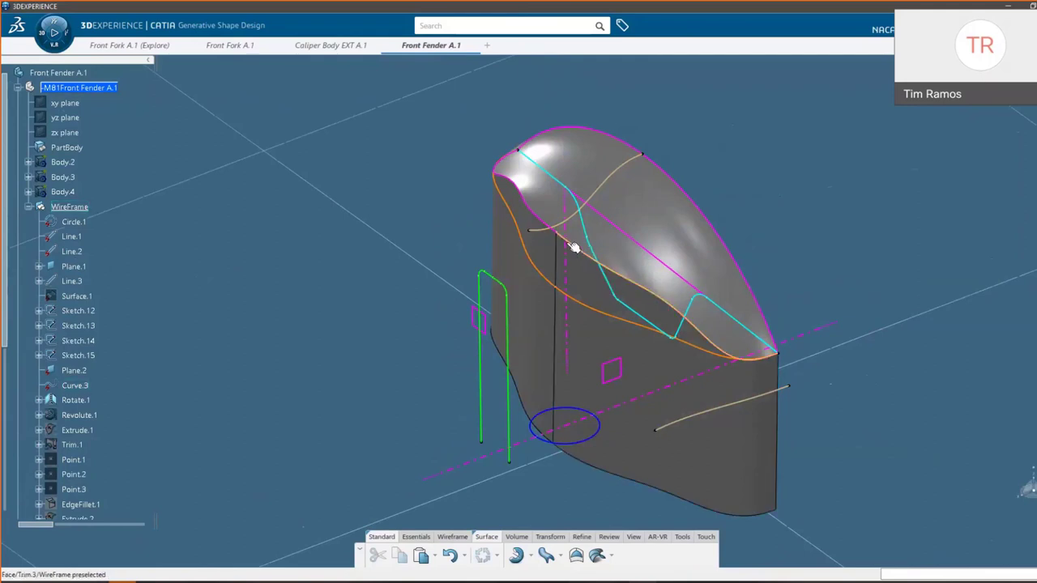
Step: Create a point on the trim's intersection curve at a curve length ratio of 0
click(452, 537)
click(443, 556)
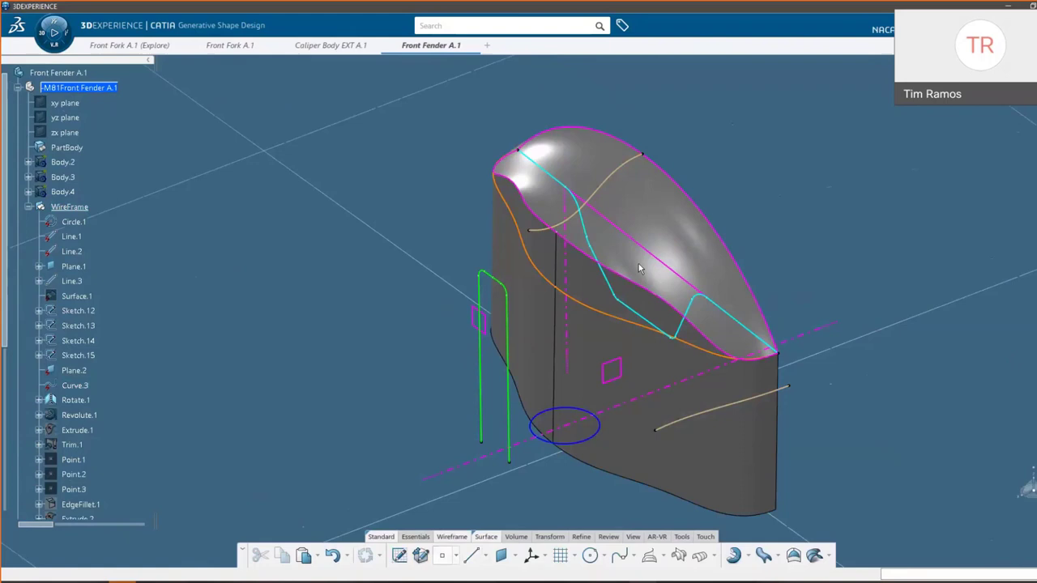
click(576, 242)
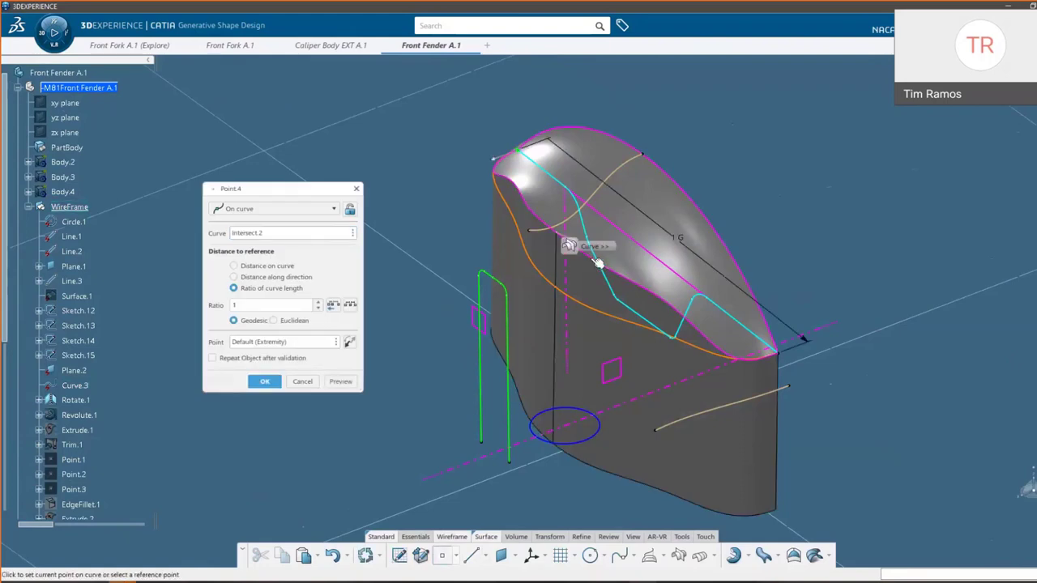
double_click(272, 306)
text(0)
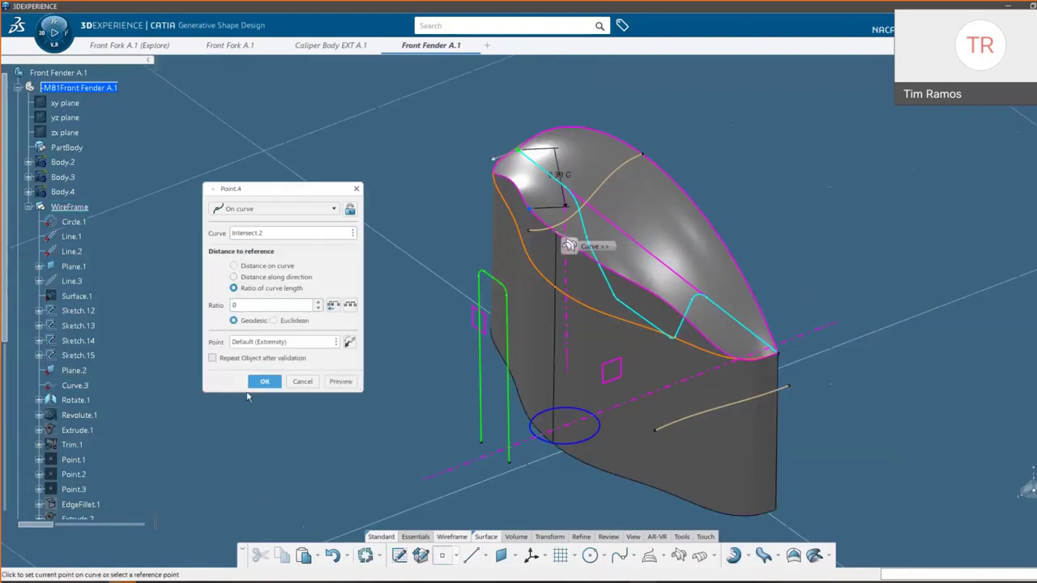
click(264, 382)
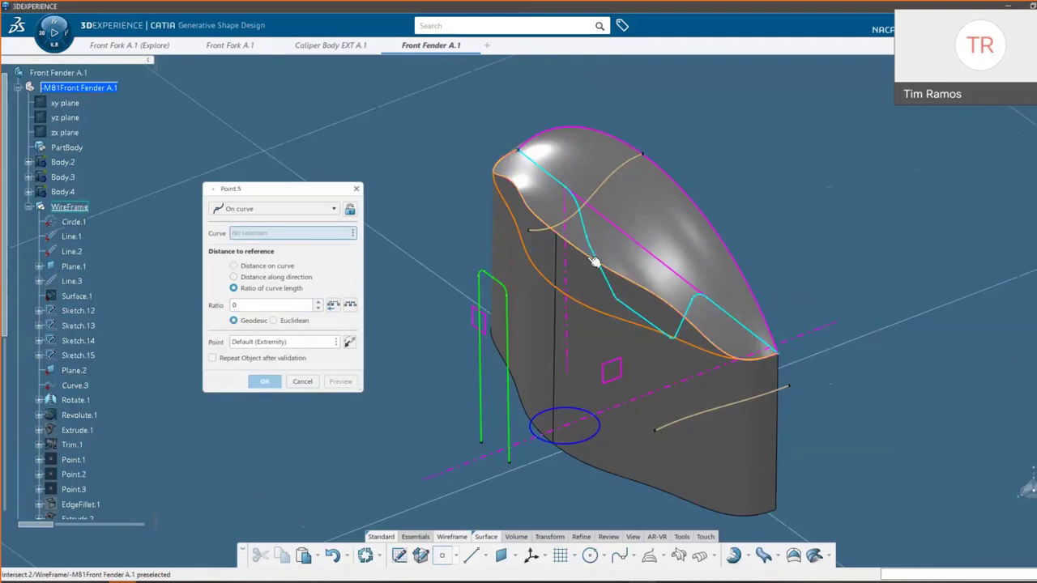
Step: Add a second point on the intersection curve at a curve length ratio of 0.5
click(594, 261)
double_click(262, 303)
text(0.1)
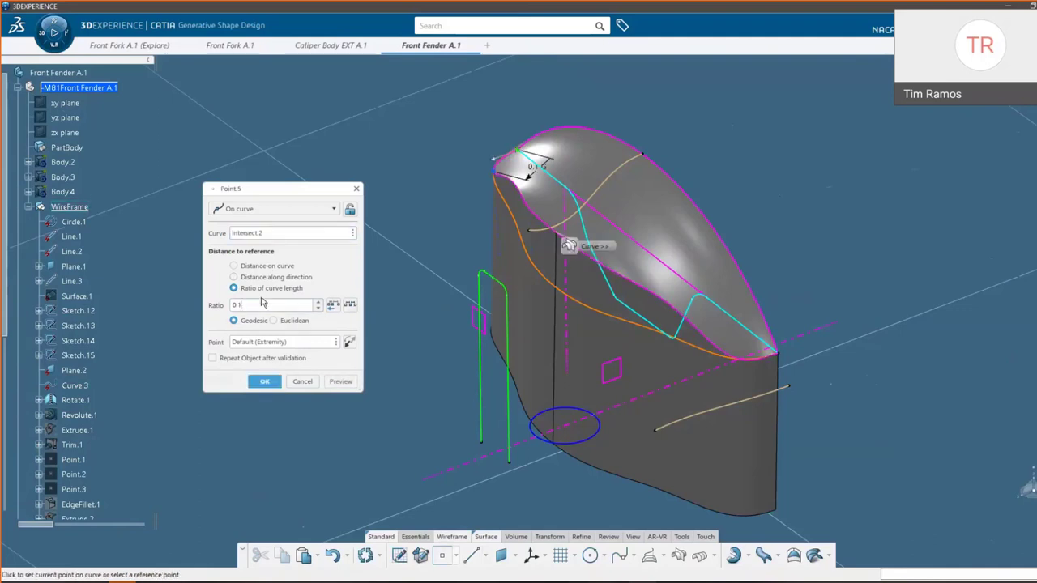
key(Return)
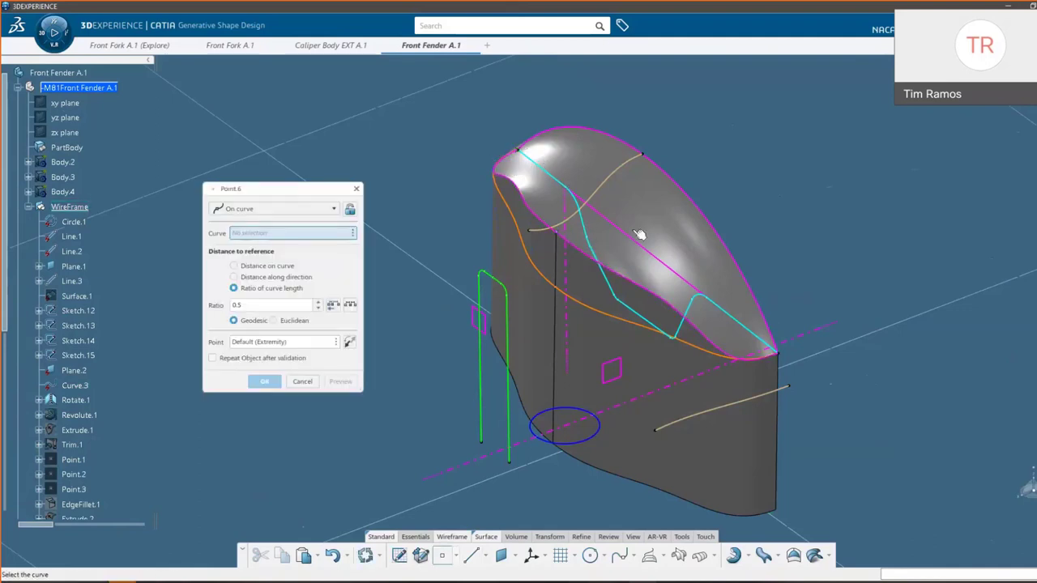
Step: Create a third point on the trim's intersection curve at a curve length ratio of 1 and end point creation
click(632, 271)
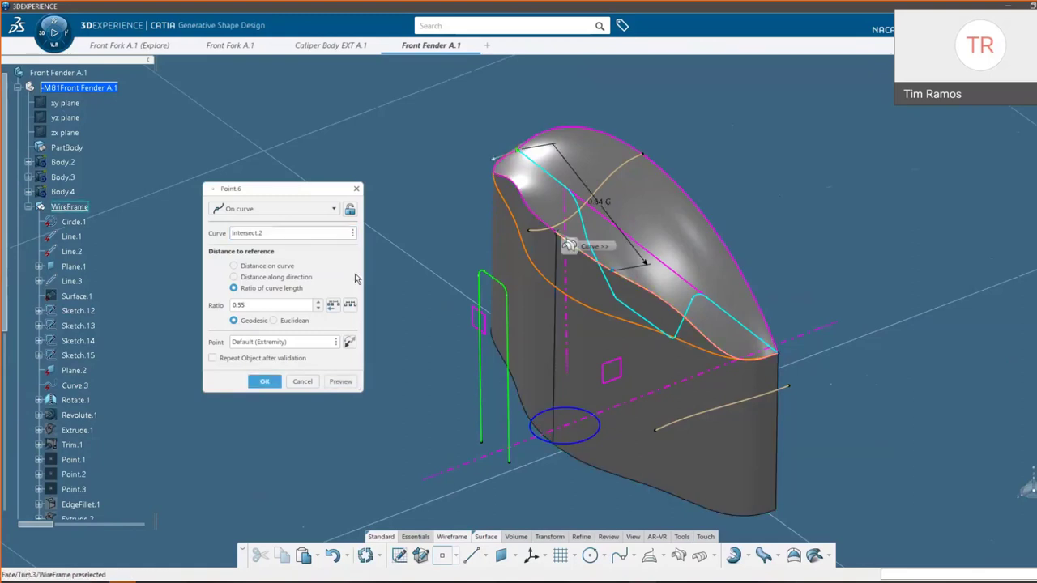
double_click(261, 305)
text(0.1)
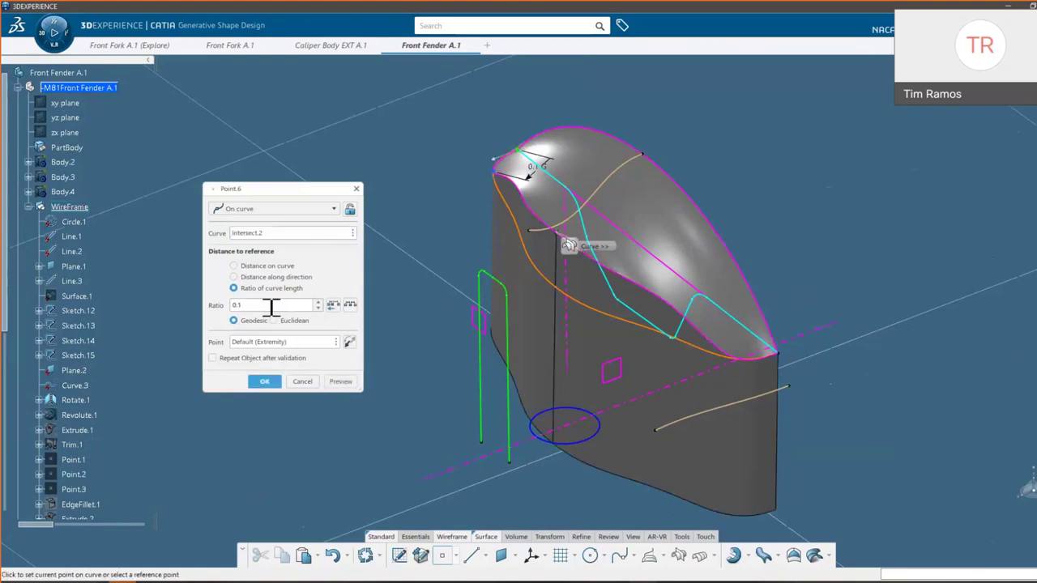
double_click(273, 304)
text(0.76)
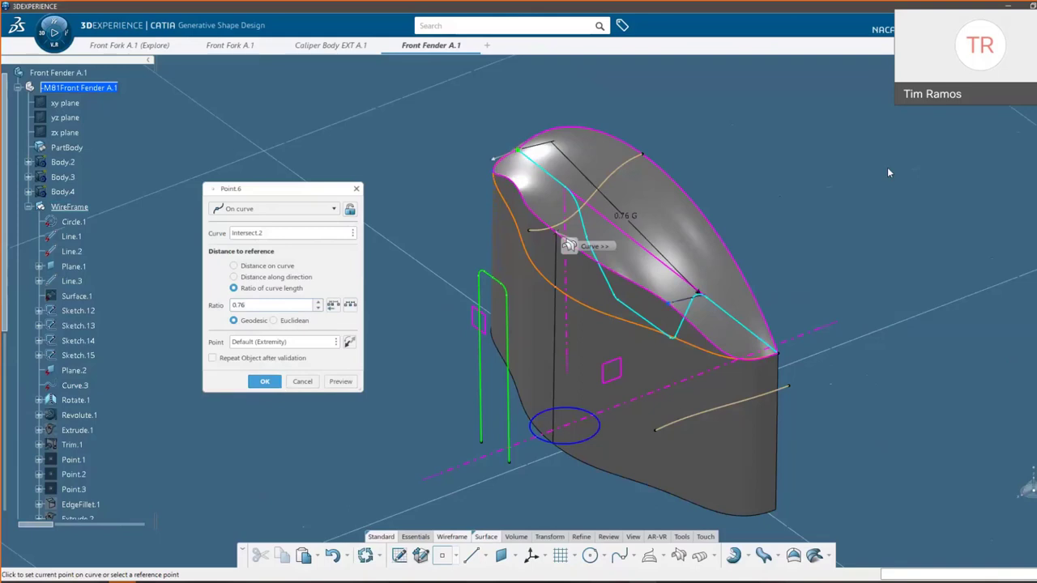
click(807, 191)
drag(276, 306, 221, 309)
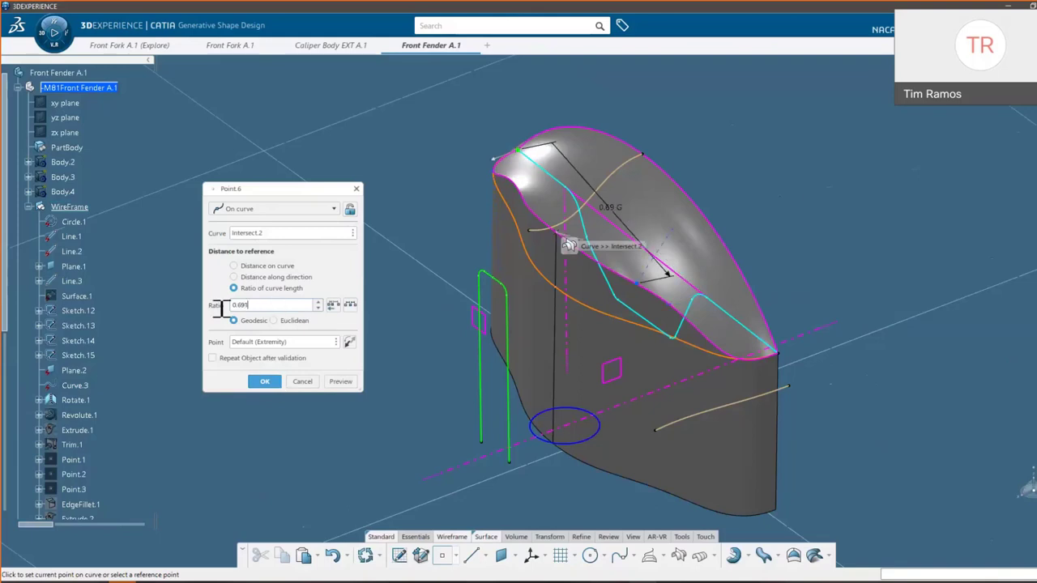
double_click(266, 305)
text(1)
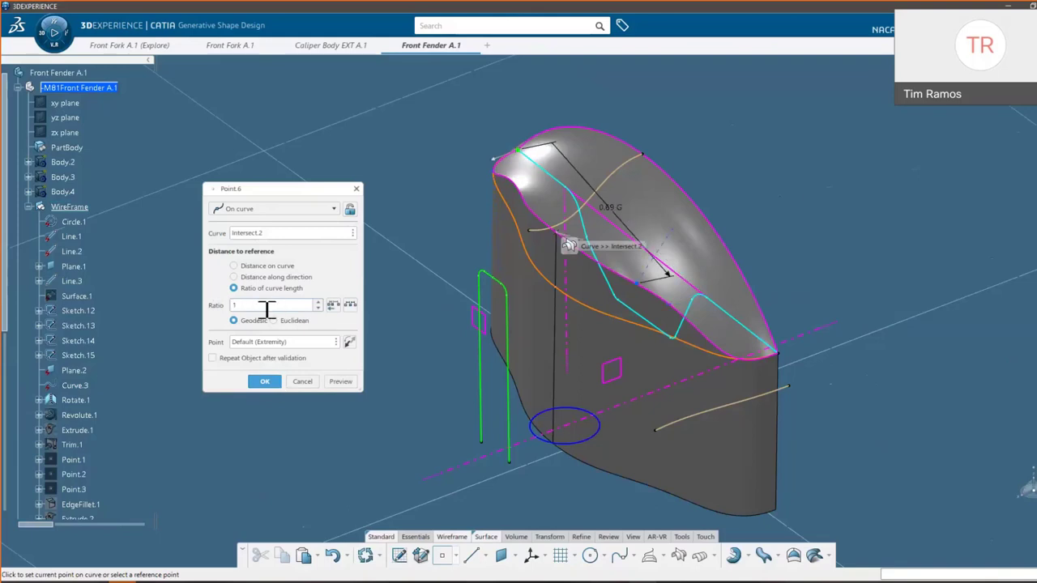
click(275, 385)
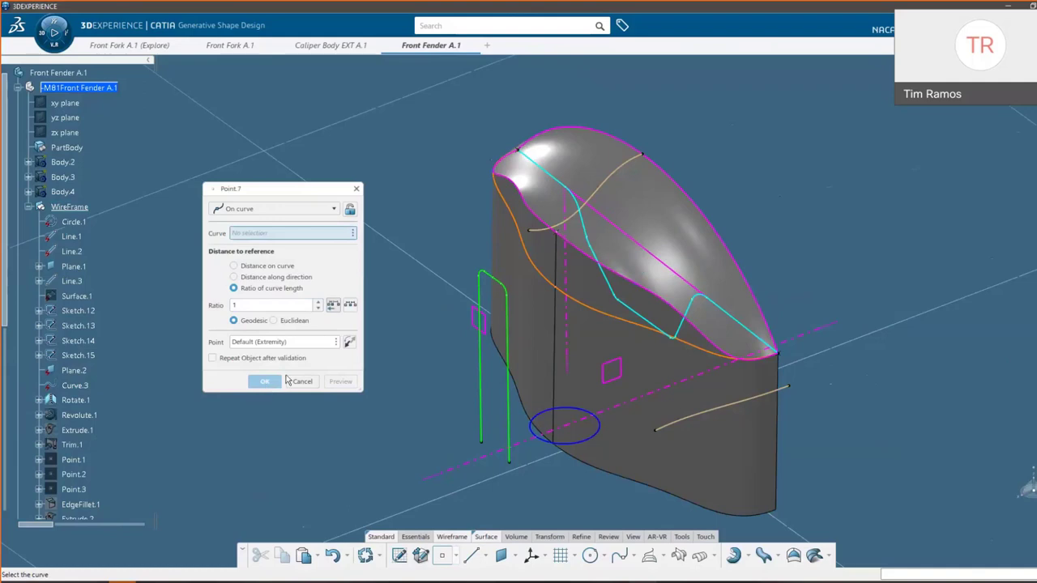
click(292, 381)
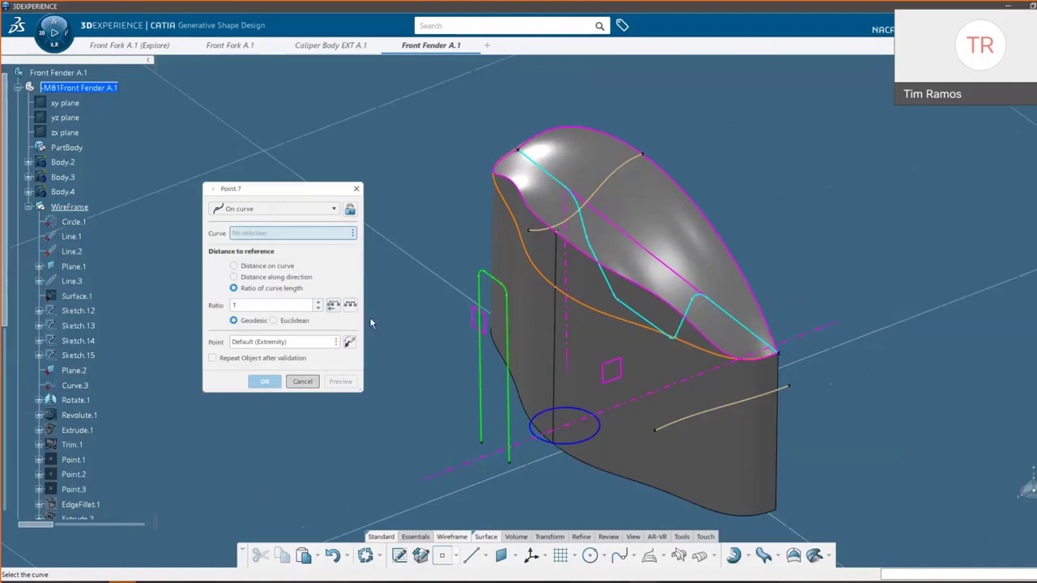
Step: Hide the intersection curve that runs between the fender top and the lower wall
right_click(639, 286)
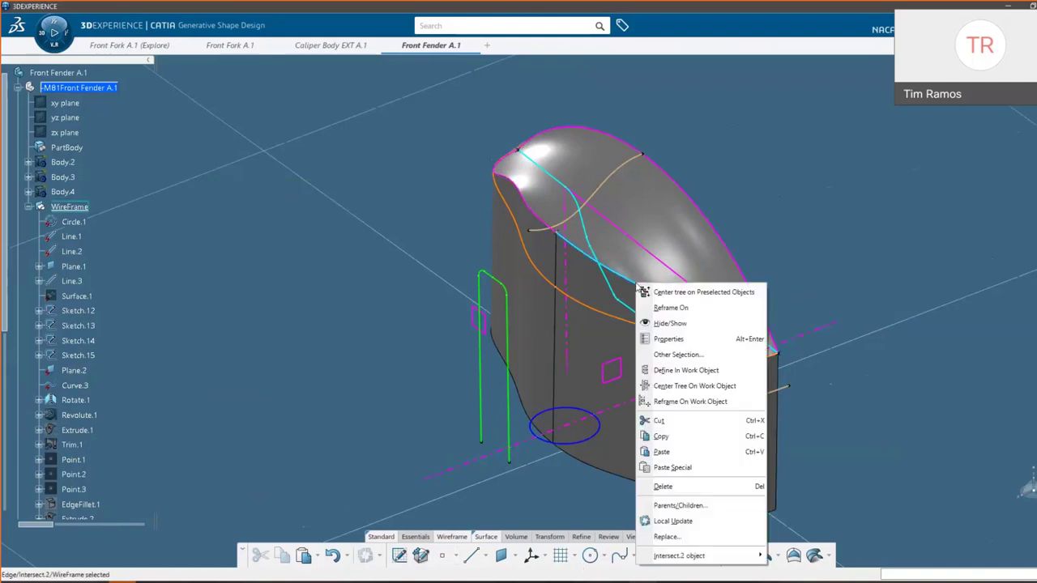
click(666, 323)
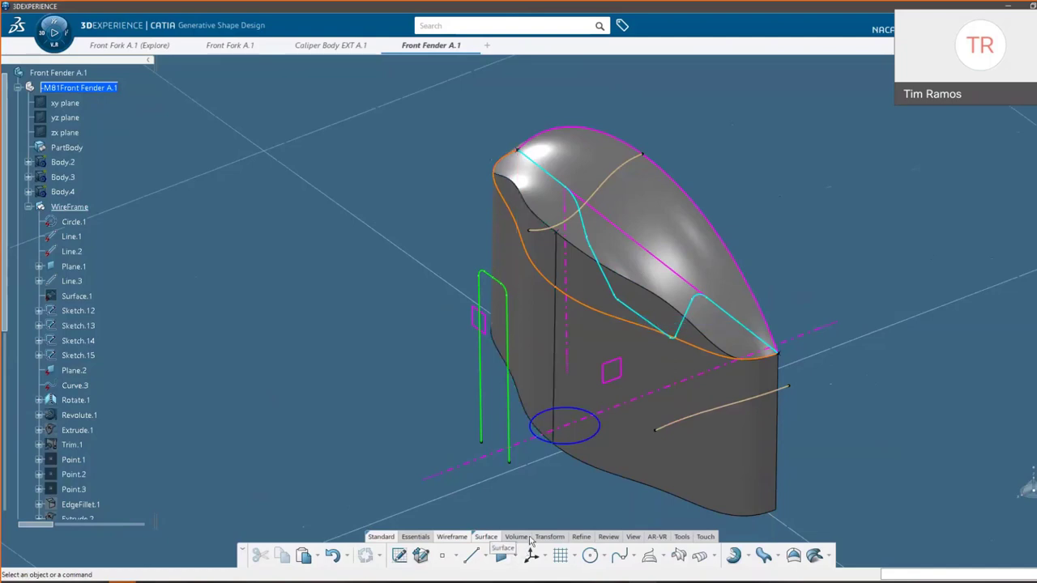
click(656, 295)
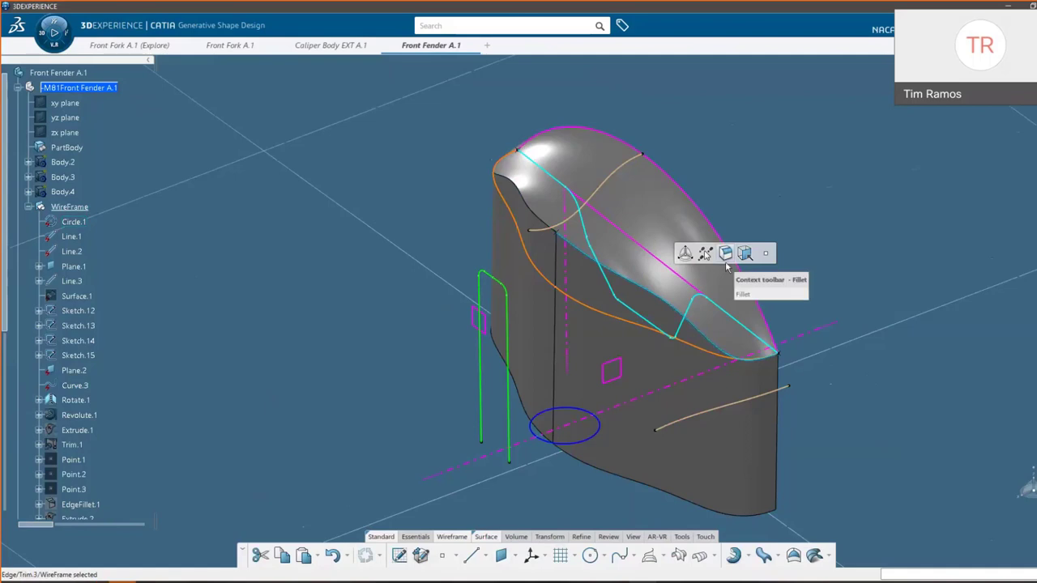
click(800, 311)
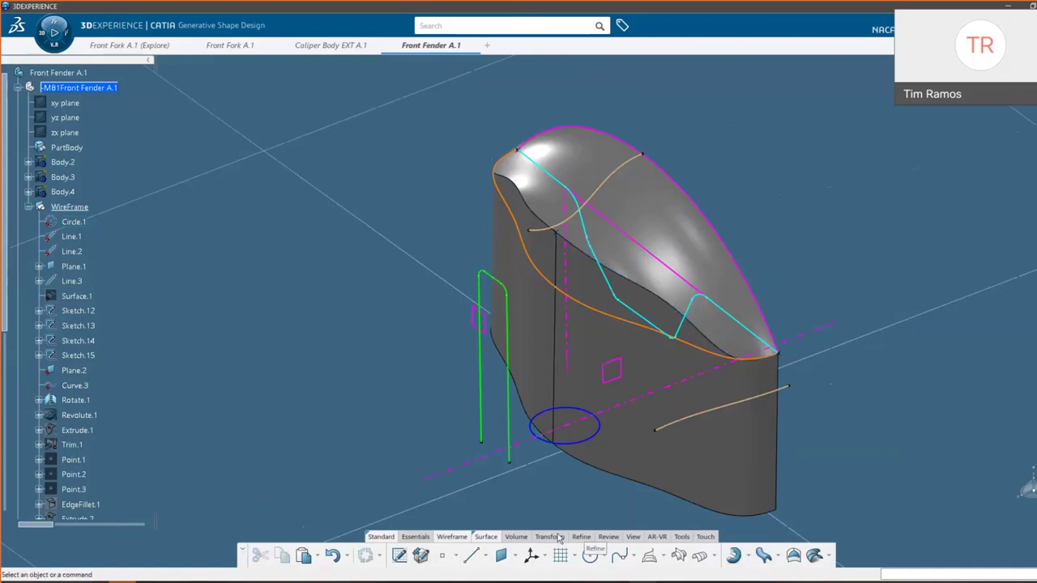
Step: Start a variable-radius Edge Fillet on the edge between fender top and lower wall, and remove its default control points
click(590, 538)
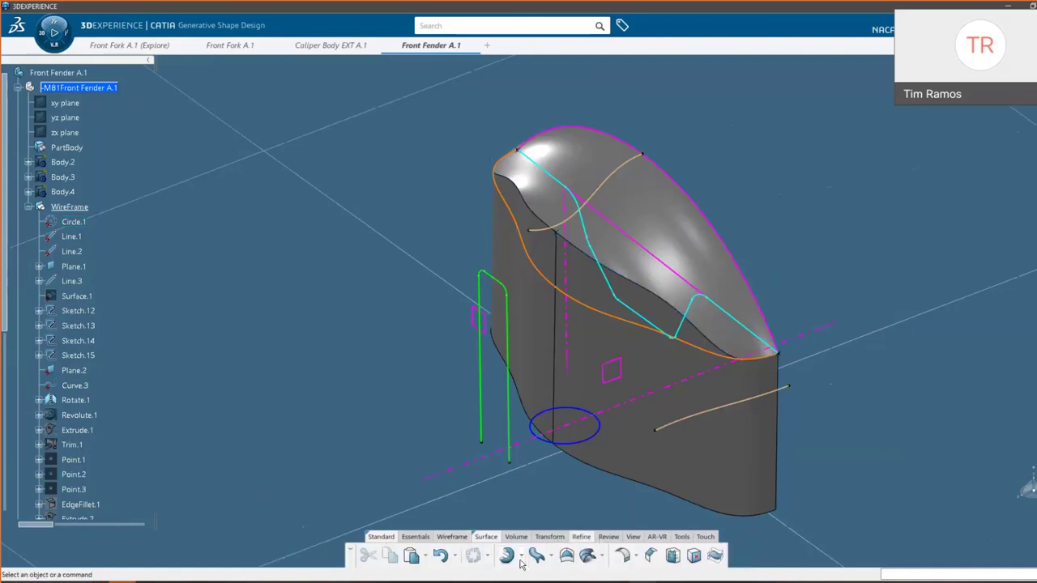
click(636, 556)
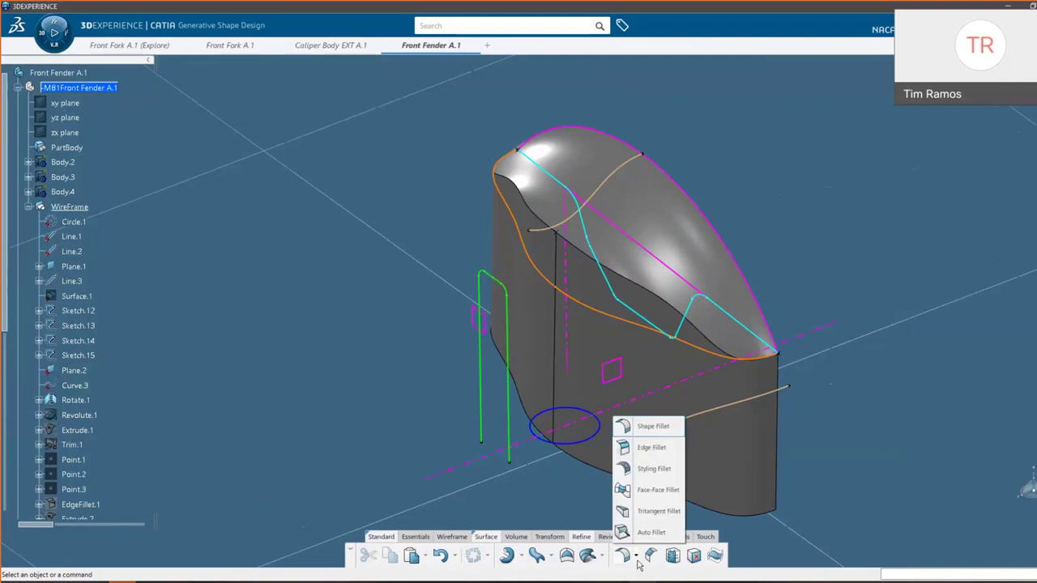
click(660, 449)
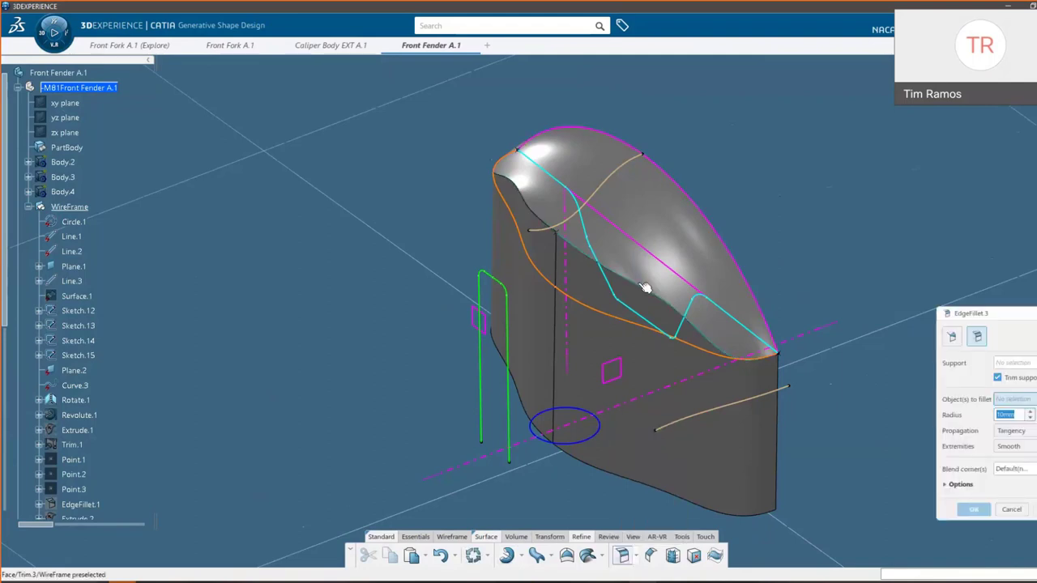
click(660, 293)
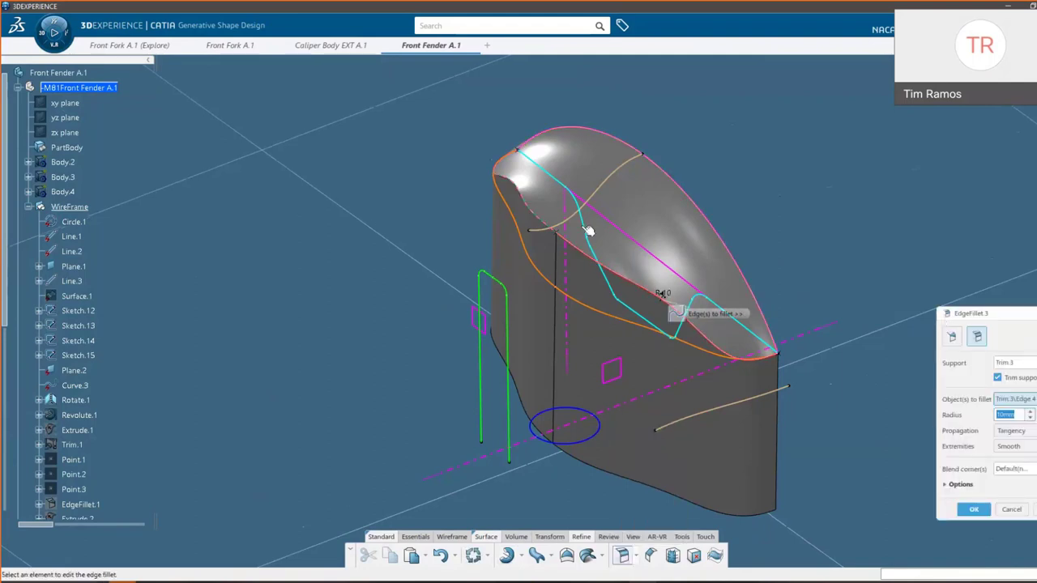
click(953, 337)
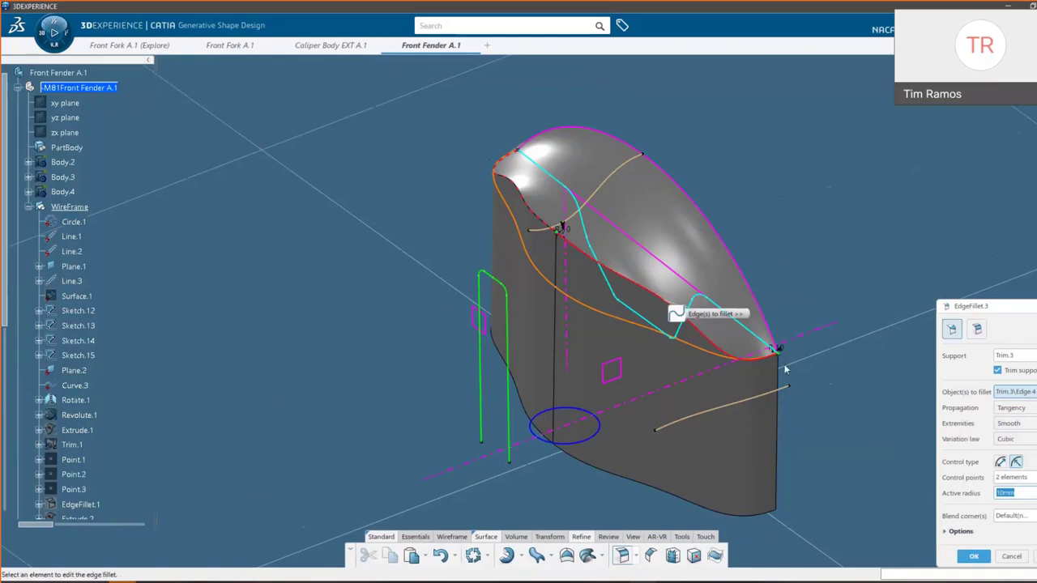
click(1011, 477)
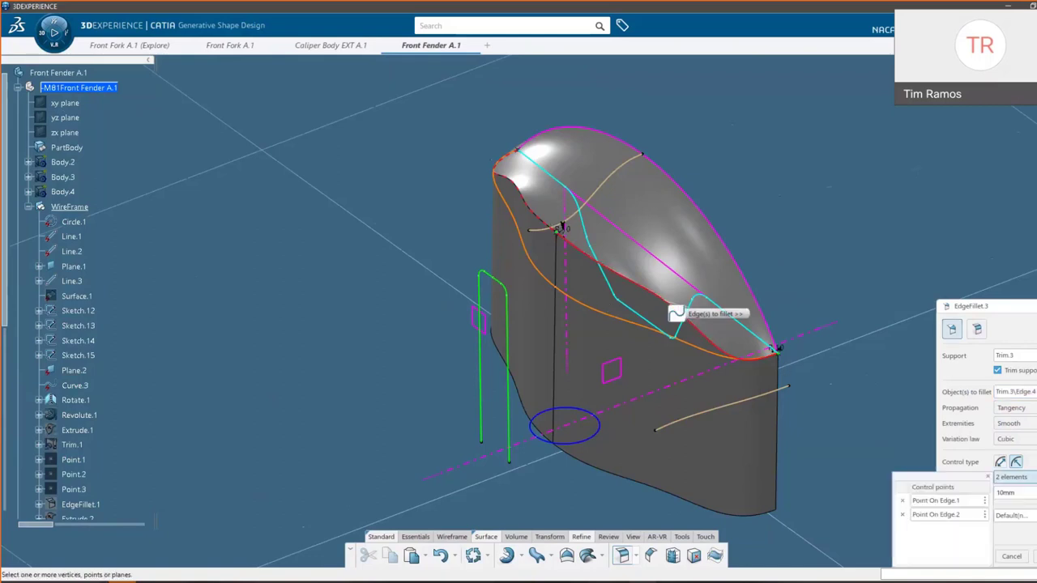
click(904, 508)
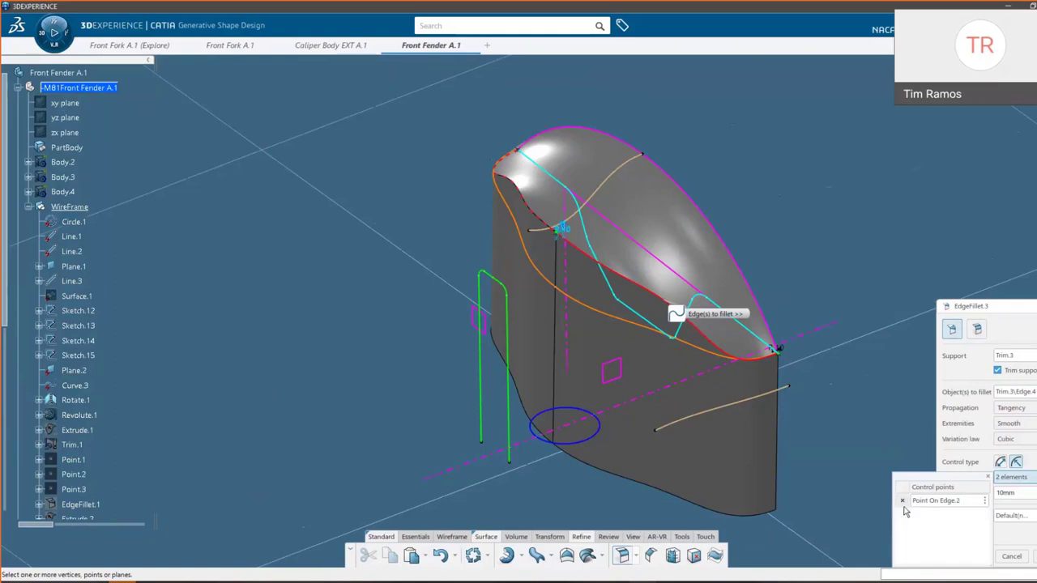
click(987, 477)
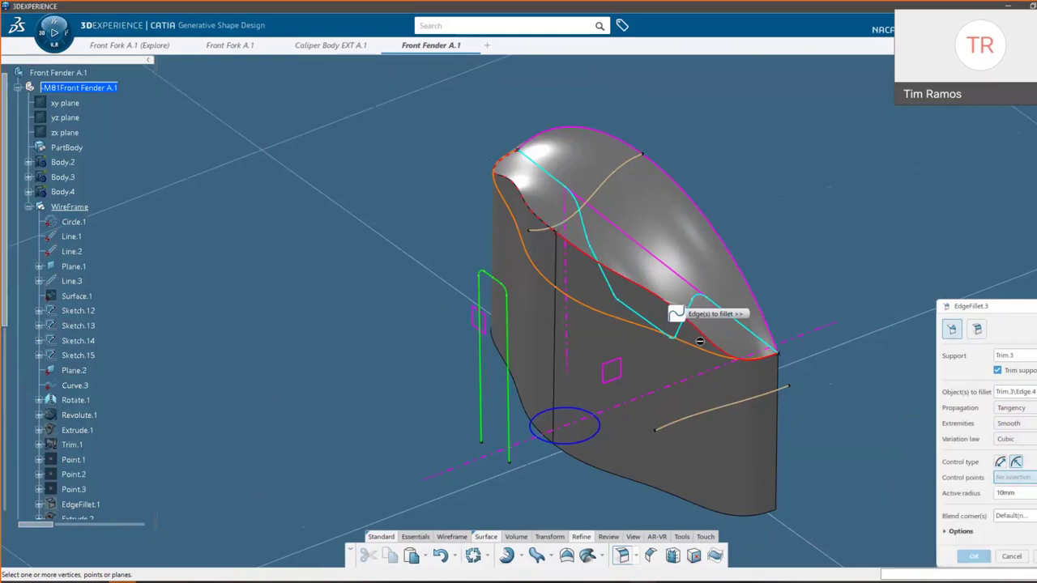
Step: Assign Point.4, Point.5 and Point.6 as the control points of the variable fillet
scroll(89, 466, down, 6)
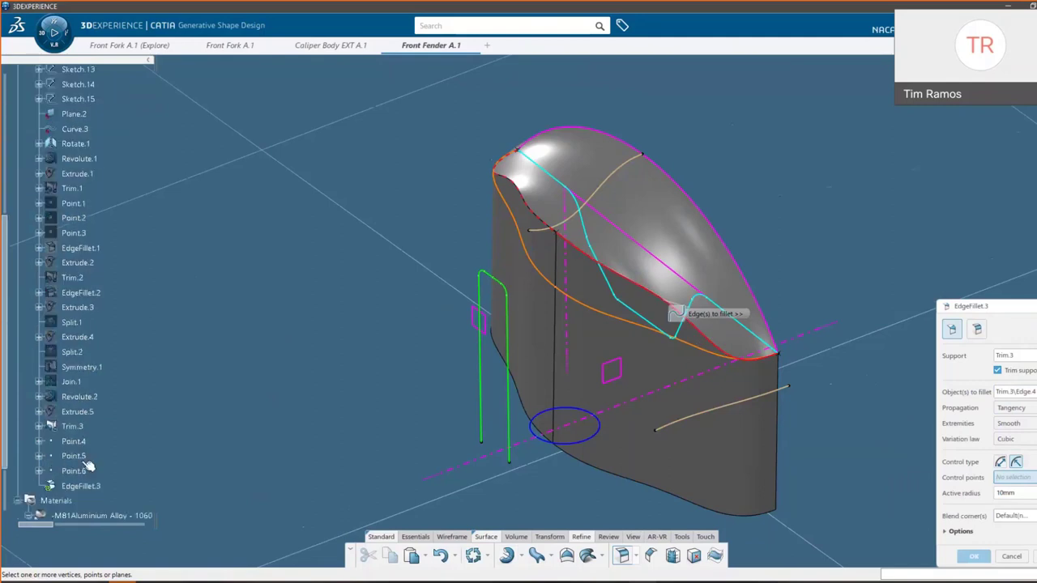
click(73, 441)
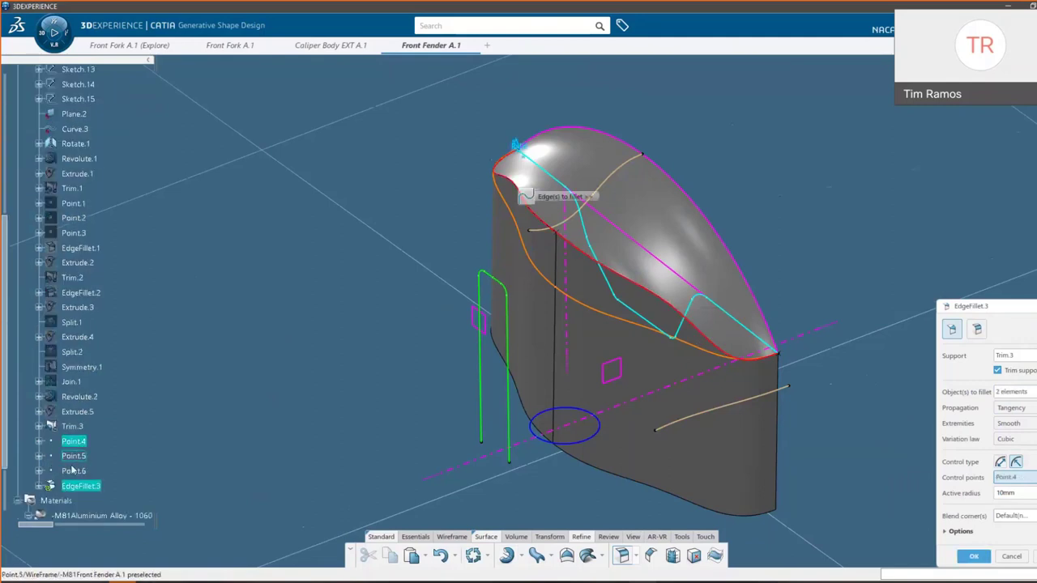
click(73, 456)
click(73, 471)
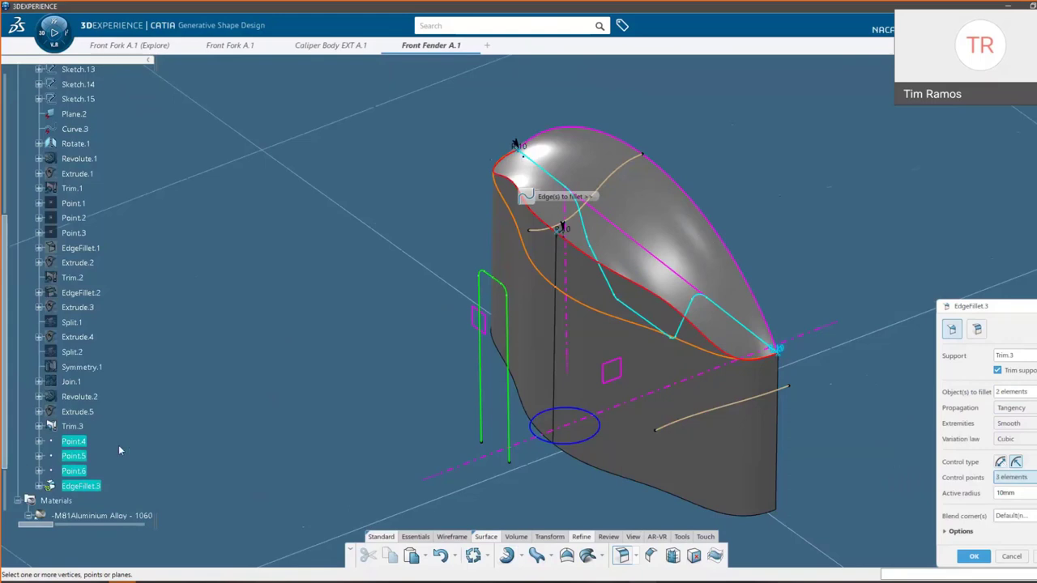
Step: Set the radius at the middle control point to 50 mm and create the variable fillet
double_click(562, 228)
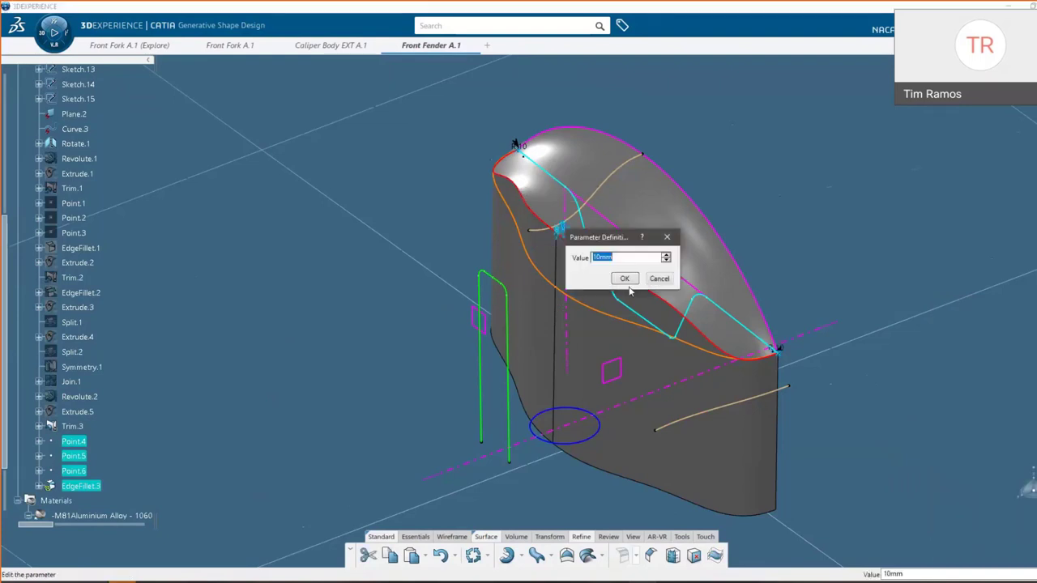
text(50)
key(Return)
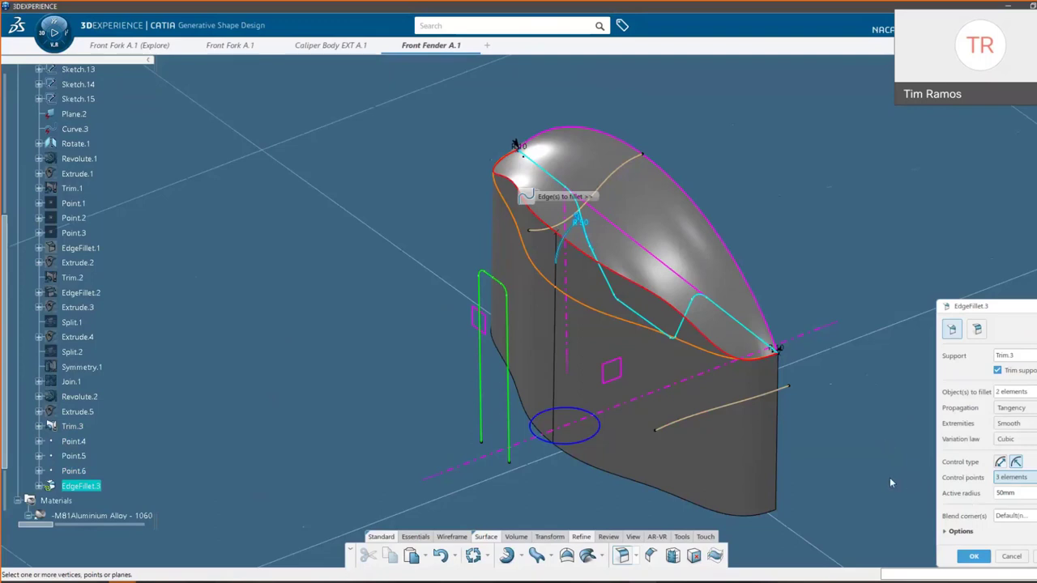
click(974, 556)
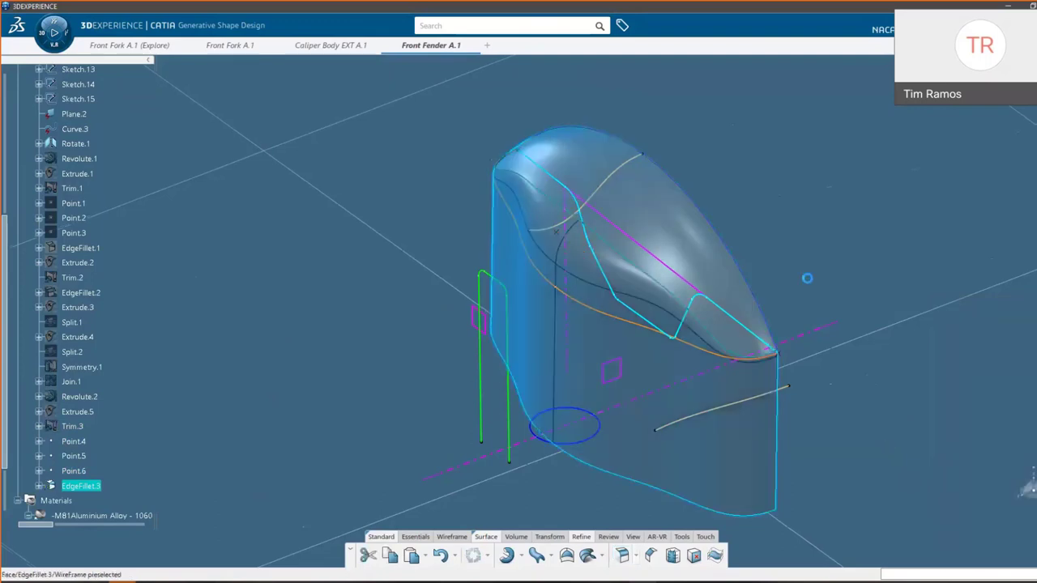
Step: Extrude the blue circle at the fender's base upward about 379 mm into a cylindrical surface through the fender top
mouse_move(709, 450)
middle_down()
mouse_move(713, 381)
mouse_move(534, 423)
mouse_move(551, 382)
mouse_move(542, 424)
mouse_move(524, 423)
mouse_move(549, 346)
mouse_move(588, 317)
mouse_move(673, 297)
mouse_move(608, 327)
mouse_move(445, 343)
mouse_move(572, 466)
middle_up()
click(572, 466)
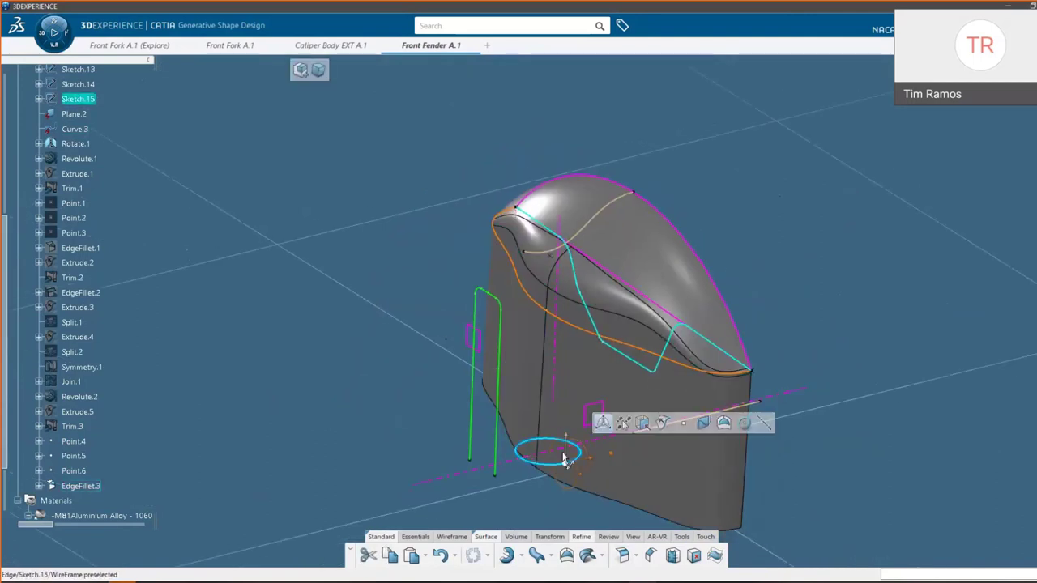
drag(566, 451, 576, 143)
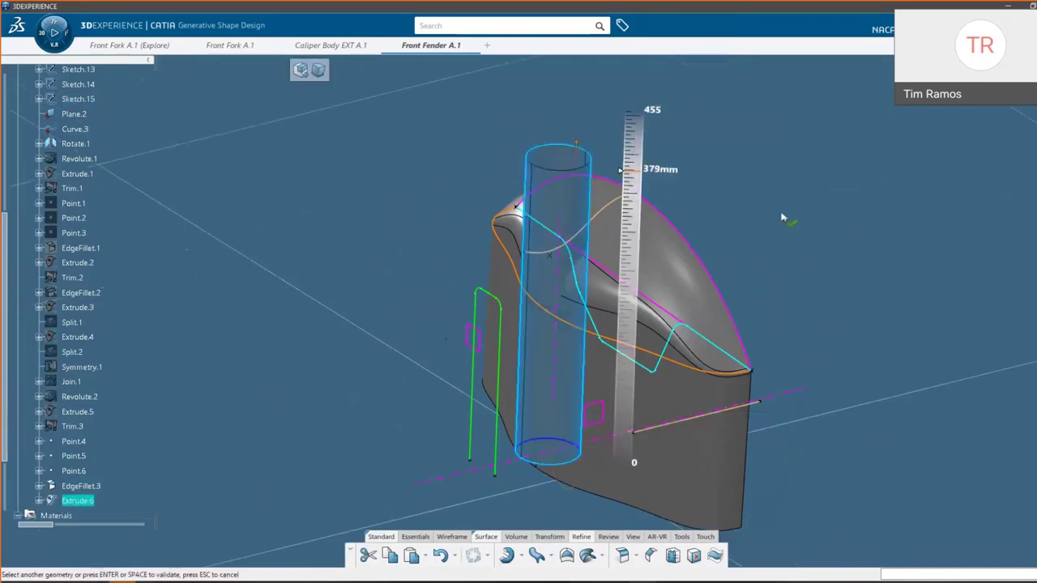
key(Return)
Step: Trim the filleted fender surface and the extruded cylinder against each other, leaving a rounded recess in the side wall
middle_drag(794, 308, 588, 297)
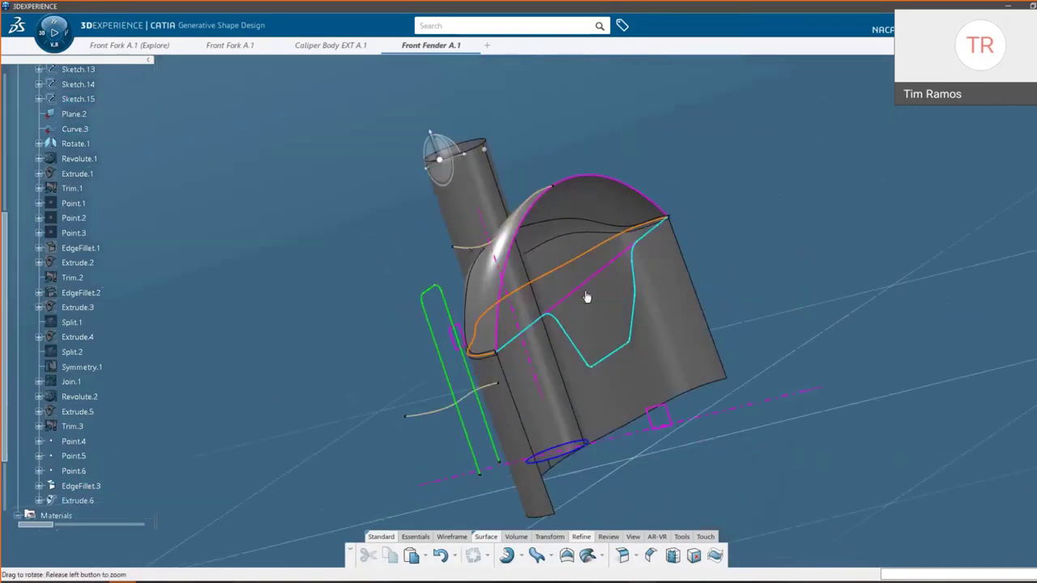
click(550, 358)
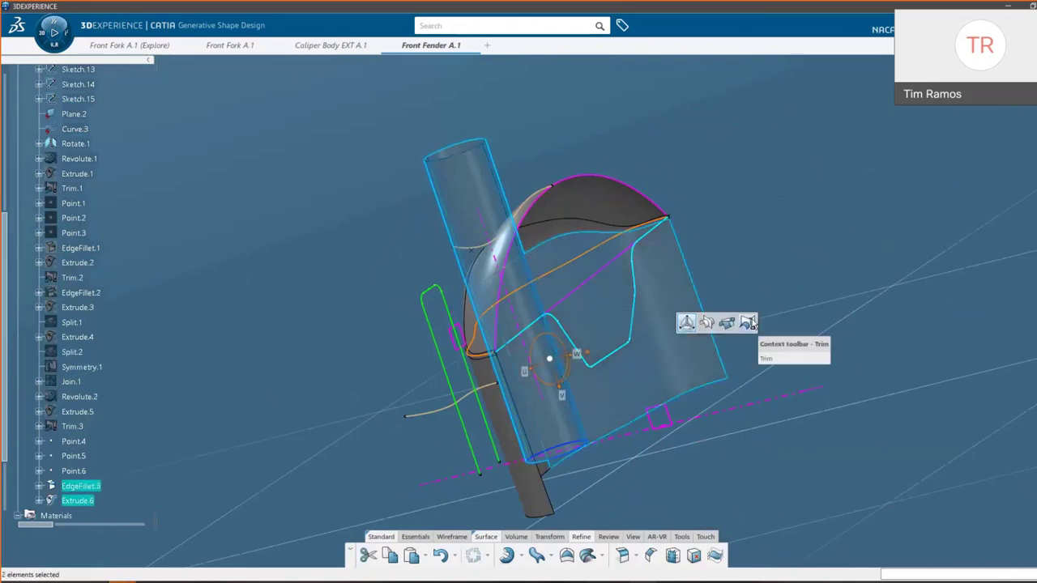
click(747, 323)
key(Return)
middle_drag(585, 342, 737, 348)
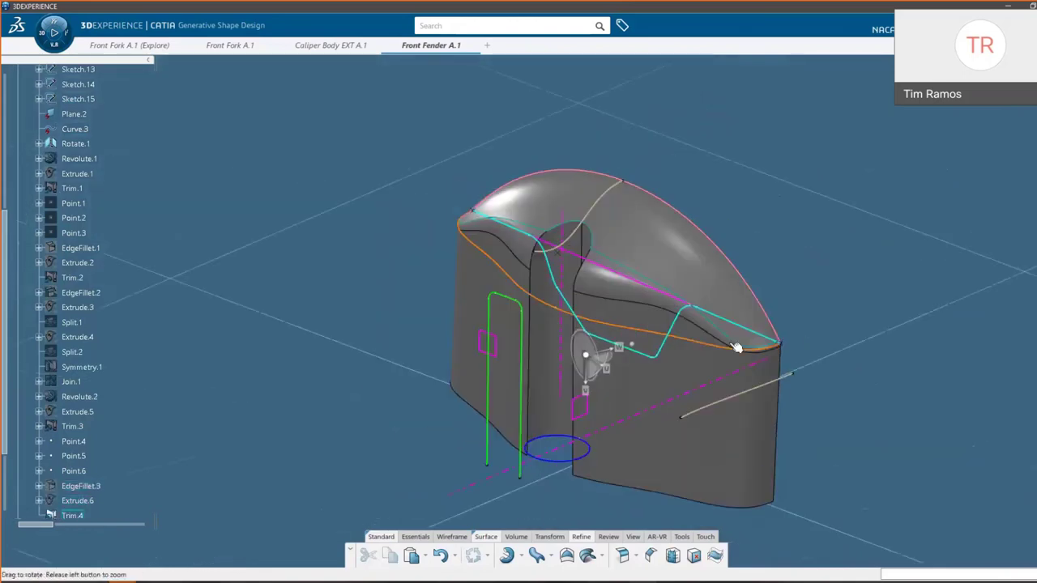
Step: Fillet the edge where the cylindrical recess meets the fender surface, using a chordal length of 10 mm
click(533, 282)
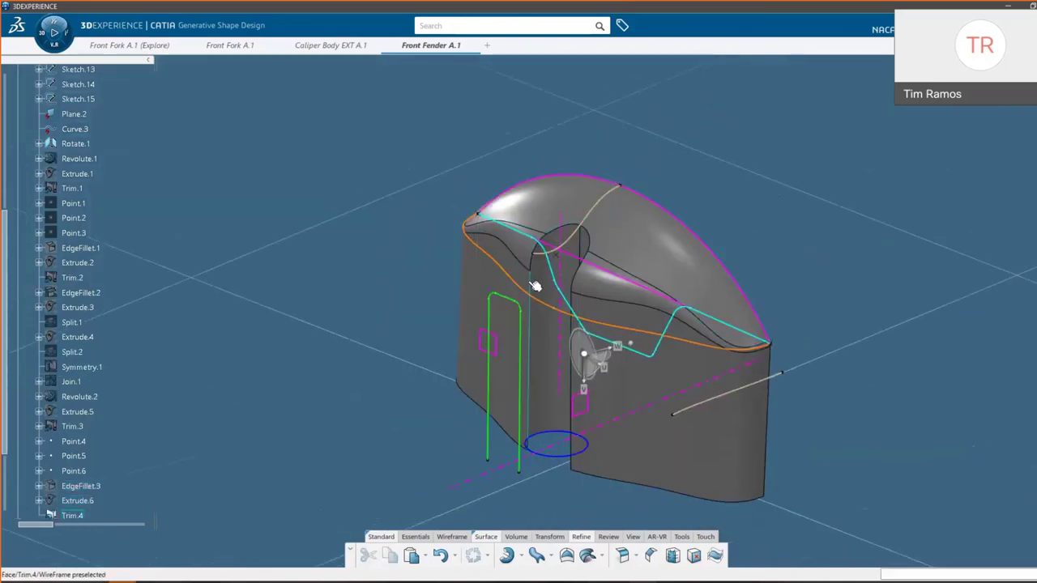
click(610, 518)
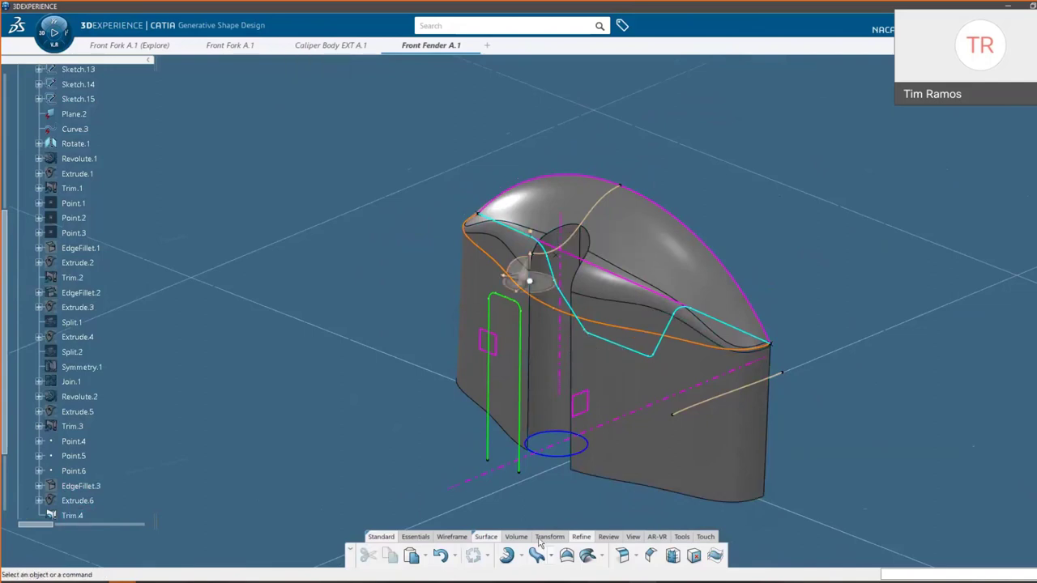
click(621, 556)
click(561, 235)
text(10)
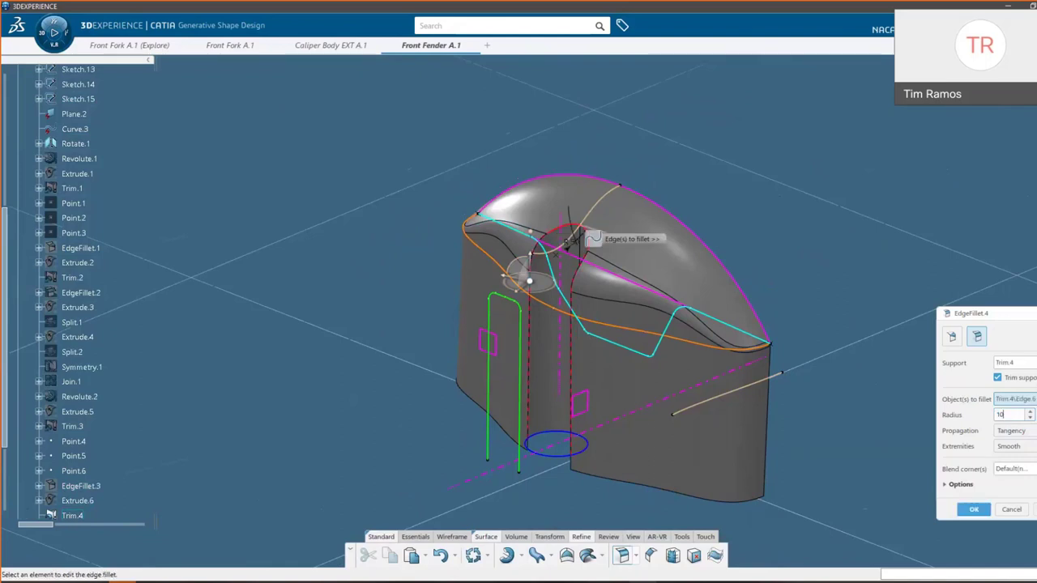
click(1035, 415)
click(972, 486)
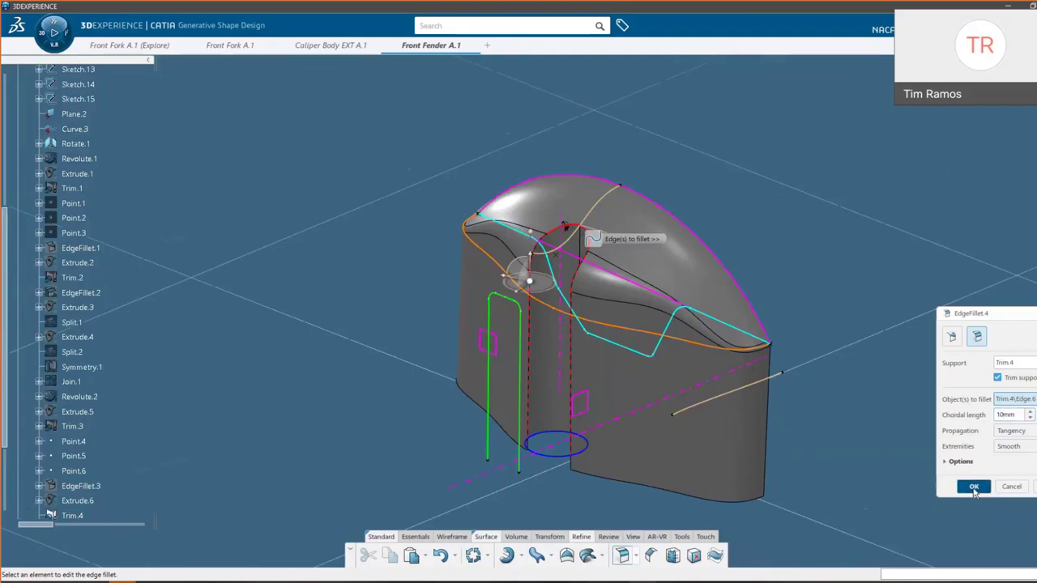
click(879, 440)
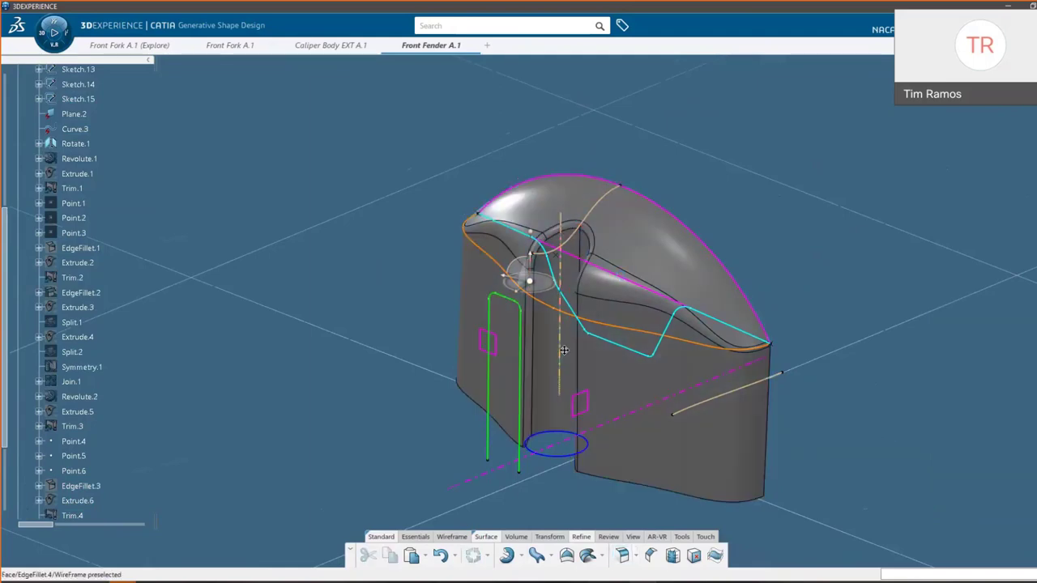
middle_drag(563, 352, 557, 321)
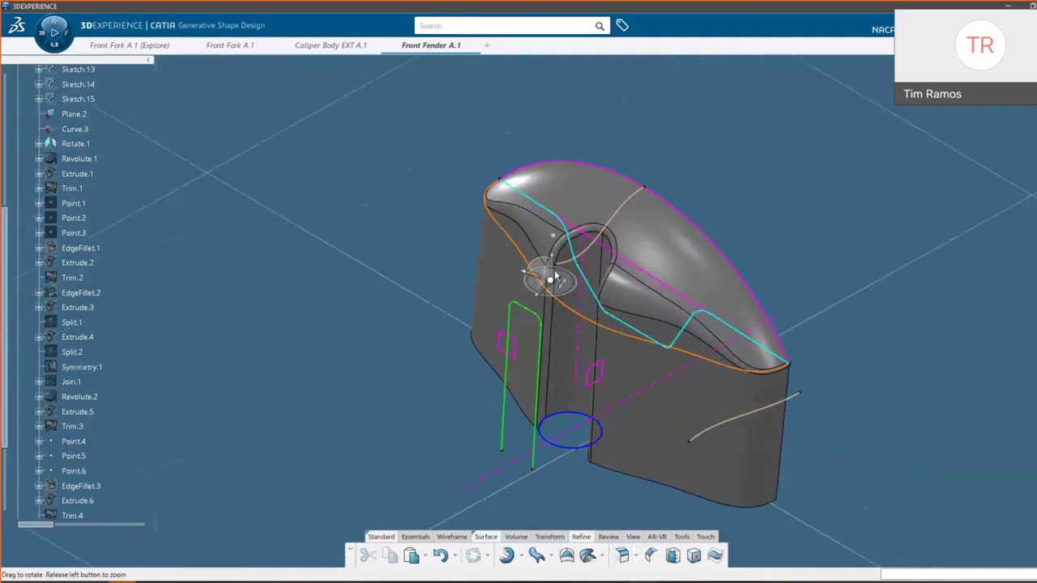
drag(551, 279, 593, 274)
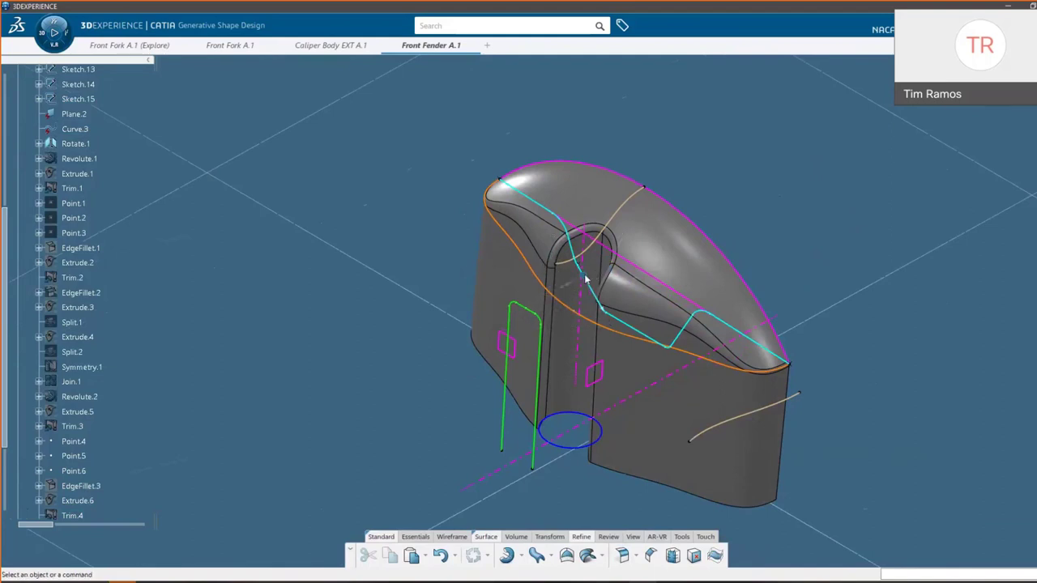
click(582, 280)
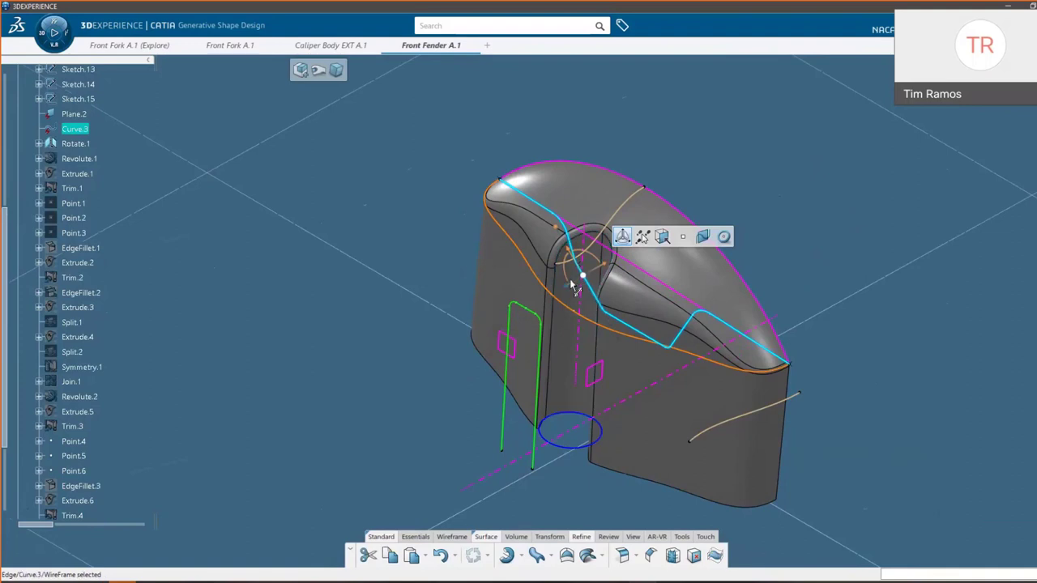
drag(573, 278, 393, 340)
key(Escape)
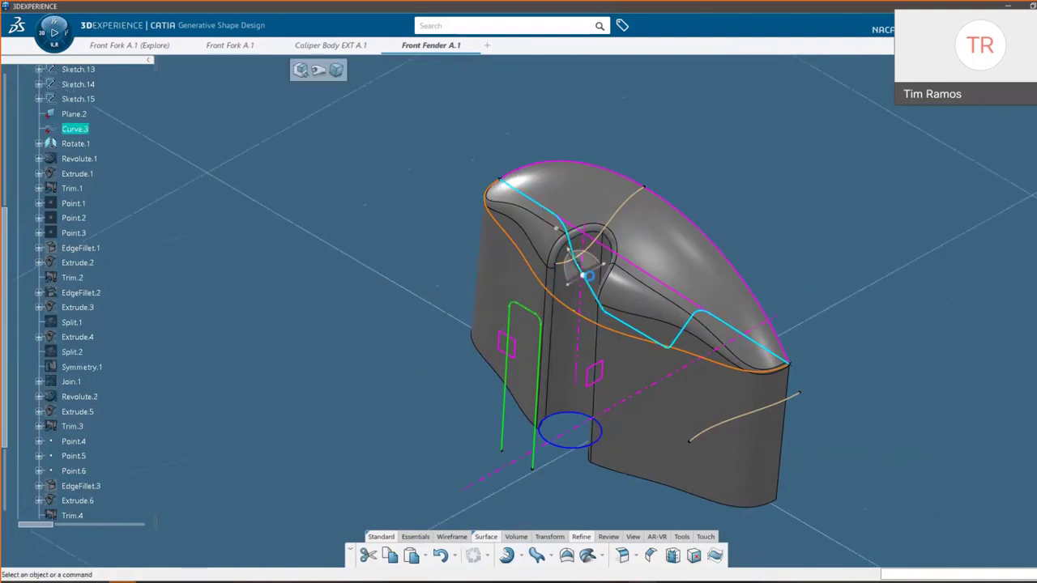
click(595, 290)
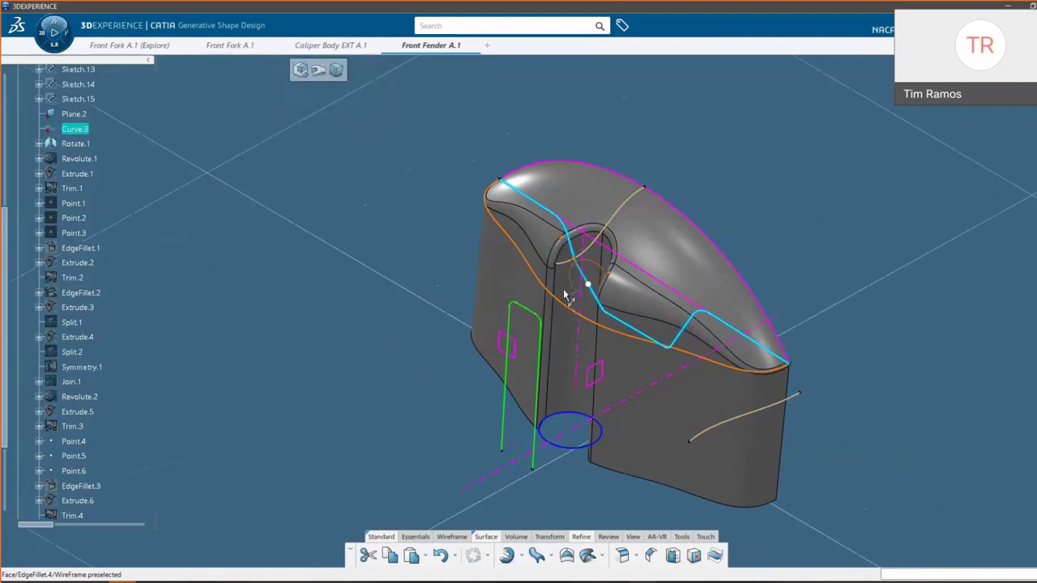
click(537, 310)
click(545, 298)
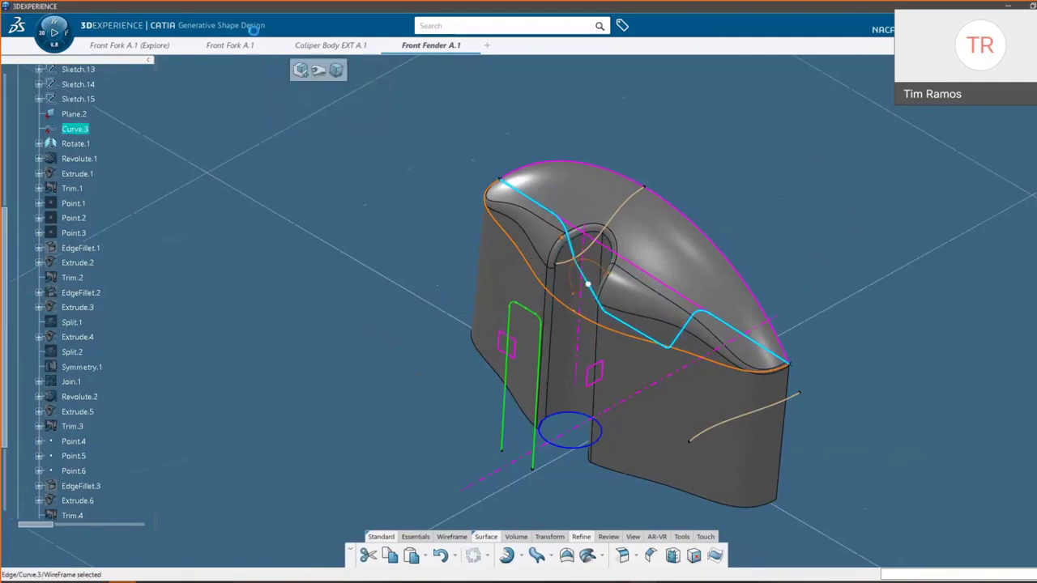
click(318, 70)
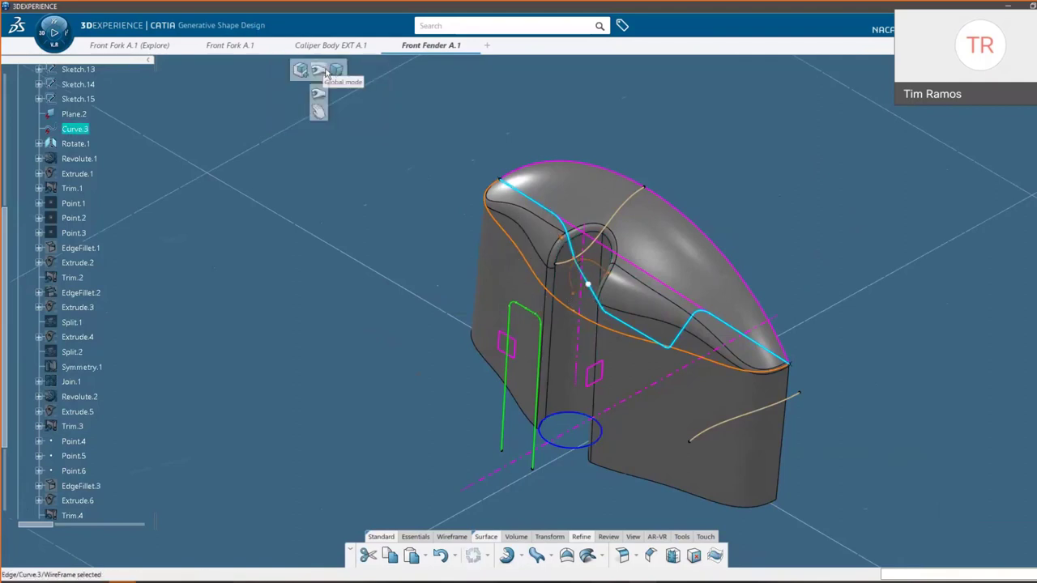
click(318, 112)
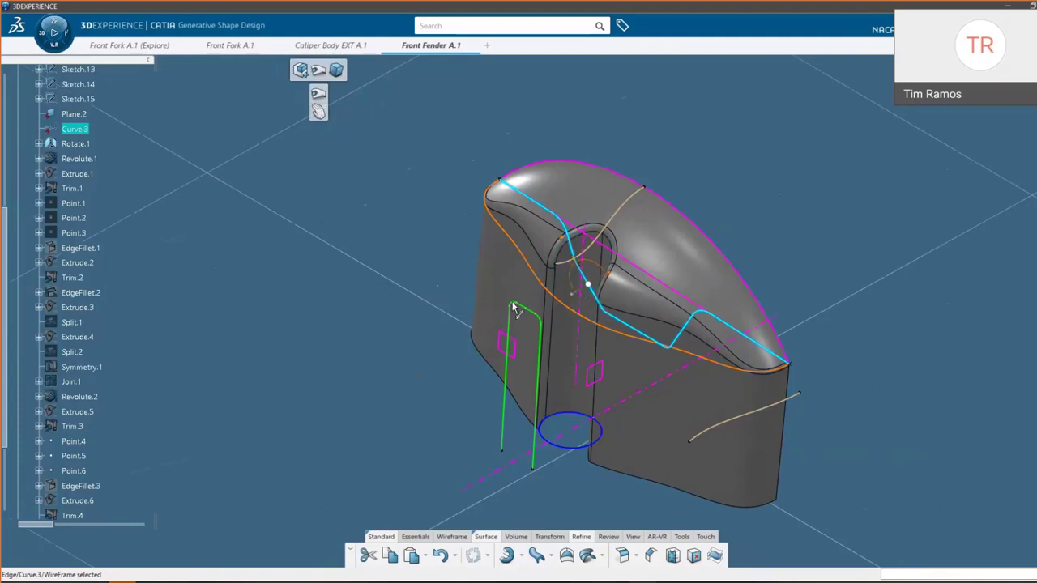
click(537, 310)
key(Escape)
Step: Extrude the cyan profile curve sideways from the centre plane into a surface that passes completely through the fender's side wall
middle_drag(678, 431, 638, 411)
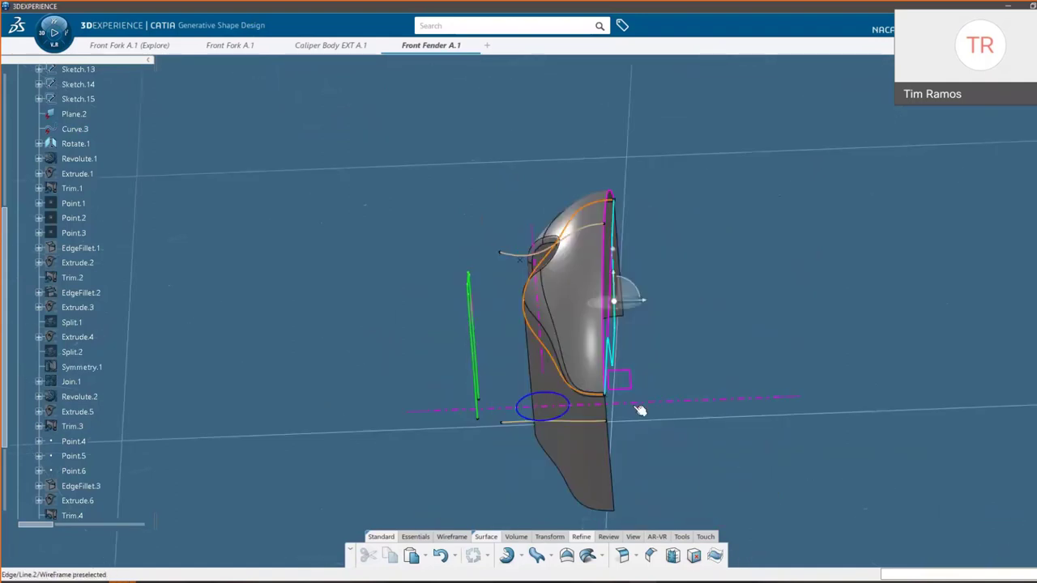
click(617, 316)
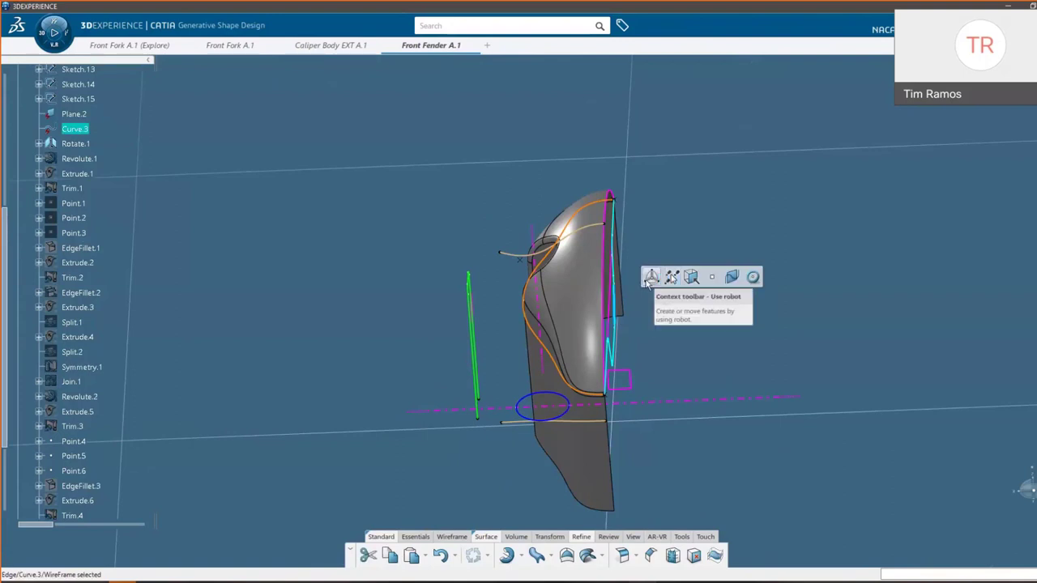
click(651, 277)
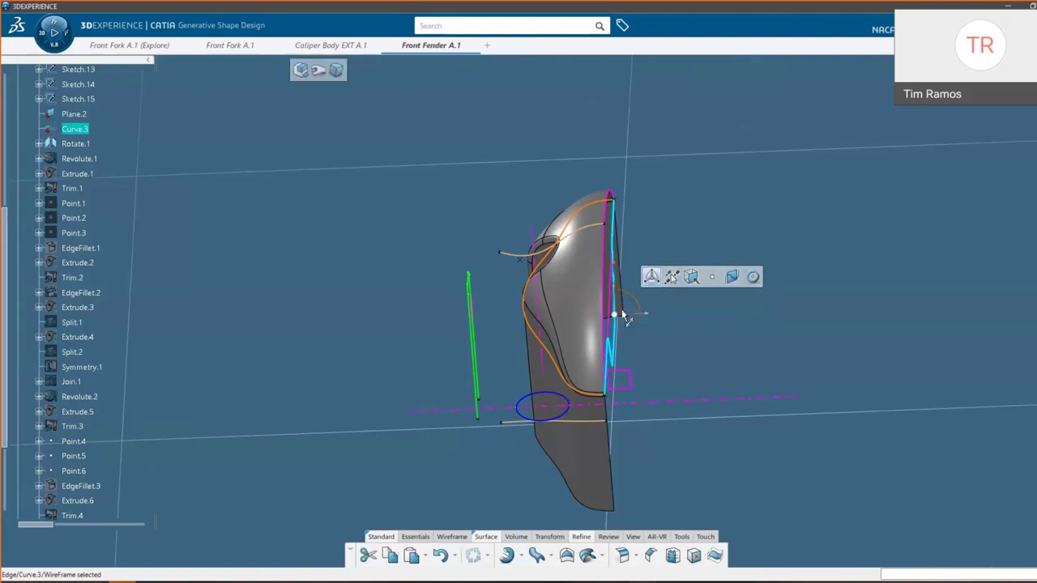
drag(622, 315, 440, 312)
click(681, 324)
middle_drag(681, 324, 431, 354)
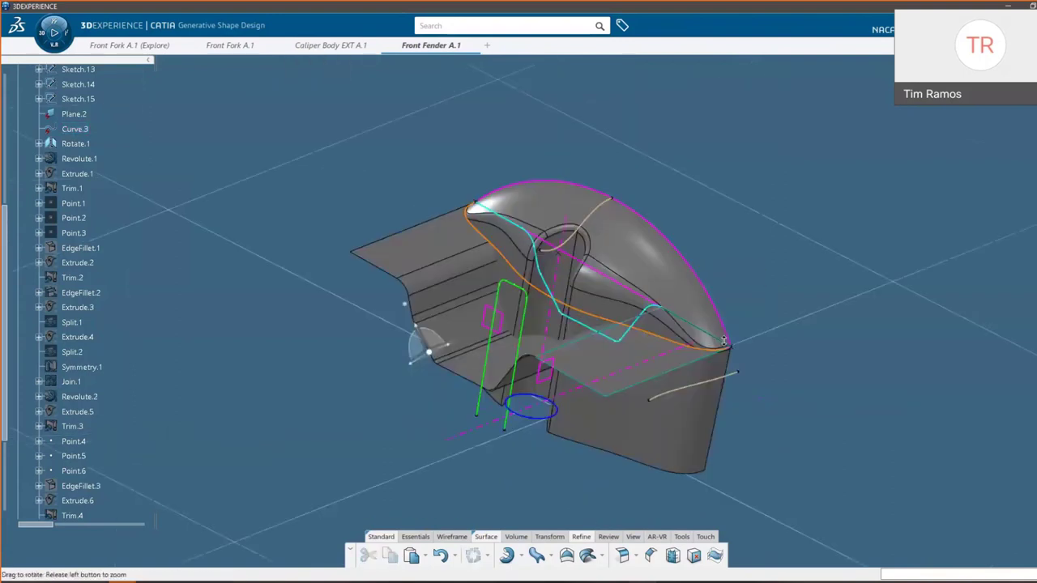
Step: Split the fender surface with the surface extruded from the cyan curve, removing the lower side wall and keeping the upper portion
click(471, 316)
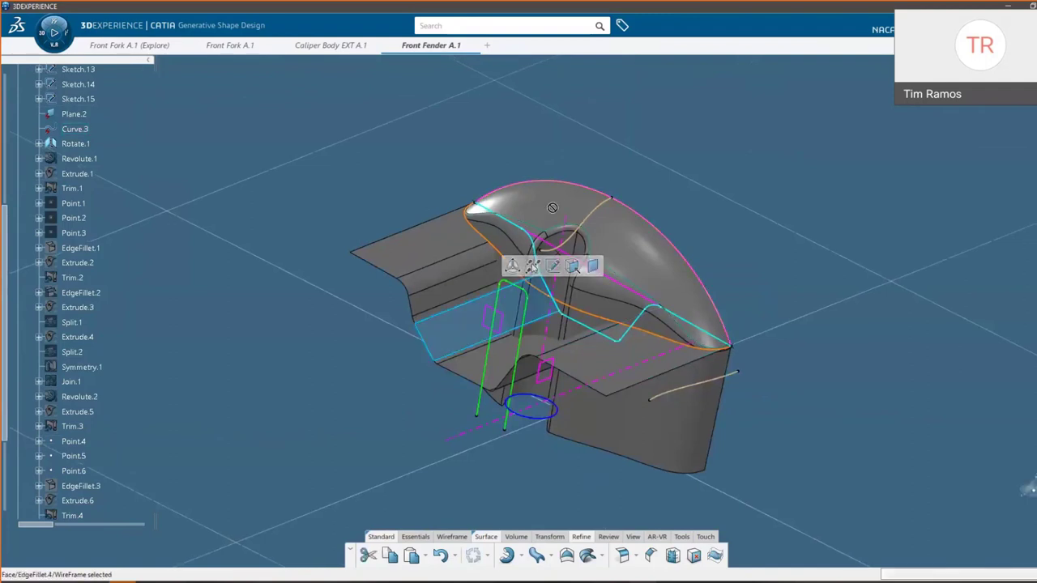
click(855, 235)
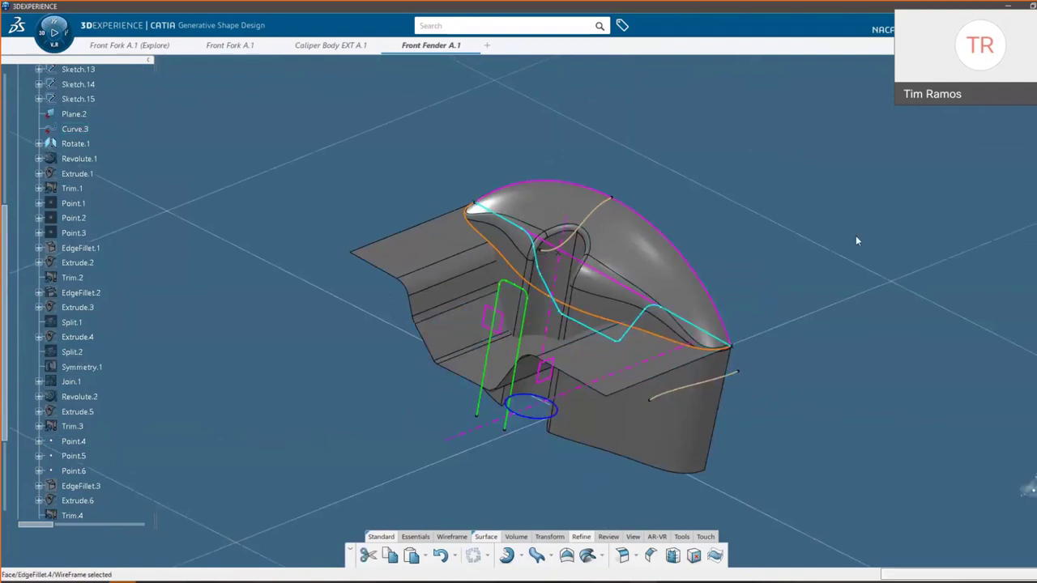
click(549, 213)
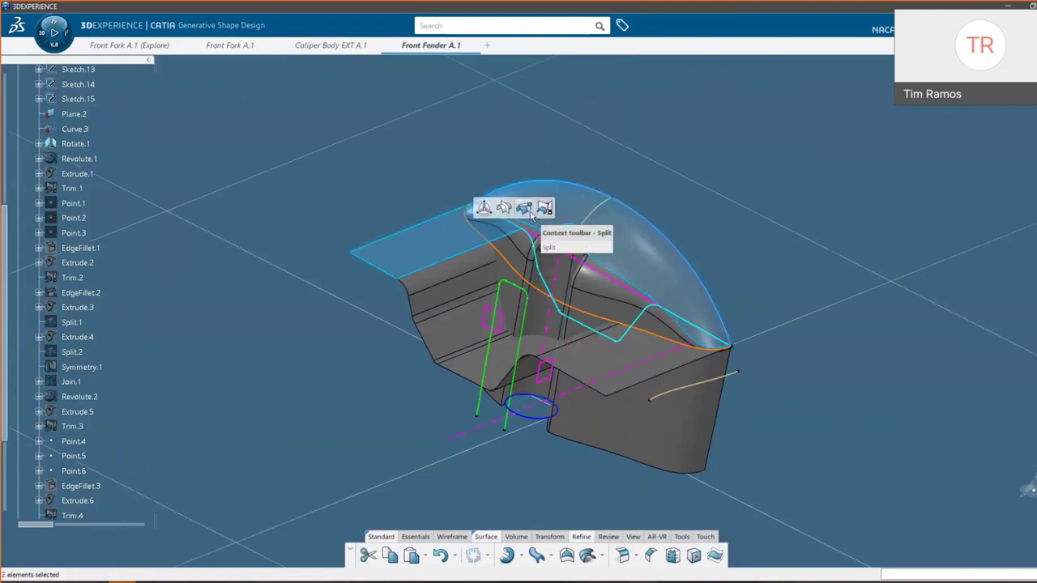
click(524, 208)
click(466, 250)
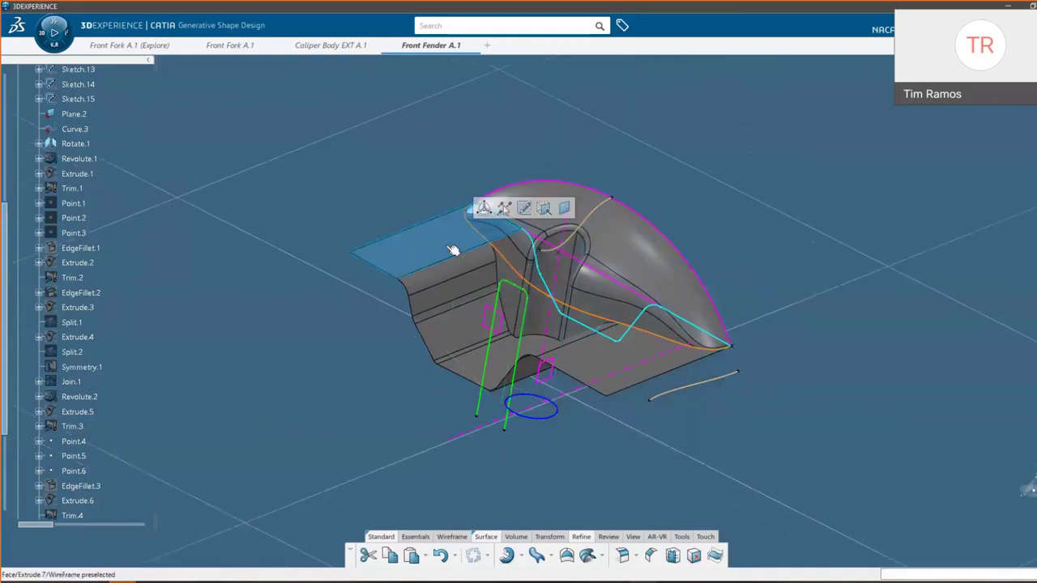
Step: Hide the cutting surface extruded from the cyan curve
click(437, 252)
right_click(438, 252)
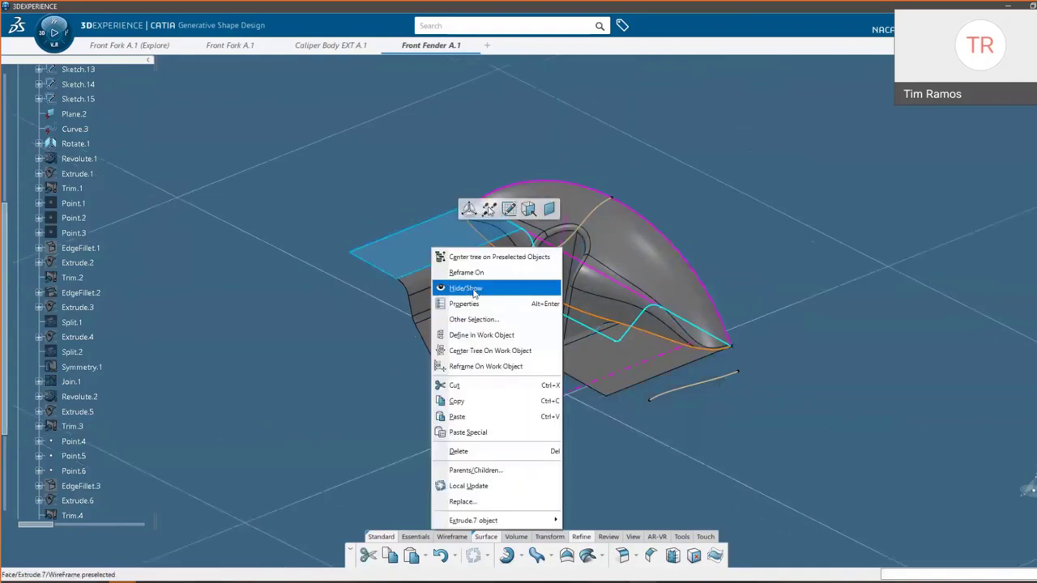
click(491, 281)
middle_drag(471, 396, 470, 361)
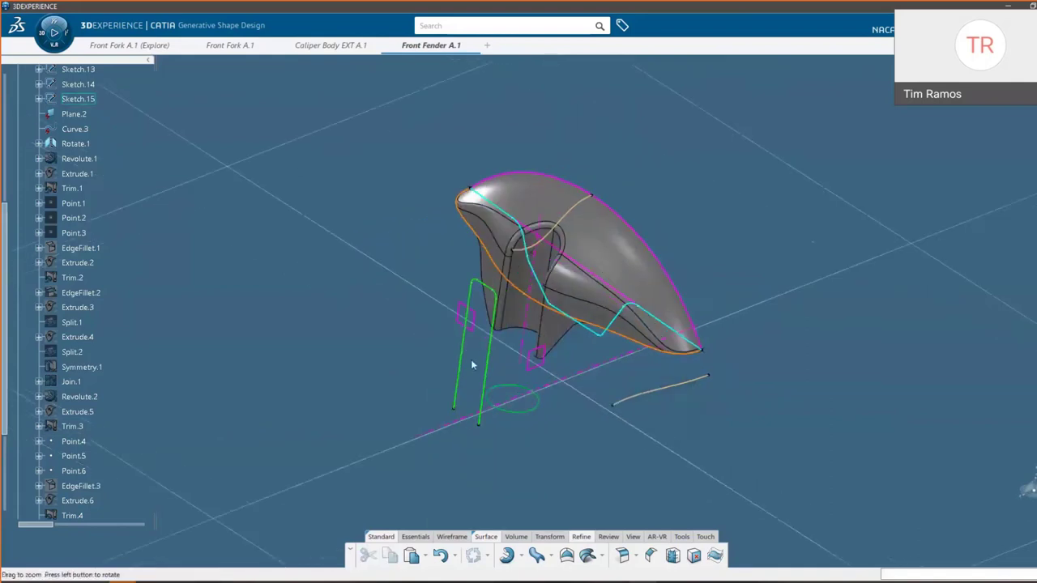
Step: Extrude the green arch-shaped sketch into a surface running through the whole fender
click(489, 286)
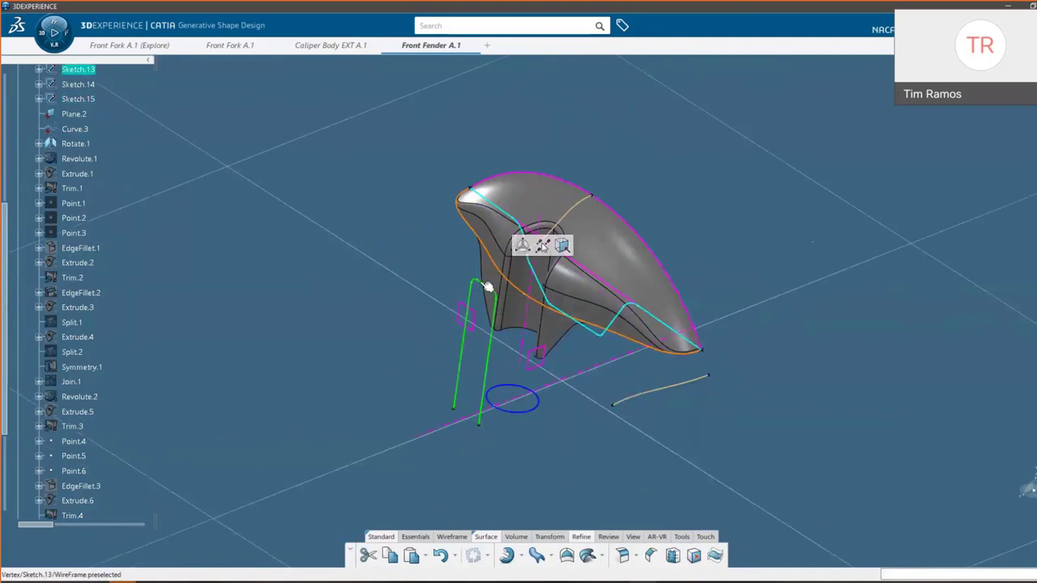
click(481, 283)
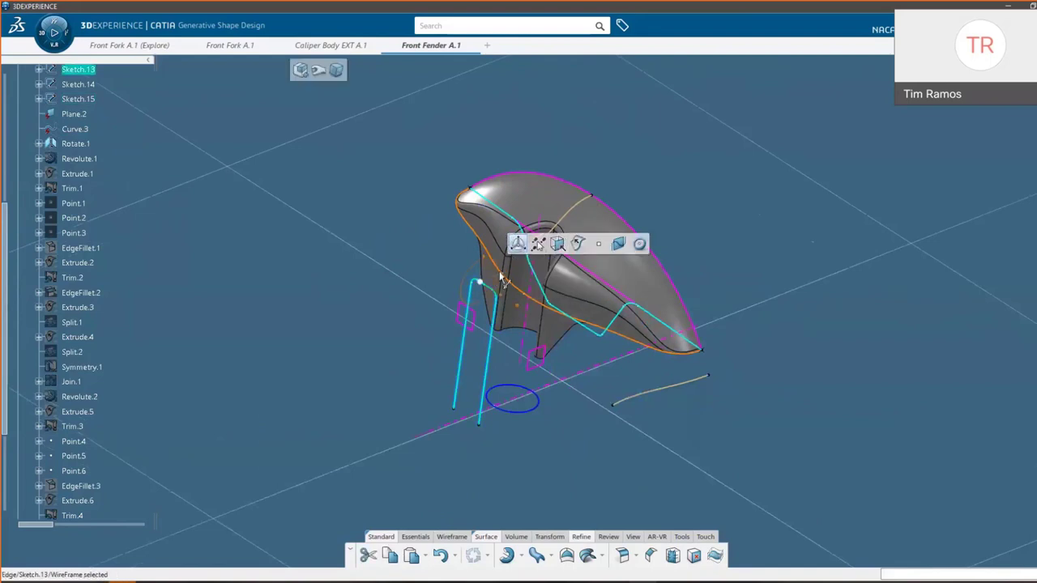
click(578, 242)
key(Return)
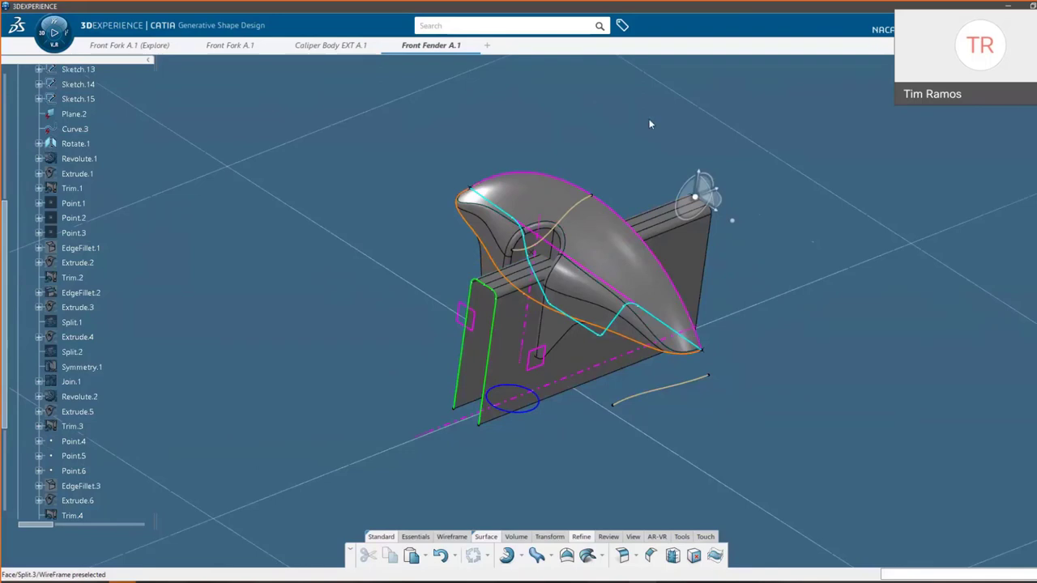
Step: Split the fender surface with the extruded green arch and hide that cutting surface
click(617, 222)
ctrl+click(561, 369)
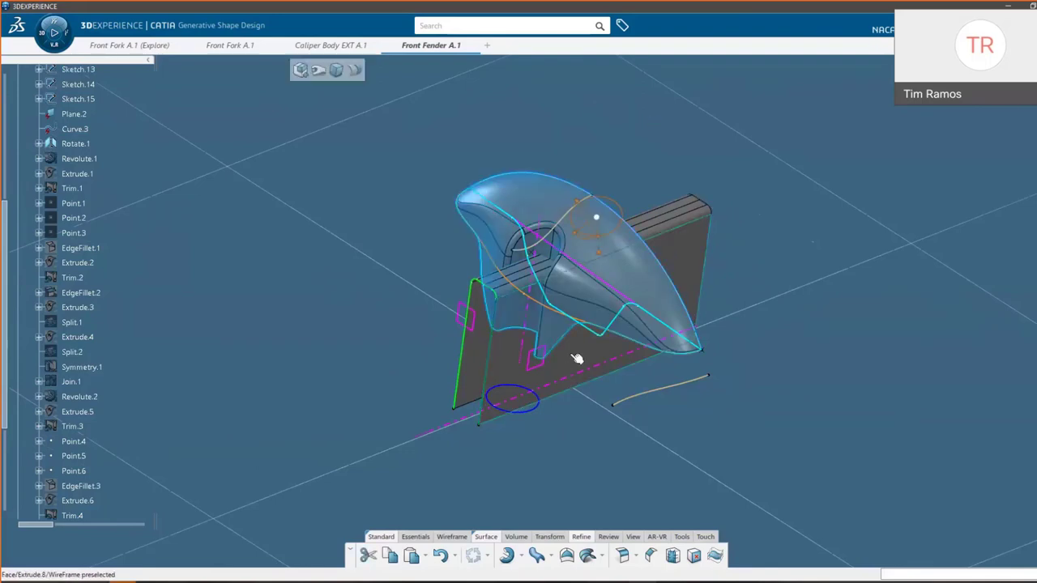
click(648, 316)
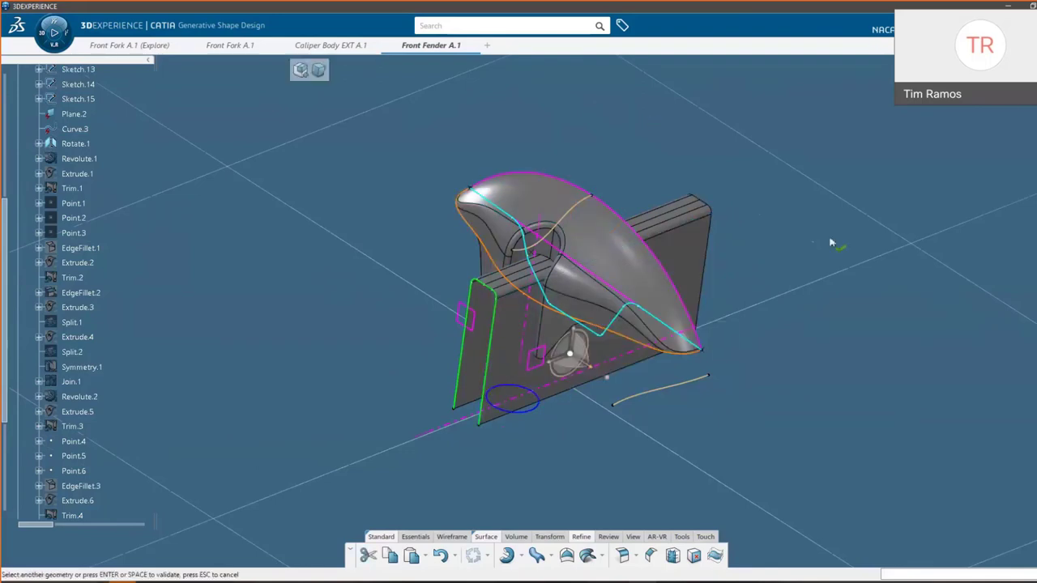
right_click(668, 243)
click(716, 283)
middle_drag(672, 243, 680, 371)
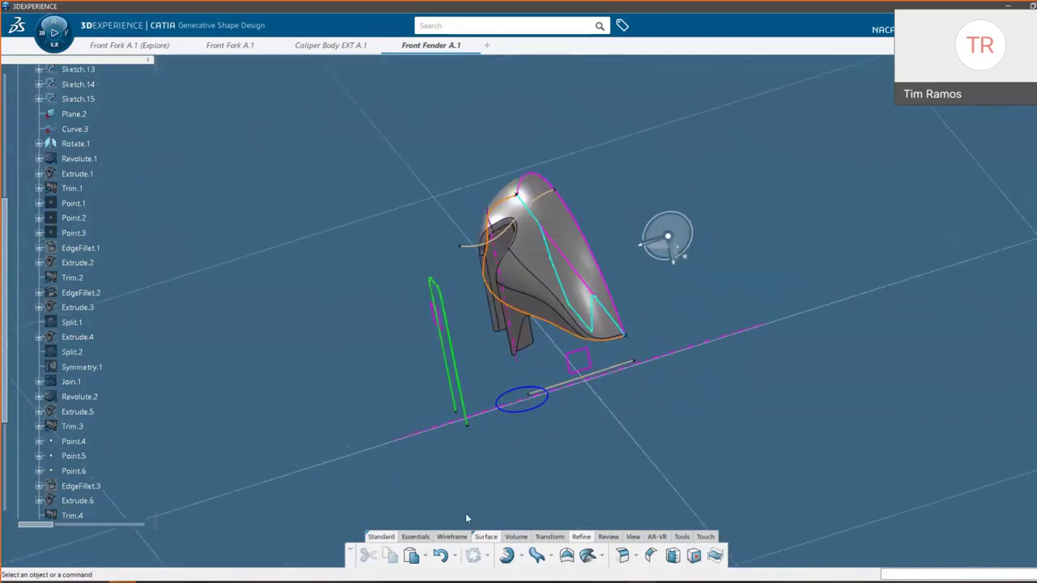
Step: Mirror the split fender half about the yz plane with Symmetry to create the opposite half
click(562, 538)
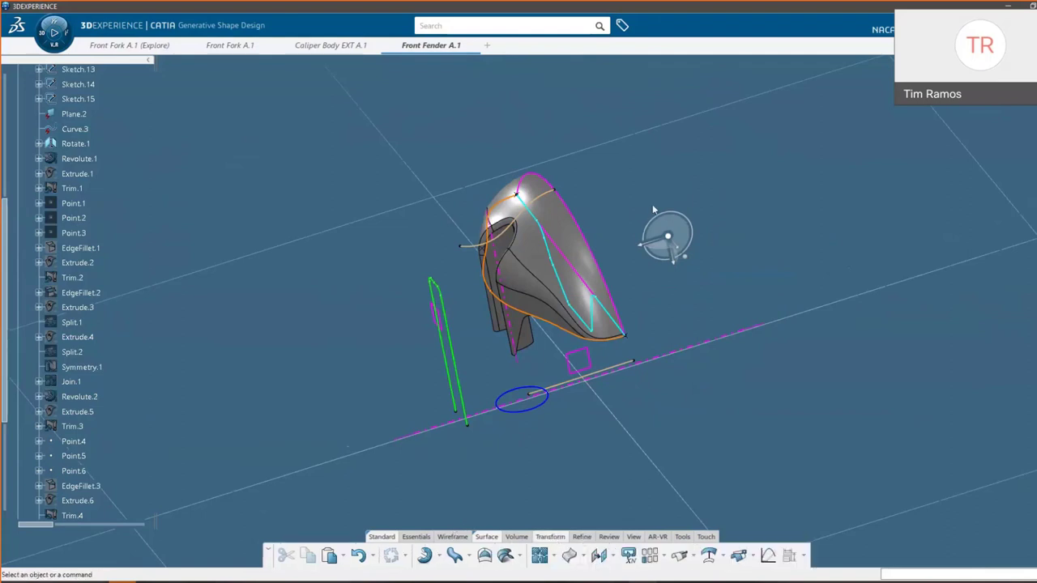
click(611, 561)
click(620, 470)
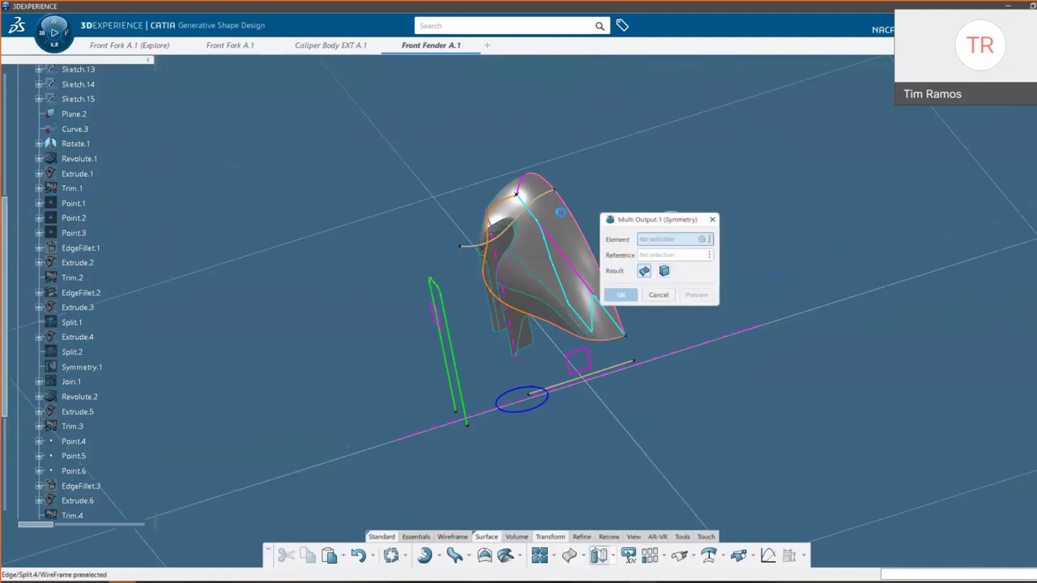
click(466, 177)
middle_drag(465, 175, 453, 321)
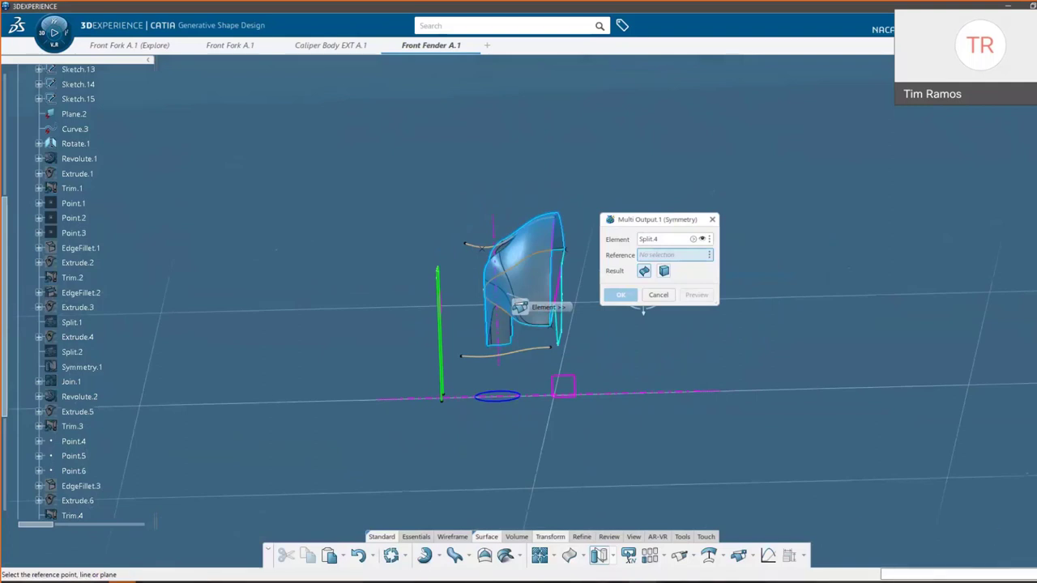
middle_drag(851, 514, 918, 519)
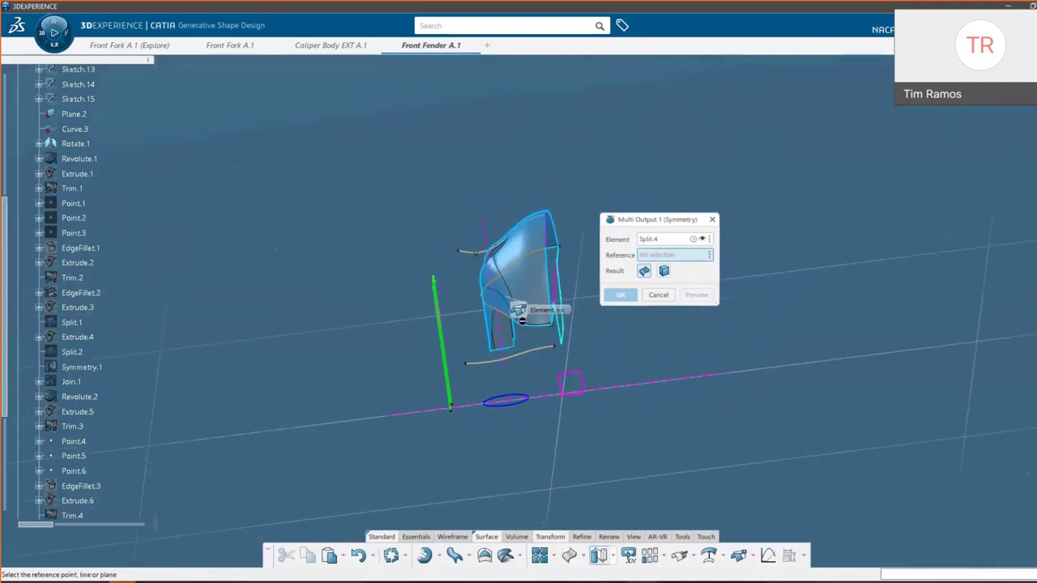
middle_drag(523, 320, 715, 363)
scroll(110, 170, up, 8)
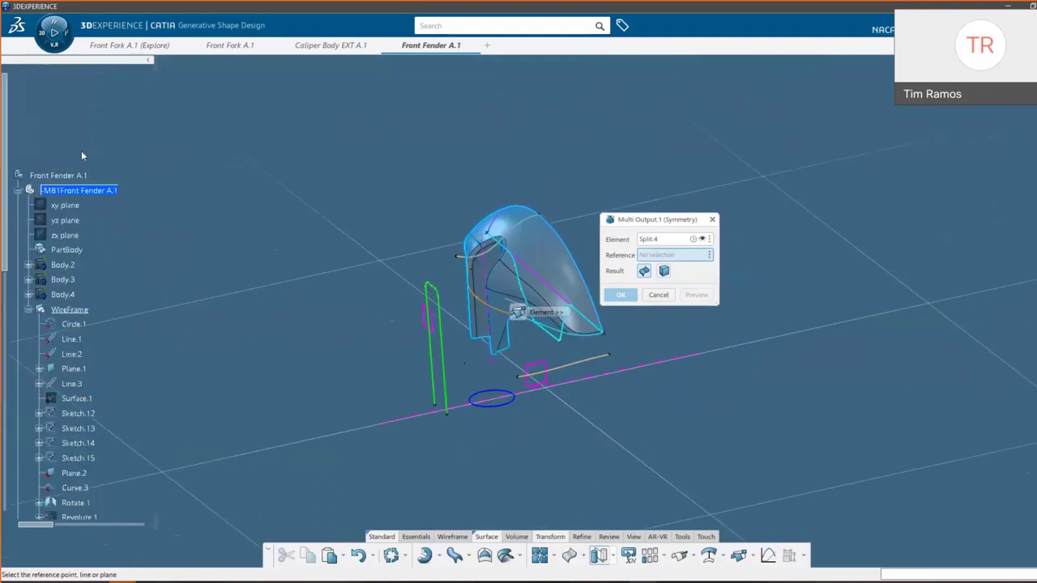
click(67, 221)
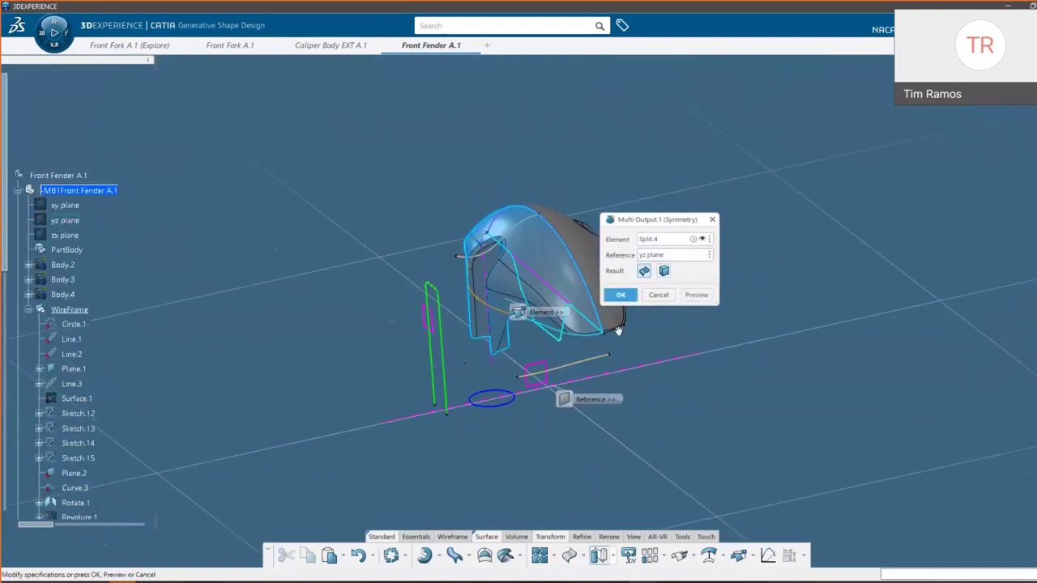
middle_drag(618, 330, 537, 370)
click(621, 298)
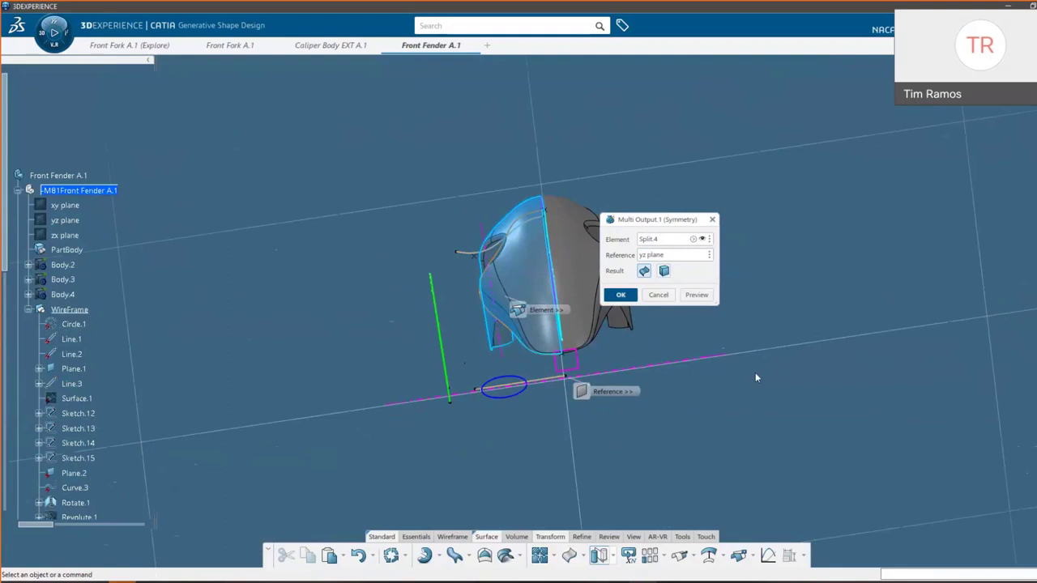
key(Return)
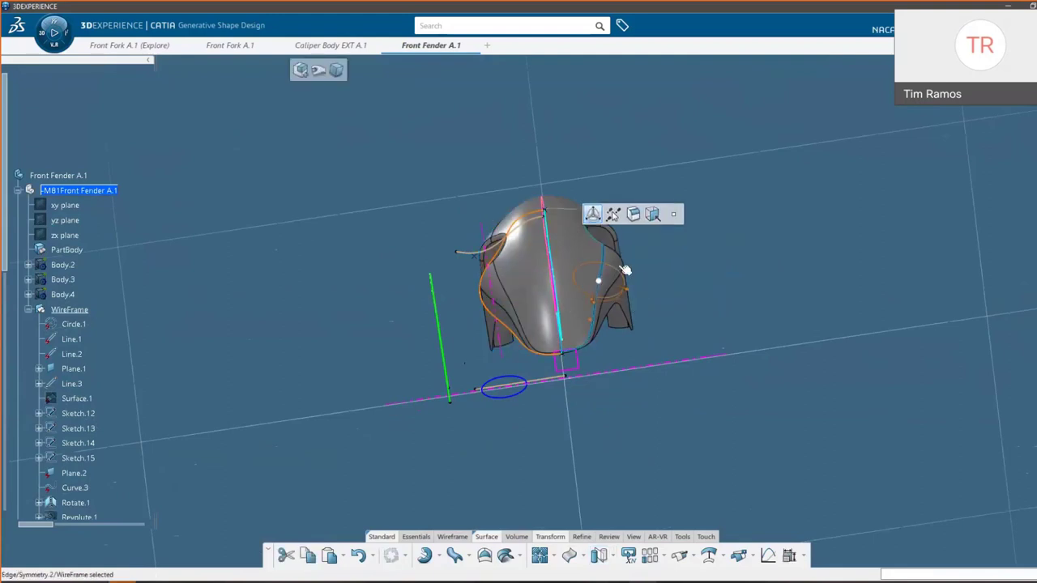
Step: Join the split fender half and its mirrored half into a single surface, and inspect the resulting fender from the side
drag(599, 281, 785, 245)
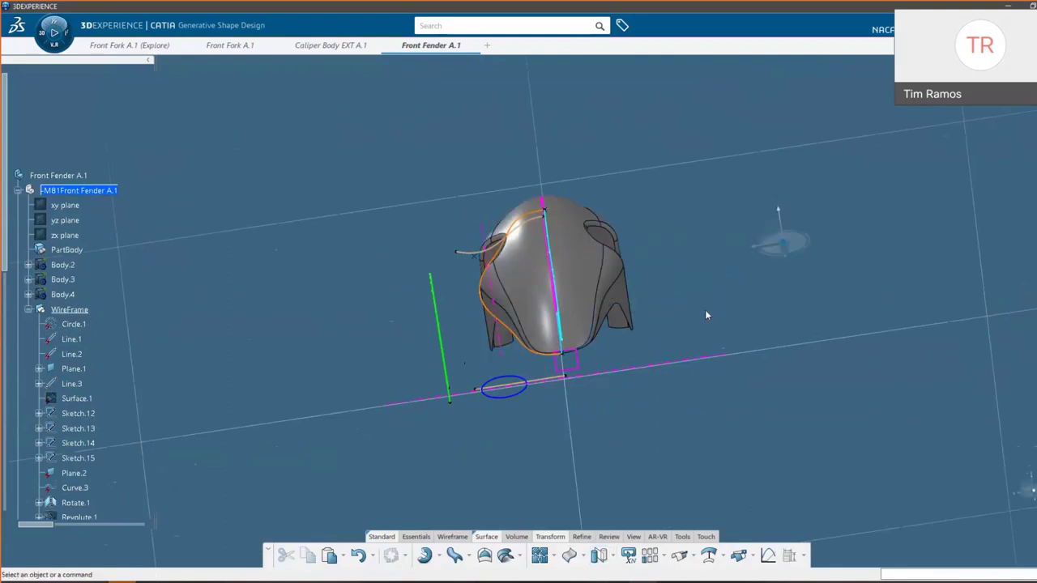
click(586, 265)
ctrl+click(538, 268)
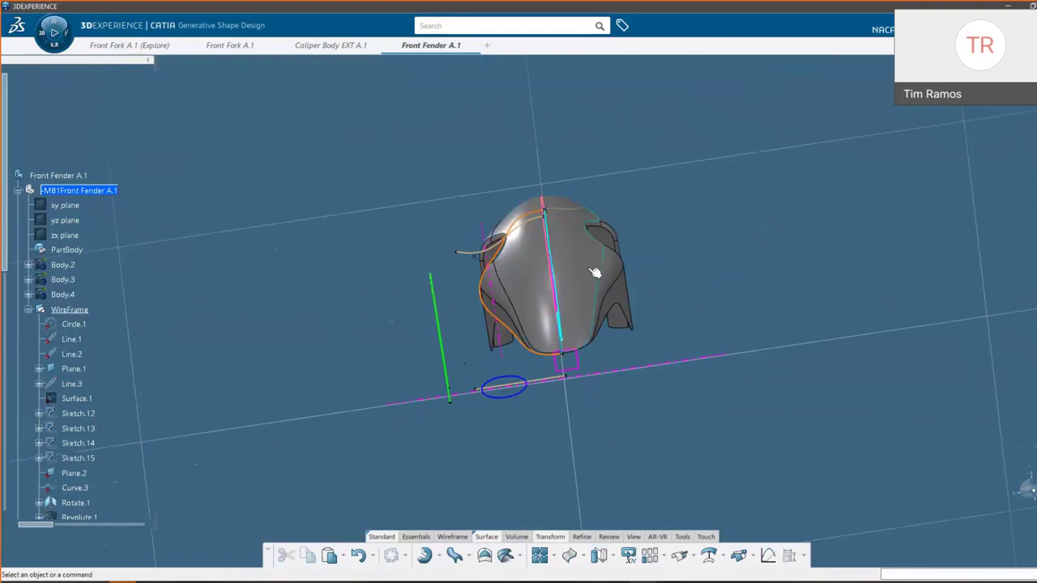
mouse_move(603, 243)
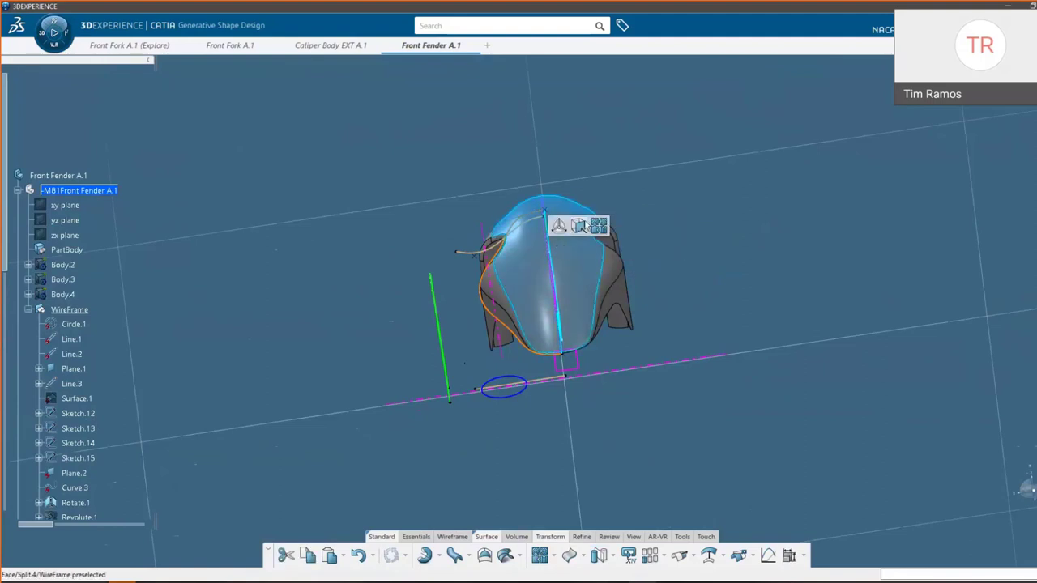
click(602, 227)
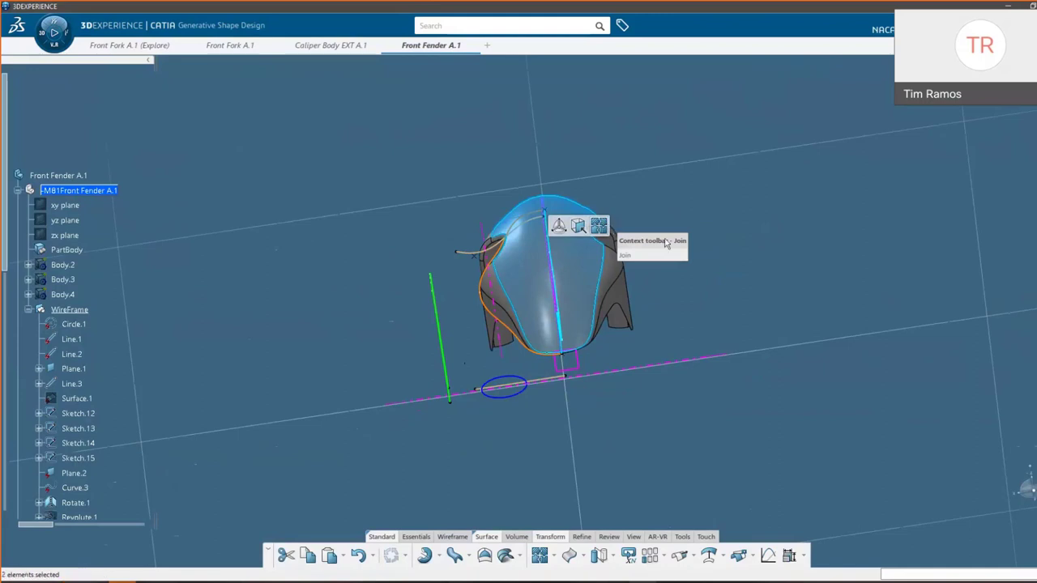
click(732, 331)
scroll(46, 429, down, 12)
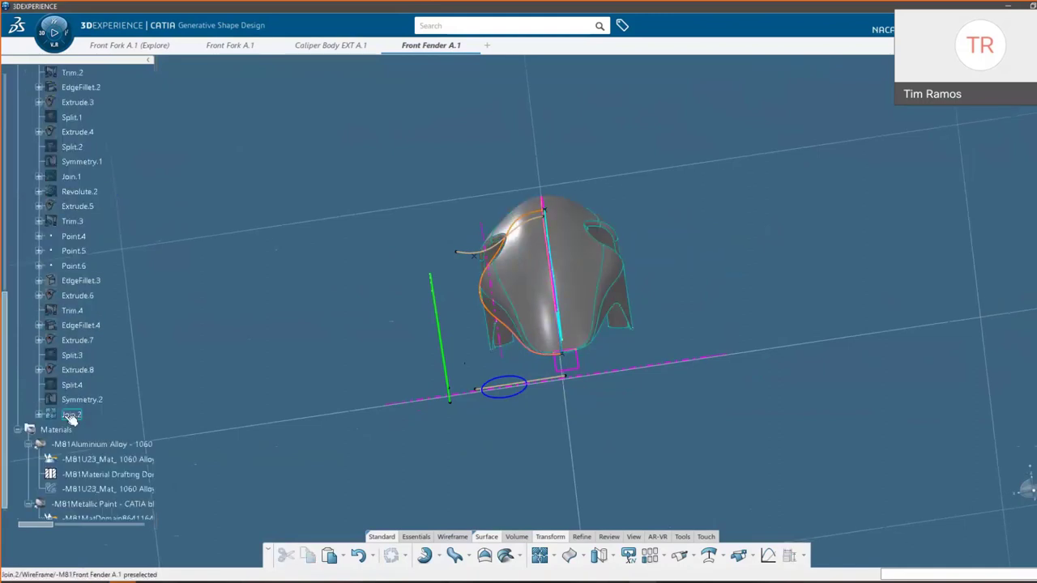
click(72, 415)
middle_drag(599, 316, 743, 276)
click(678, 358)
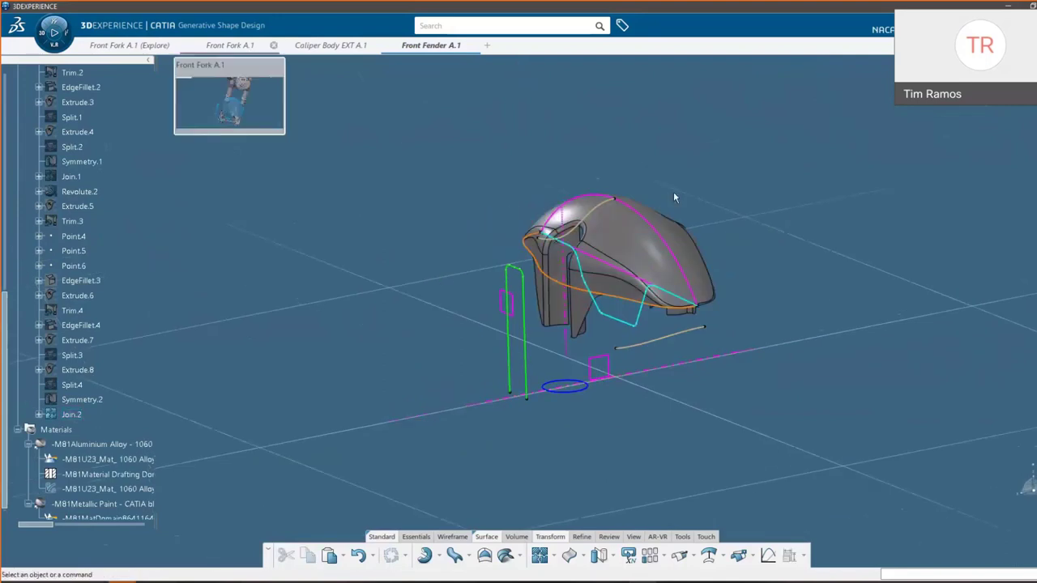
Step: Switch to the Front Fork A.1 assembly, view the whole fork and collapse the Front Fender branch in the tree
key(ctrl+Tab)
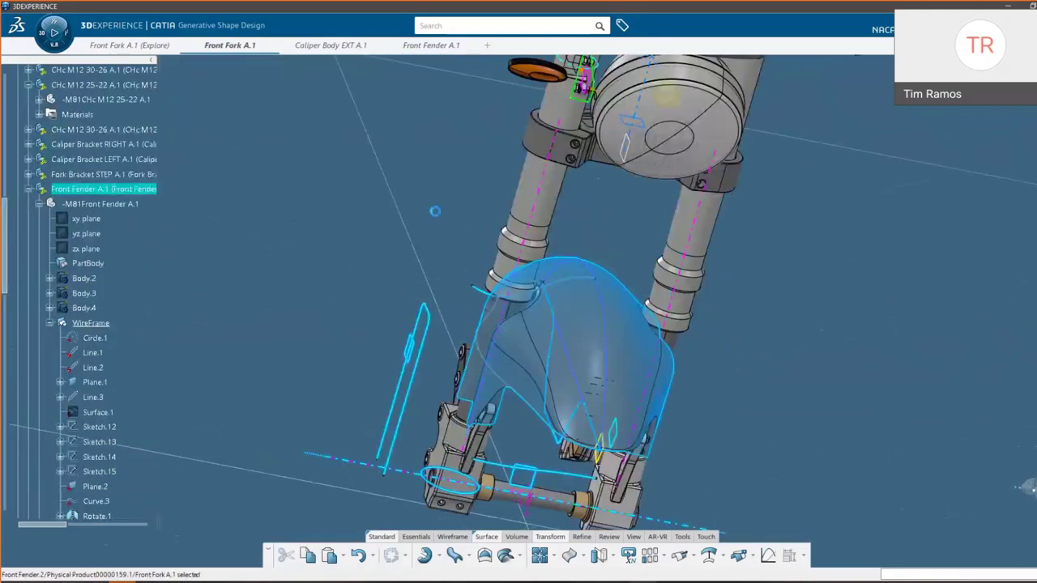
click(416, 217)
middle_drag(416, 217, 633, 356)
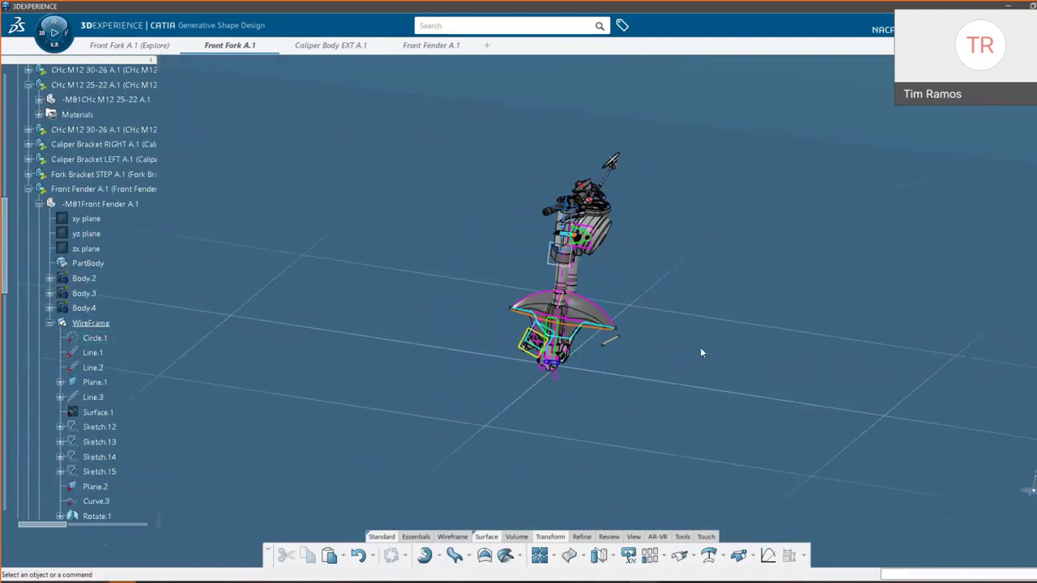
middle_drag(700, 347, 586, 428)
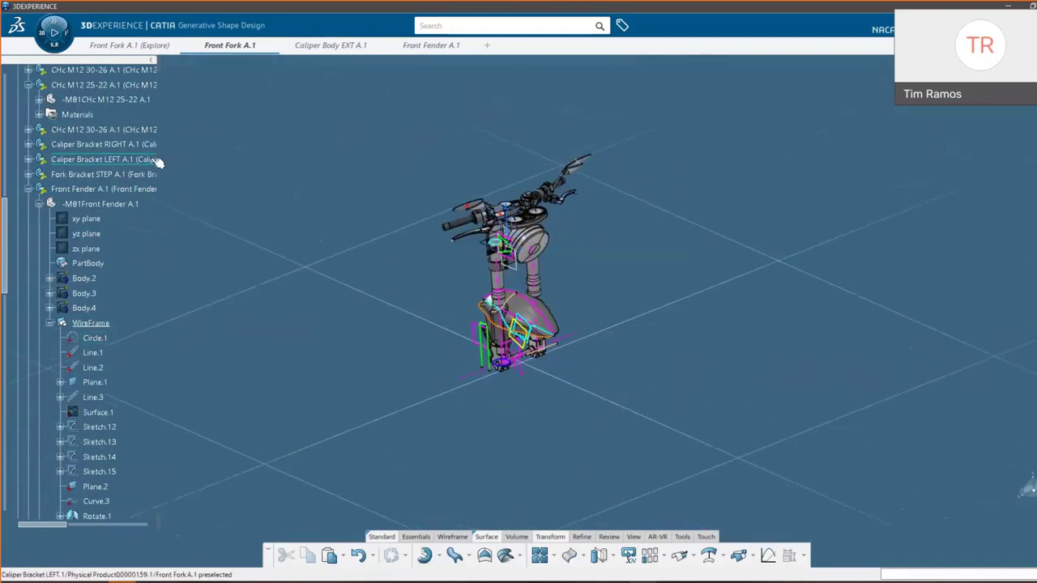
click(30, 189)
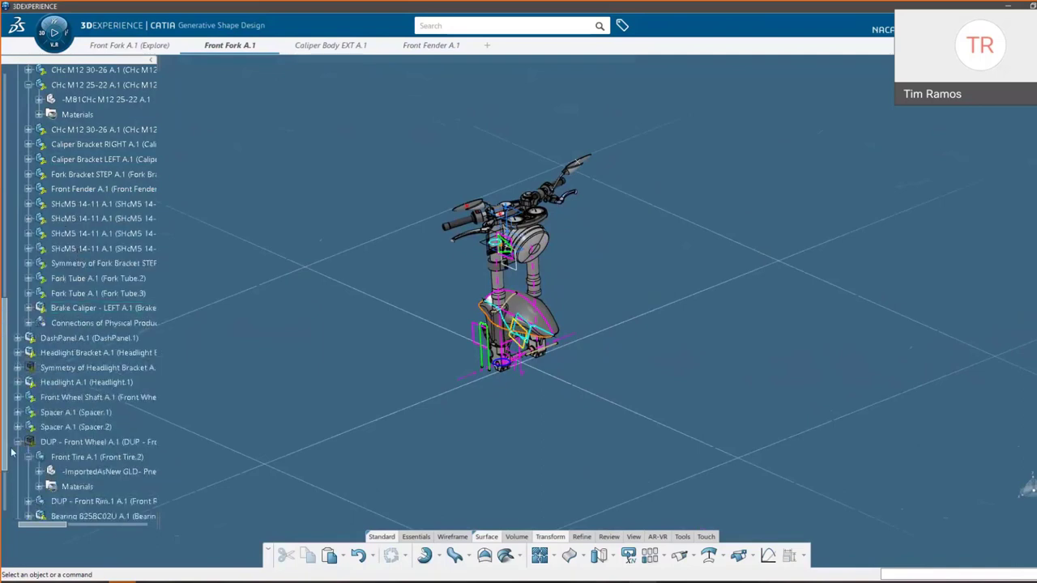
Step: Show the hidden DUP - Front Wheel temporarily to check how the fender sits over the tire, and hide it again
click(18, 441)
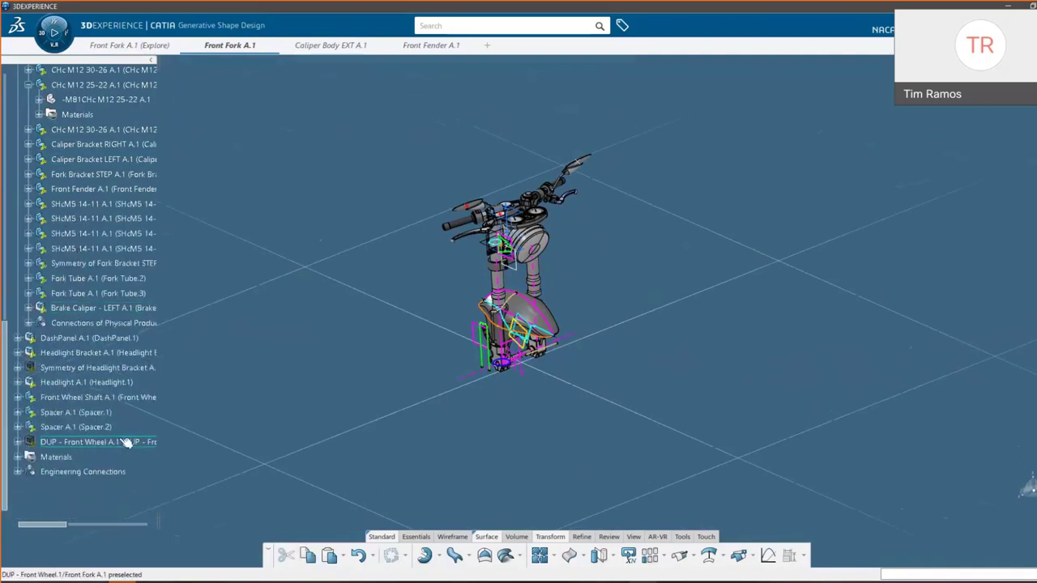
click(65, 442)
right_click(76, 443)
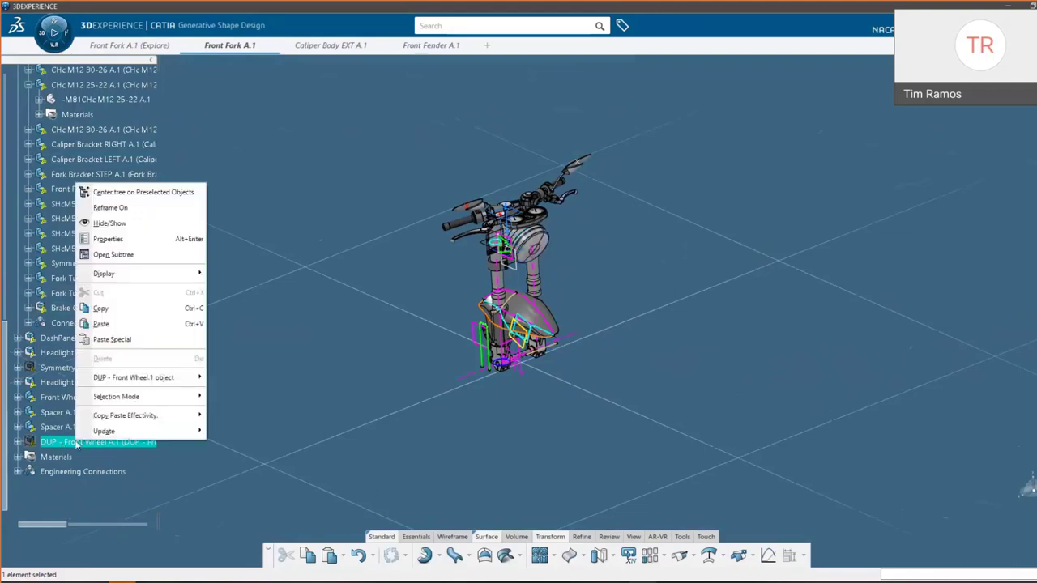
click(110, 222)
middle_drag(585, 329, 446, 183)
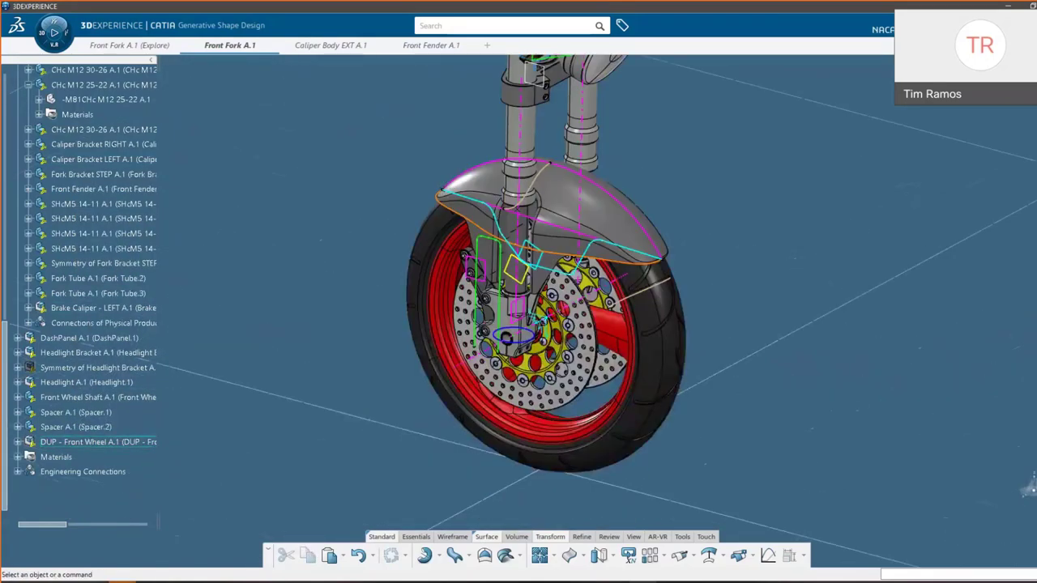
right_click(87, 444)
click(120, 228)
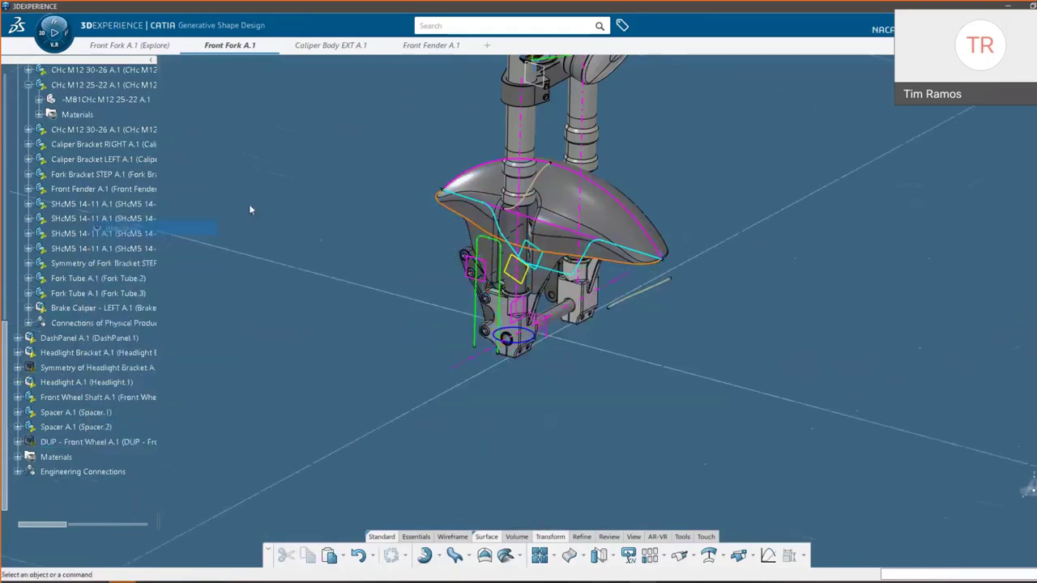
Step: Make the root product Front Fork A.1 active for assembly design and collapse its Mechanism Representation, Fork Steering and Fork Suspension branches
scroll(58, 169, up, 15)
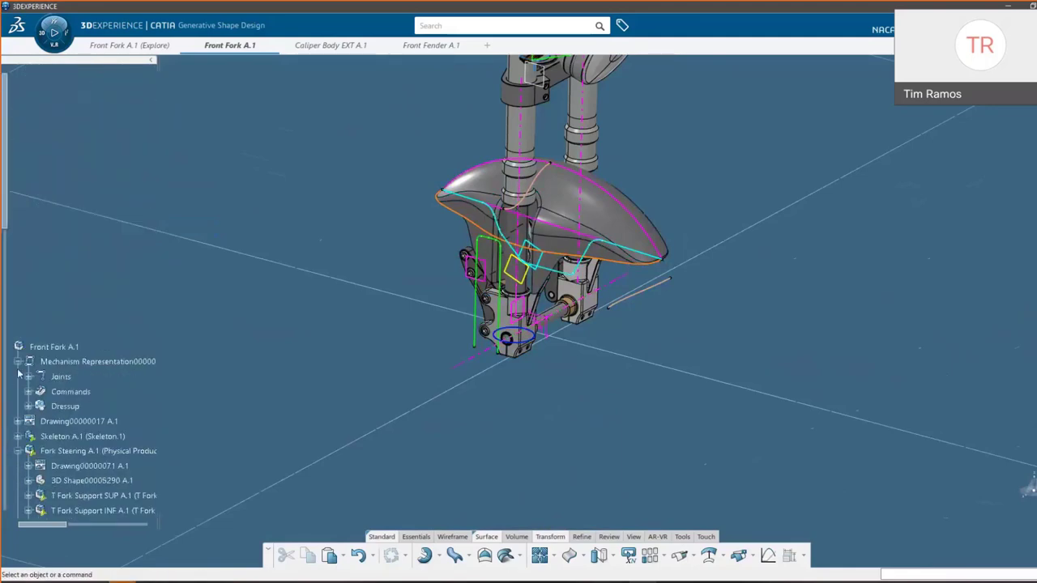
click(18, 364)
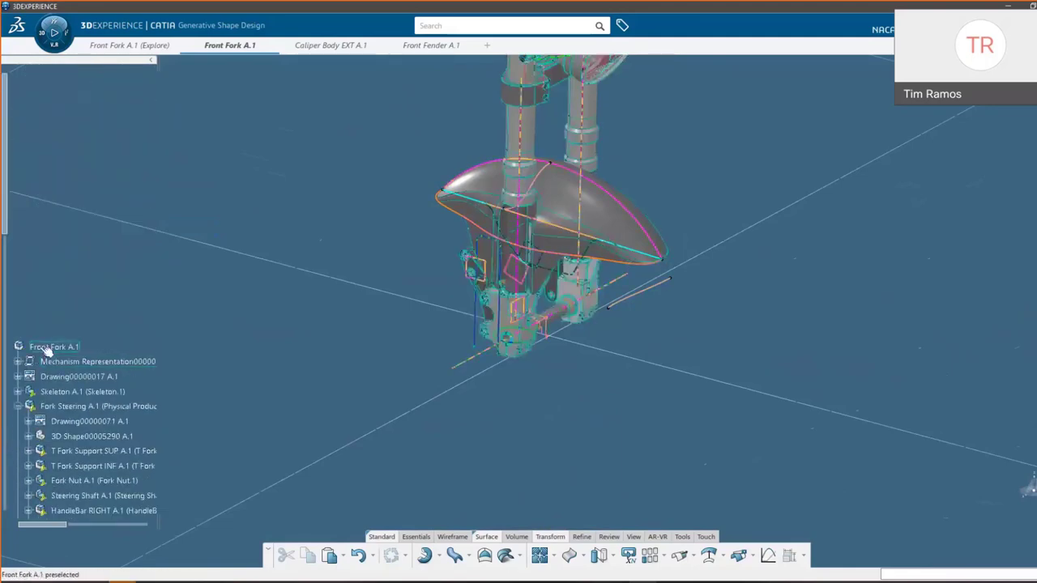
click(40, 347)
click(18, 406)
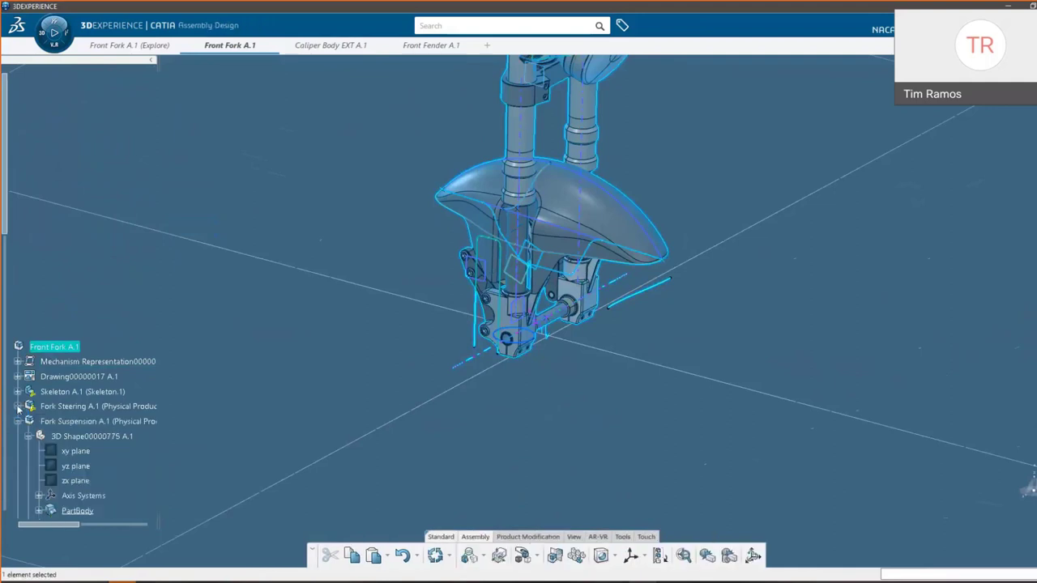
click(18, 421)
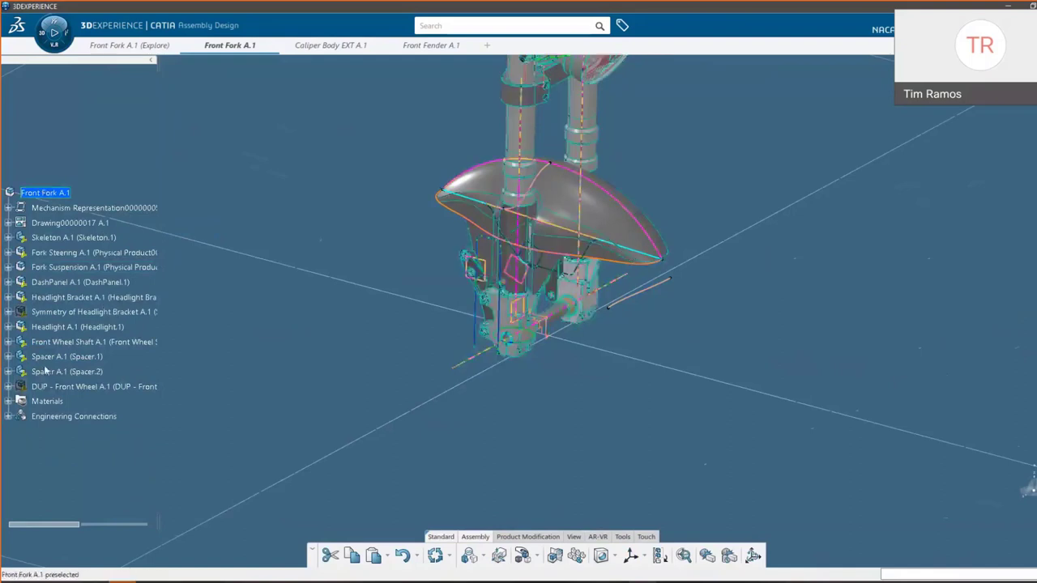
Step: Insert the existing product DUP - Front Wheel into Front Fork A.1, finding it by searching for "dup -"
right_click(51, 192)
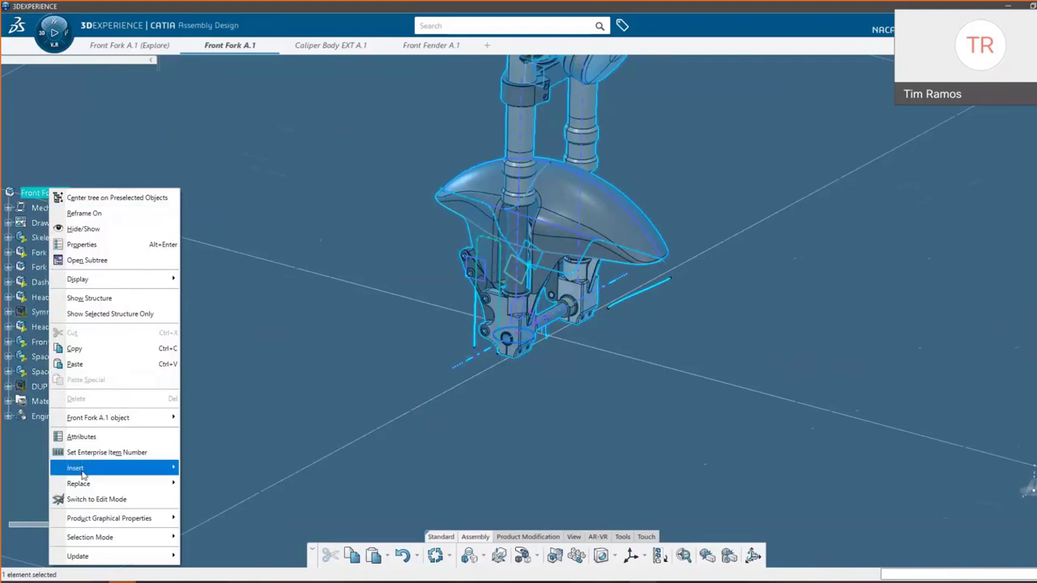
mouse_move(82, 474)
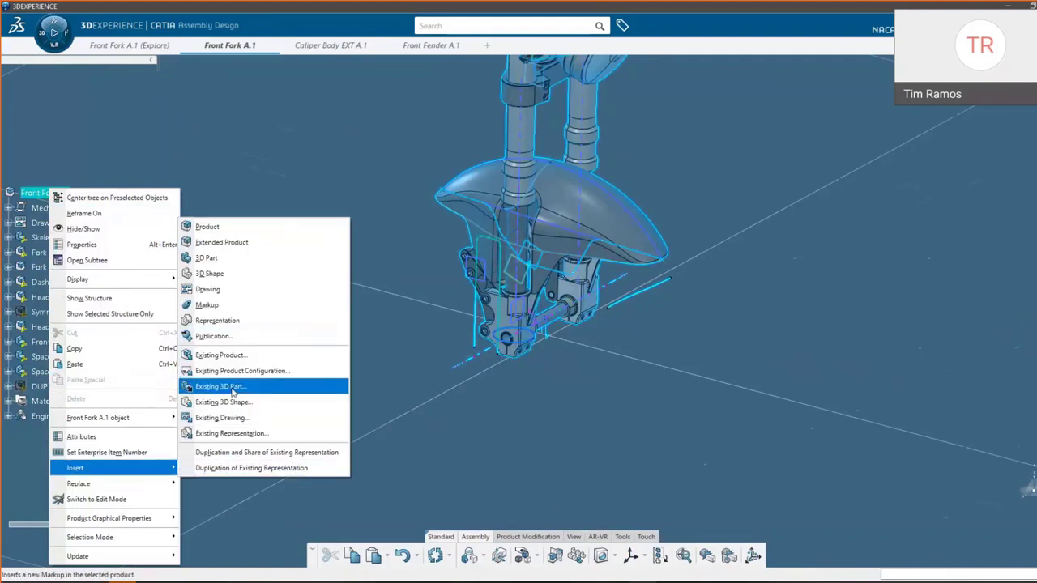
click(212, 357)
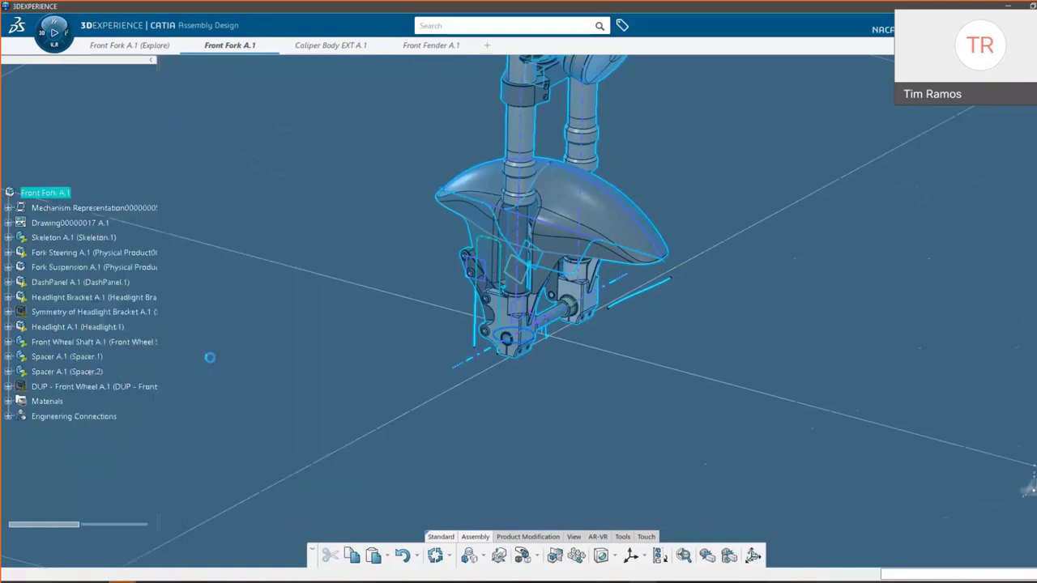
click(522, 24)
text(dup -)
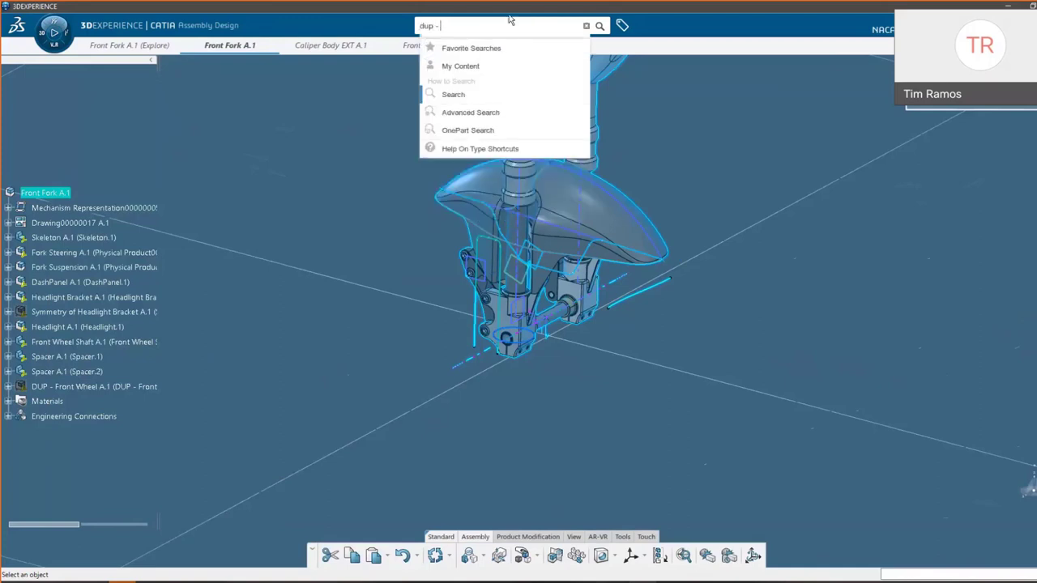
key(Return)
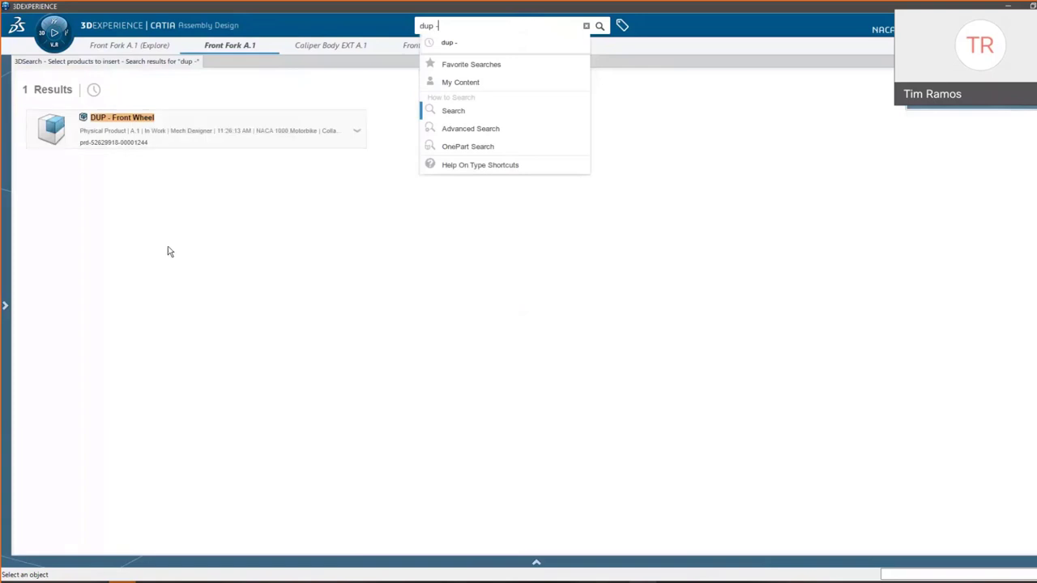
click(188, 141)
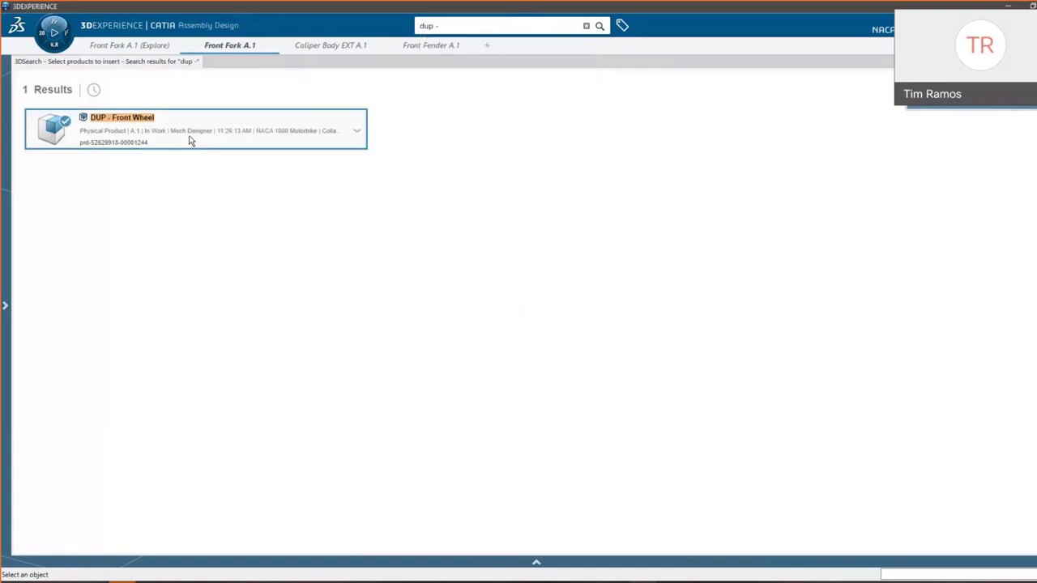
double_click(189, 137)
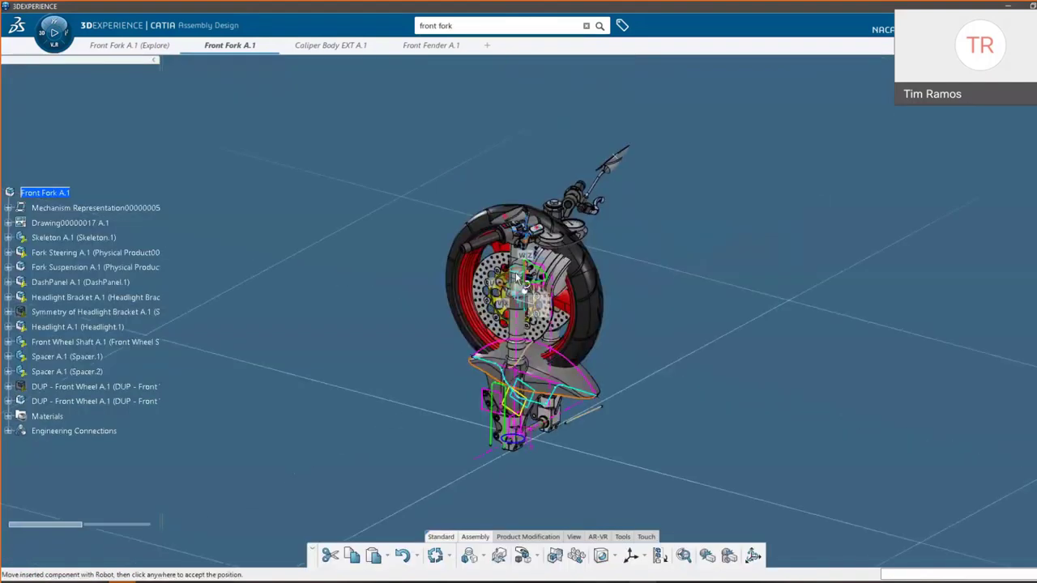
Step: Move the newly inserted front wheel clear of the fork and accept its position
drag(503, 289, 766, 465)
middle_drag(572, 452, 700, 86)
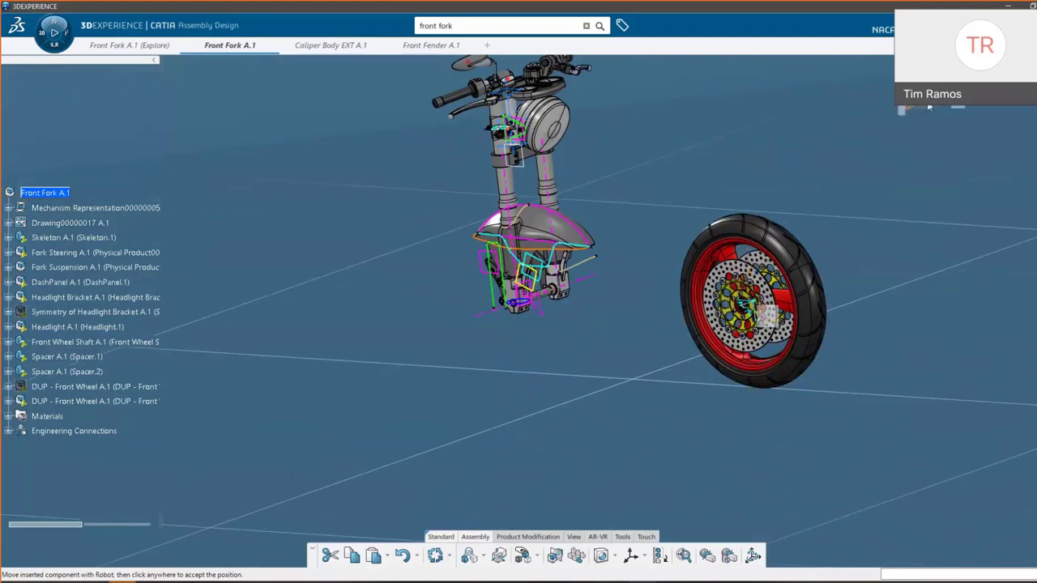
click(799, 328)
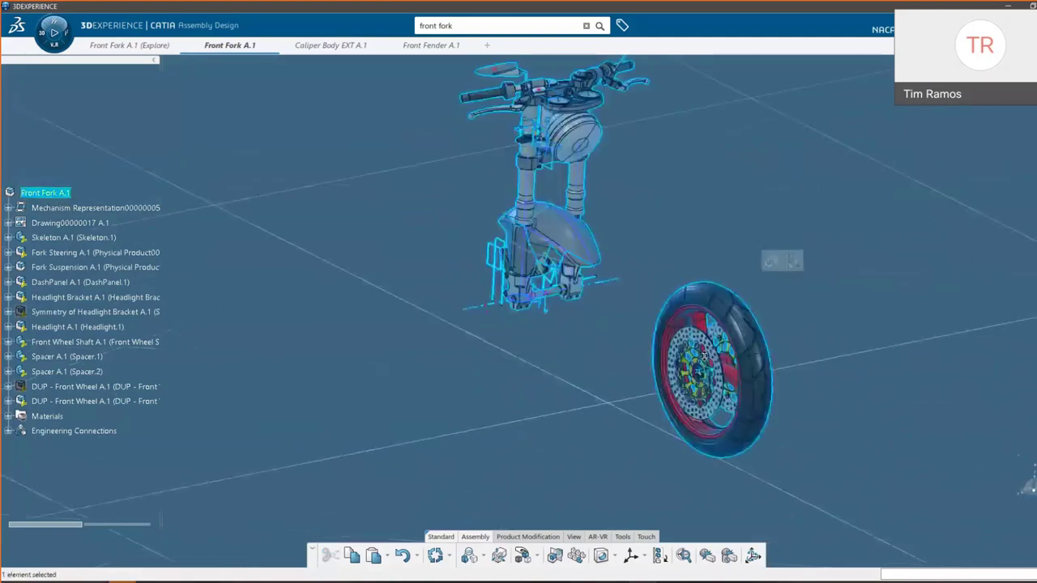
click(830, 284)
middle_drag(863, 331, 808, 314)
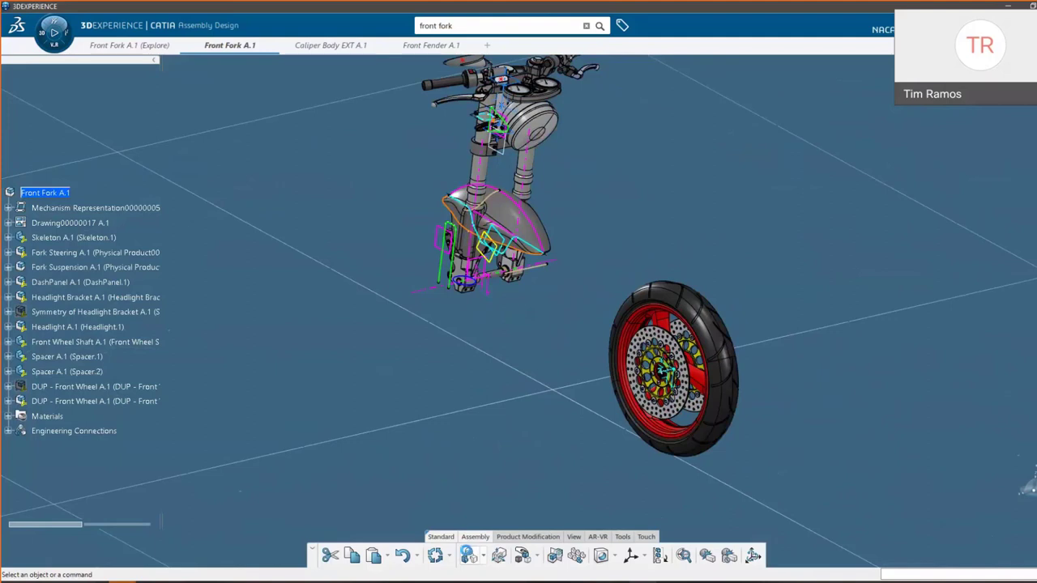
Step: Start a new engineering connection in Front Fork A.1 and insert an axis-based Revolute constraint
click(468, 556)
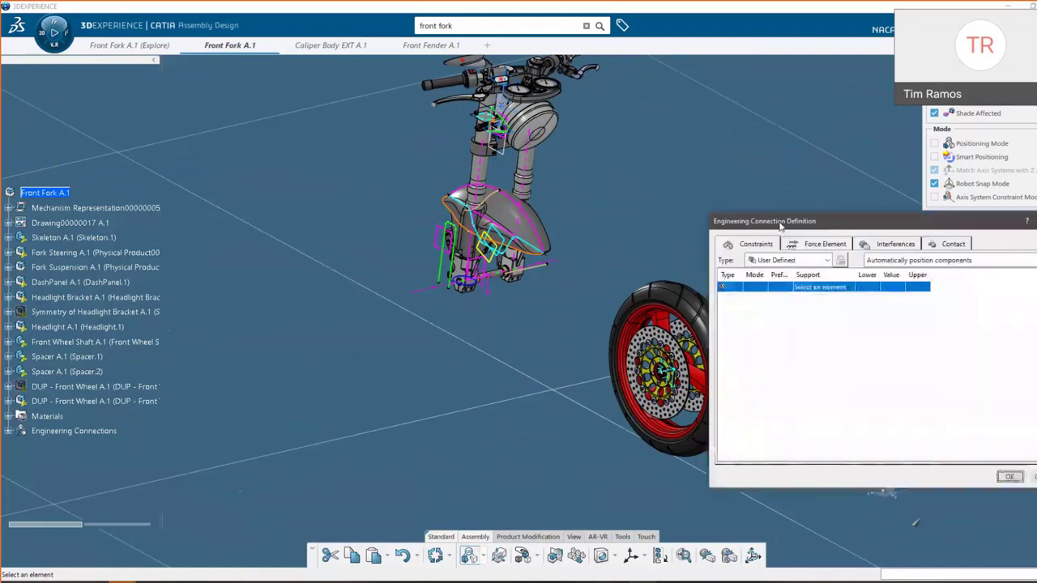
middle_drag(631, 227, 489, 251)
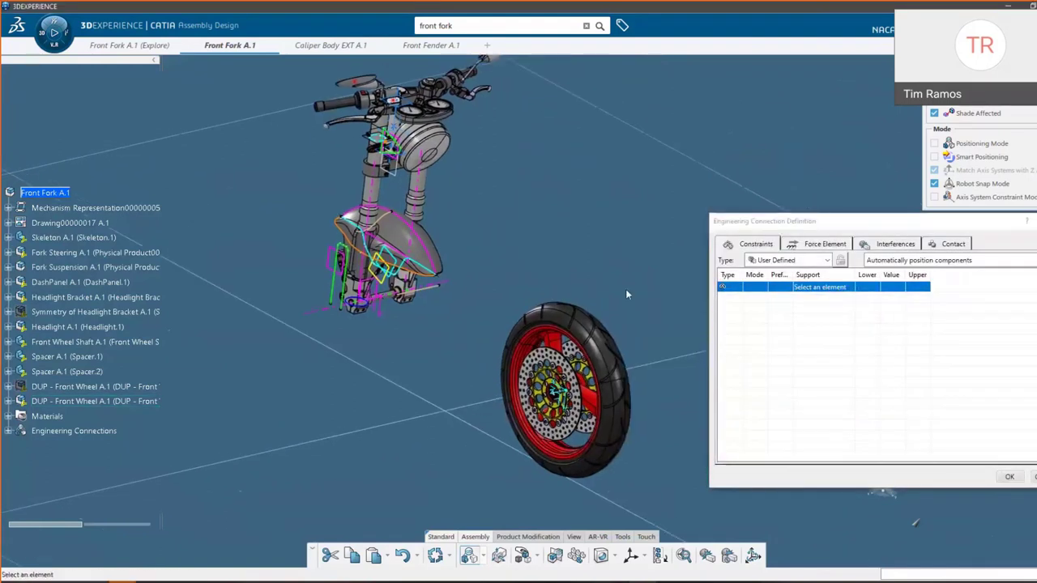
click(723, 287)
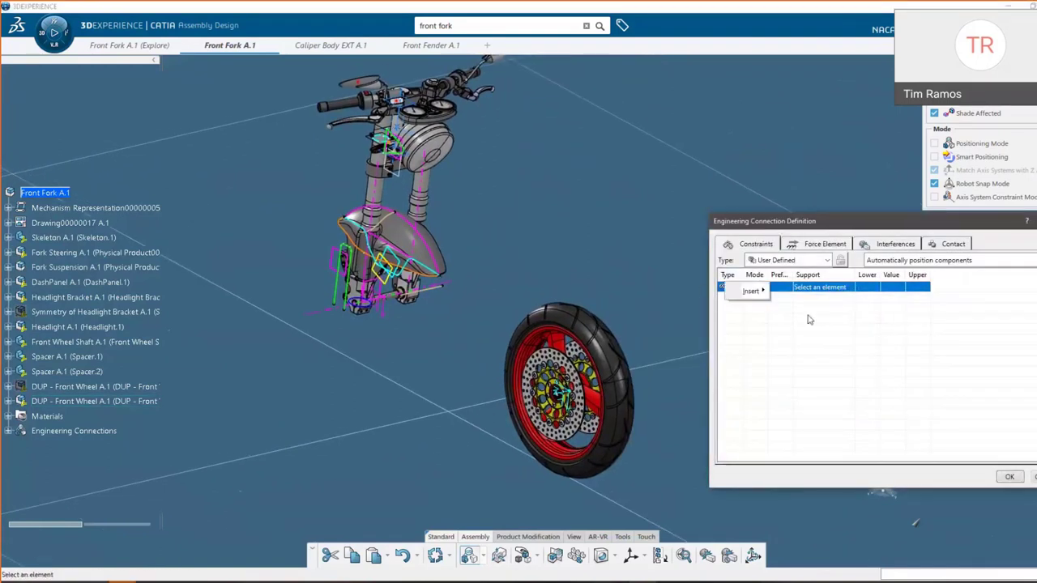
right_click(724, 288)
mouse_move(749, 293)
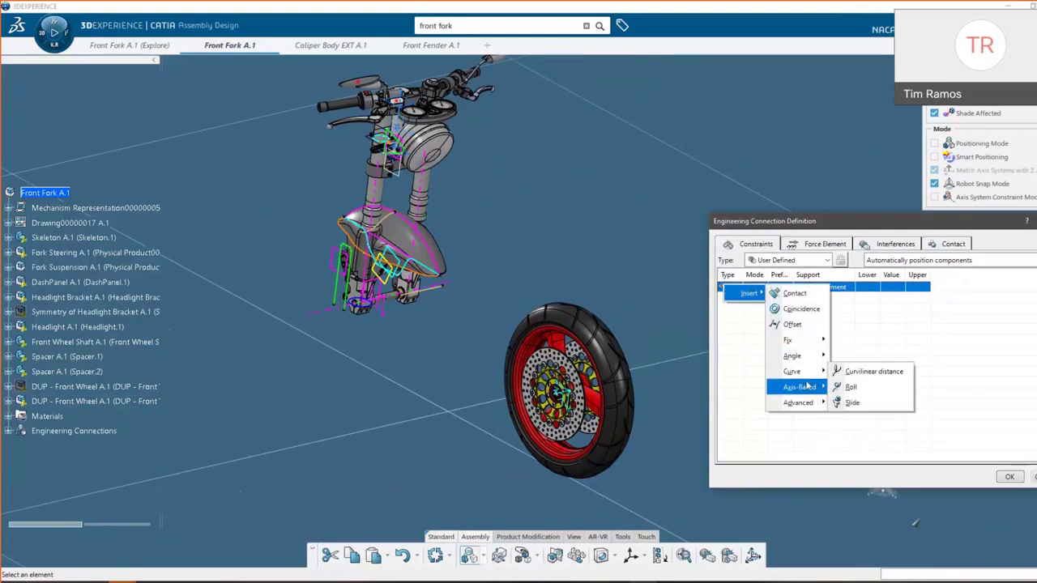
mouse_move(808, 388)
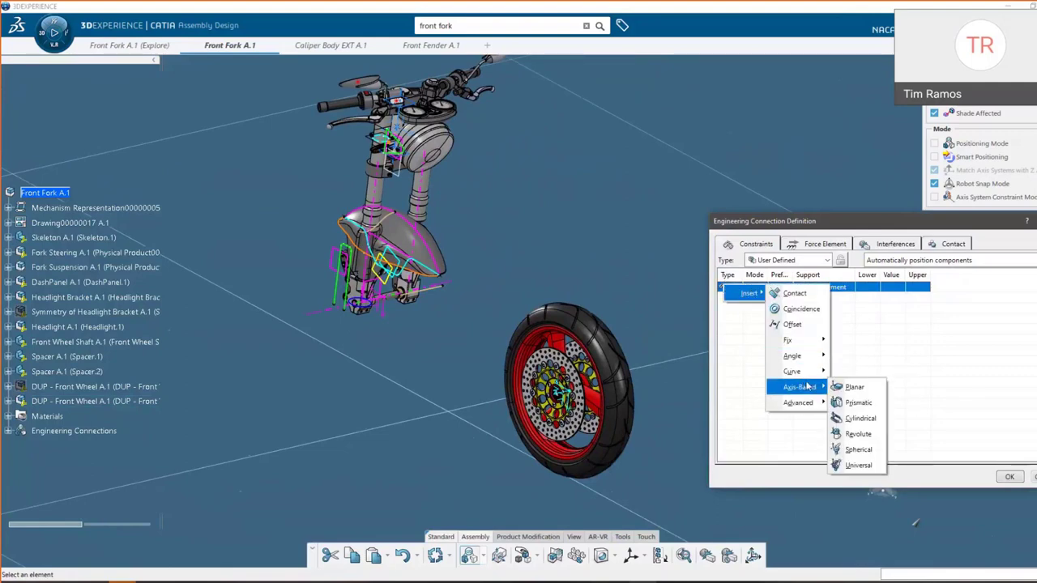
click(854, 436)
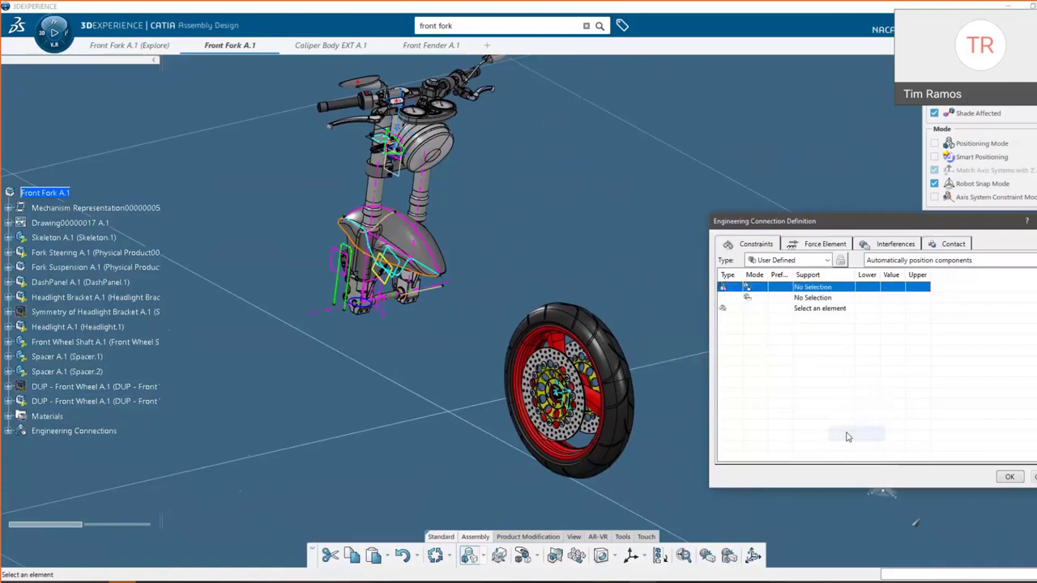
right_click(813, 289)
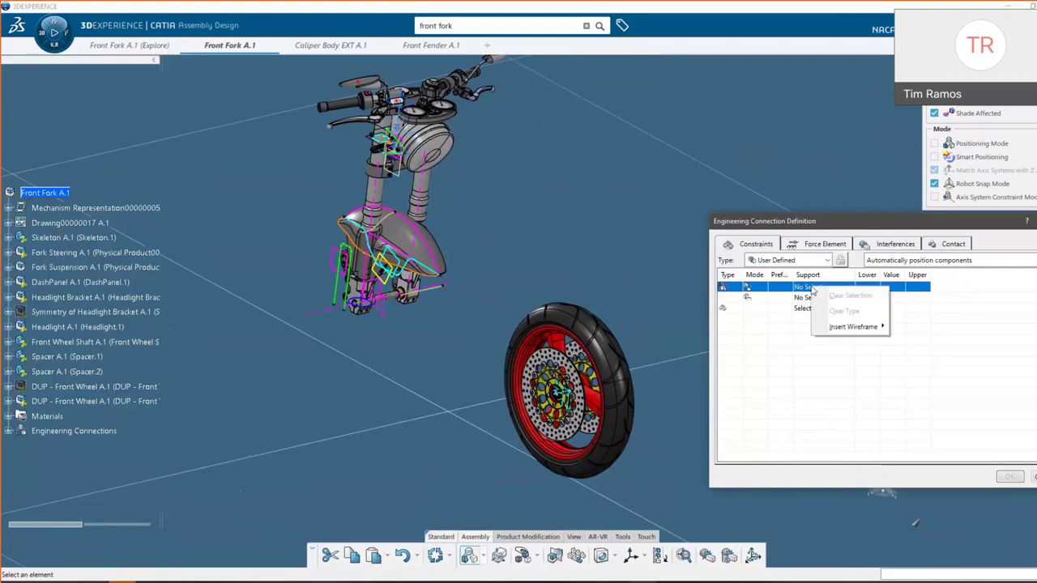
mouse_move(881, 329)
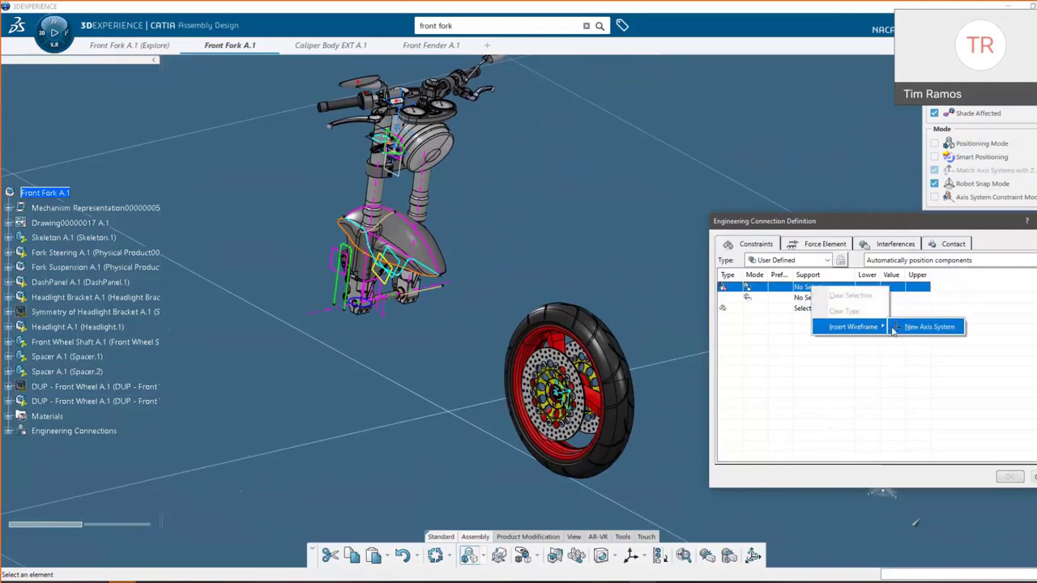
click(874, 403)
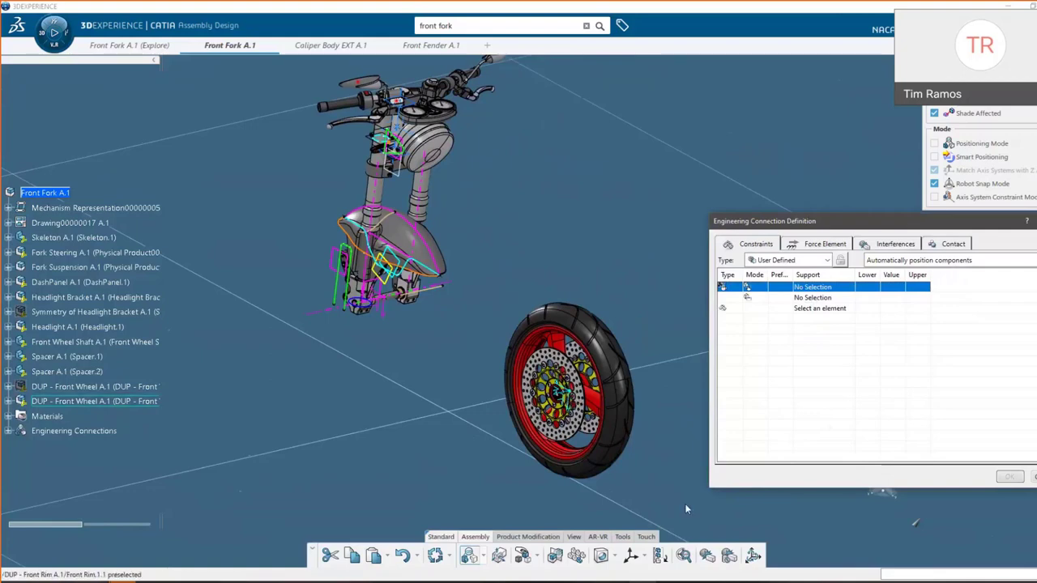
Step: Choose the front wheel's hub axis system and the fork's axis system at the wheel shaft as the revolute supports
scroll(571, 399, up, 3)
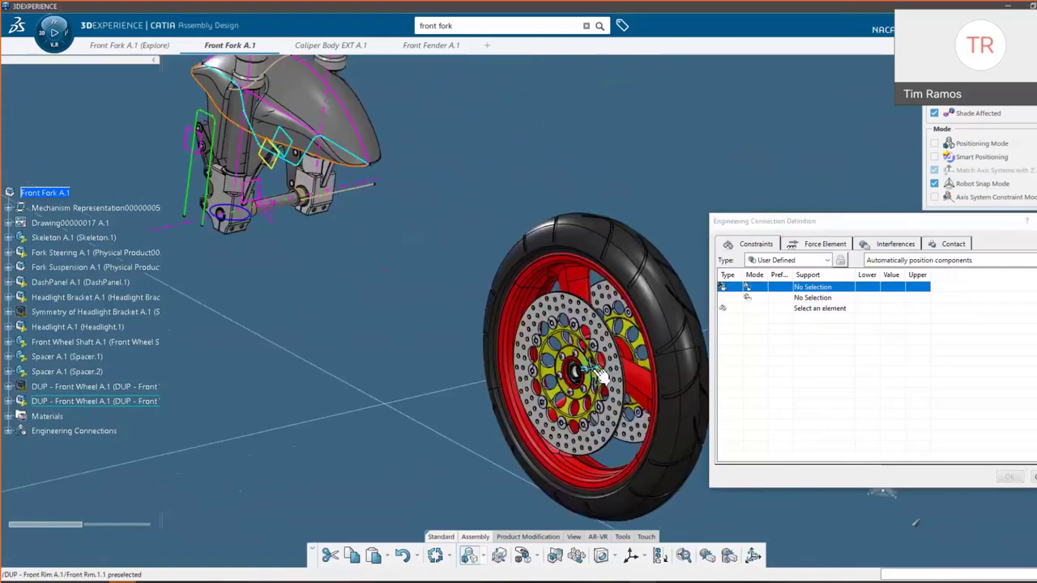
click(602, 374)
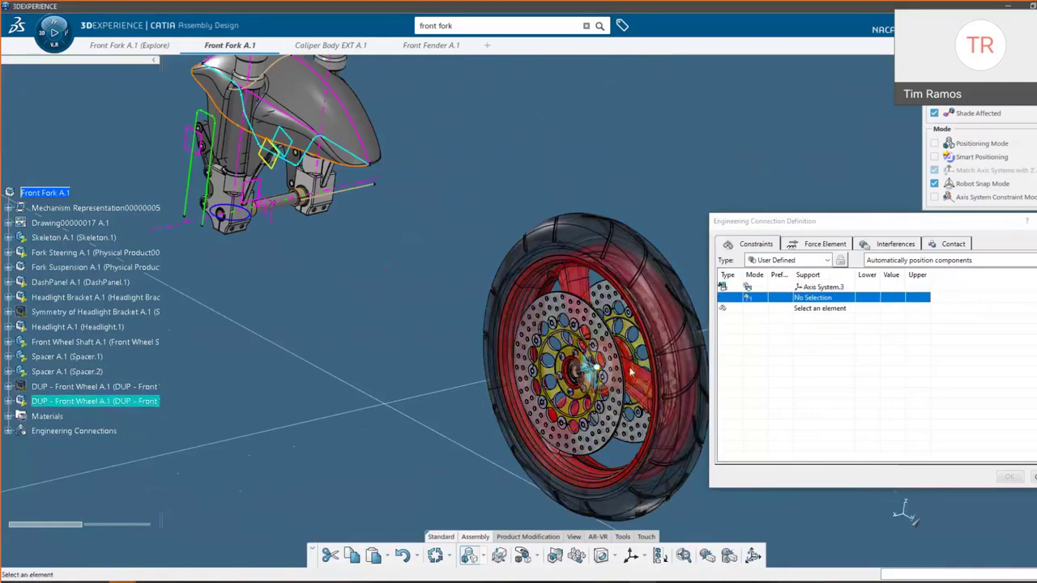
middle_drag(259, 203, 284, 239)
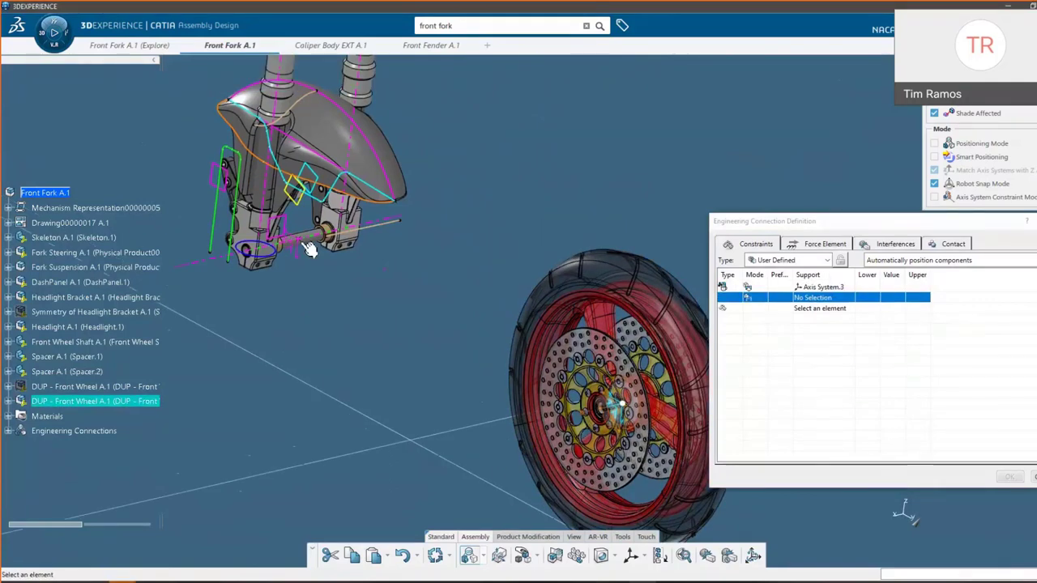
click(296, 235)
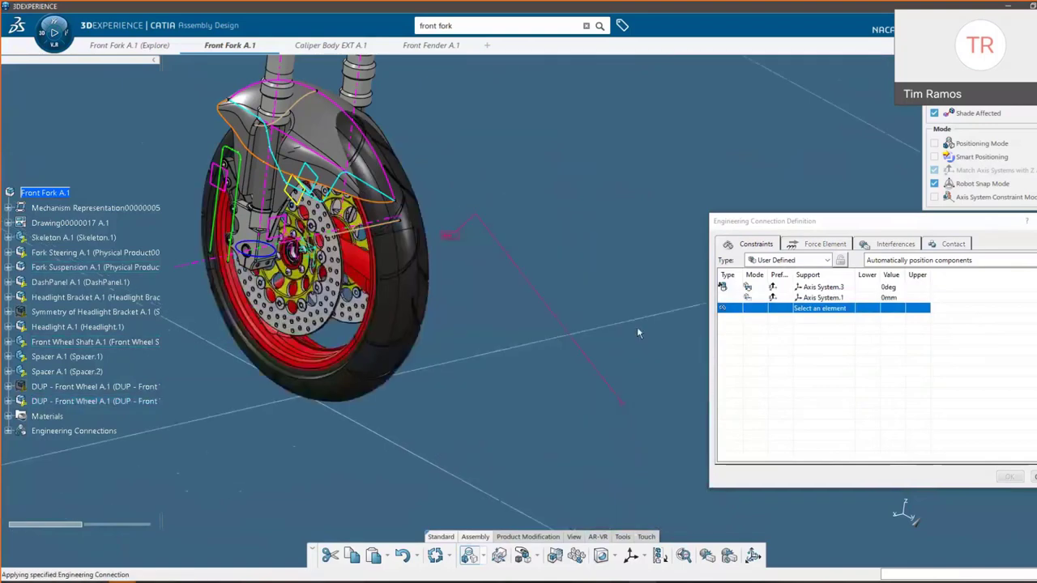
Step: Limit the revolute angle with a lower bound of 0 deg and an upper bound of 900 deg
click(862, 289)
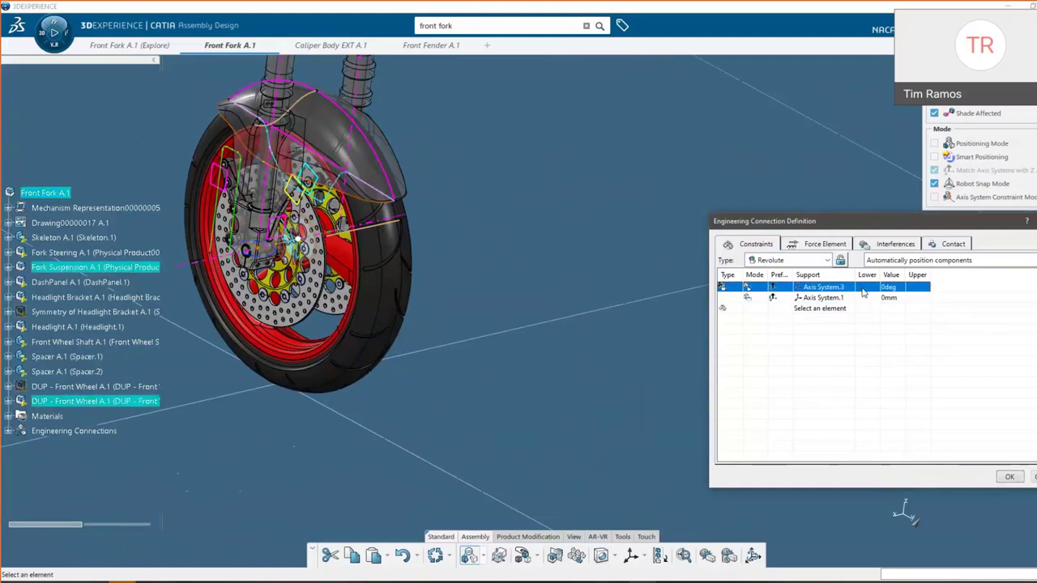
double_click(872, 293)
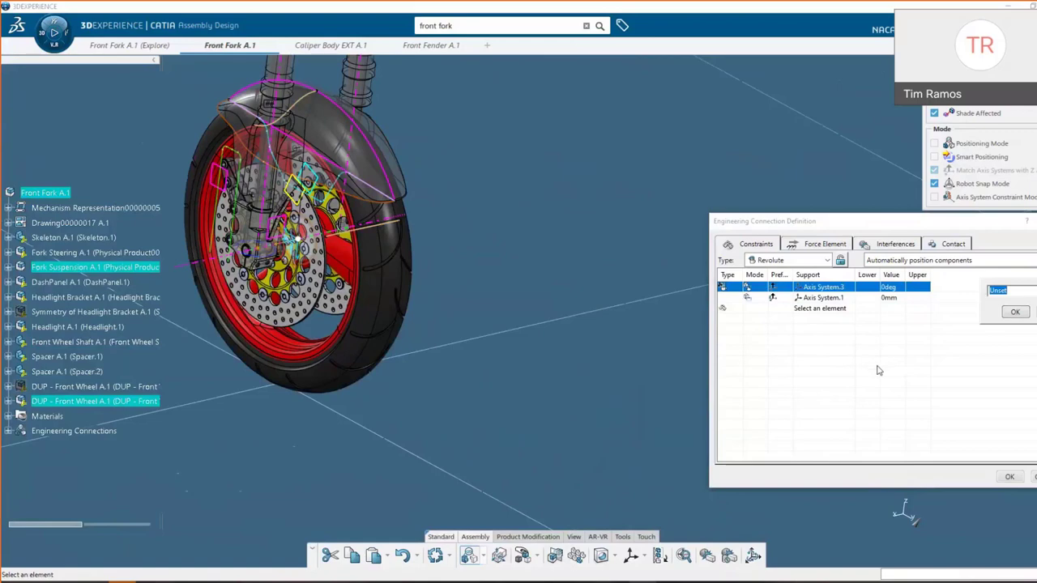
text(0)
key(Return)
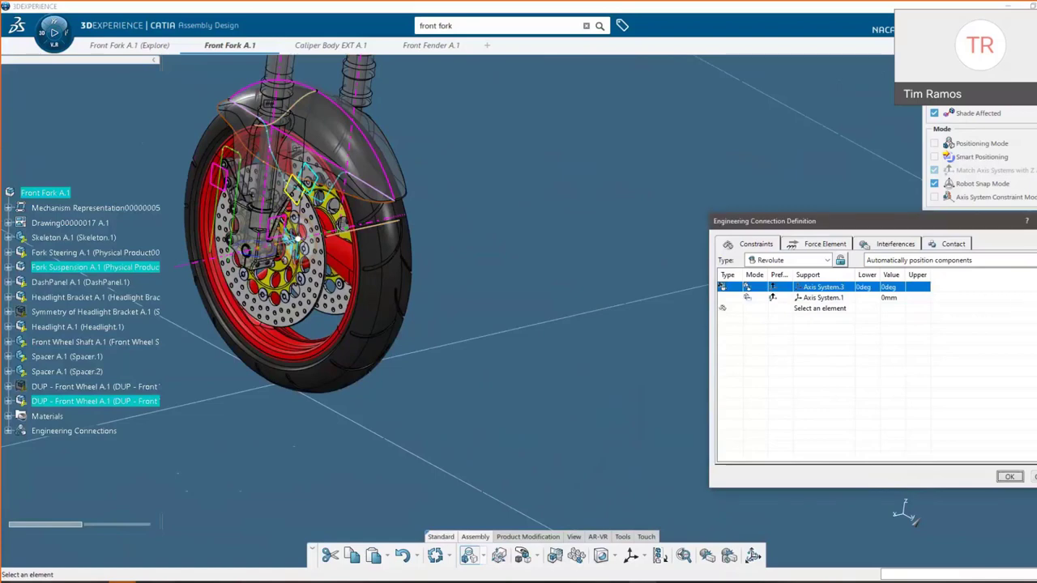
double_click(928, 287)
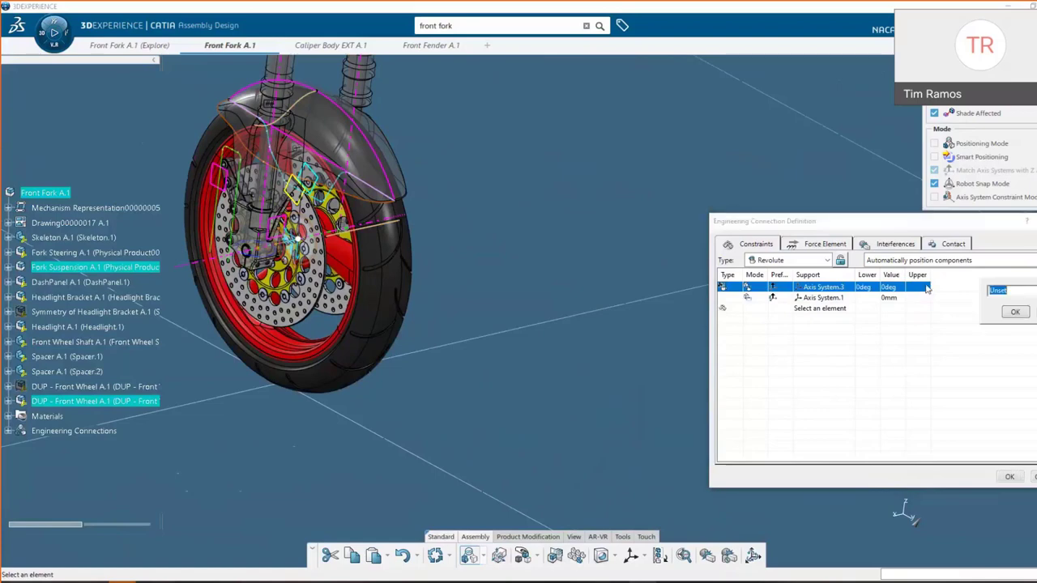
text(360deg)
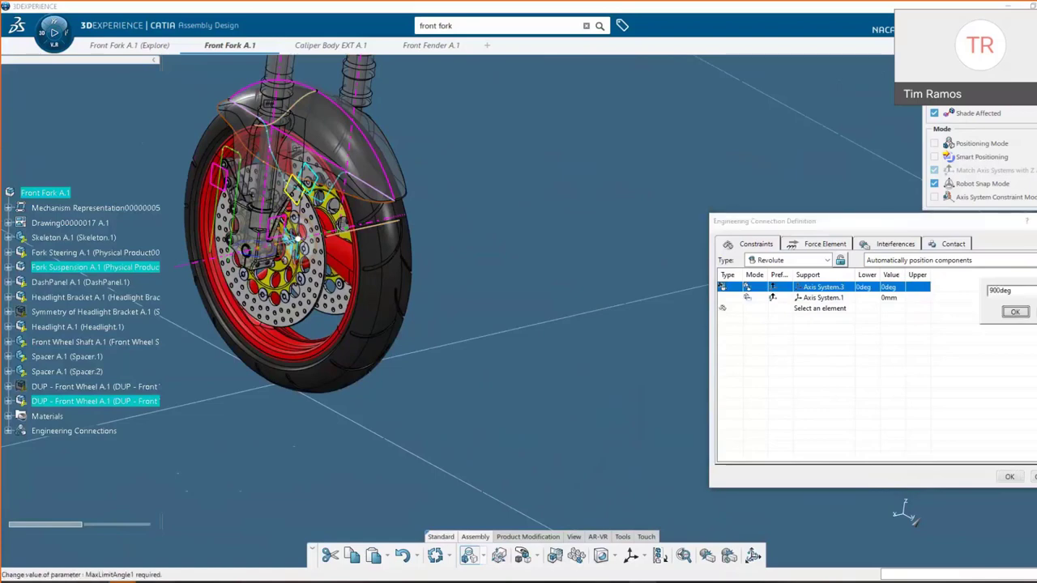
key(Return)
Step: Accept the wheel's revolute connection without making 'check no clash' a specification
click(1010, 476)
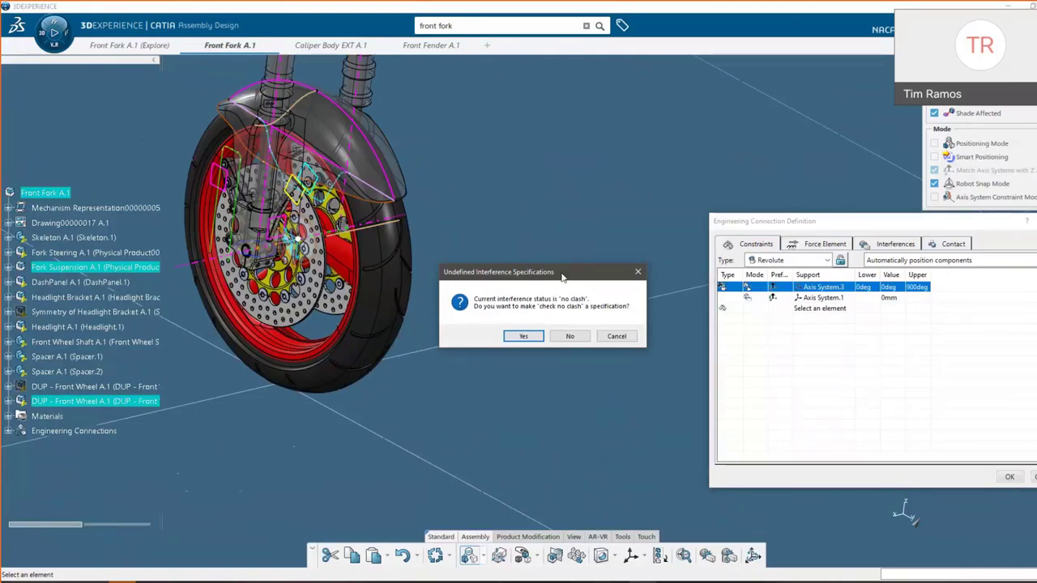
drag(561, 272, 678, 170)
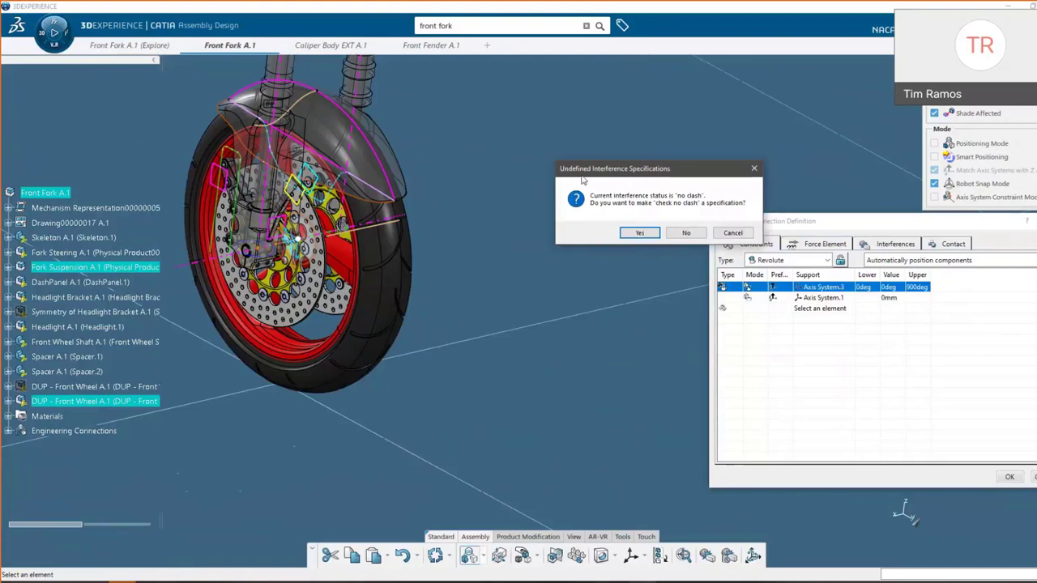
click(683, 235)
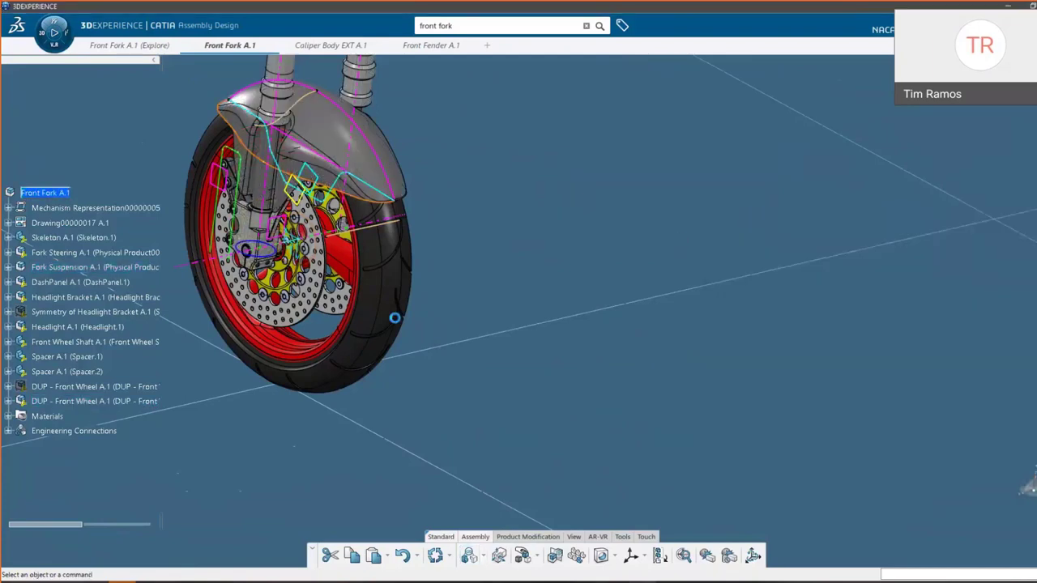
Step: Edit the Front Fork's Mechanism Representation, excluding joint Revolute.15 and including the new wheel joint Revolute.16
middle_drag(398, 314, 736, 320)
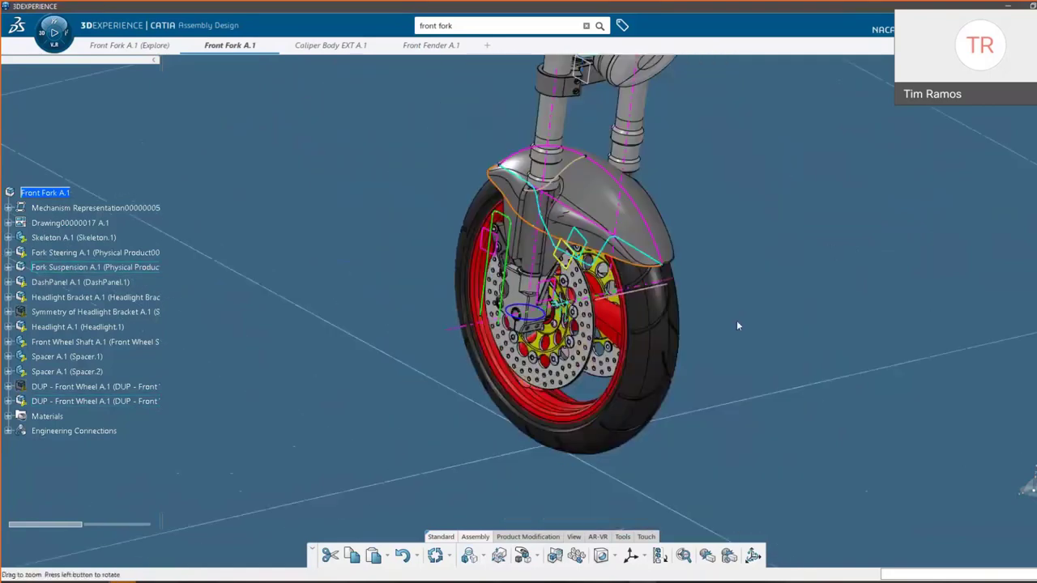
click(93, 400)
click(9, 207)
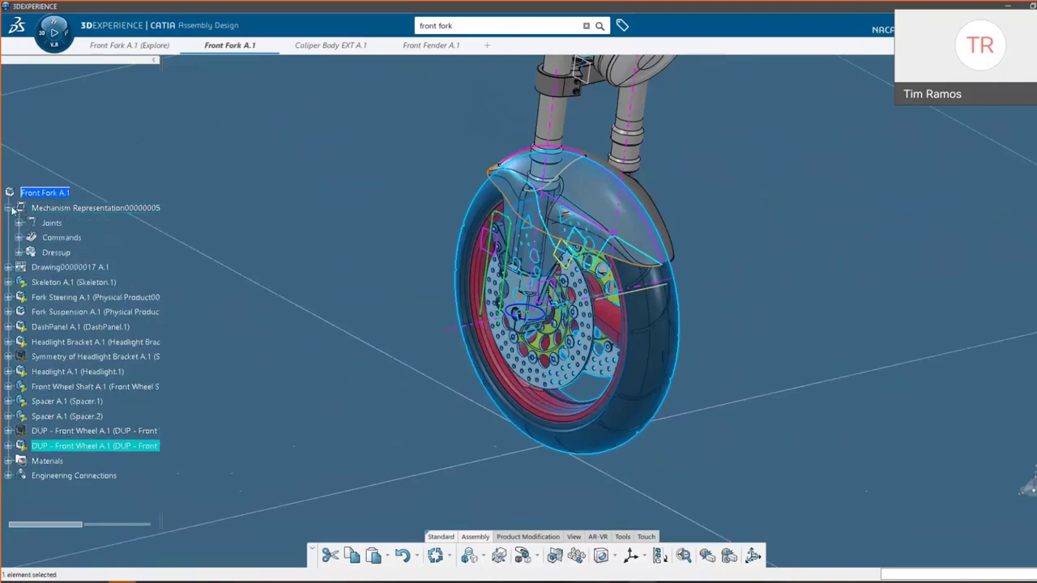
click(87, 208)
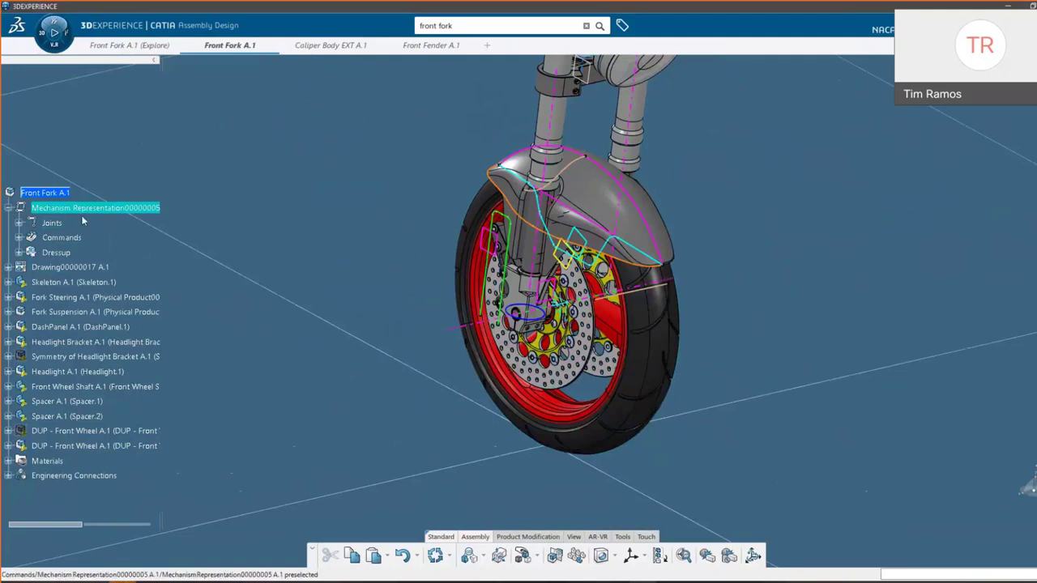
click(52, 223)
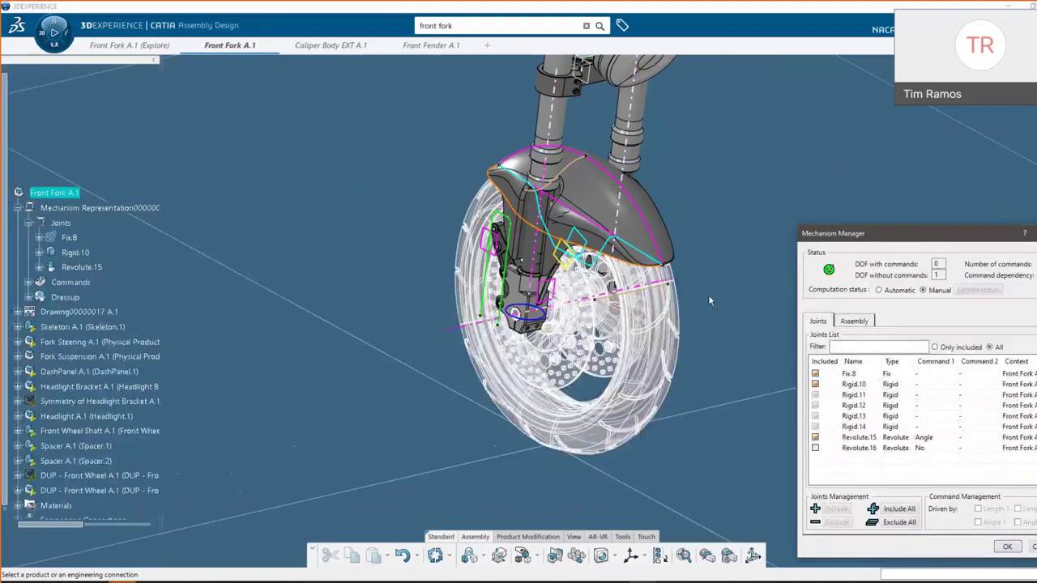
click(733, 337)
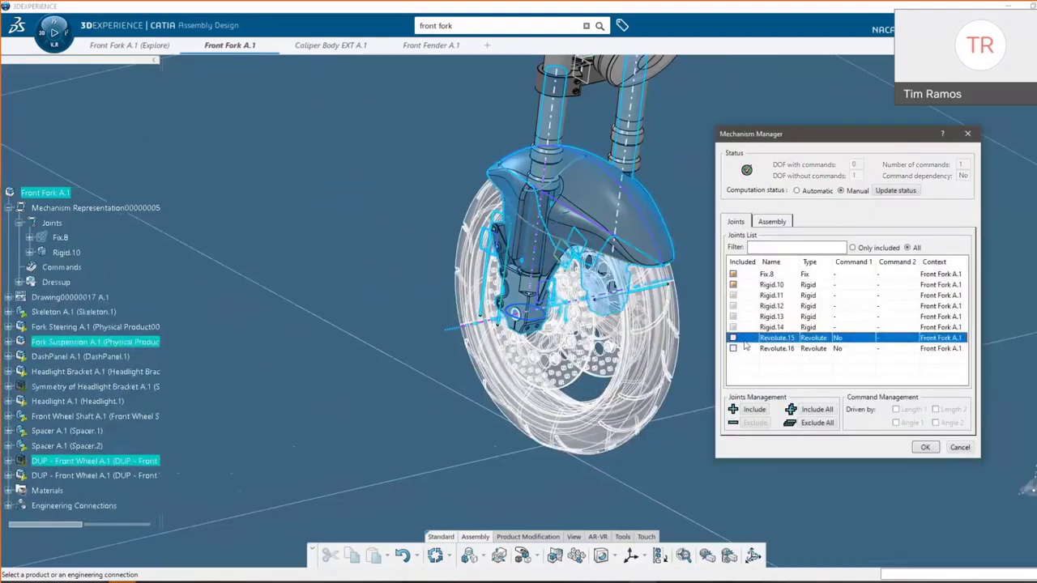
click(733, 348)
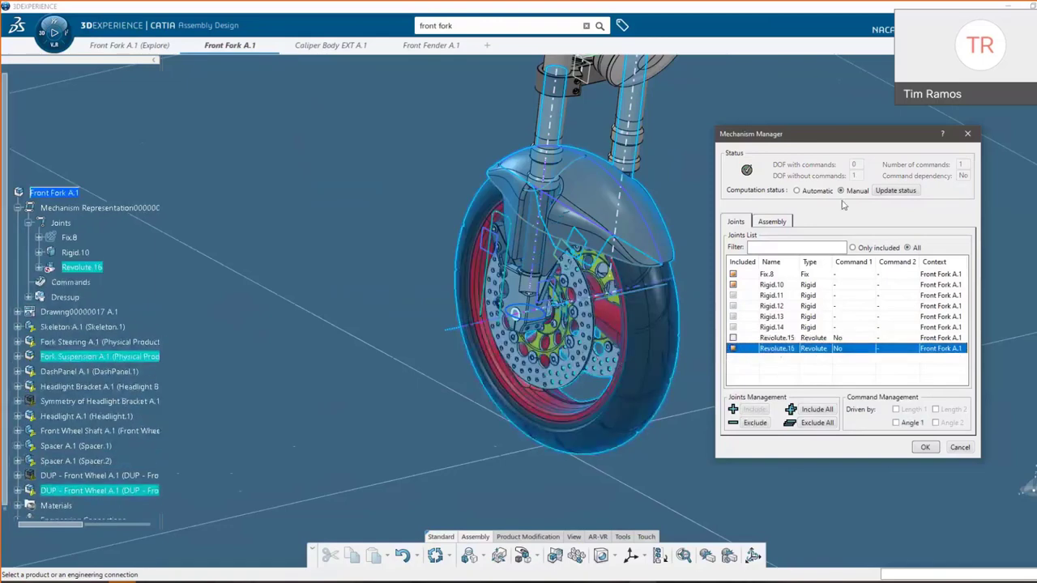
Step: Drive Revolute.16 by Angle 1, update the mechanism status and accept the mechanism changes
click(896, 423)
click(886, 193)
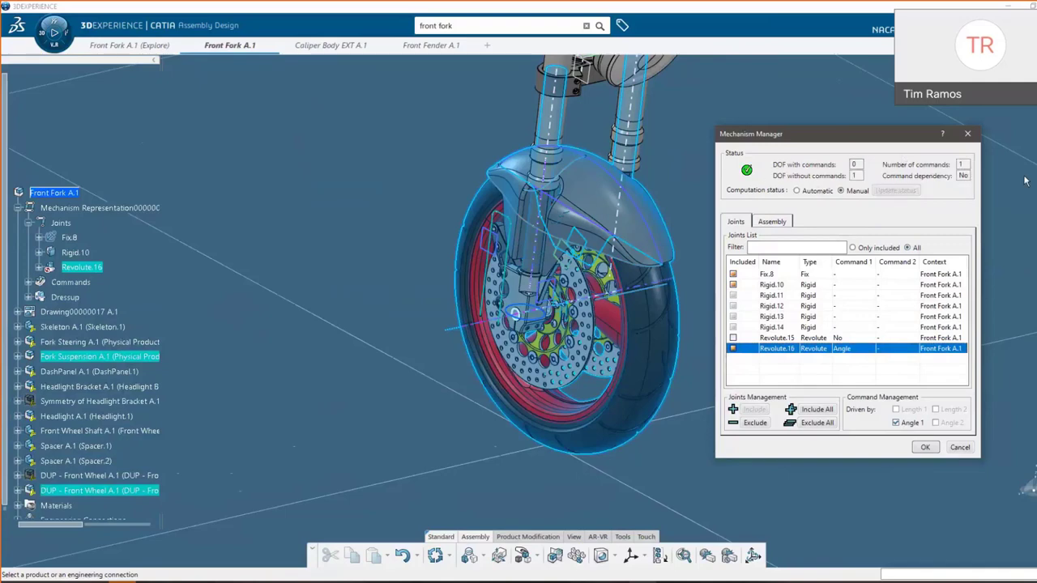
click(922, 448)
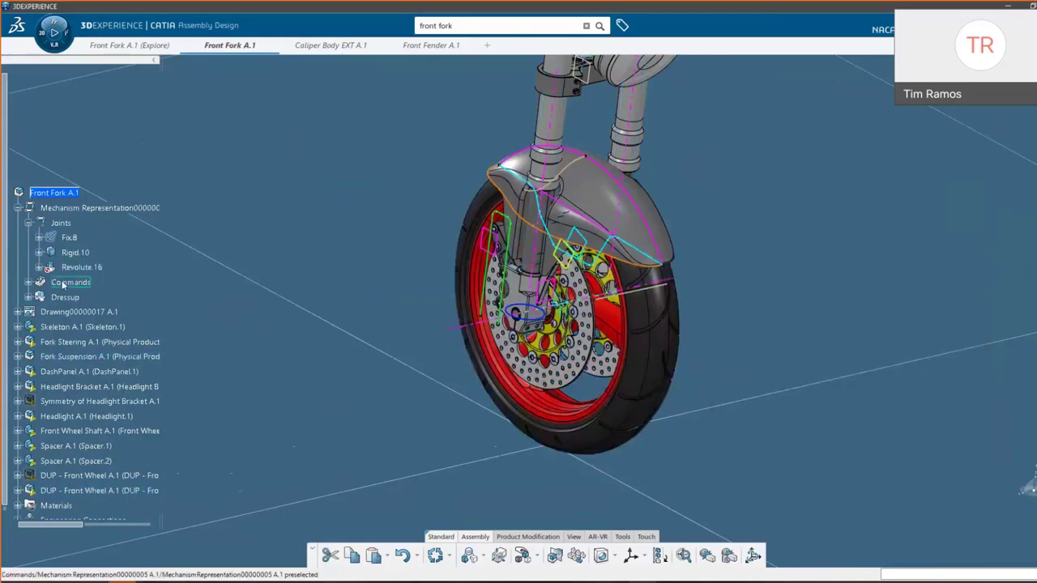
Step: Play the wheel's rotation by running Command.2 up to 900 deg in the Mechanism Player, and close the player
double_click(64, 284)
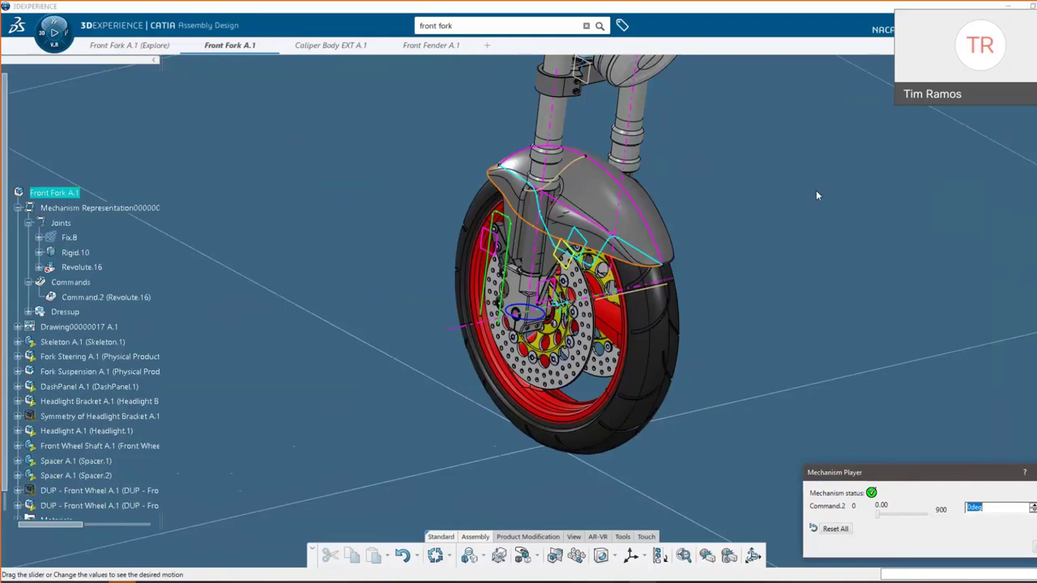
drag(826, 199, 883, 205)
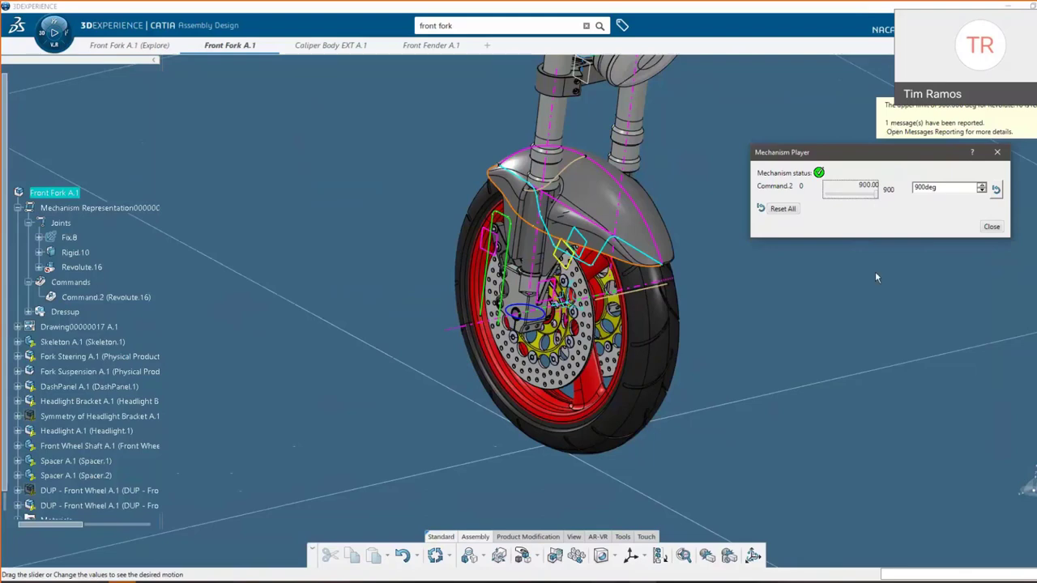
click(997, 154)
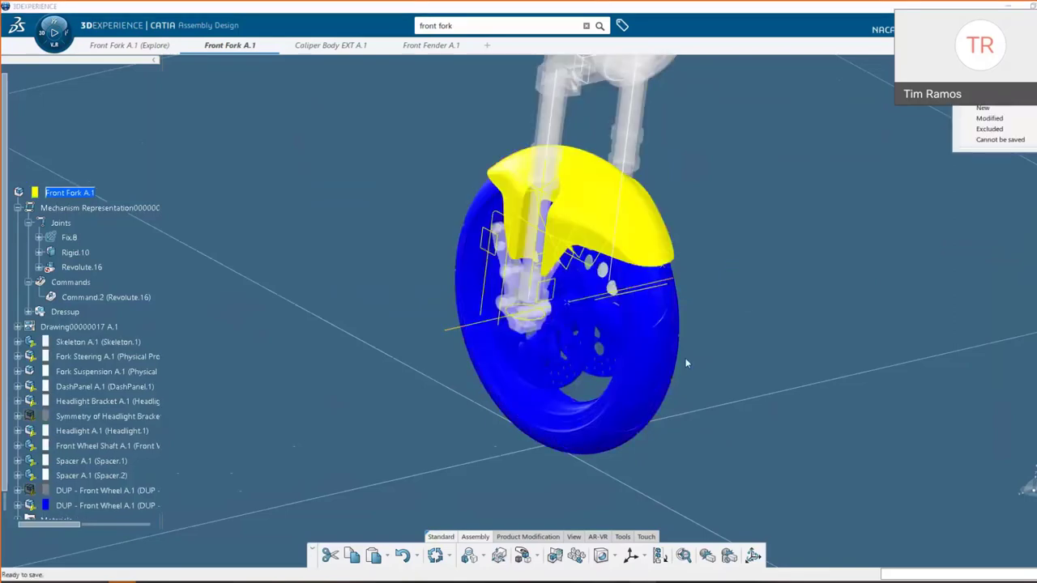
Step: Open Save with Options for the current tab and exclude Front Fork A.1 from the save scope
middle_drag(770, 138, 770, 199)
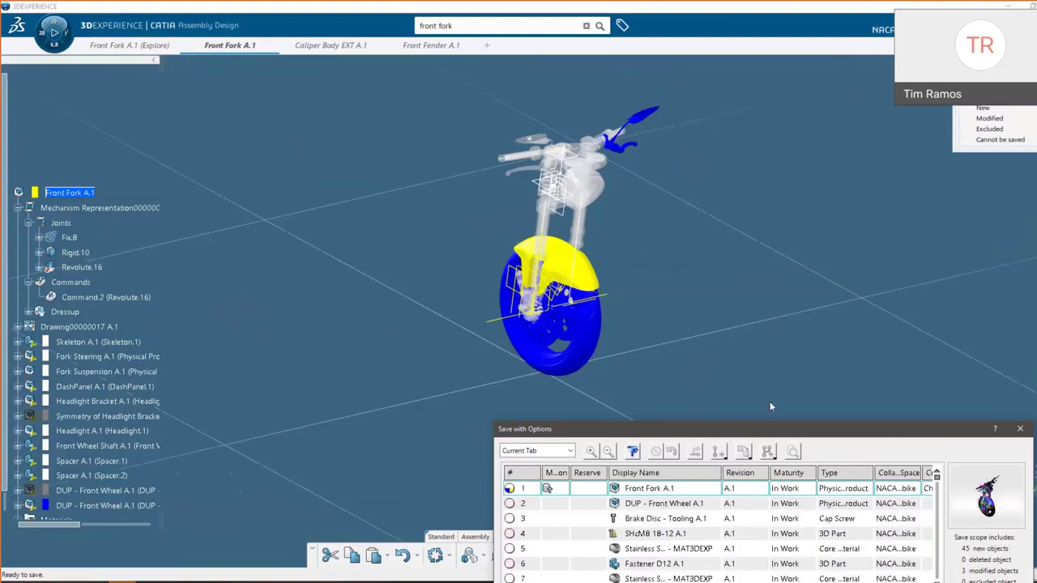
drag(771, 432, 792, 216)
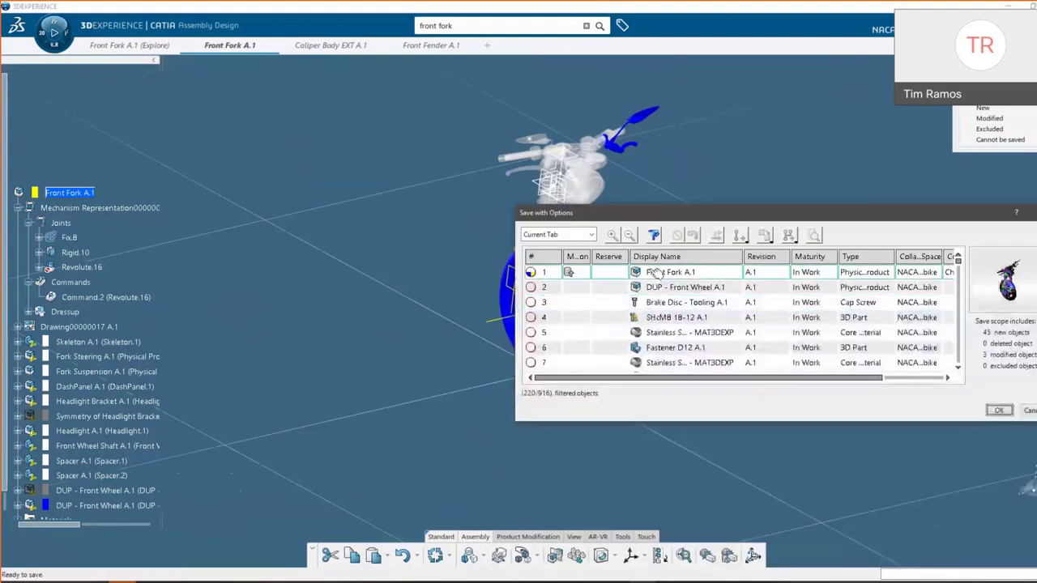
click(677, 235)
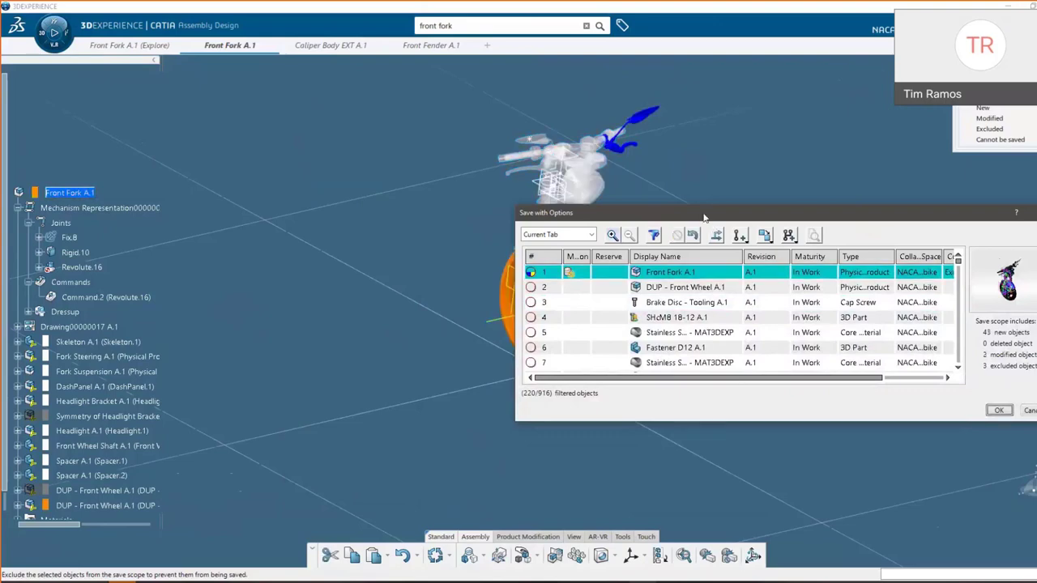
drag(561, 212, 530, 391)
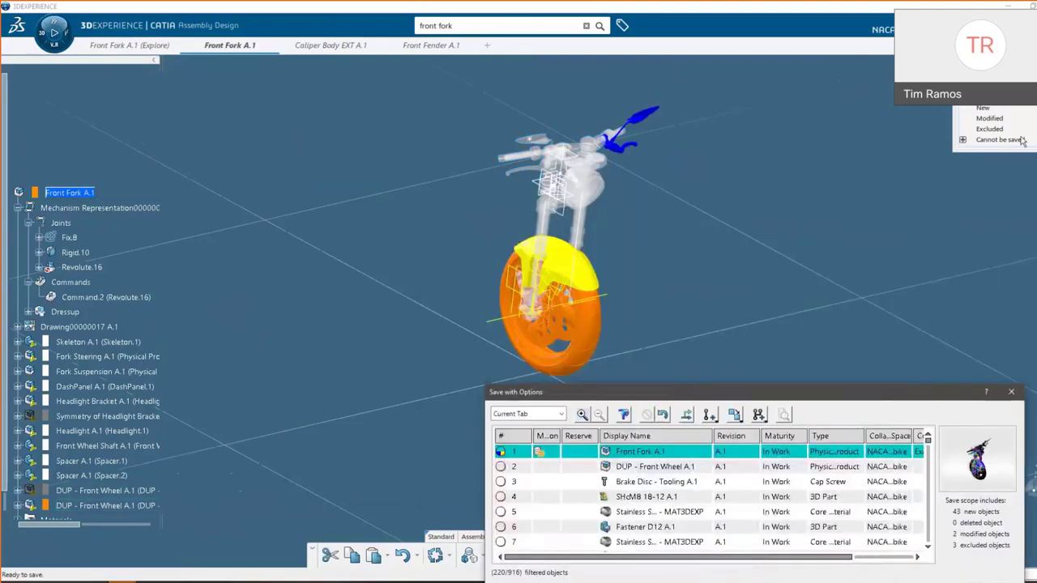
drag(746, 392, 768, 225)
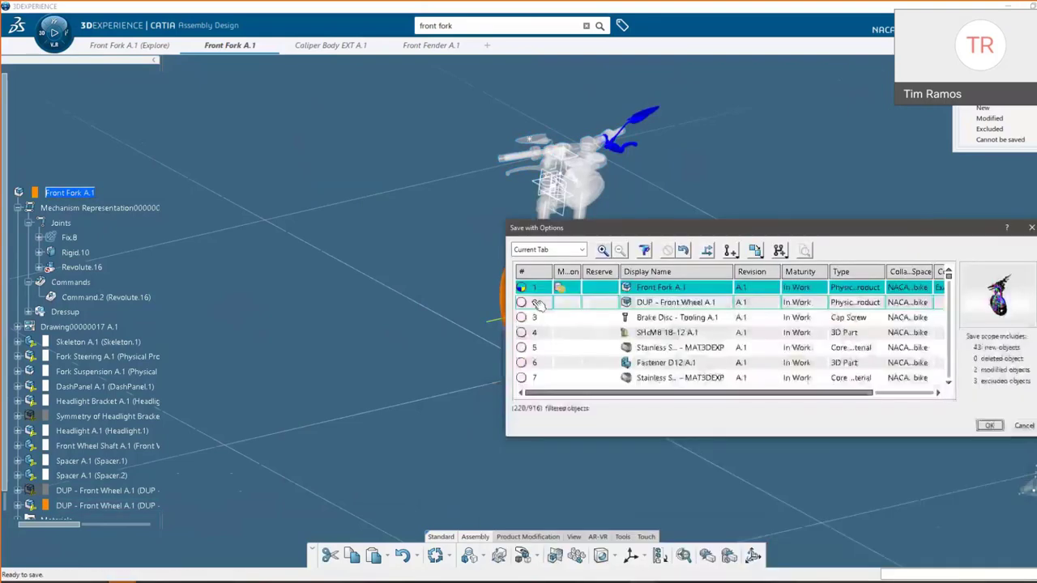
Step: Explode Front Fork A.1 in the save list, examine its aggregated objects and the Front Fender A.1 entry, and close the save options without saving
click(608, 288)
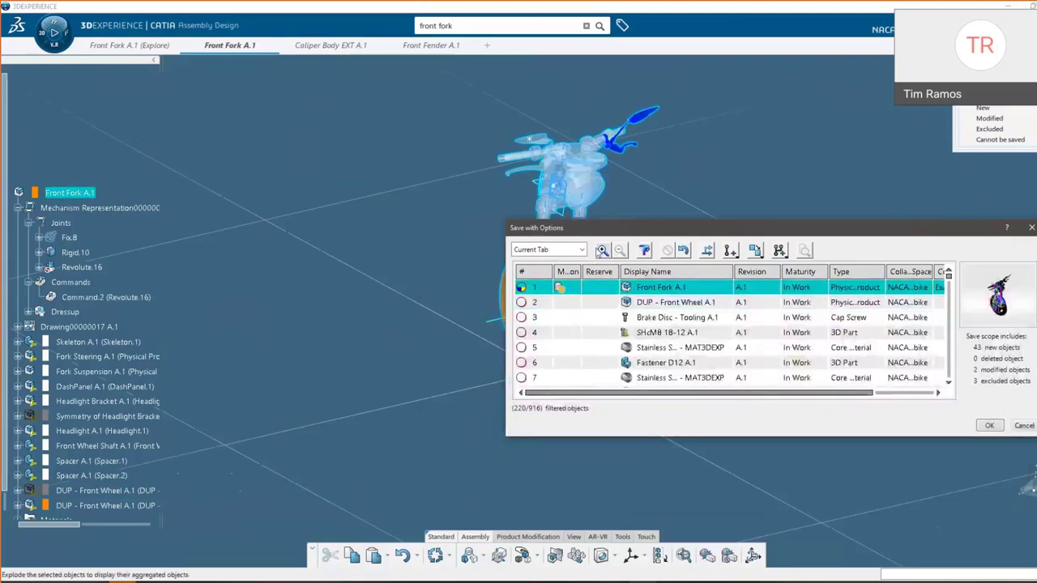
click(603, 249)
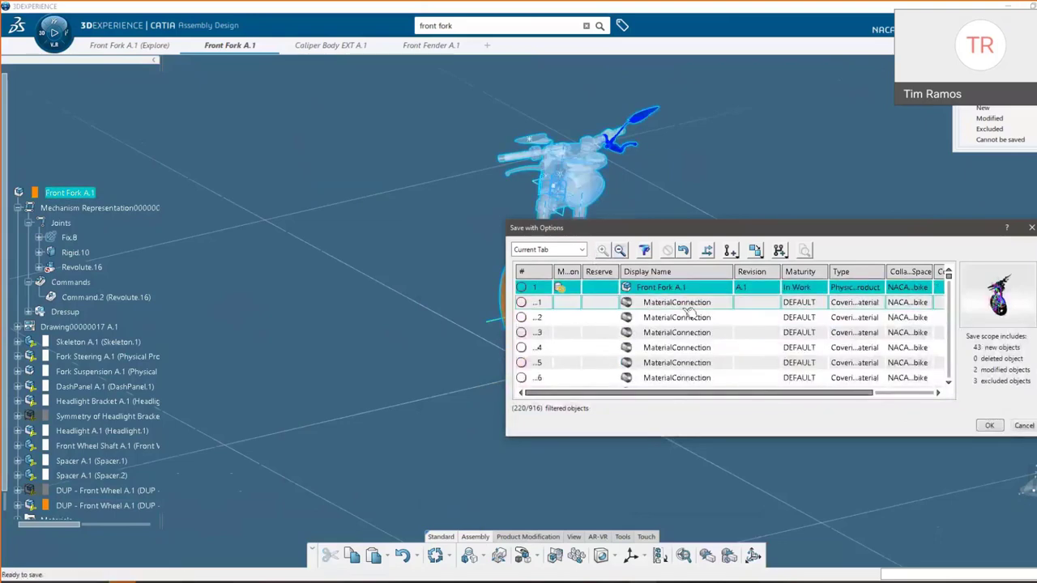
scroll(681, 316, down, 10)
scroll(648, 340, down, 7)
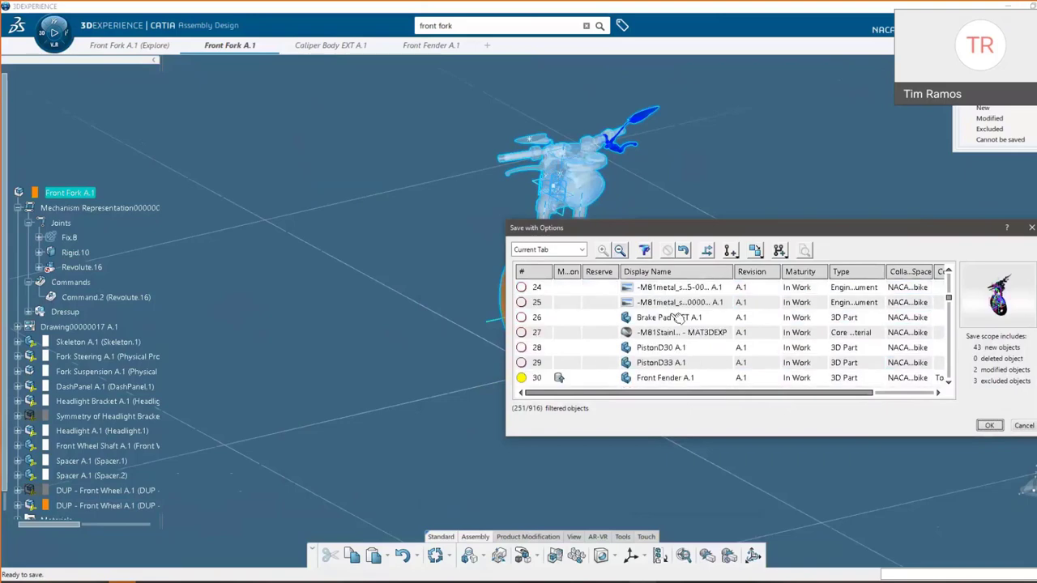
click(604, 379)
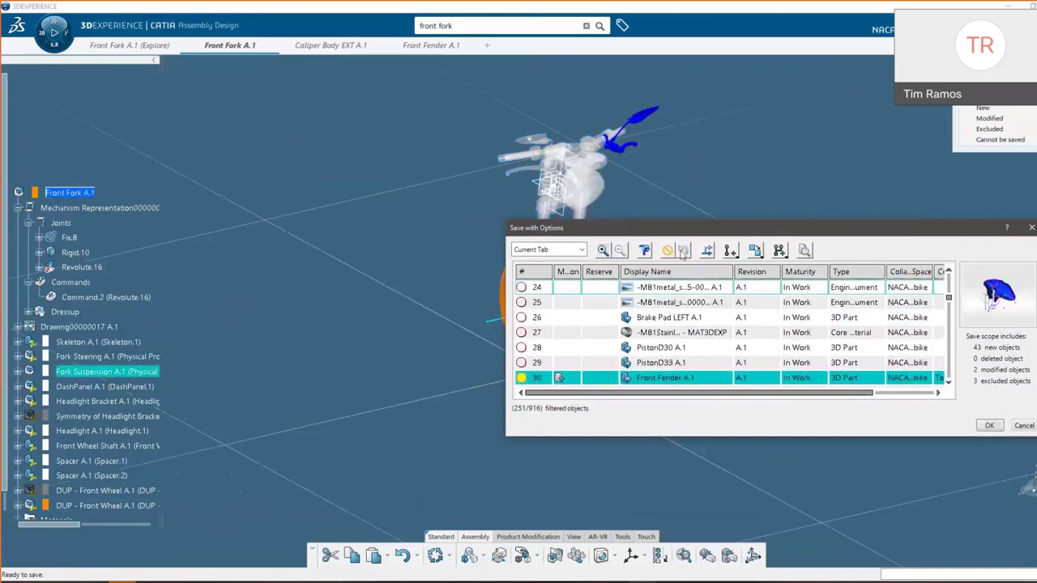
scroll(681, 282, up, 8)
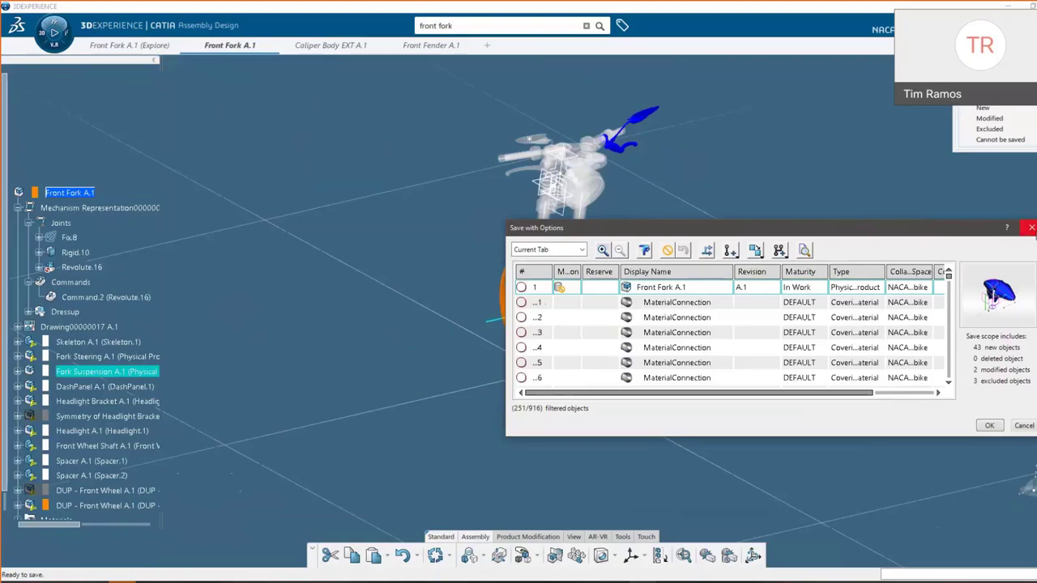
click(1031, 229)
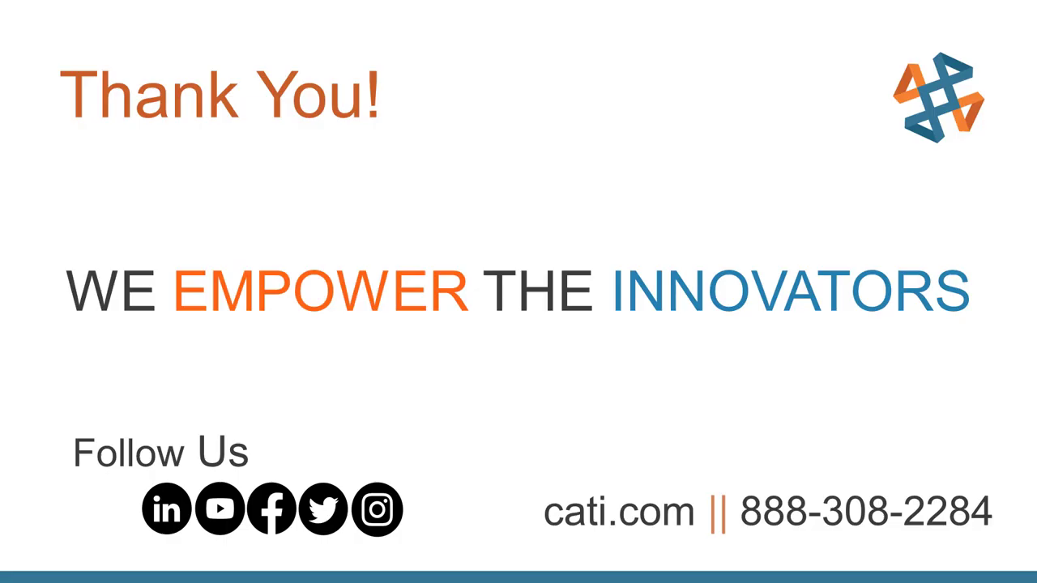